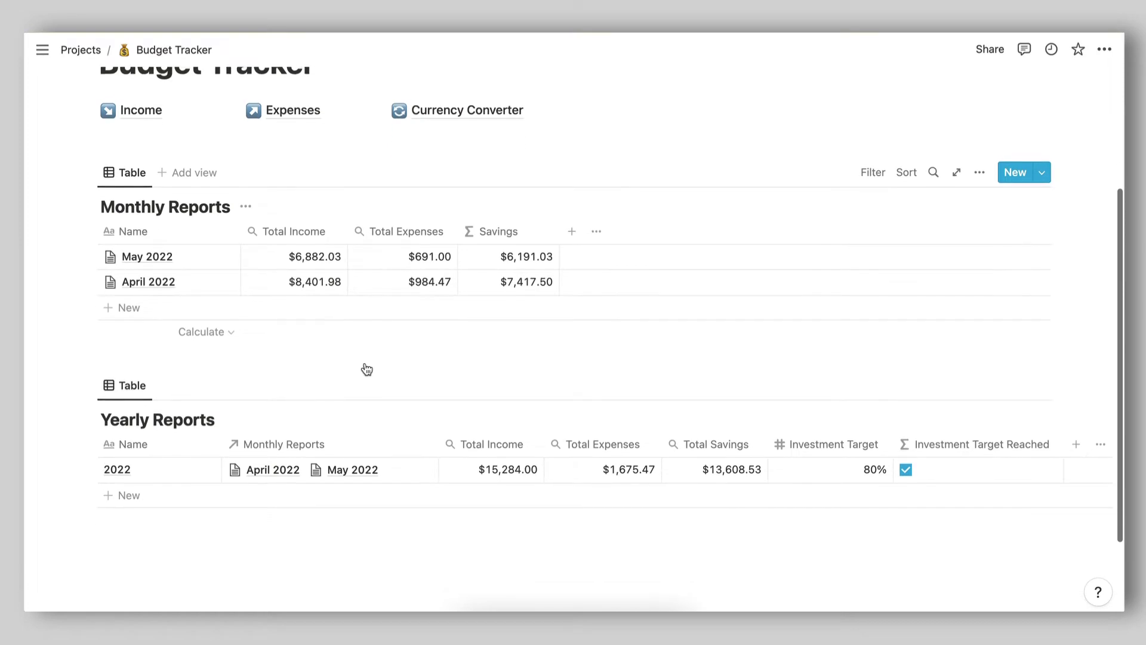
Look through the Budget Tracker's Income and Expenses pages and its Monthly and Yearly Reports tables.
{"action": "scroll", "coordinate": [366, 364], "scroll_direction": "up", "scroll_amount": 3}
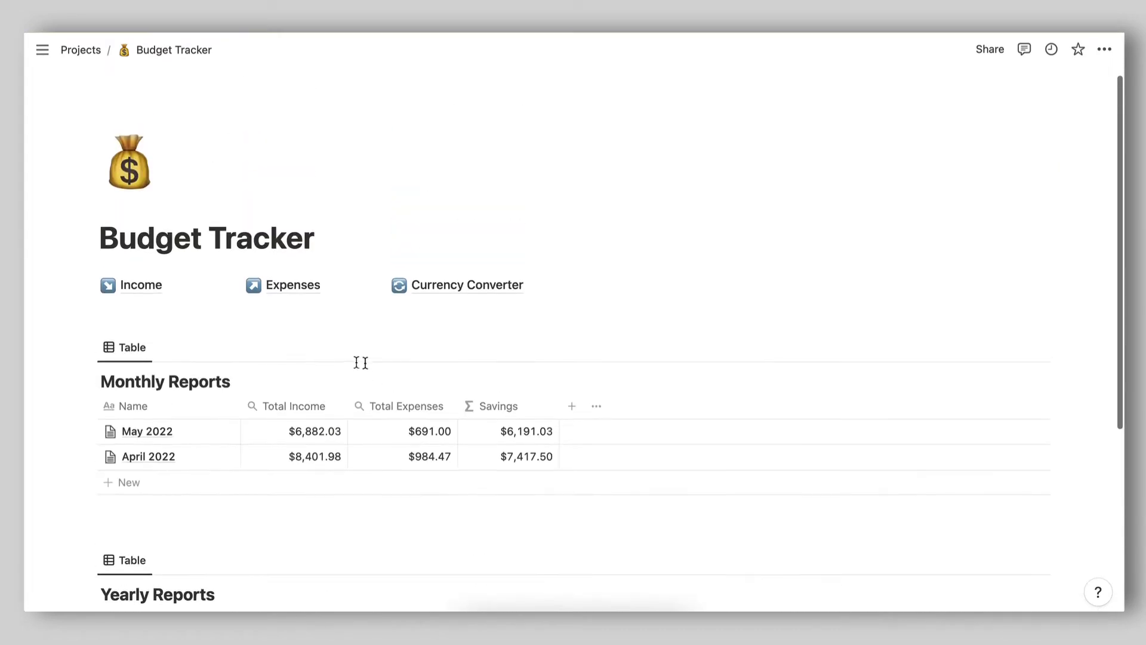
{"action": "left_click", "coordinate": [141, 286]}
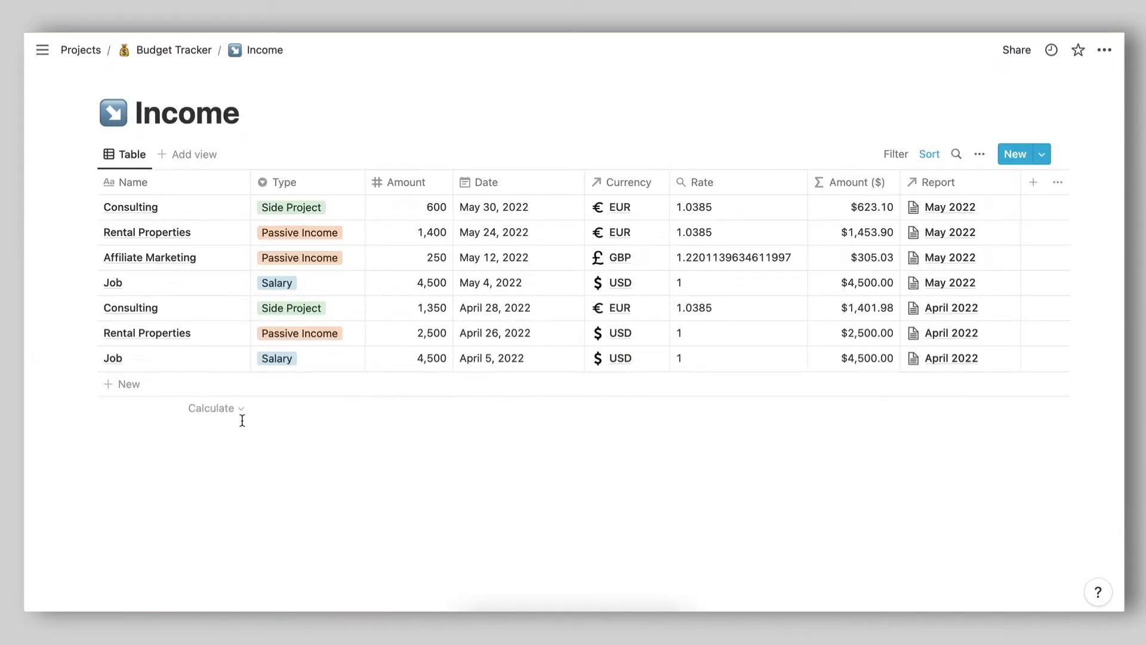
{"action": "left_click", "coordinate": [154, 50]}
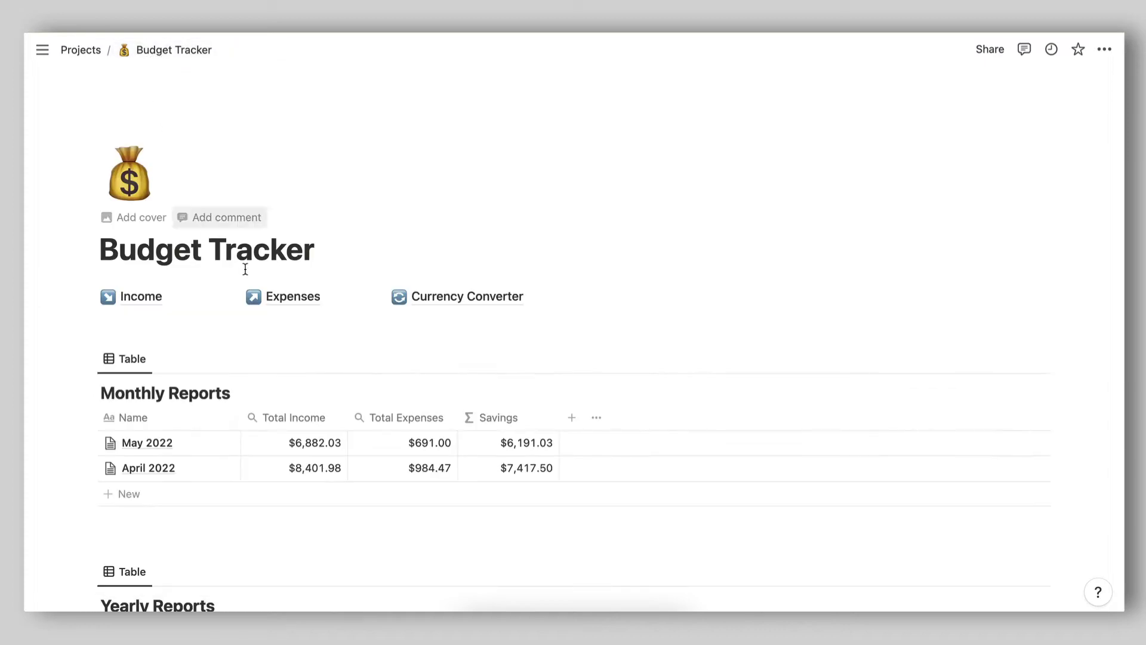
{"action": "left_click", "coordinate": [290, 298]}
{"action": "left_click", "coordinate": [147, 49]}
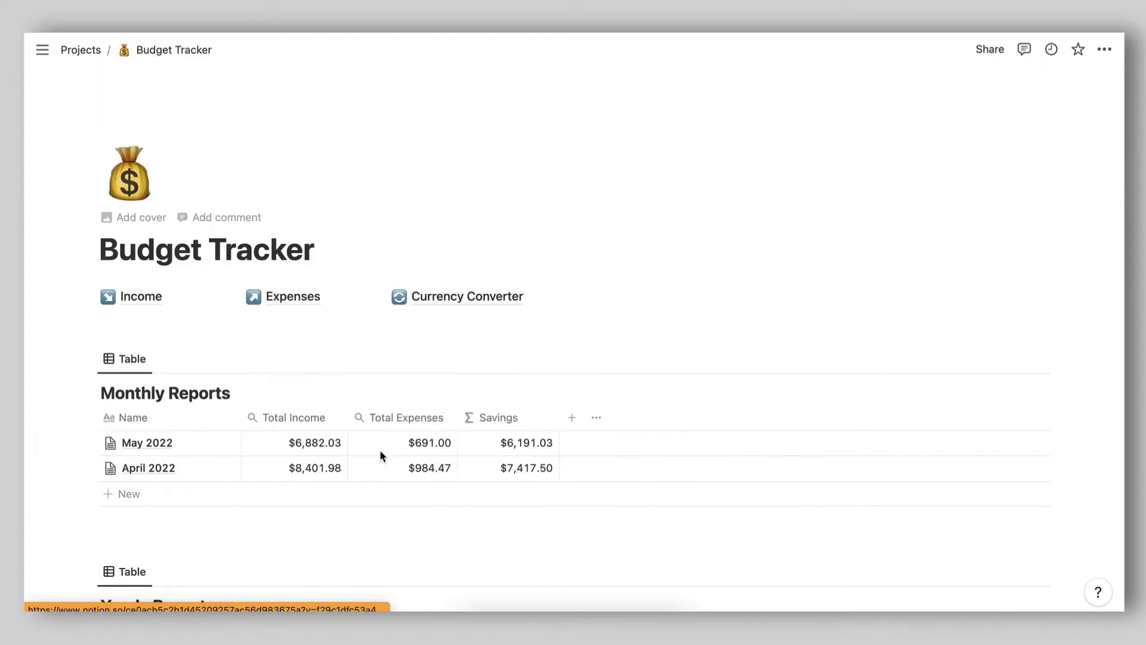
{"action": "scroll", "coordinate": [380, 451], "scroll_direction": "down", "scroll_amount": 3}
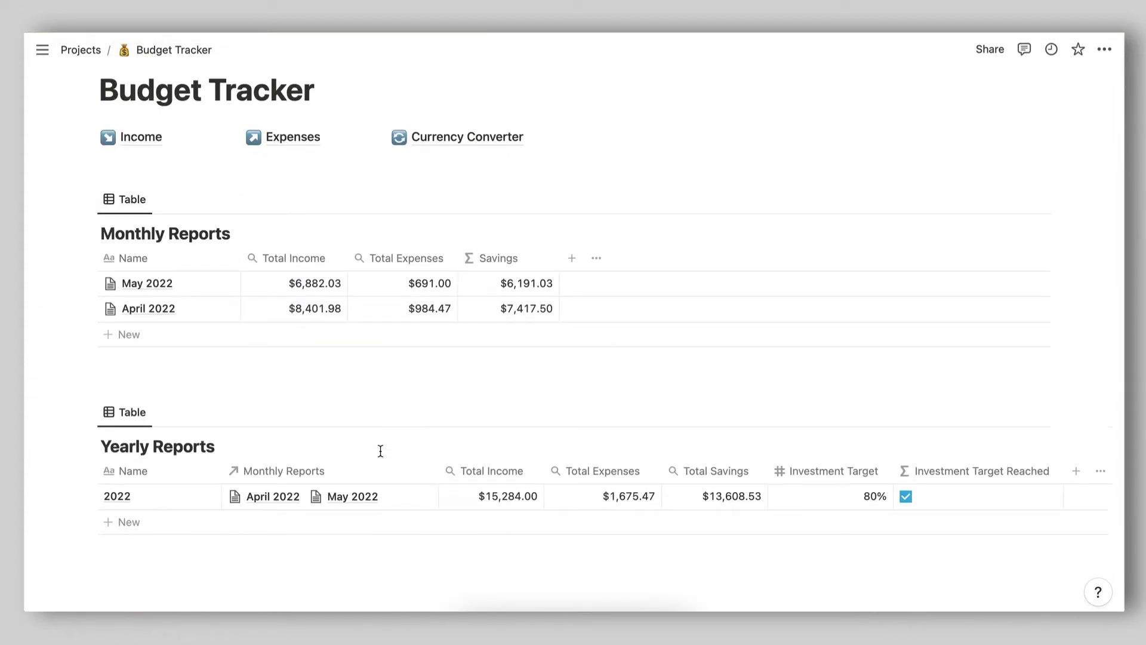
{"action": "scroll", "coordinate": [380, 451], "scroll_direction": "up", "scroll_amount": 3}
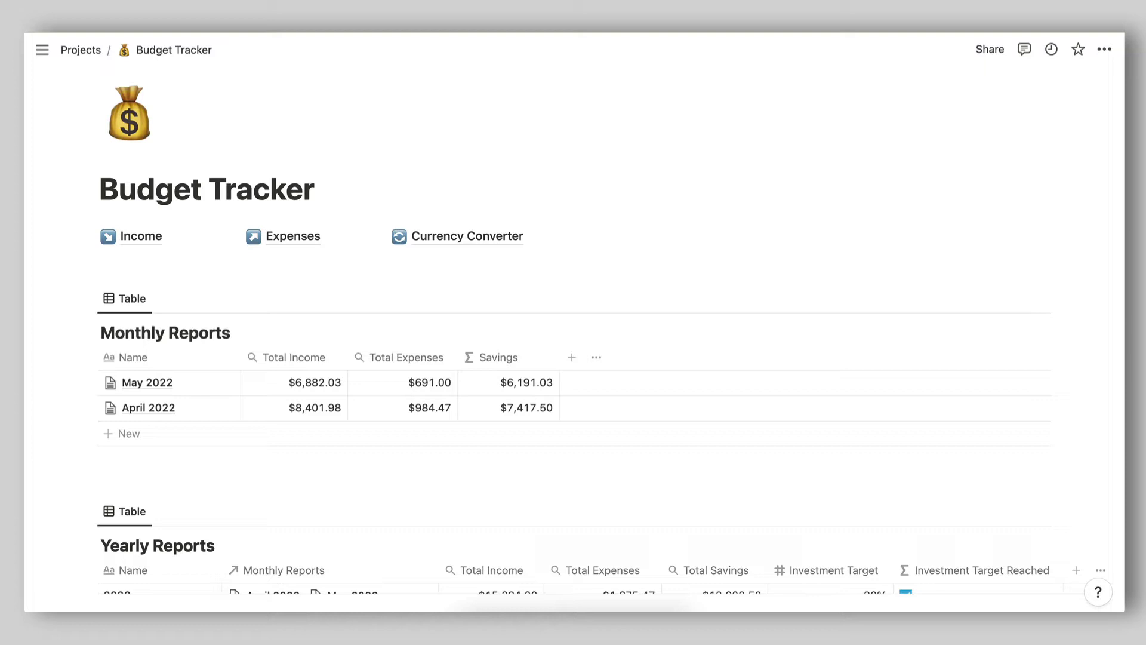
Open the Income database and view the select options of its Type property.
{"action": "left_click", "coordinate": [141, 236]}
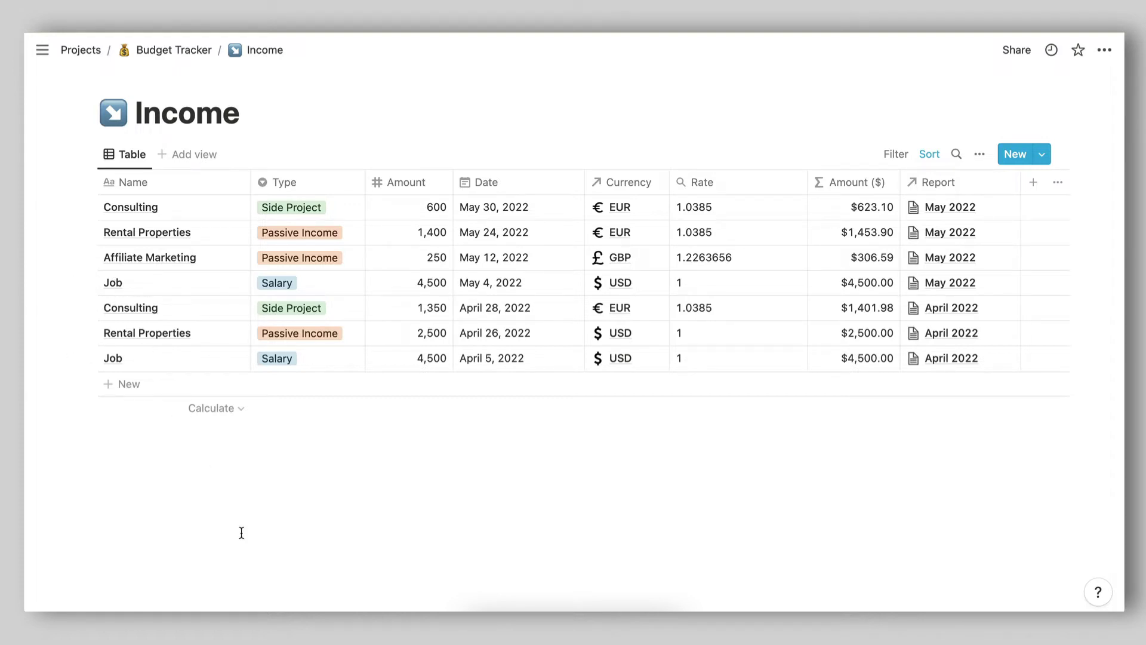
{"action": "left_click", "coordinate": [286, 183]}
{"action": "left_click", "coordinate": [300, 232]}
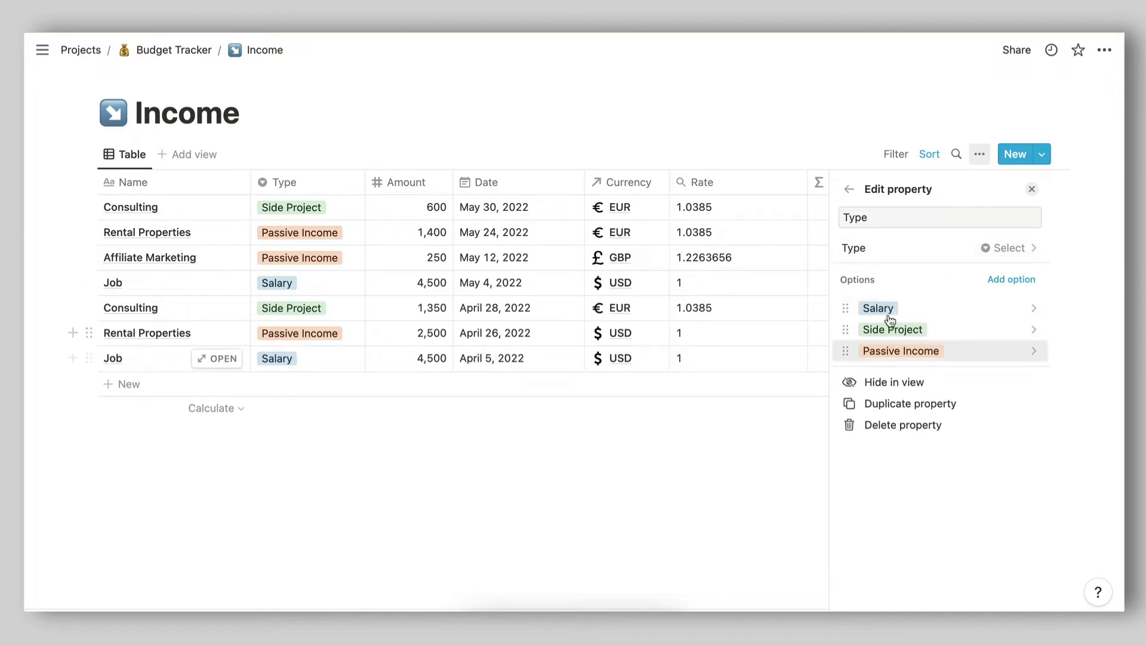
{"action": "left_click", "coordinate": [404, 488]}
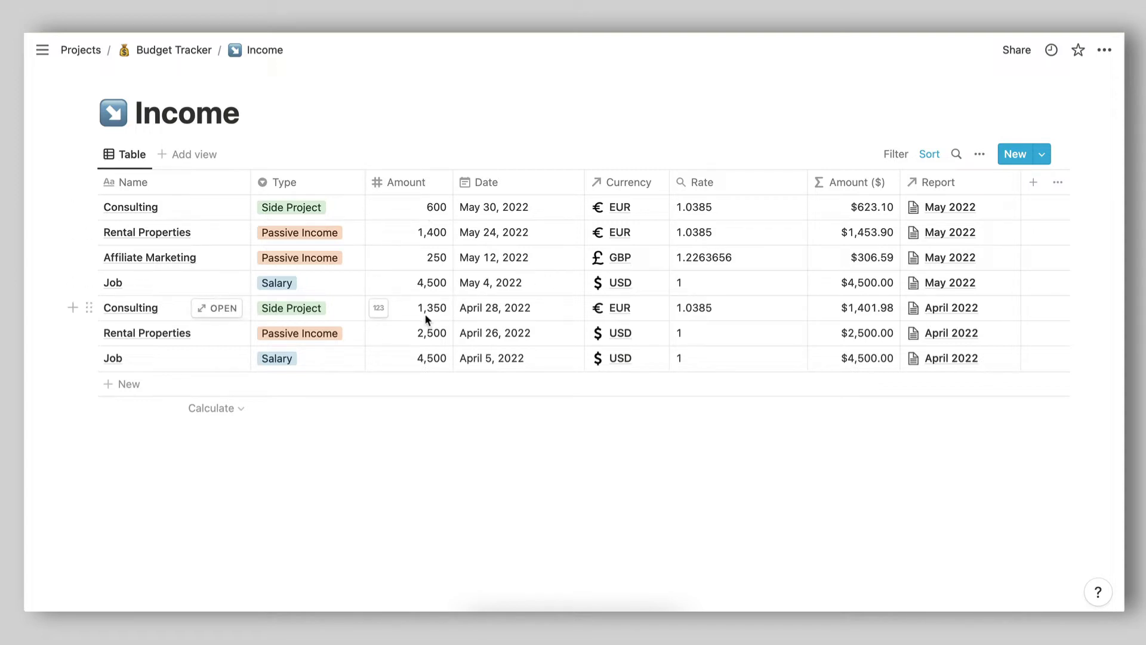
View the Amount property's type and number format, and the date picker of the first Consulting entry.
{"action": "left_click", "coordinate": [404, 193]}
{"action": "left_click", "coordinate": [404, 231]}
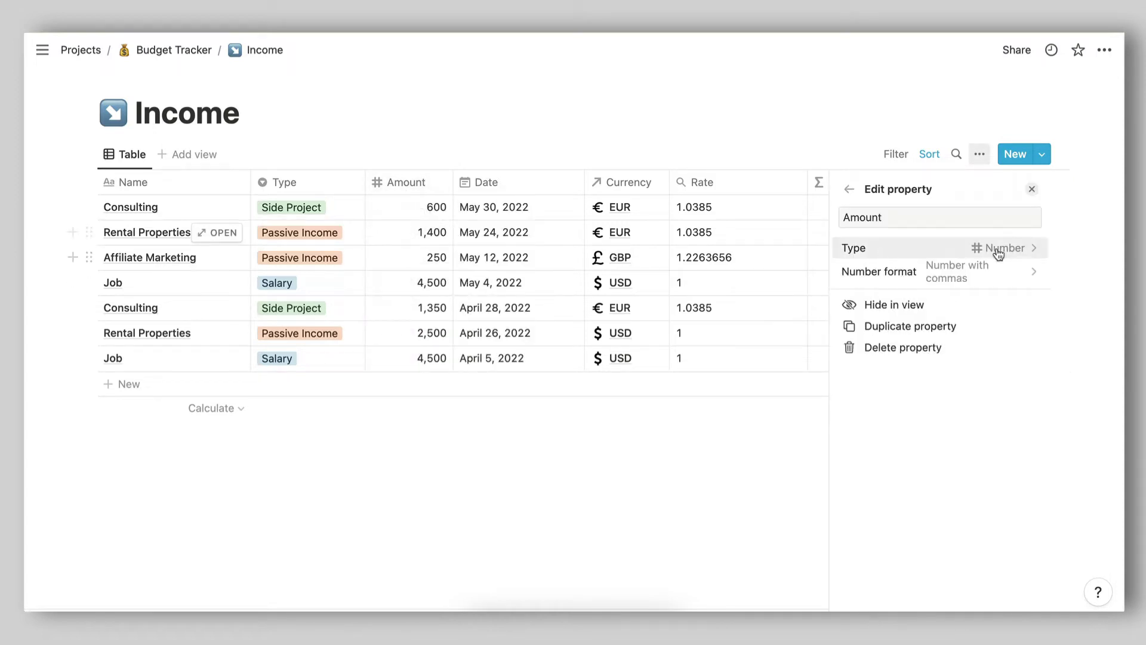
{"action": "left_click", "coordinate": [522, 94]}
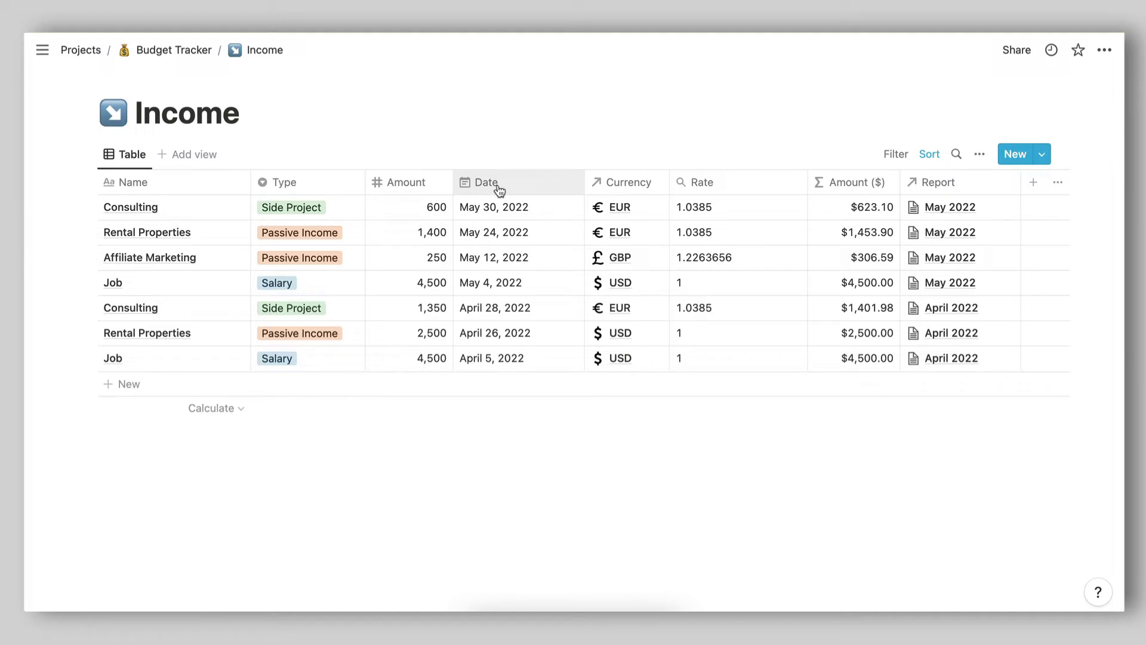
{"action": "left_click", "coordinate": [494, 209]}
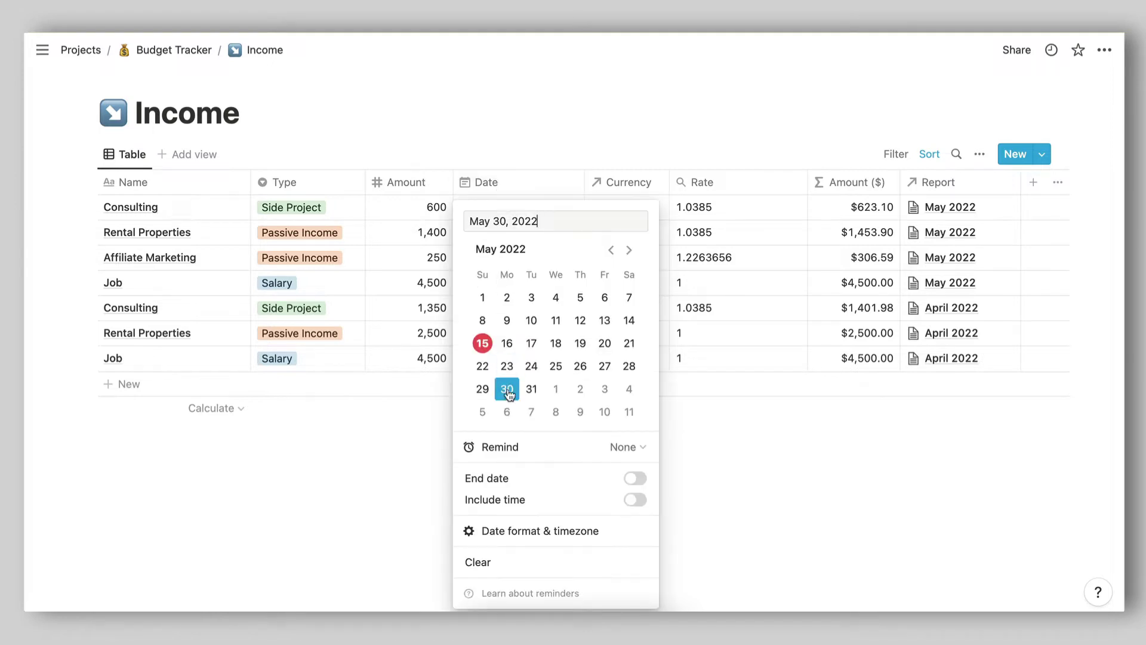
{"action": "left_click", "coordinate": [377, 421]}
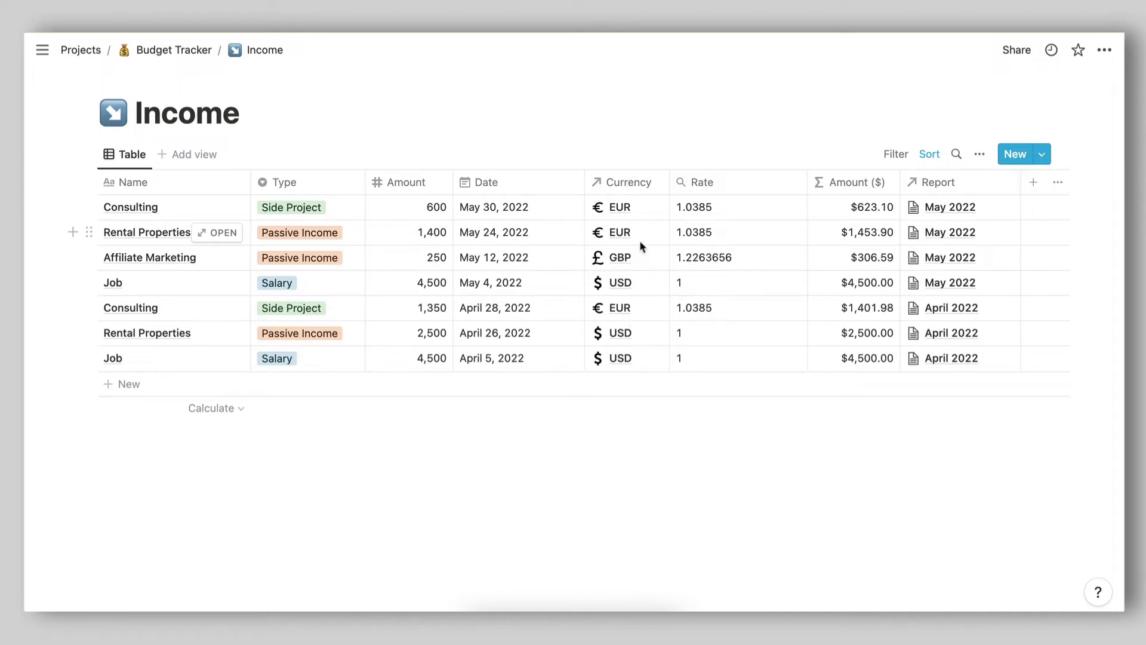
Copy the GBP to USD rate 1.2263656 from the Xe converter into the GBP row's Rate in the Currency Converter database.
{"action": "left_click", "coordinate": [146, 50]}
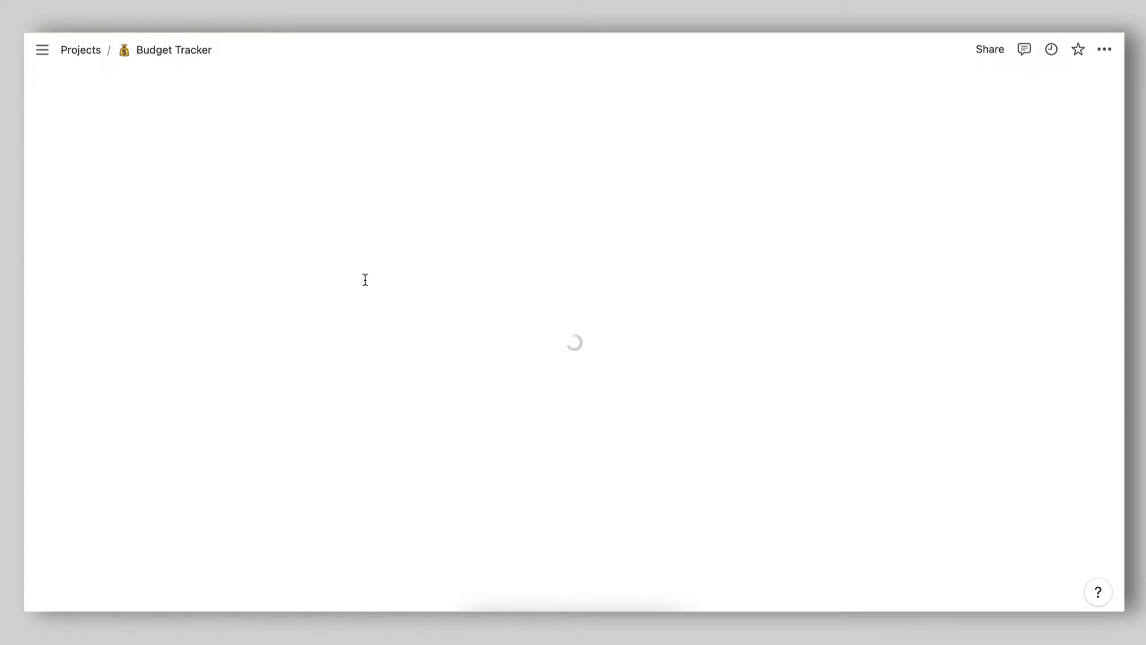
{"action": "left_click", "coordinate": [461, 299]}
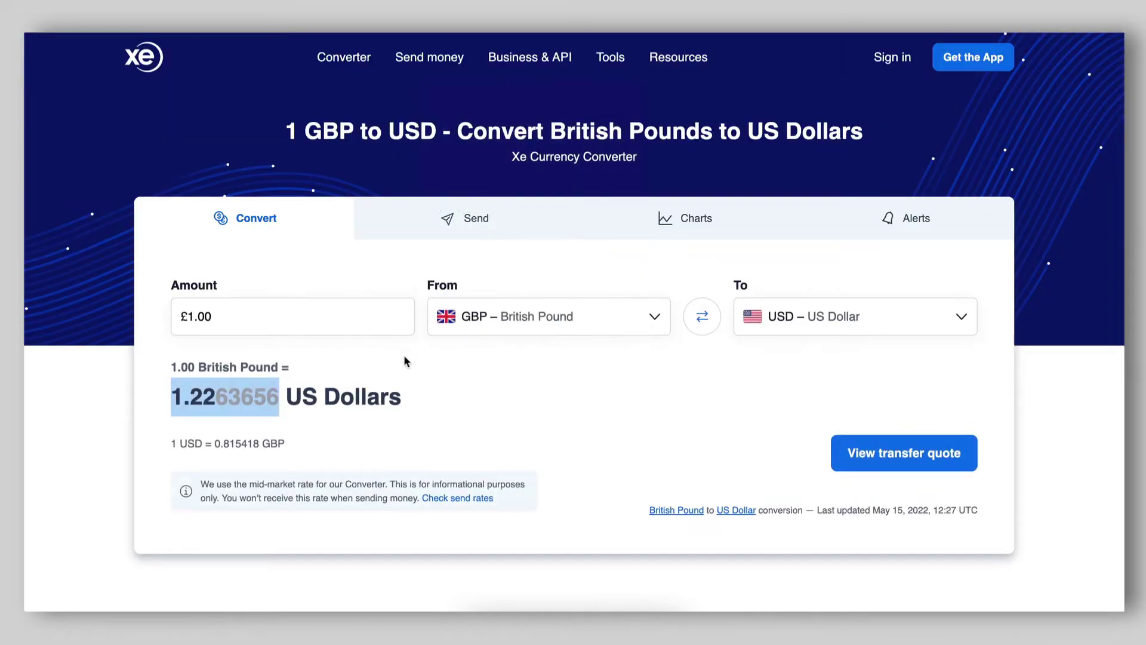
{"action": "left_click", "coordinate": [405, 361]}
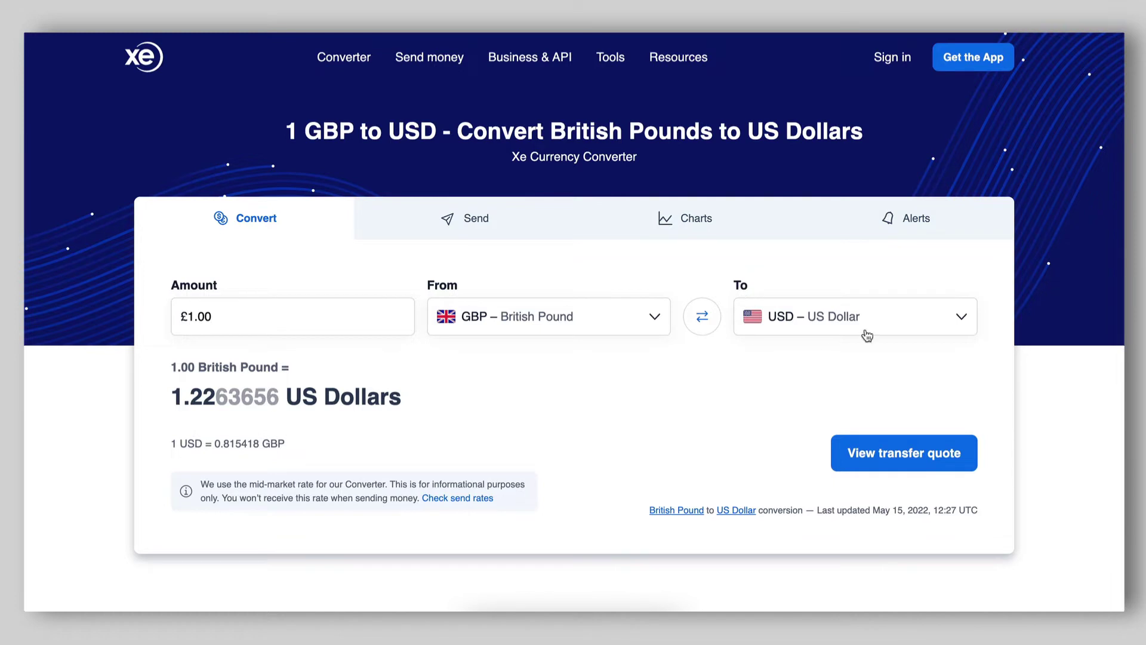
{"action": "left_click_drag", "start_coordinate": [172, 395], "coordinate": [280, 397]}
{"action": "key", "text": "ctrl+c"}
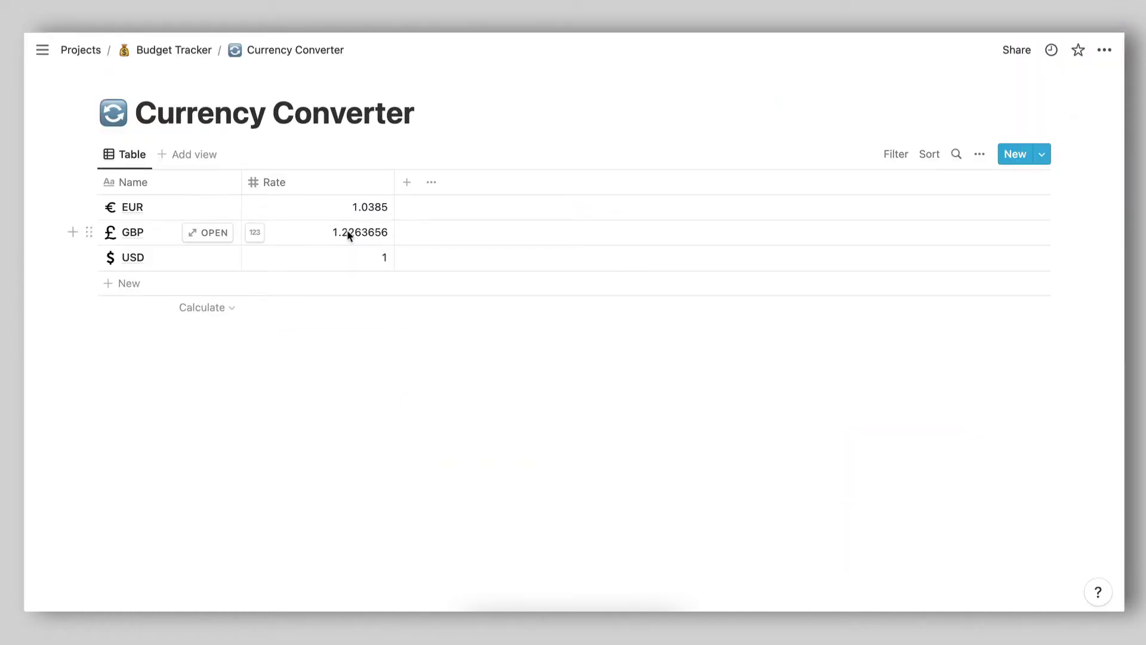
{"action": "left_click", "coordinate": [345, 230]}
{"action": "key", "text": "ctrl+v"}
{"action": "key", "text": "Return"}
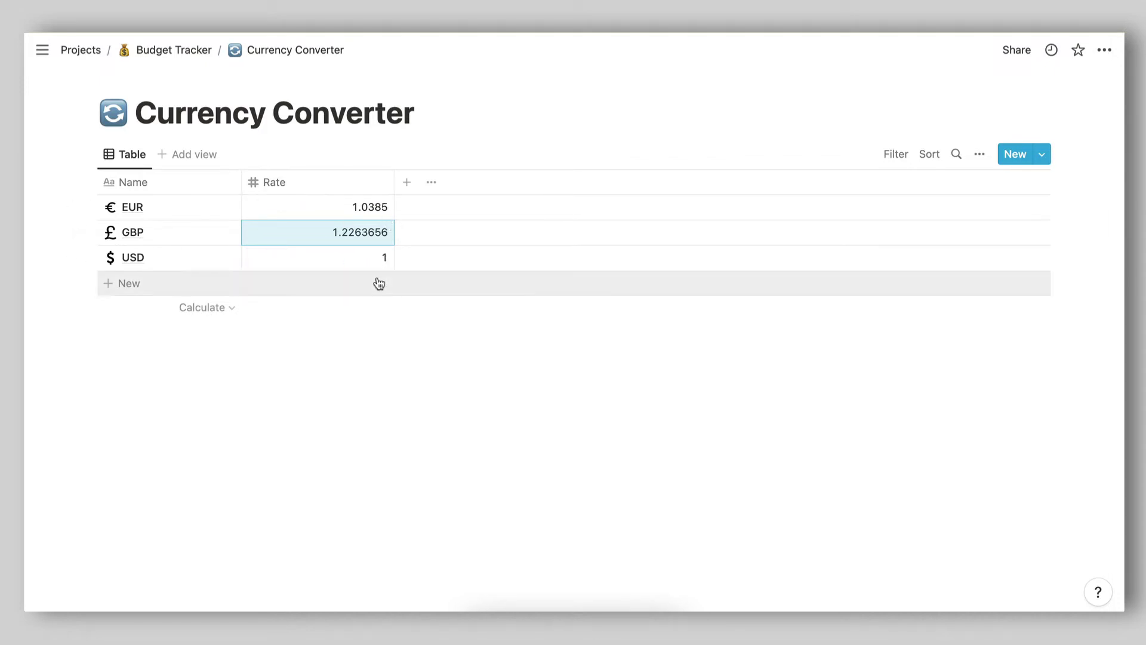
{"action": "left_click", "coordinate": [391, 412]}
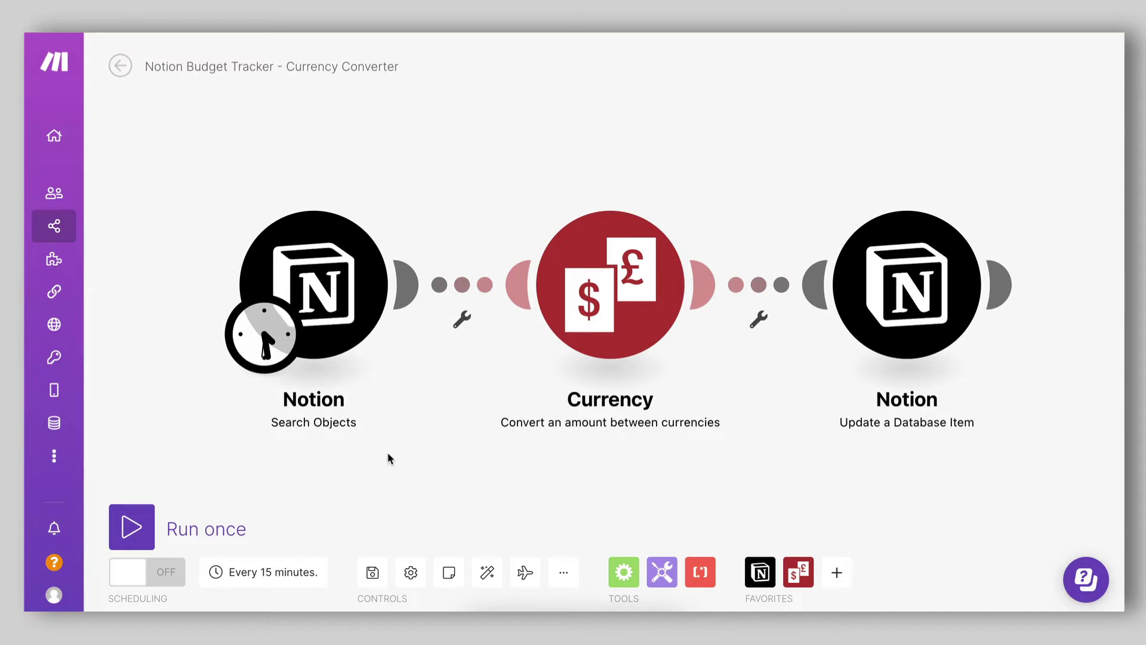
In the Make scenario, open the Notion Search Objects module and show the new-connection fields for the Notion Internal type.
{"action": "scroll", "coordinate": [387, 452], "scroll_direction": "right", "scroll_amount": 1}
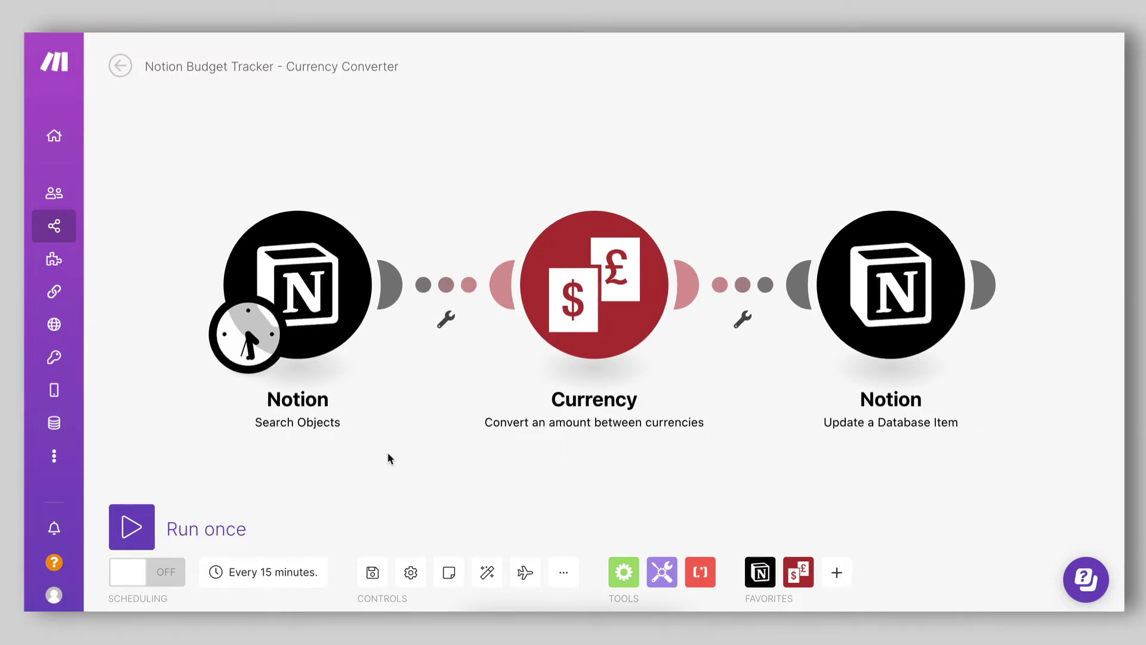
{"action": "scroll", "coordinate": [388, 452], "scroll_direction": "left", "scroll_amount": 1}
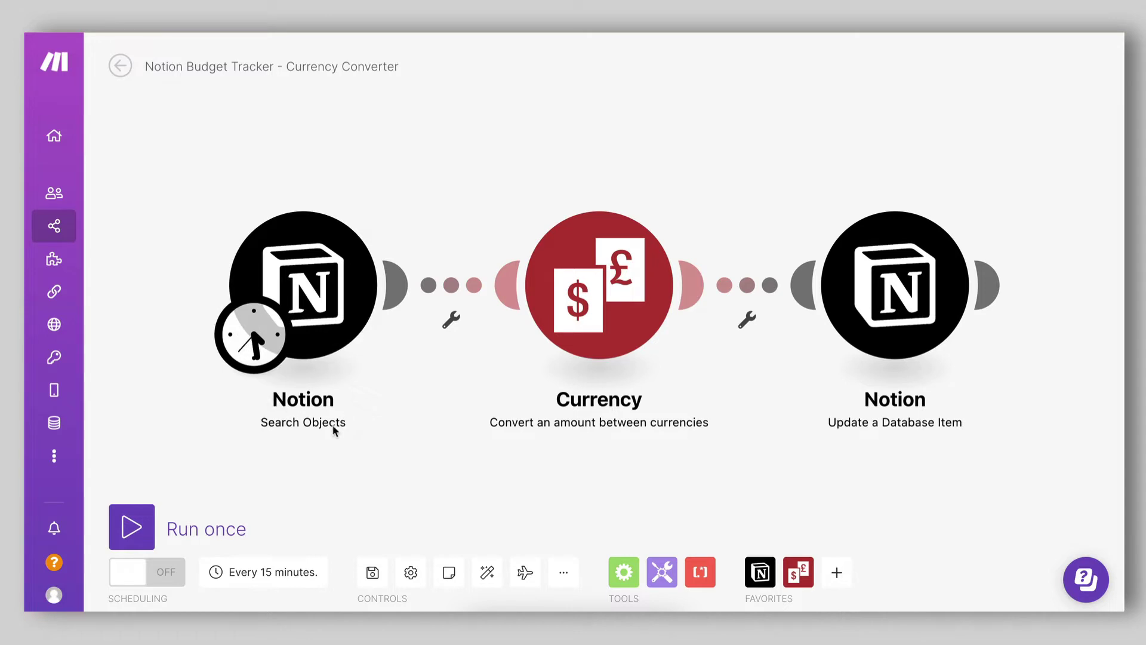
{"action": "left_click", "coordinate": [335, 334]}
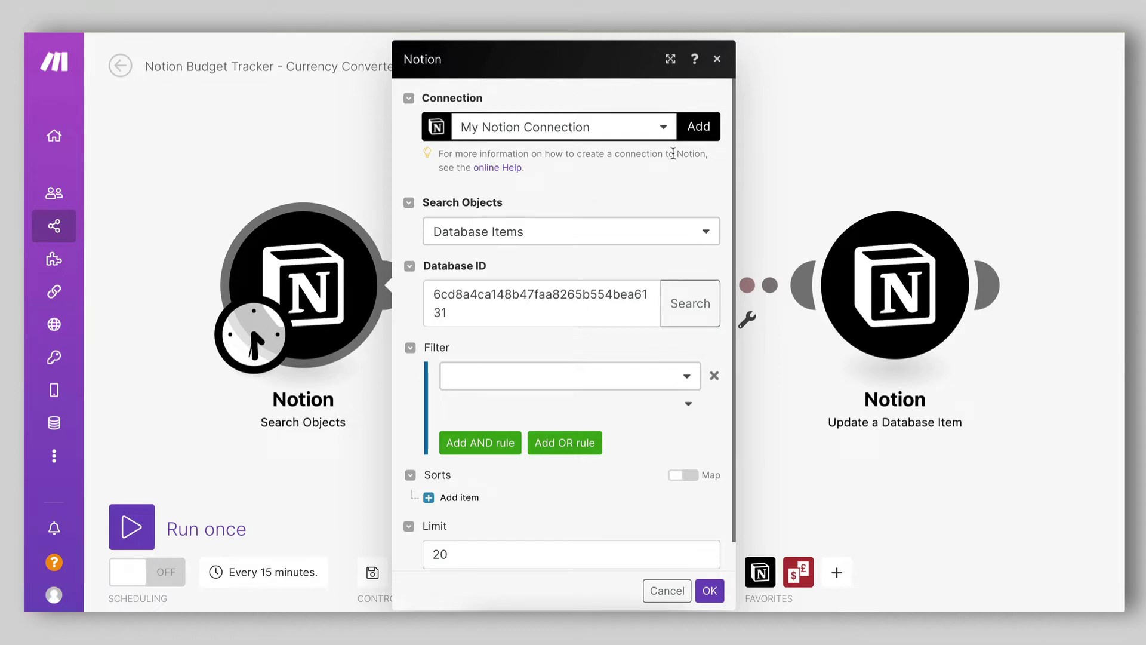
{"action": "left_click", "coordinate": [699, 128]}
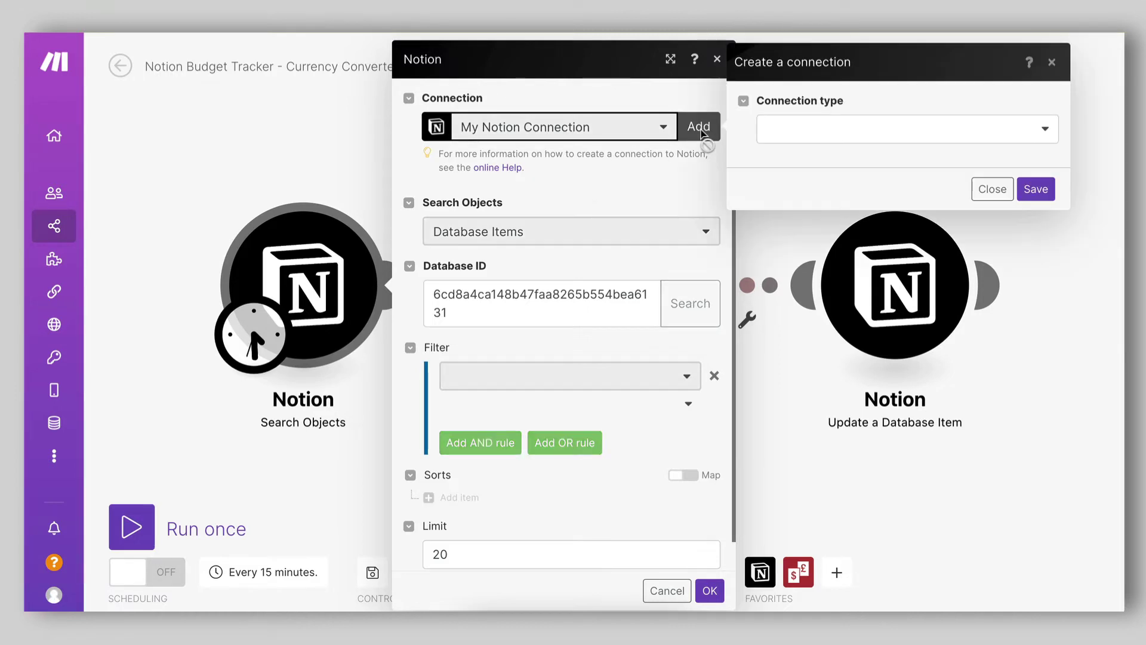
{"action": "left_click", "coordinate": [798, 135]}
{"action": "left_click", "coordinate": [800, 212]}
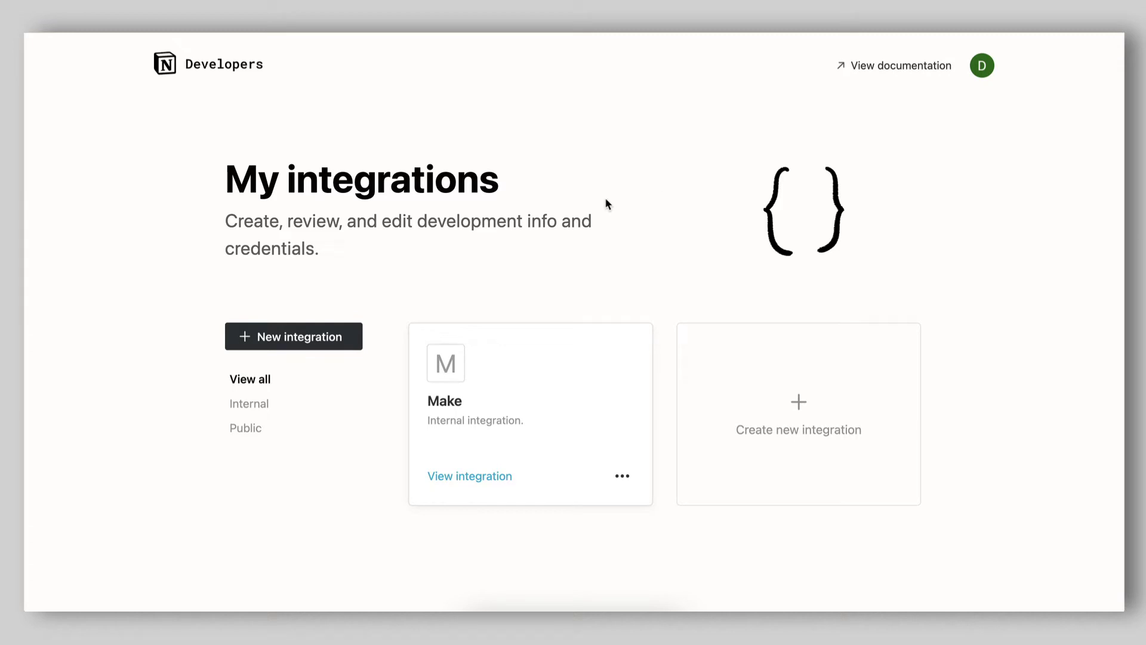
On the Notion Developers site, open the new integration form and review its name, associated workspace and capabilities settings.
{"action": "left_click", "coordinate": [807, 415]}
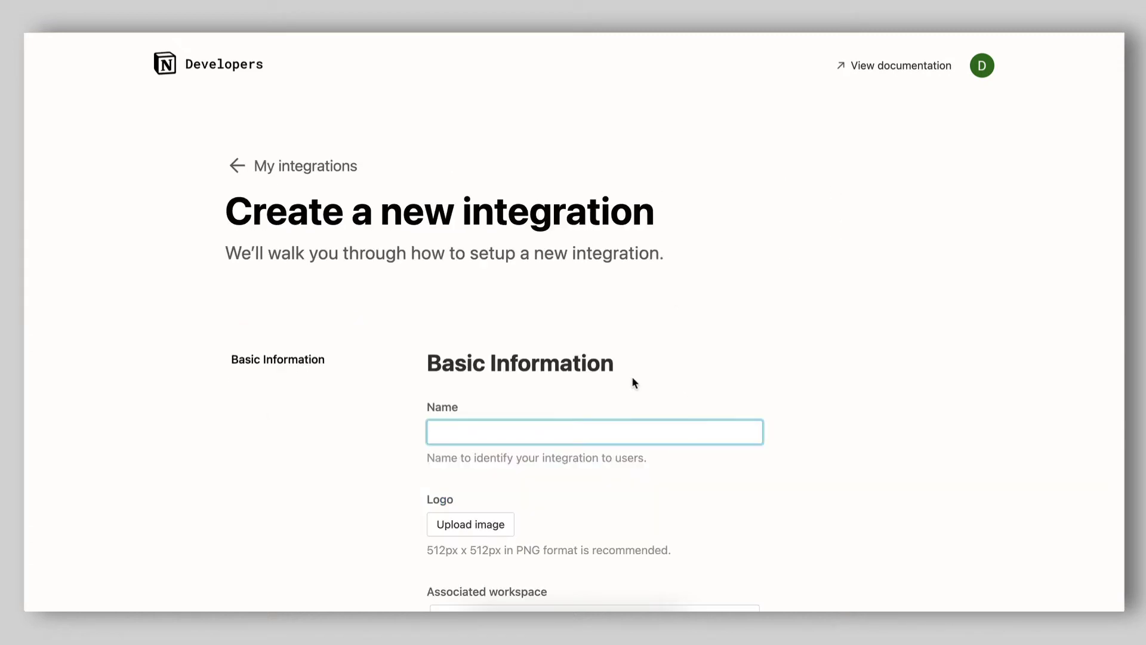
{"action": "scroll", "coordinate": [632, 382], "scroll_direction": "down", "scroll_amount": 4}
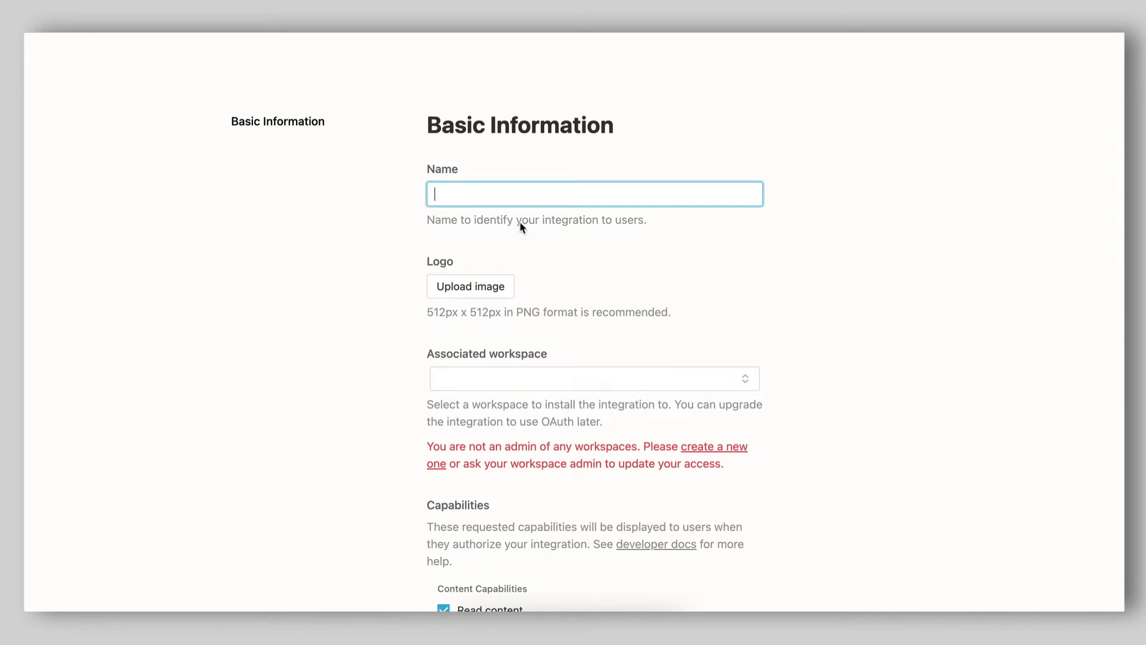
{"action": "scroll", "coordinate": [520, 224], "scroll_direction": "down", "scroll_amount": 2}
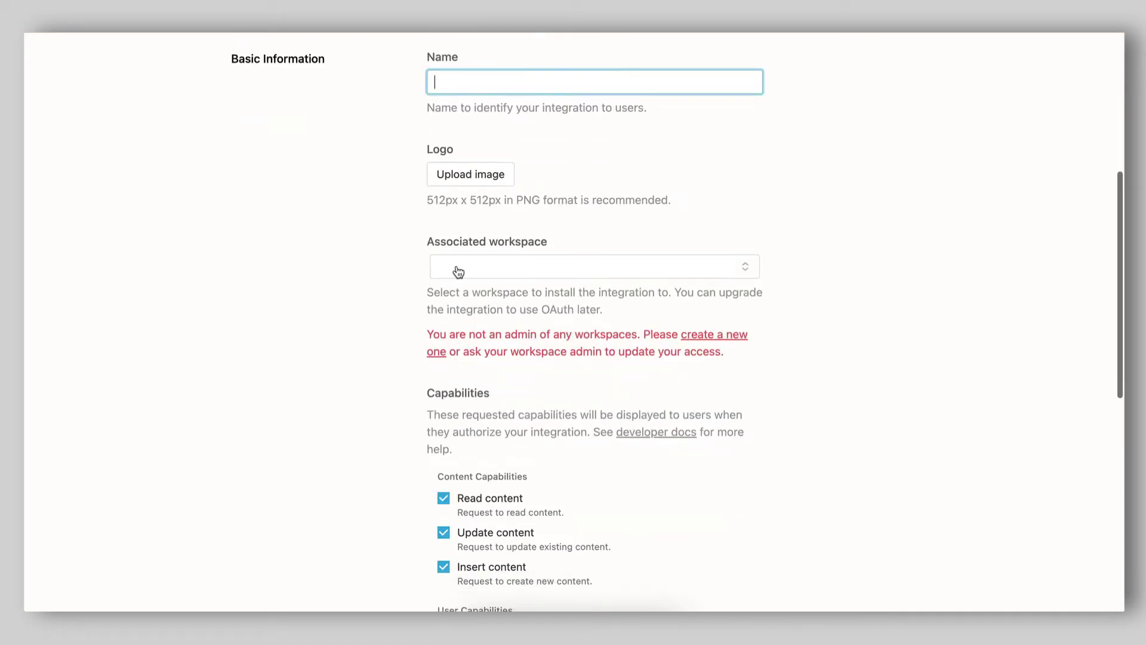
{"action": "left_click", "coordinate": [456, 267]}
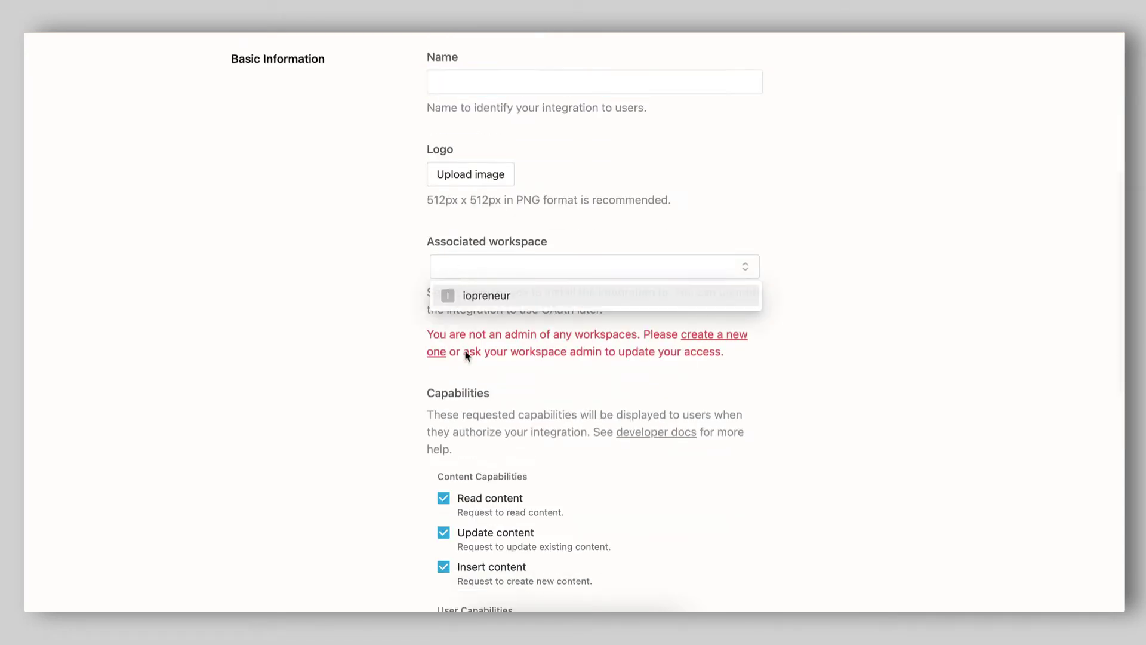
{"action": "left_click", "coordinate": [371, 283]}
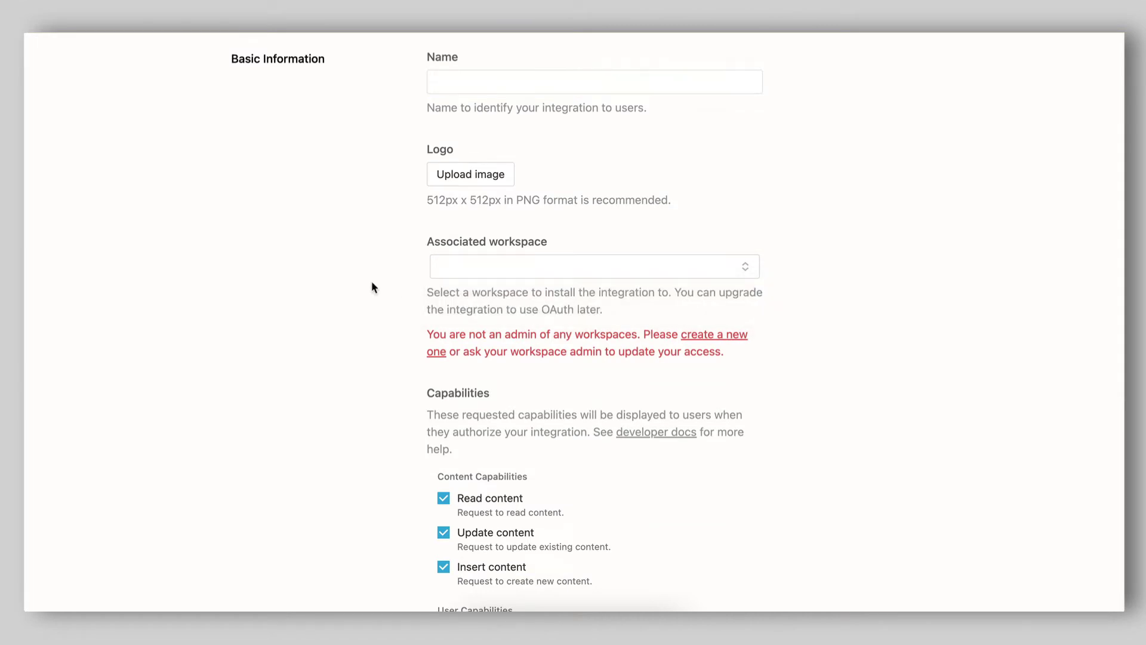
{"action": "scroll", "coordinate": [545, 355], "scroll_direction": "down", "scroll_amount": 4}
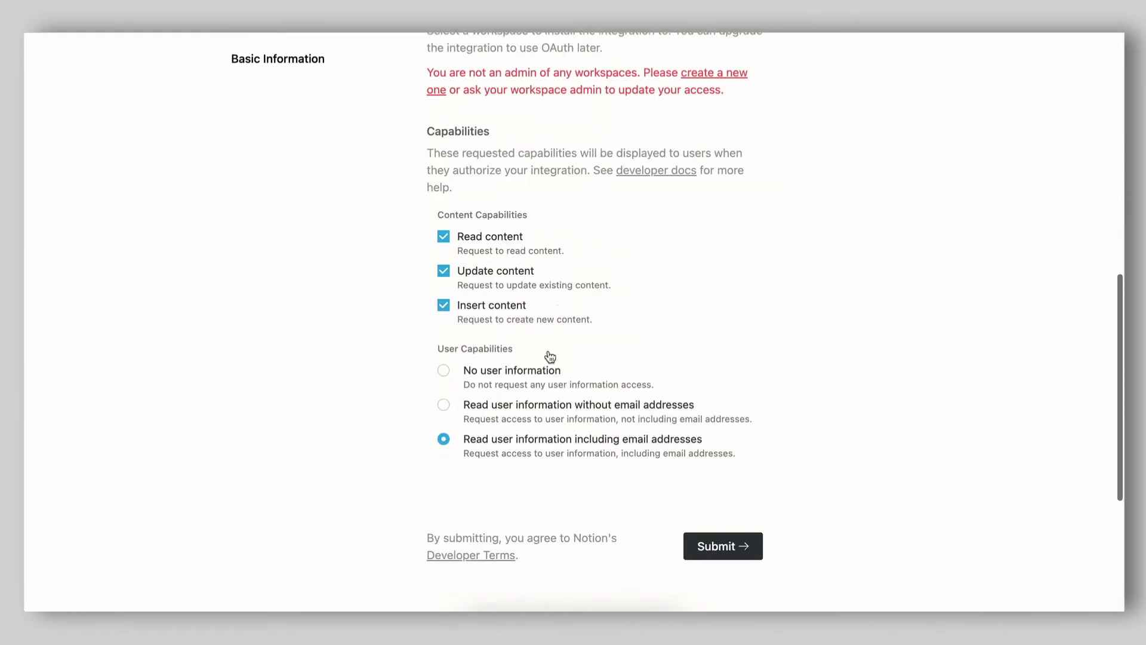
{"action": "scroll", "coordinate": [724, 547], "scroll_direction": "up", "scroll_amount": 1}
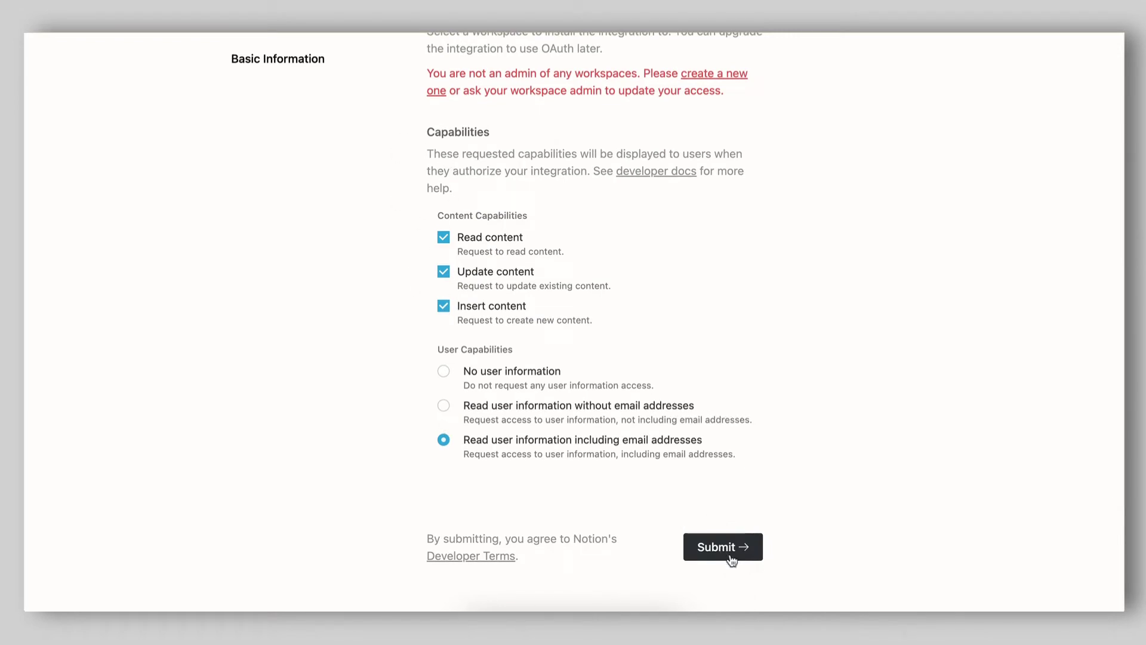
{"action": "scroll", "coordinate": [767, 477], "scroll_direction": "up", "scroll_amount": 1}
{"action": "scroll", "coordinate": [768, 475], "scroll_direction": "up", "scroll_amount": 5}
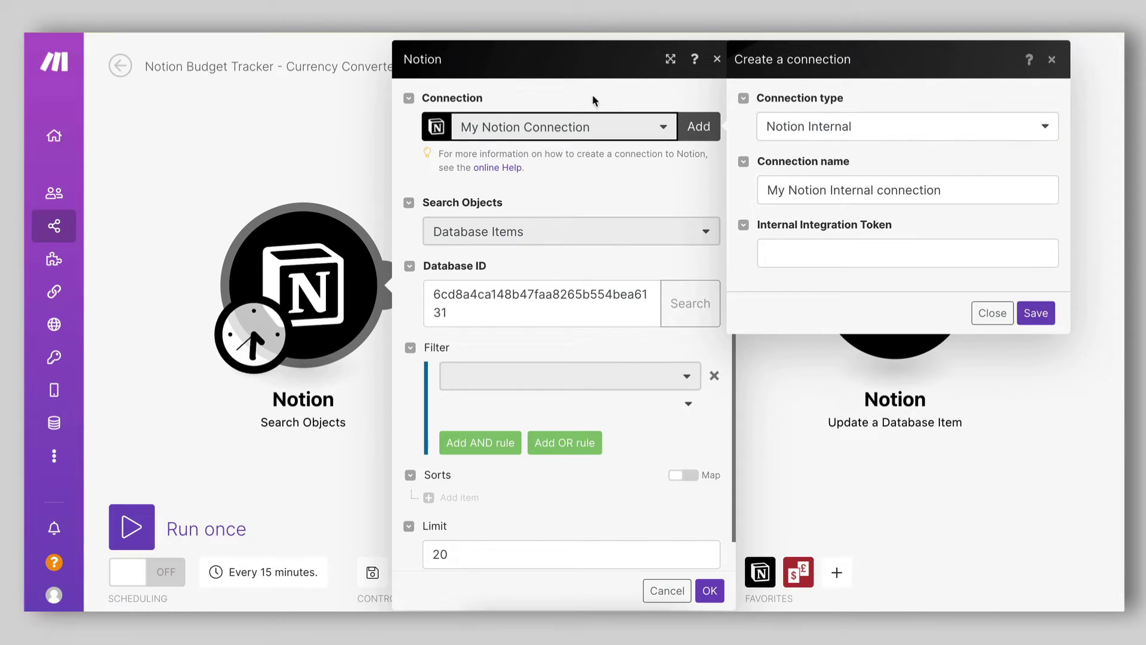
Close the new connection form in Make and open the Currency Converter database from Notion's Budget Tracker page.
{"action": "left_click", "coordinate": [991, 313]}
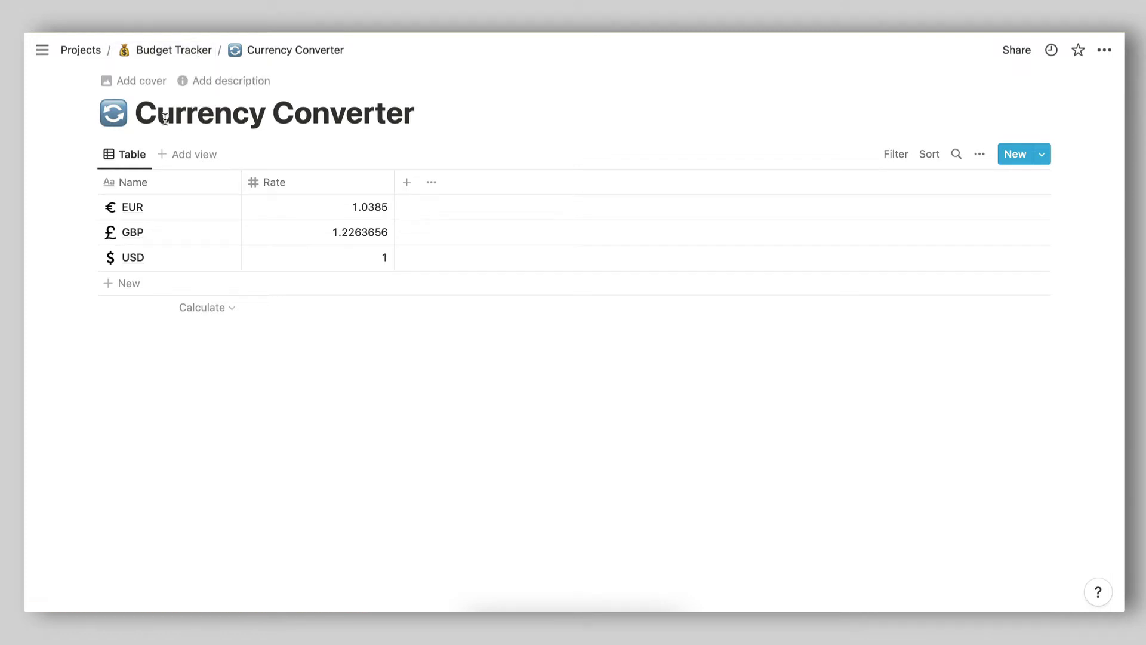
{"action": "left_click", "coordinate": [185, 53]}
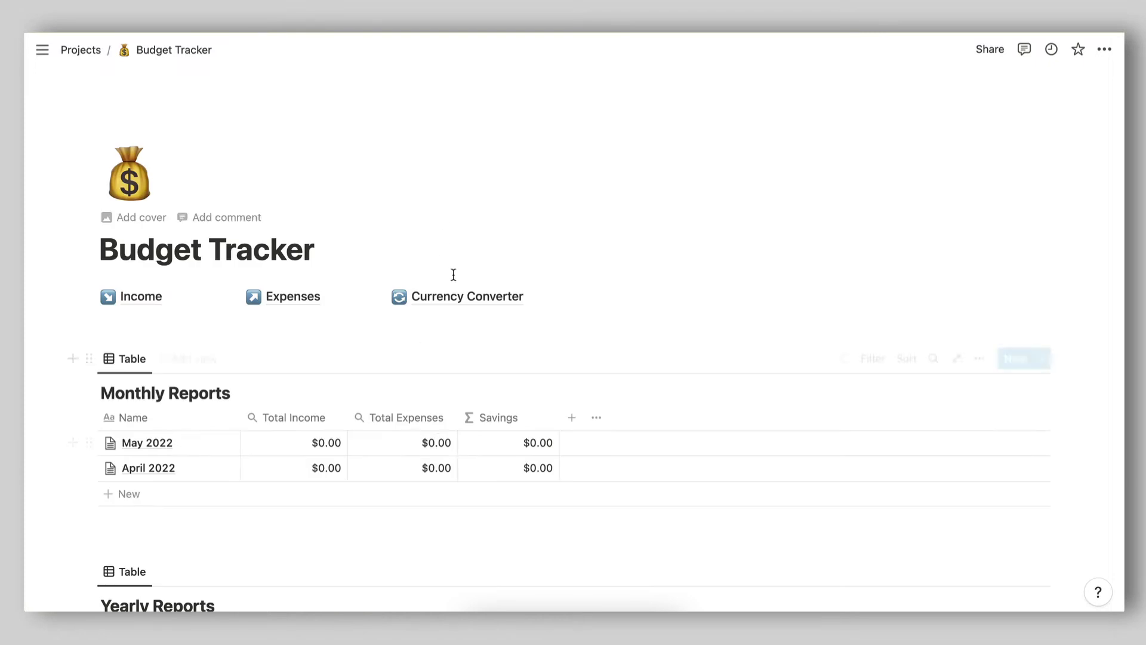
{"action": "left_click", "coordinate": [450, 299]}
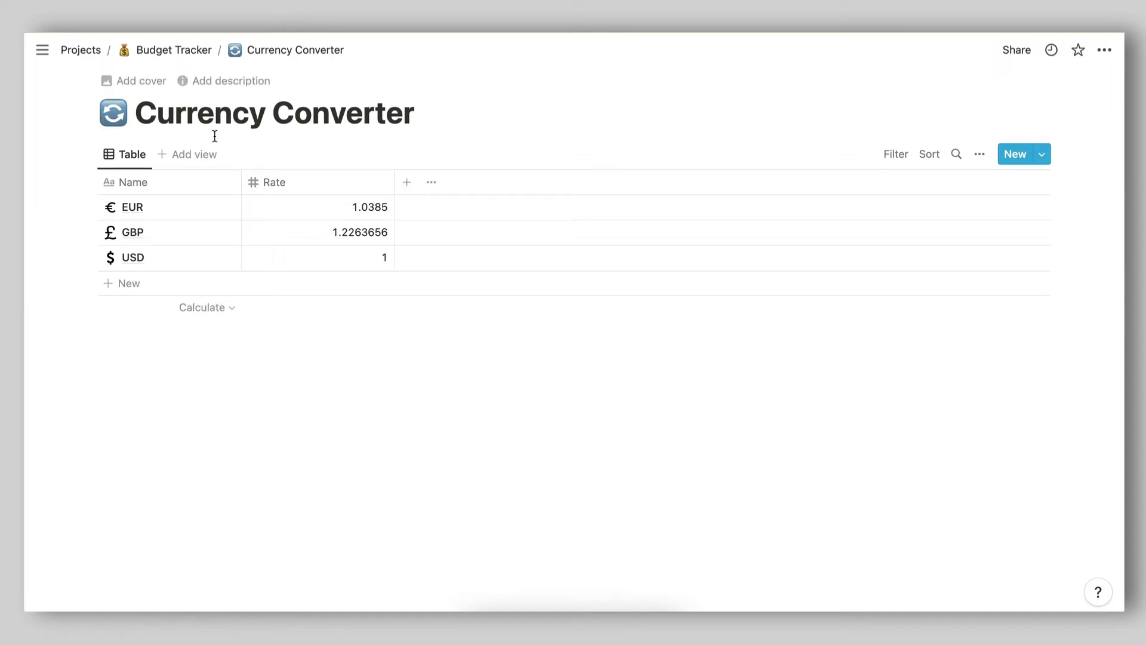
Return to the Budget Tracker page and open its Monthly Reports database as a full page.
{"action": "left_click", "coordinate": [174, 50]}
{"action": "scroll", "coordinate": [333, 297], "scroll_direction": "down", "scroll_amount": 3}
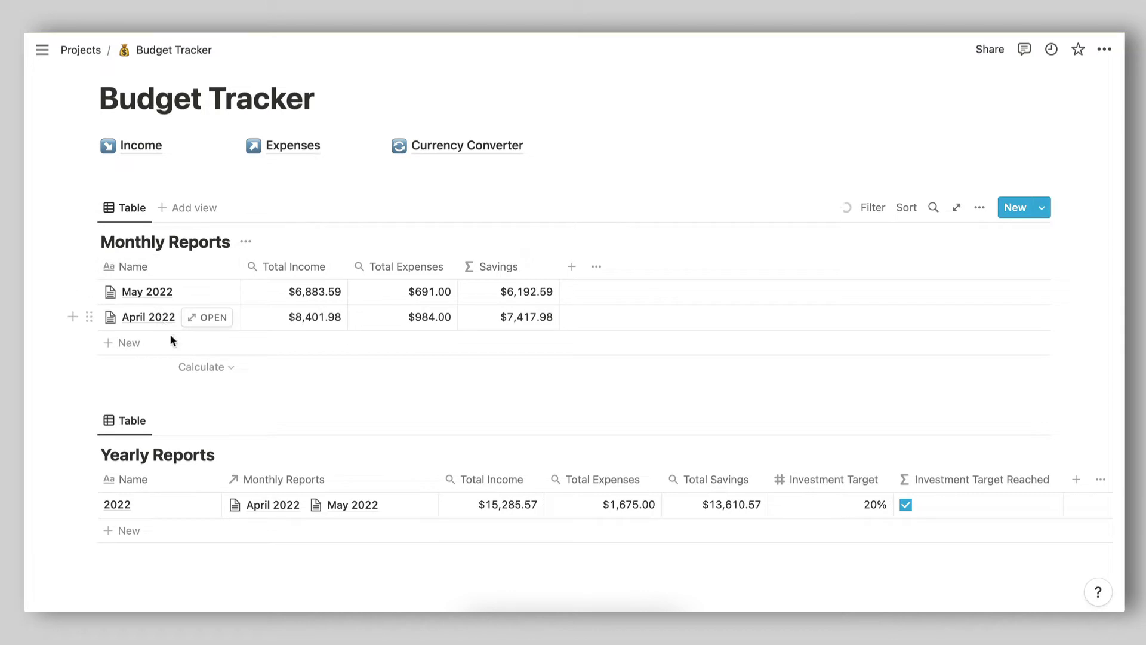
{"action": "scroll", "coordinate": [186, 189], "scroll_direction": "up", "scroll_amount": 2}
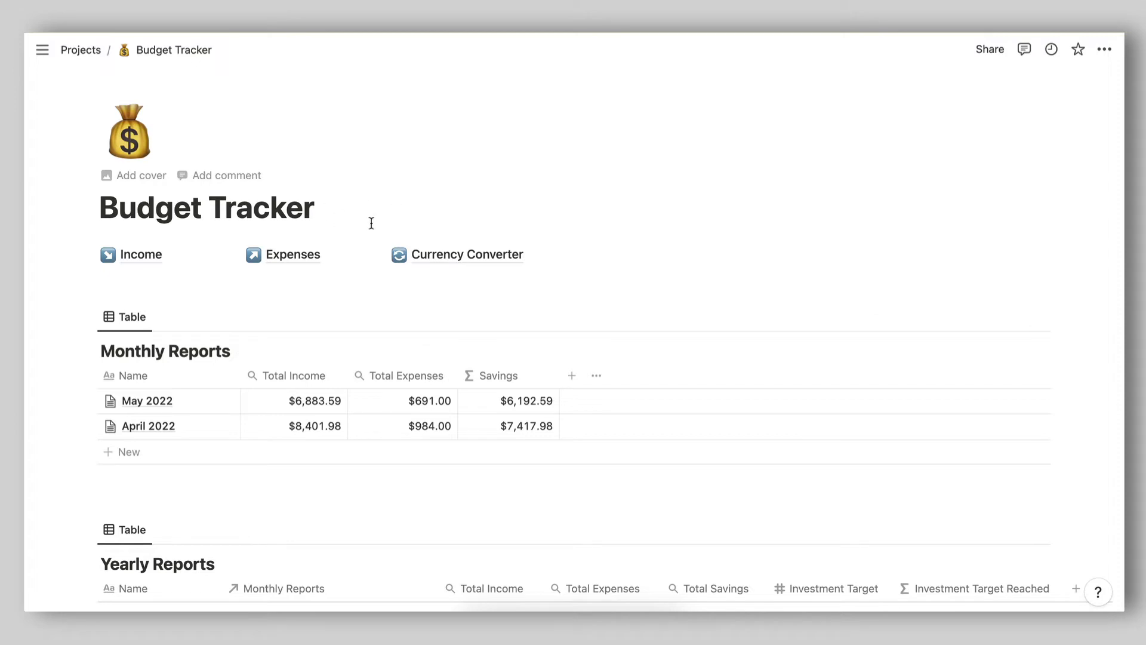
{"action": "scroll", "coordinate": [358, 370], "scroll_direction": "down", "scroll_amount": 1}
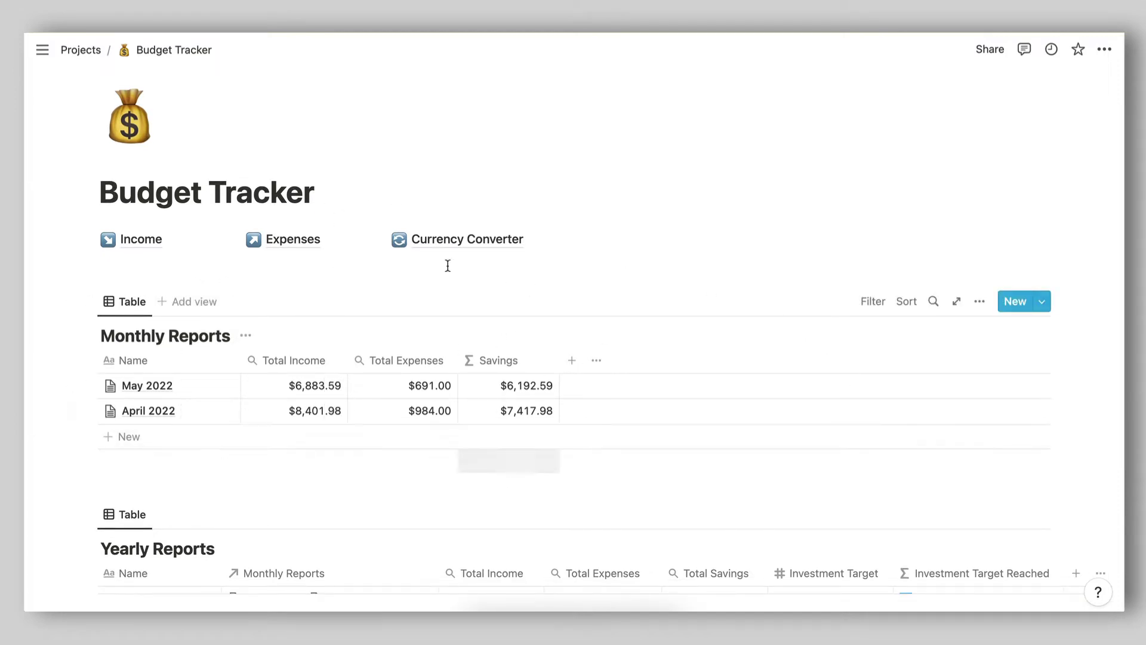
{"action": "left_click", "coordinate": [957, 301]}
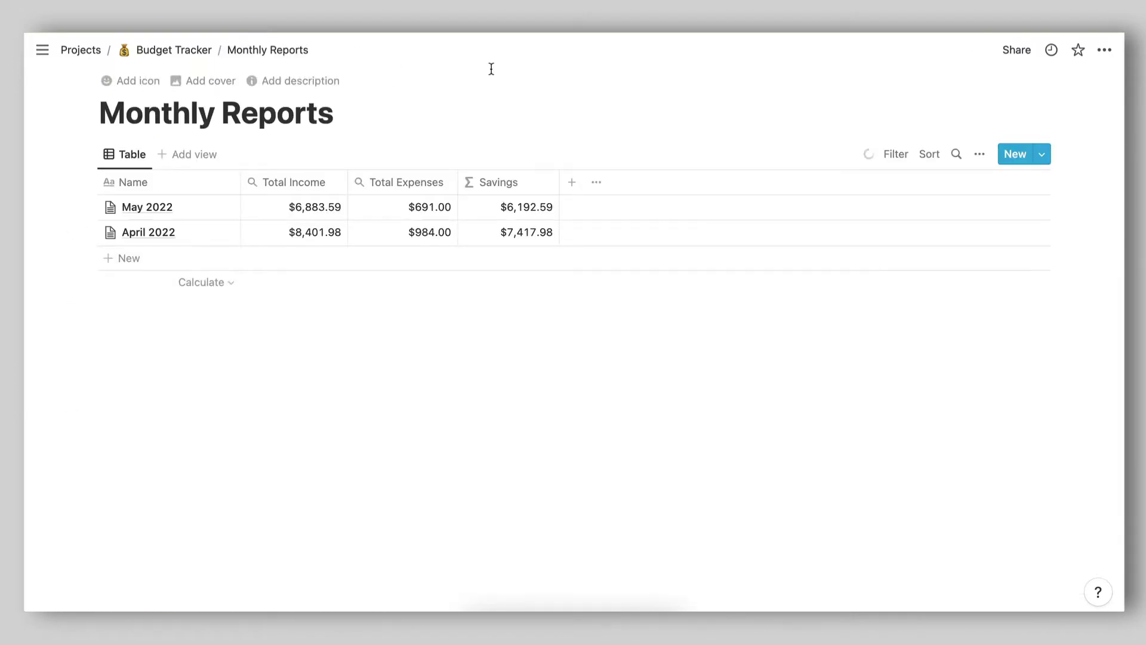
Share the Monthly Reports database by inviting the Make integration, and close the sharing options.
{"action": "left_click", "coordinate": [1015, 53]}
{"action": "left_click", "coordinate": [877, 136]}
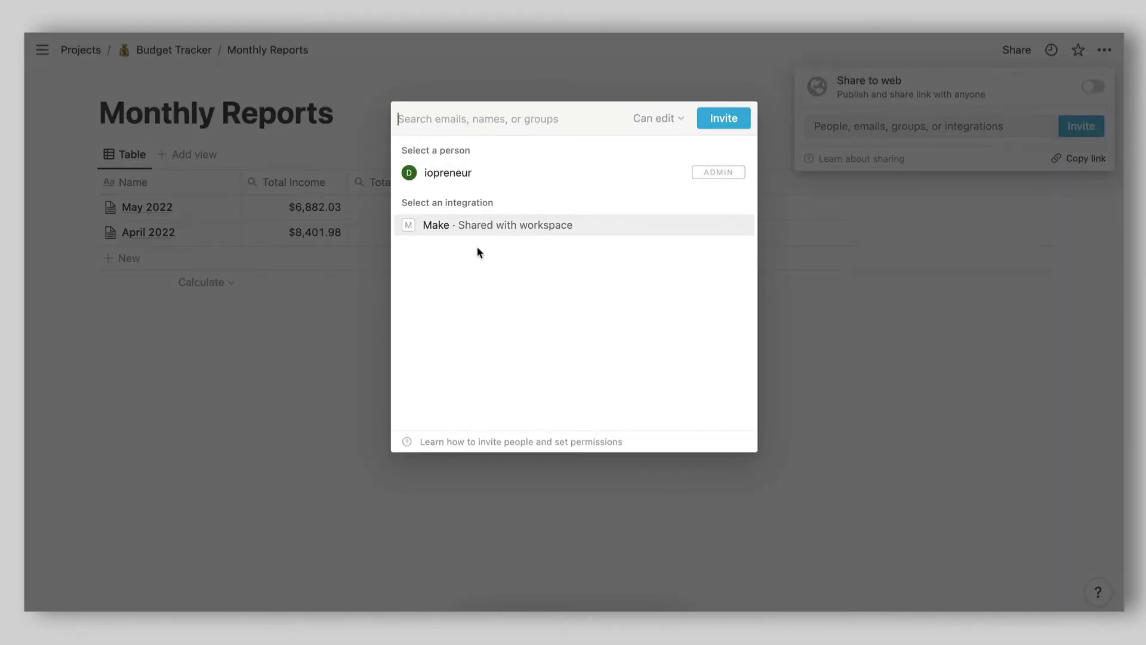
{"action": "left_click", "coordinate": [452, 226]}
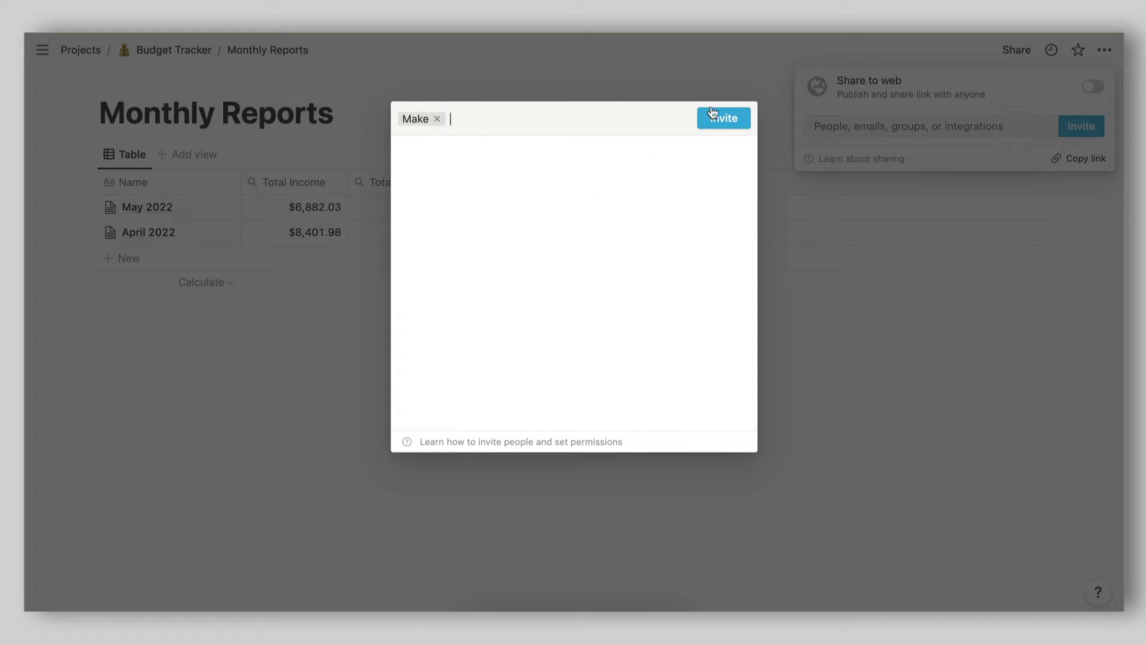
{"action": "left_click", "coordinate": [731, 119]}
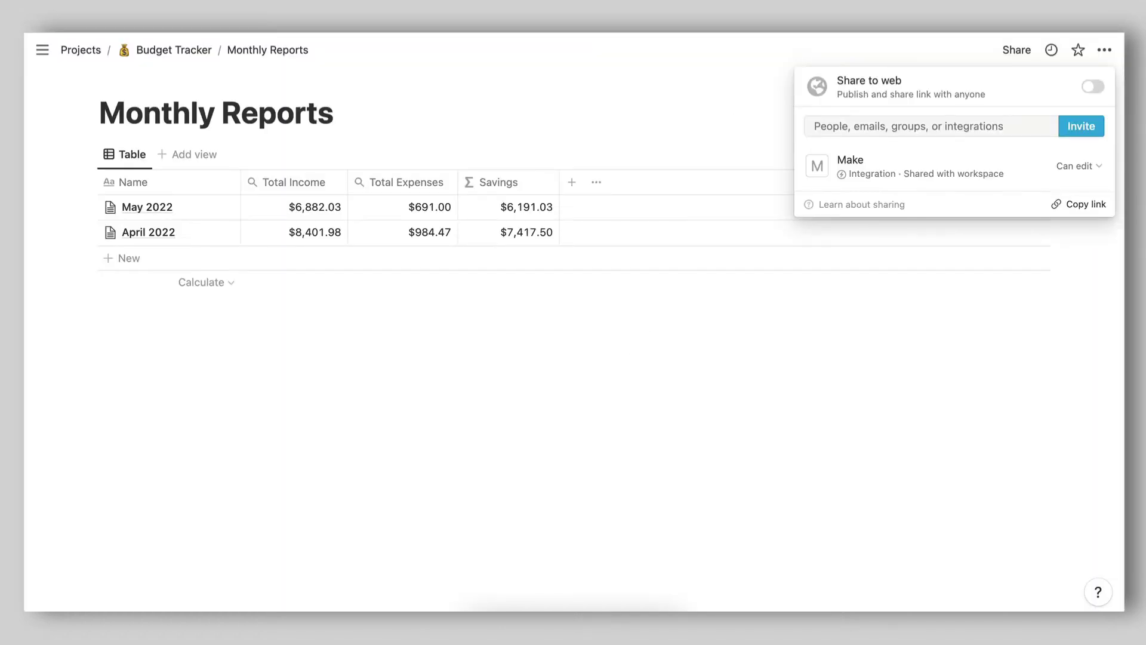
{"action": "left_click", "coordinate": [579, 135]}
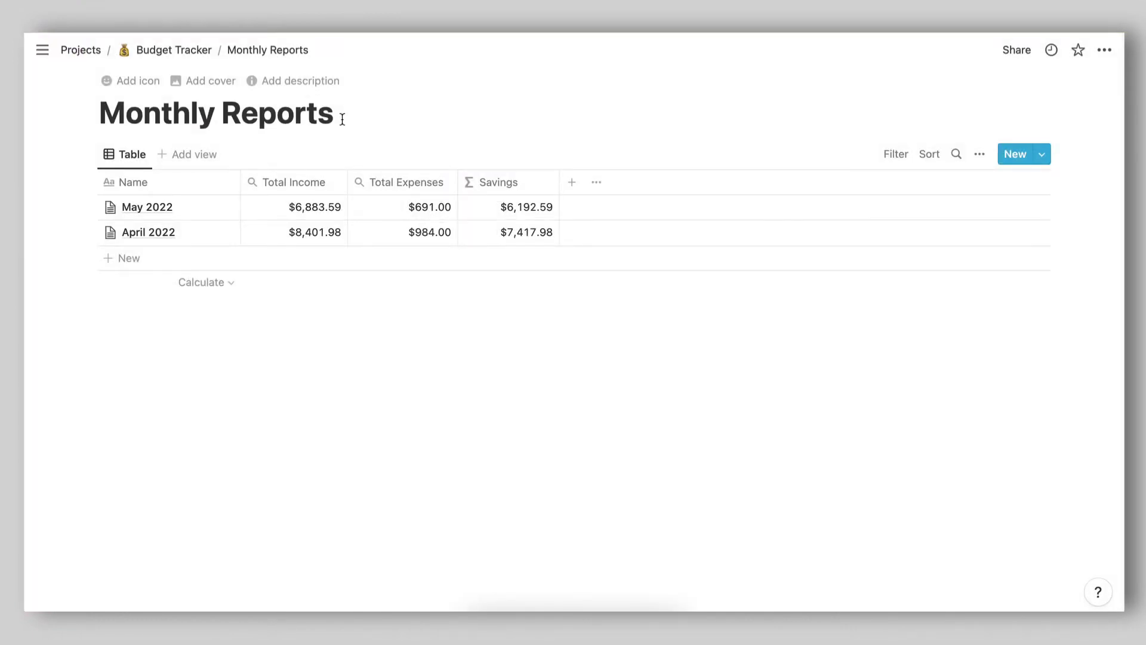
Return to the Budget Tracker page and open the Currency Converter database.
{"action": "double_click", "coordinate": [382, 46]}
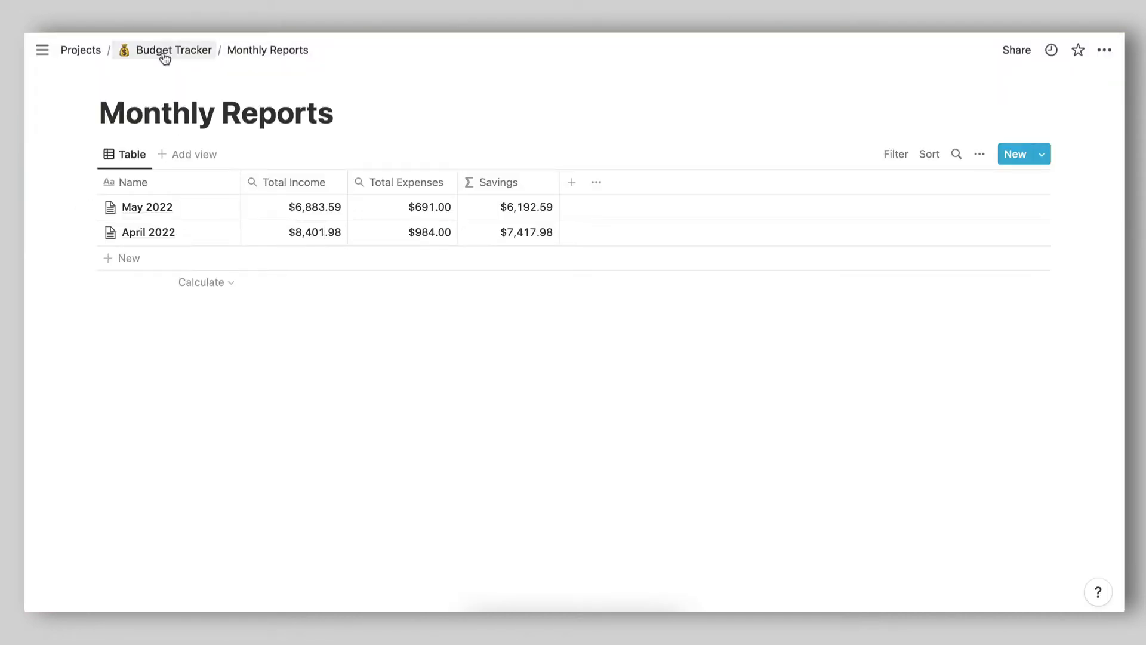
{"action": "left_click", "coordinate": [170, 50]}
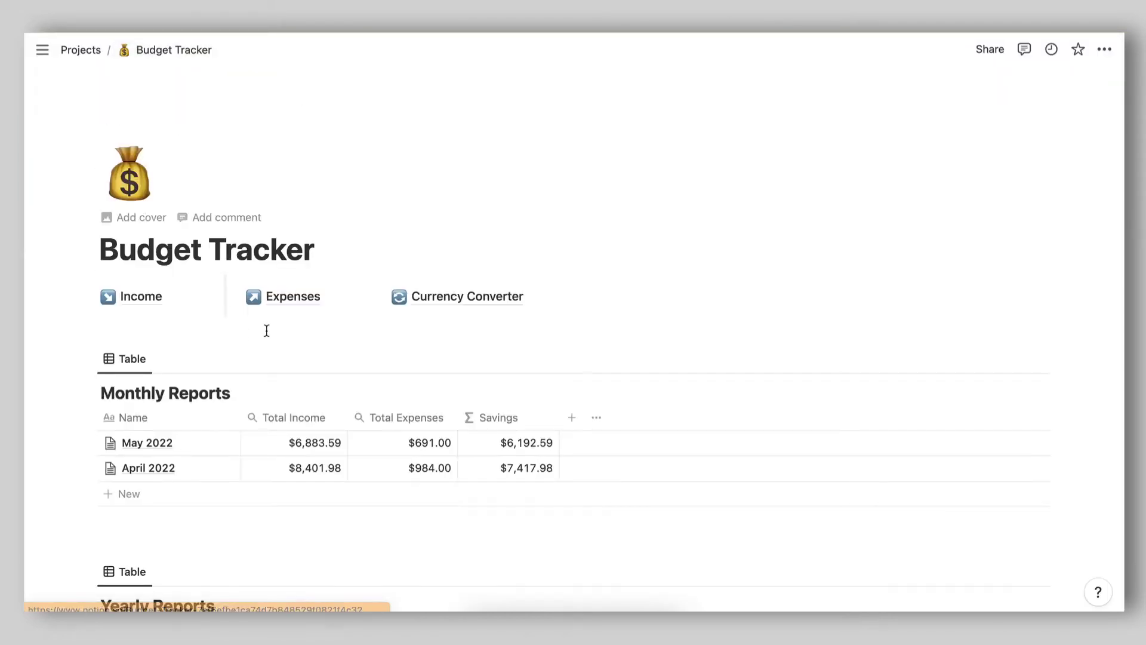
{"action": "left_click", "coordinate": [434, 295]}
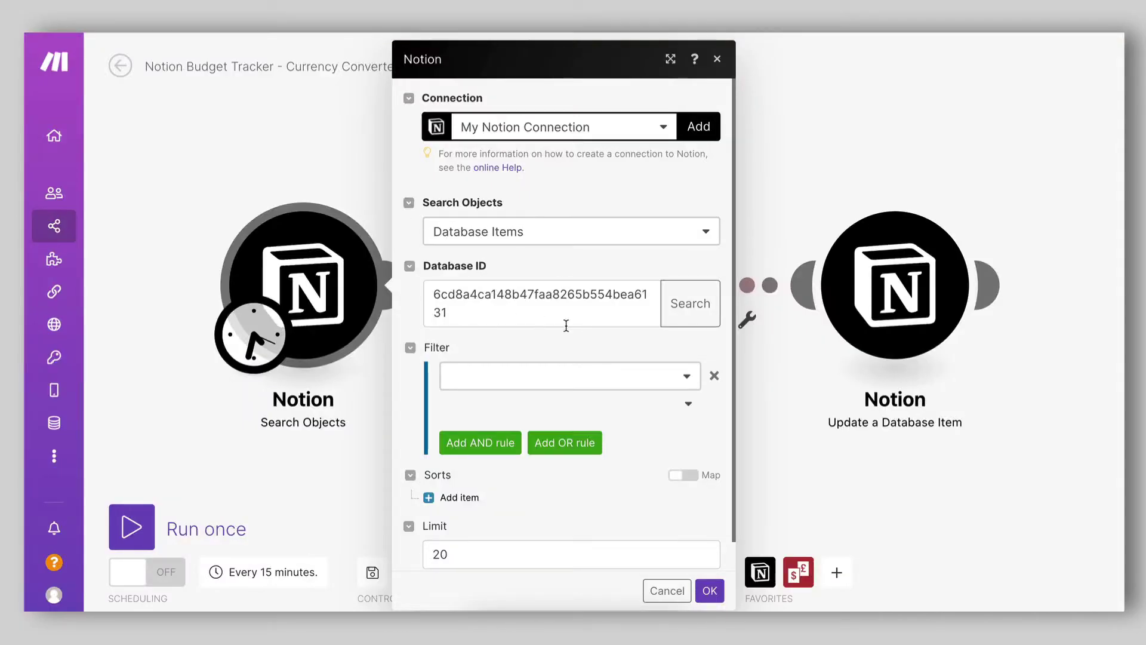
In Make's Notion Search Objects module, remove the empty filter rule and save the module settings.
{"action": "scroll", "coordinate": [566, 329], "scroll_direction": "down", "scroll_amount": 1}
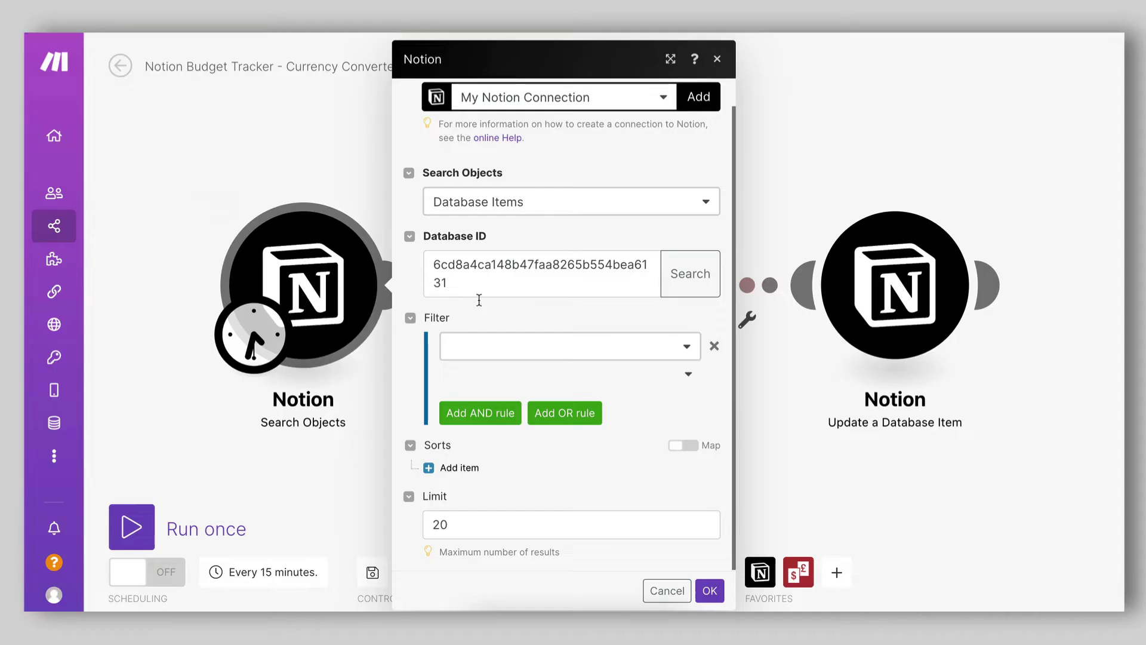
{"action": "left_click", "coordinate": [714, 347]}
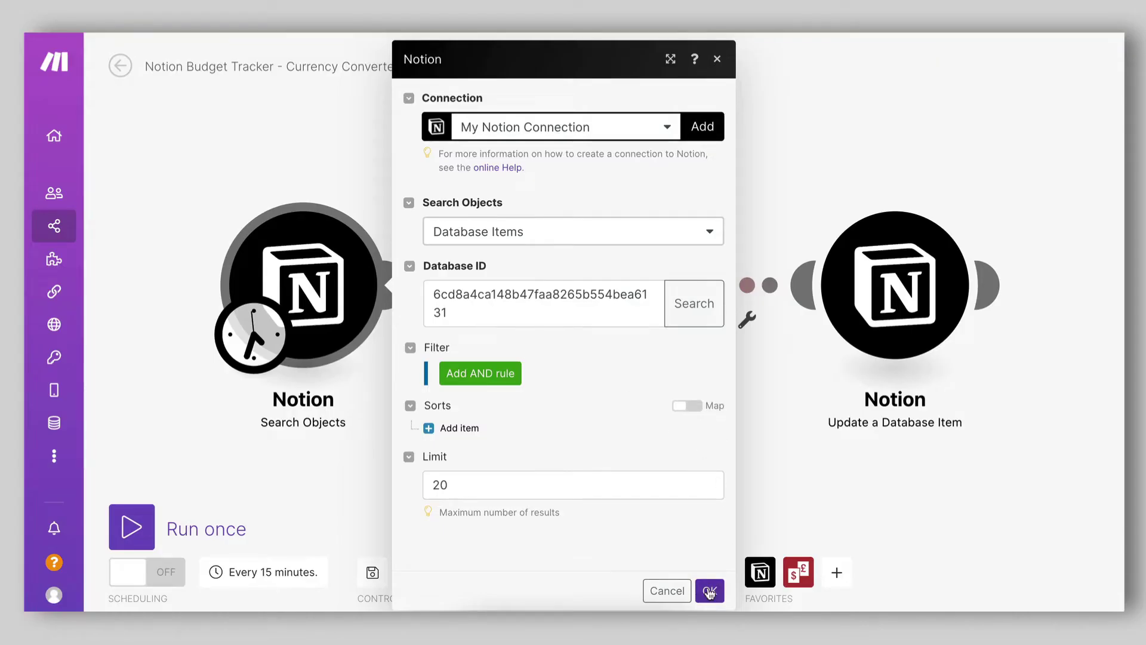
{"action": "left_click", "coordinate": [710, 591]}
Run only the Search Objects module and review its output, collapsing each bundle before closing the results.
{"action": "right_click", "coordinate": [298, 282]}
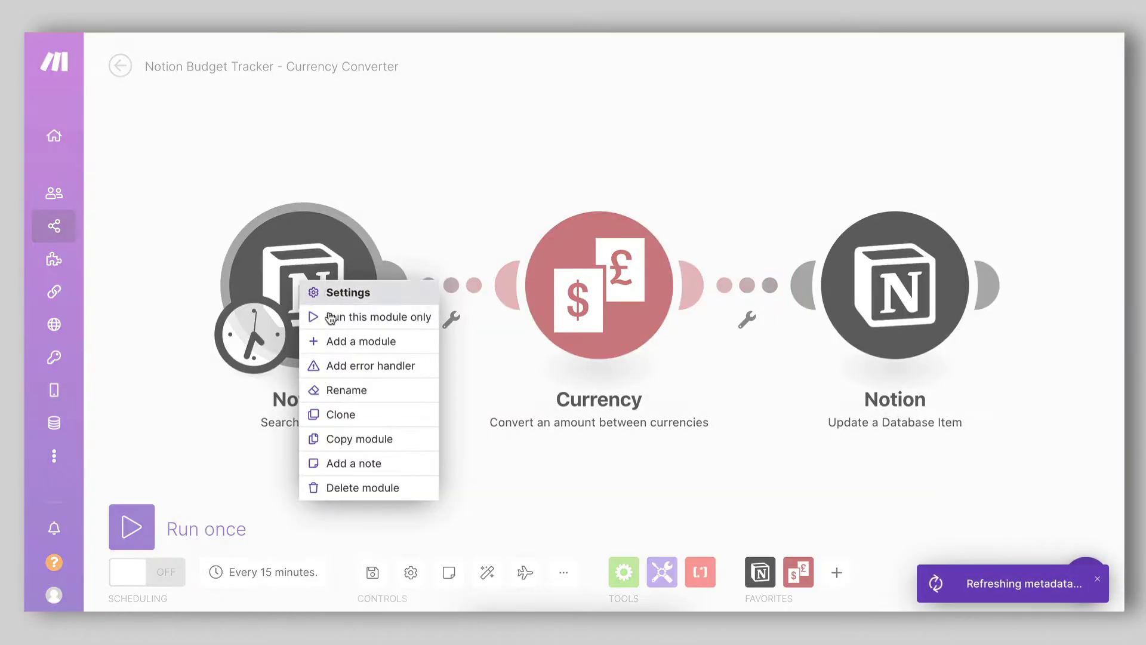
{"action": "left_click", "coordinate": [332, 317]}
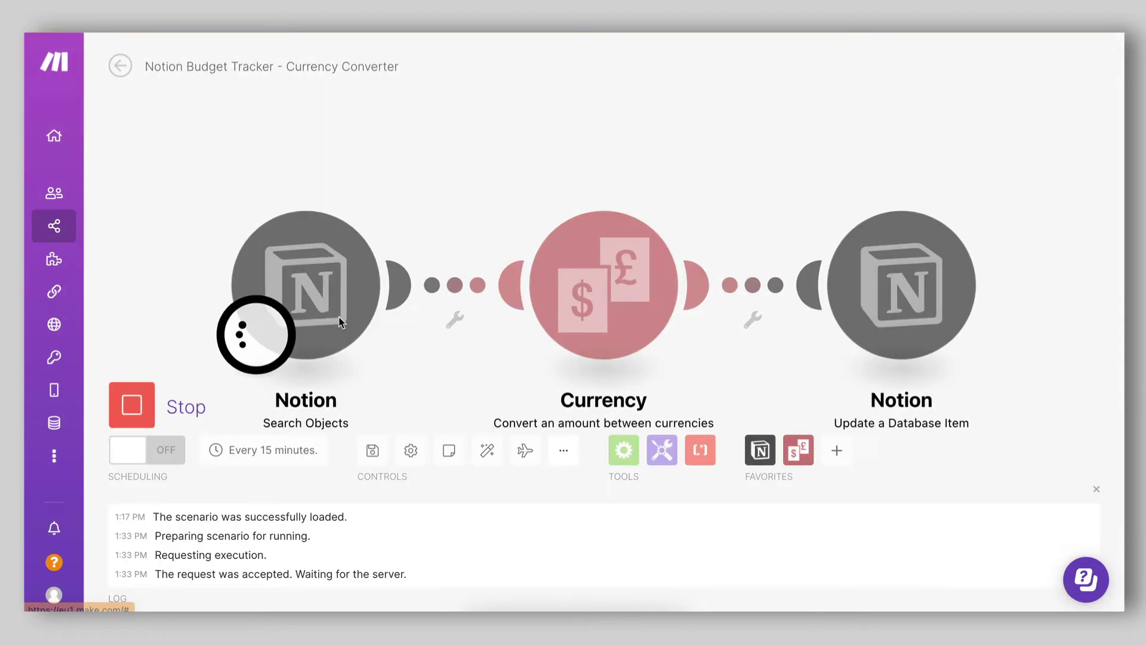
{"action": "left_click", "coordinate": [408, 190]}
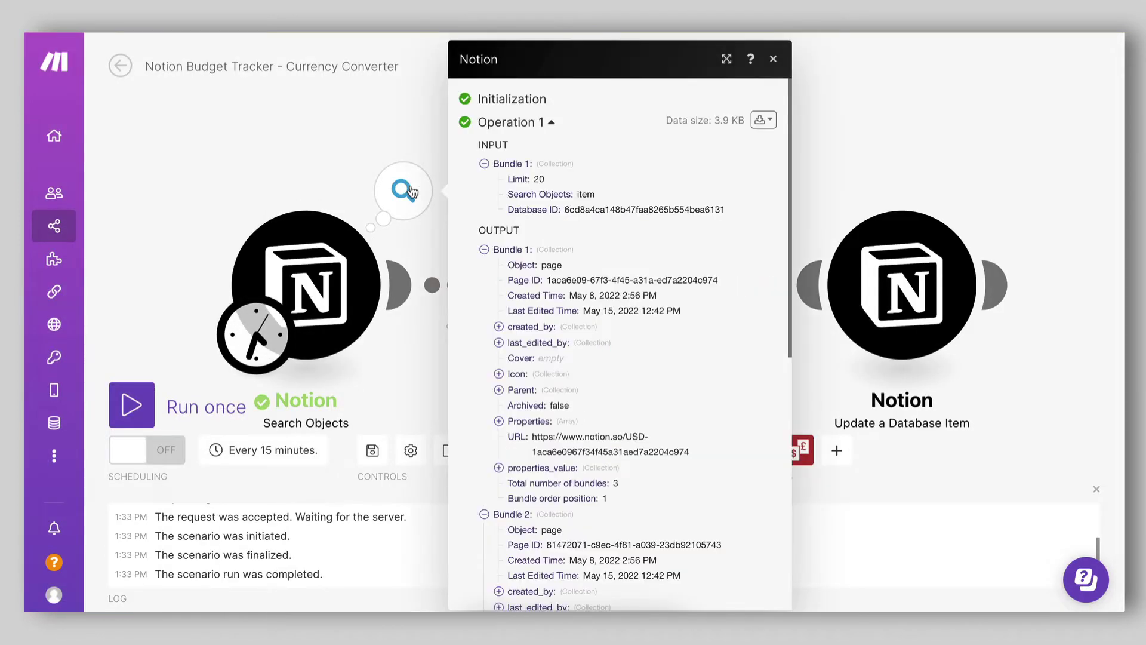
{"action": "scroll", "coordinate": [561, 193], "scroll_direction": "down", "scroll_amount": 2}
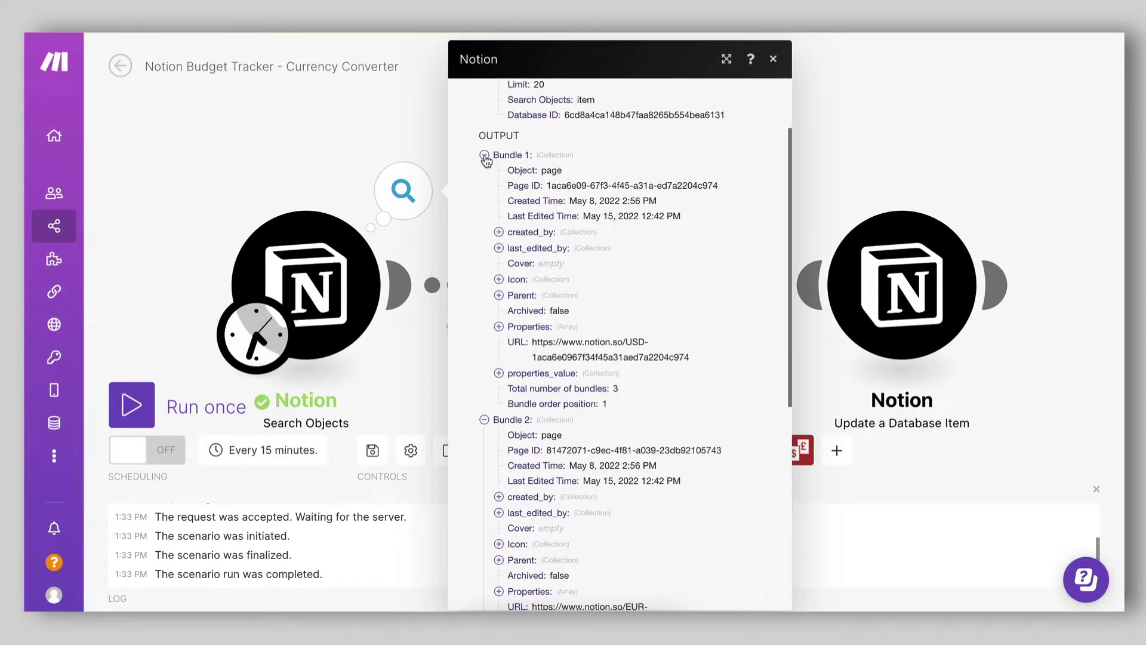
{"action": "left_click", "coordinate": [484, 154]}
{"action": "left_click", "coordinate": [484, 171]}
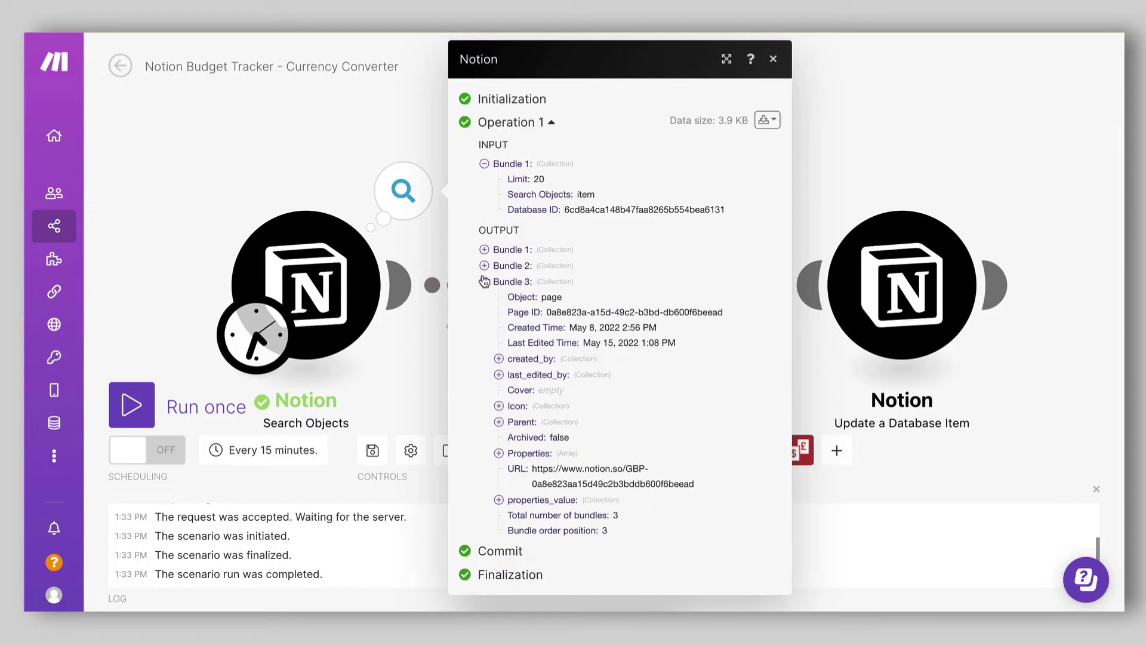
{"action": "left_click", "coordinate": [484, 281]}
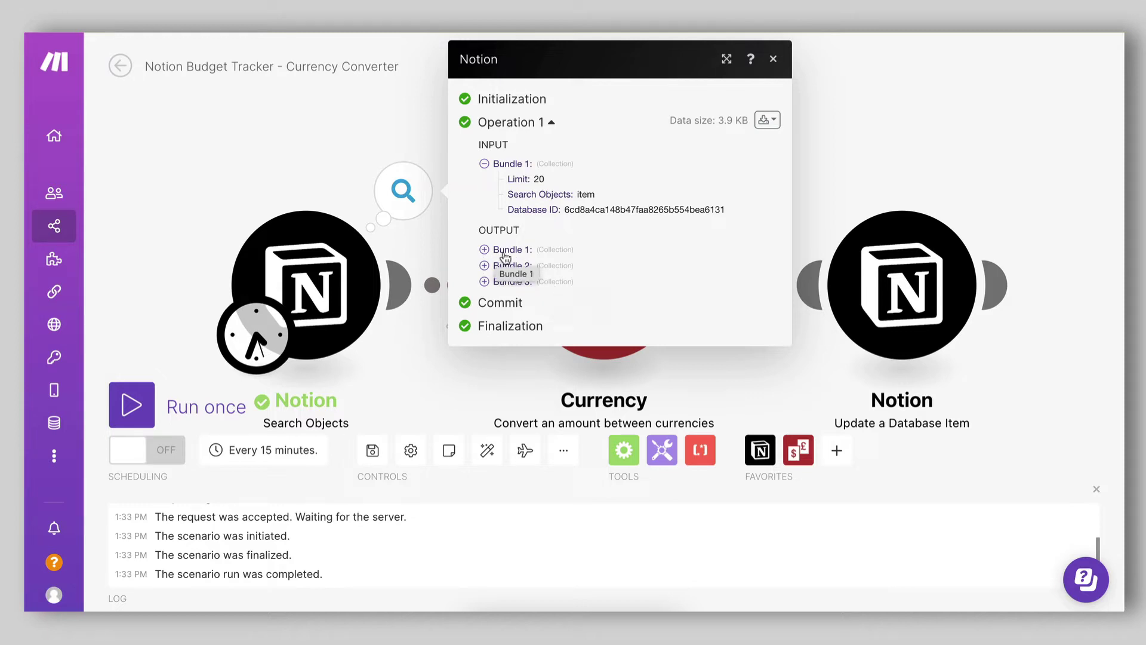
{"action": "left_click", "coordinate": [309, 118]}
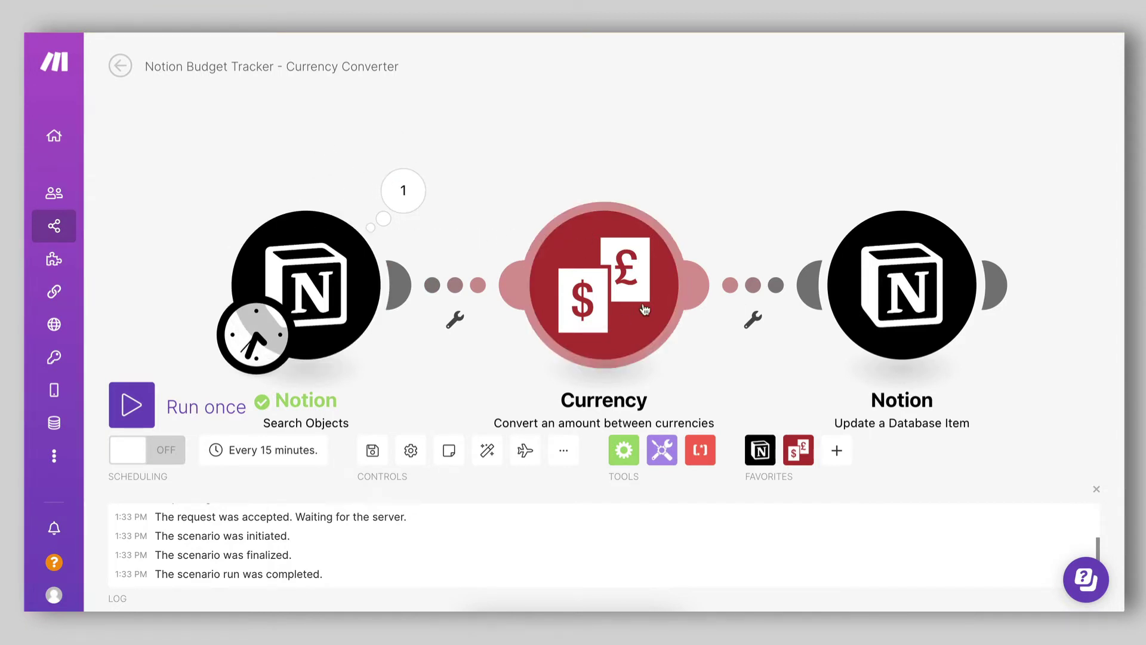
Reopen the Search Objects run output, collapse Bundle 1 to examine Bundle 2, and close the results.
{"action": "left_click", "coordinate": [601, 258]}
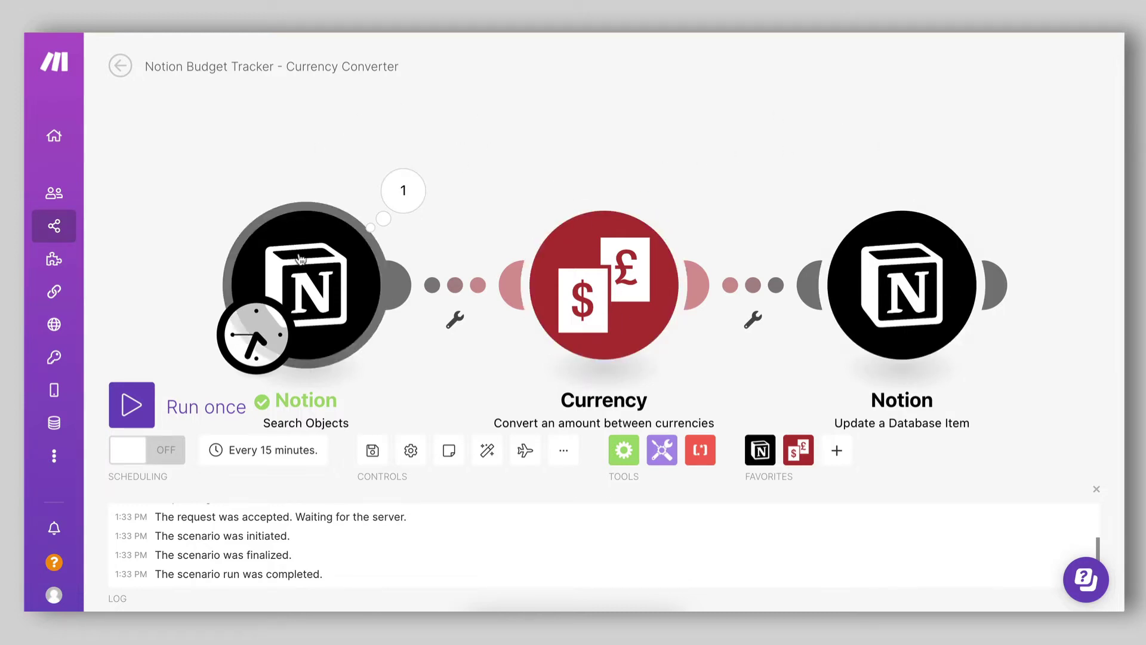
{"action": "left_click", "coordinate": [399, 206]}
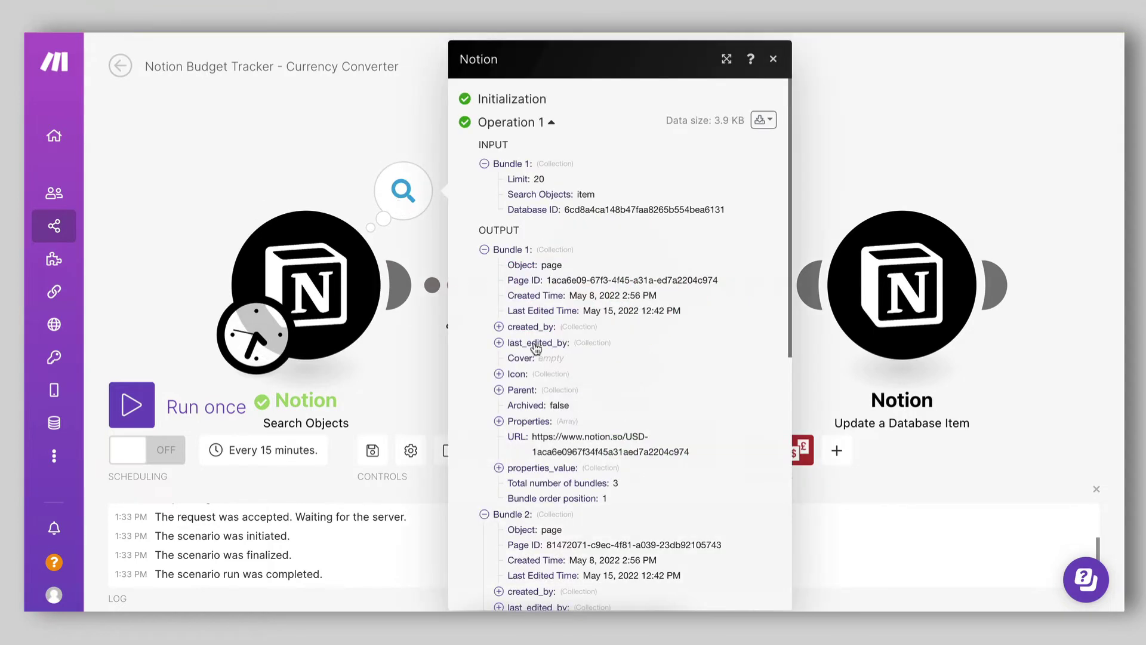
{"action": "left_click", "coordinate": [484, 249]}
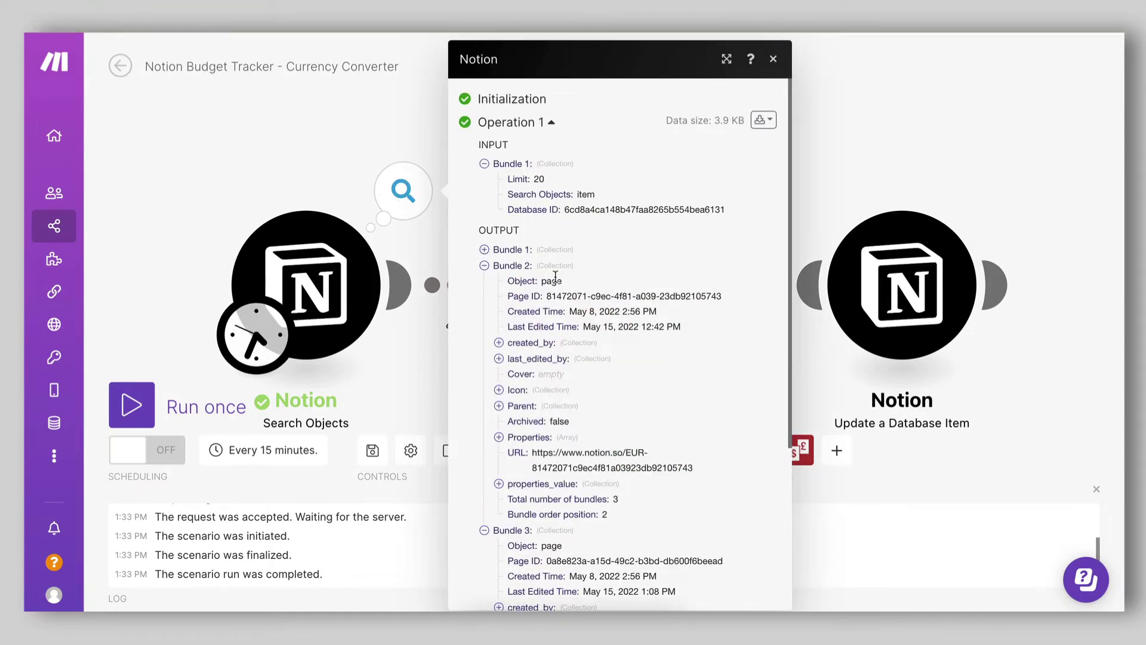
{"action": "left_click", "coordinate": [377, 131]}
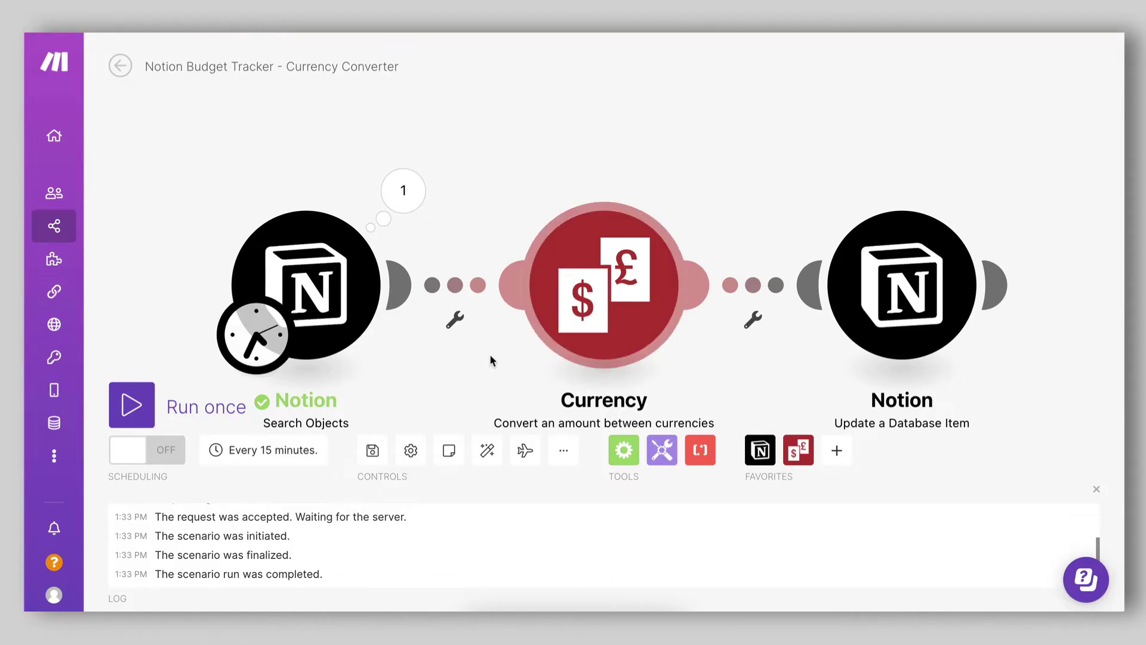
Open the Currency conversion module and set its Amount to 1.
{"action": "left_click_drag", "start_coordinate": [488, 353], "coordinate": [461, 325]}
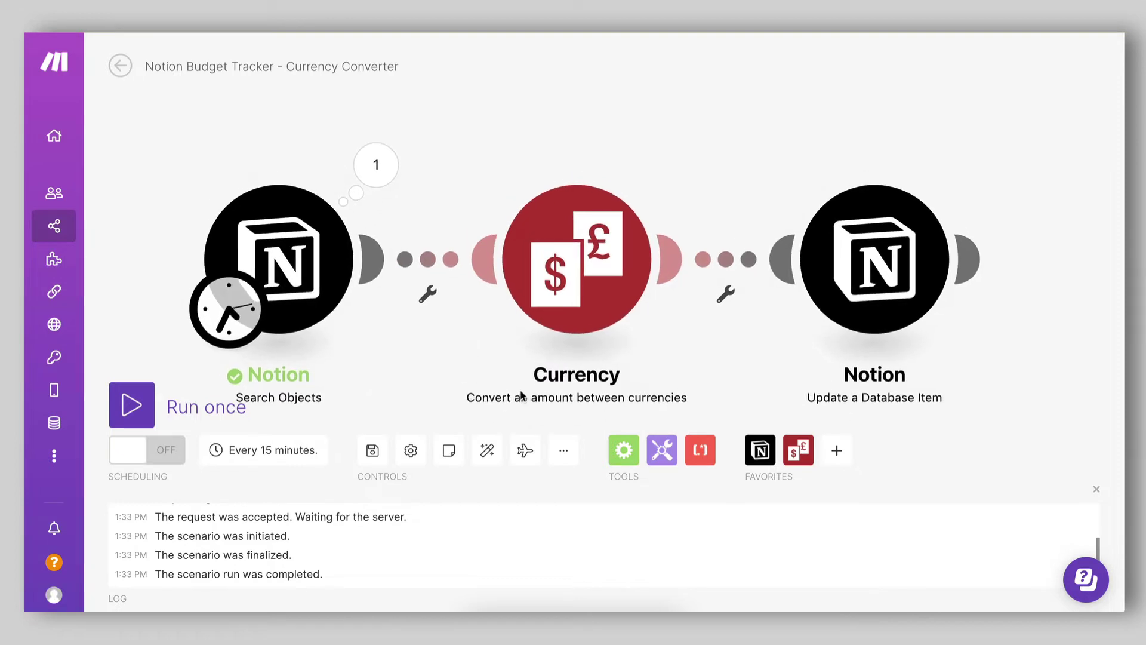
{"action": "left_click", "coordinate": [597, 295]}
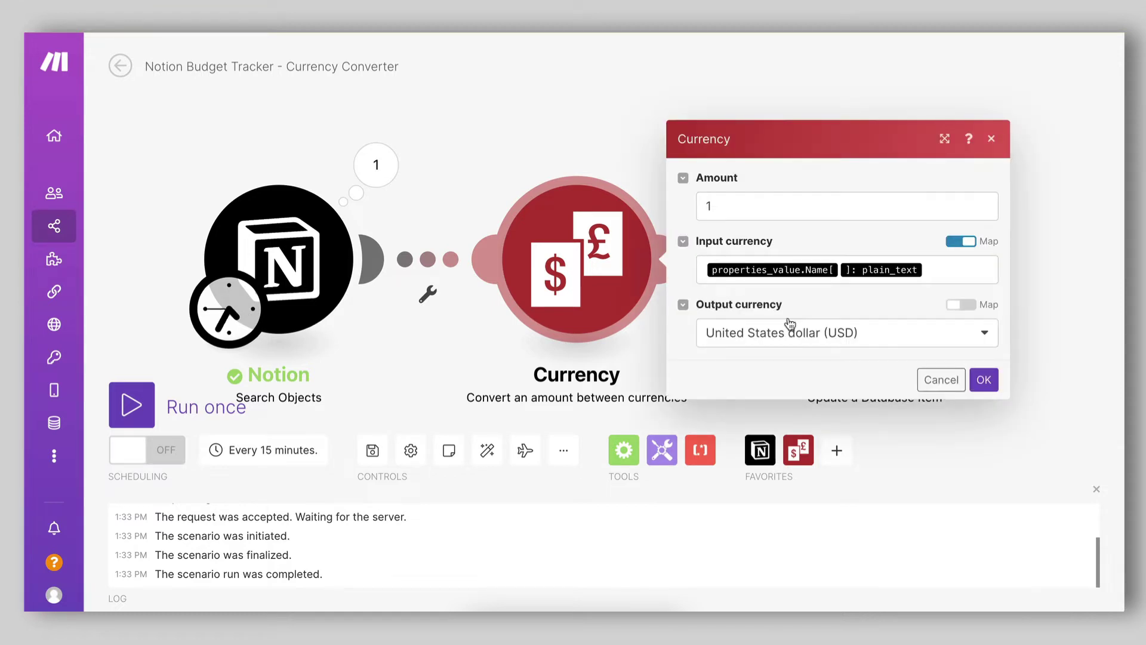
{"action": "mouse_move", "coordinate": [712, 182]}
{"action": "left_click", "coordinate": [742, 205]}
{"action": "type", "text": "1"}
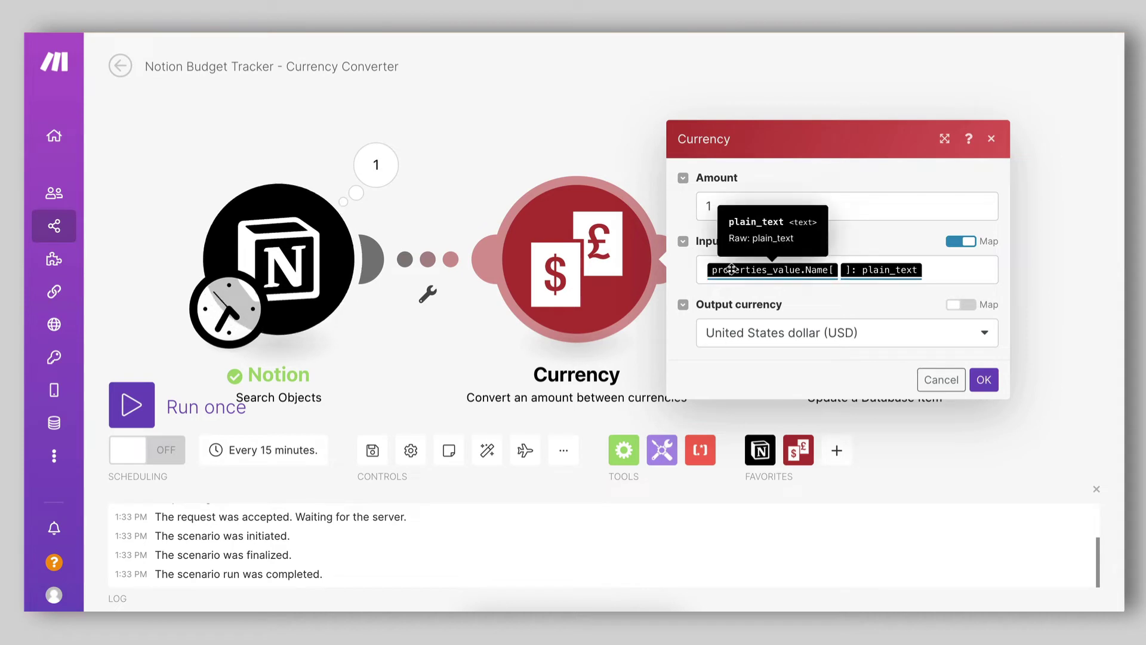
Clear the existing mapping from the Currency module's Input currency.
{"action": "left_click", "coordinate": [945, 276]}
{"action": "key", "text": "ctrl+a"}
{"action": "key", "text": "BackSpace"}
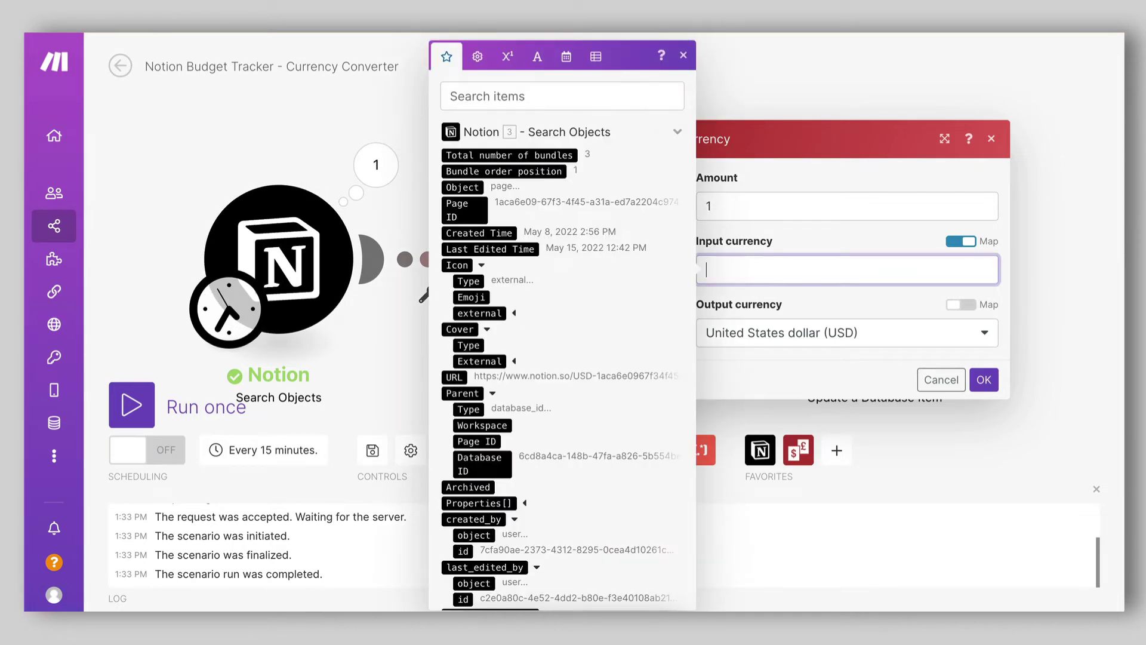
{"action": "left_click", "coordinate": [780, 238]}
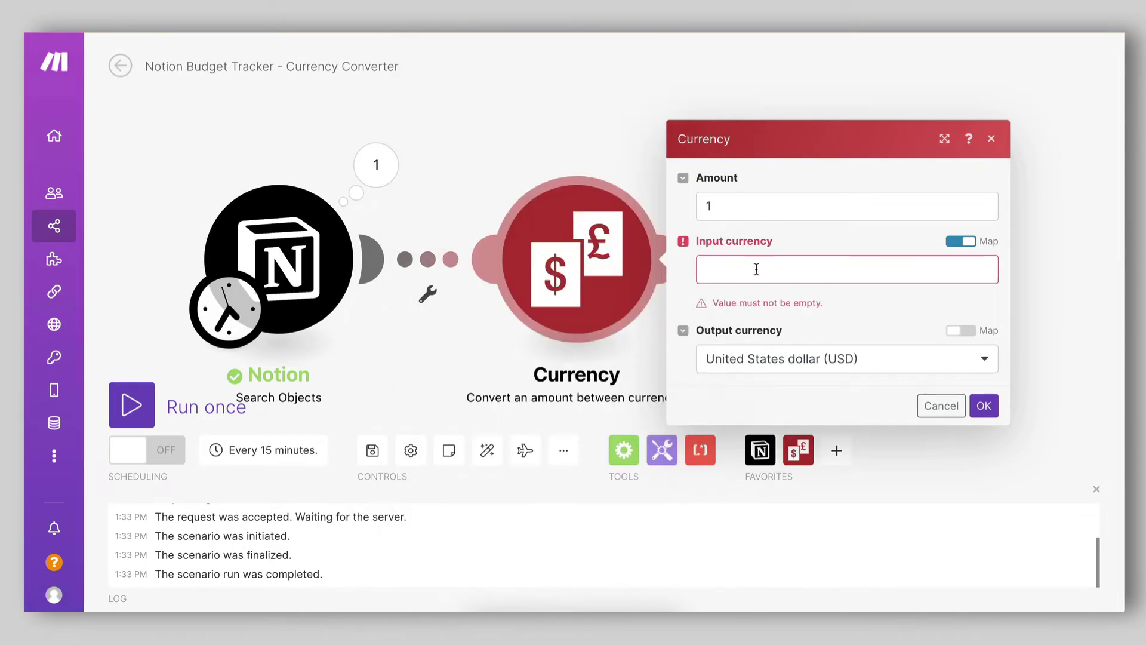
Look through the Search Objects fields offered for Input currency down to properties_value, and close the Currency module.
{"action": "left_click", "coordinate": [721, 266]}
{"action": "scroll", "coordinate": [572, 397], "scroll_direction": "down", "scroll_amount": 3}
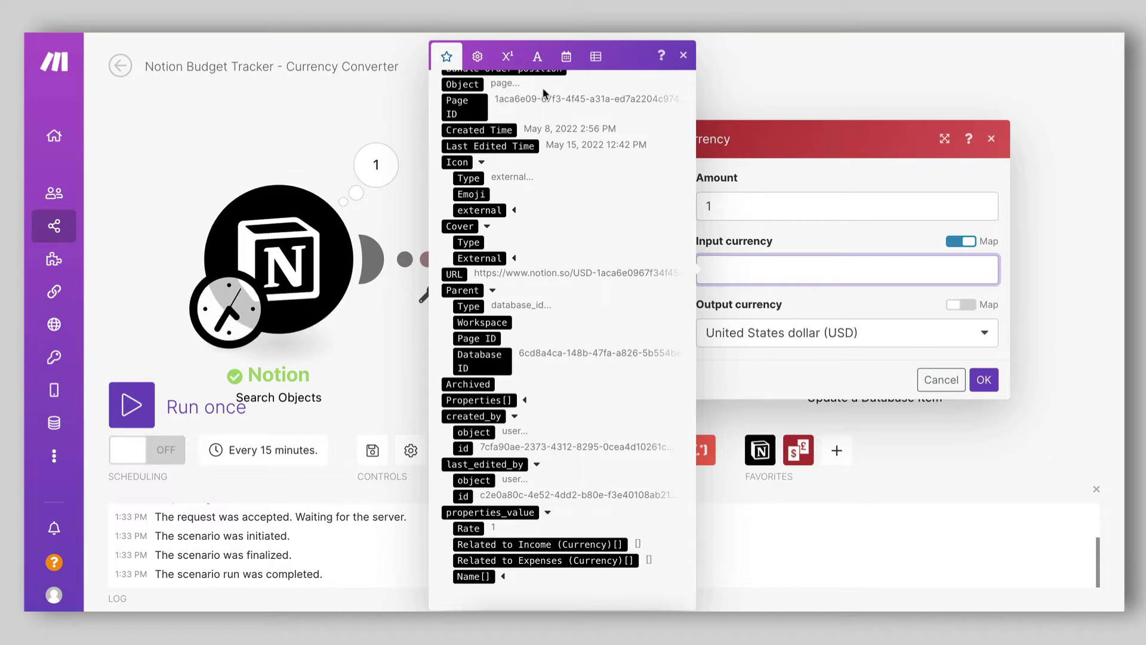
{"action": "left_click", "coordinate": [402, 350]}
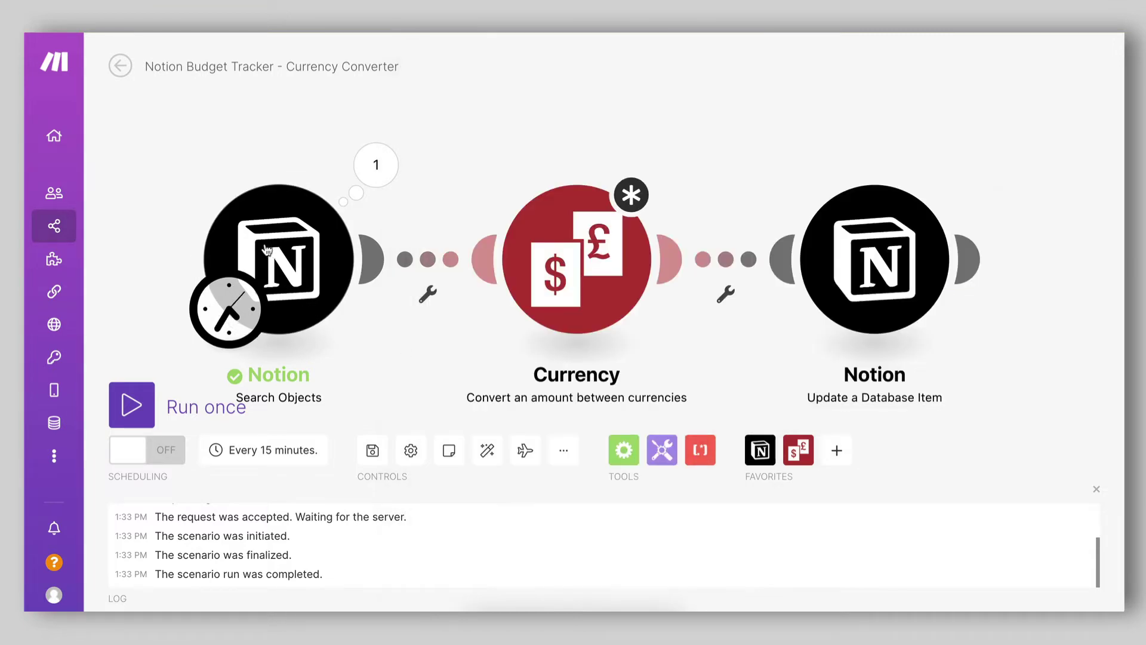
{"action": "right_click", "coordinate": [270, 251]}
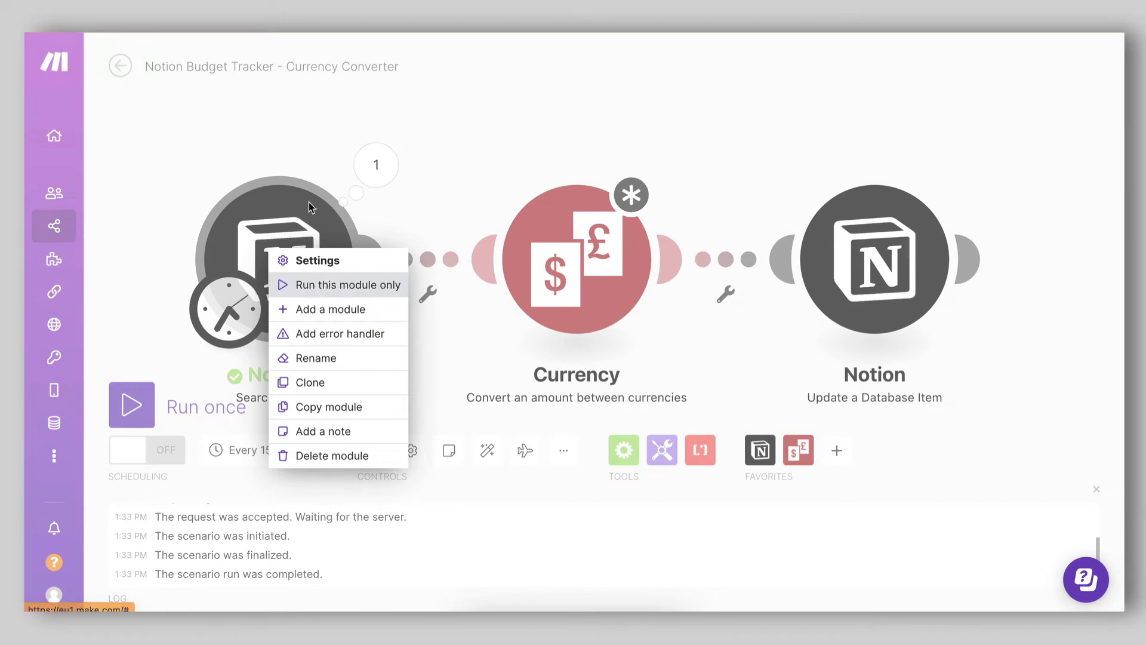
{"action": "left_click", "coordinate": [446, 189]}
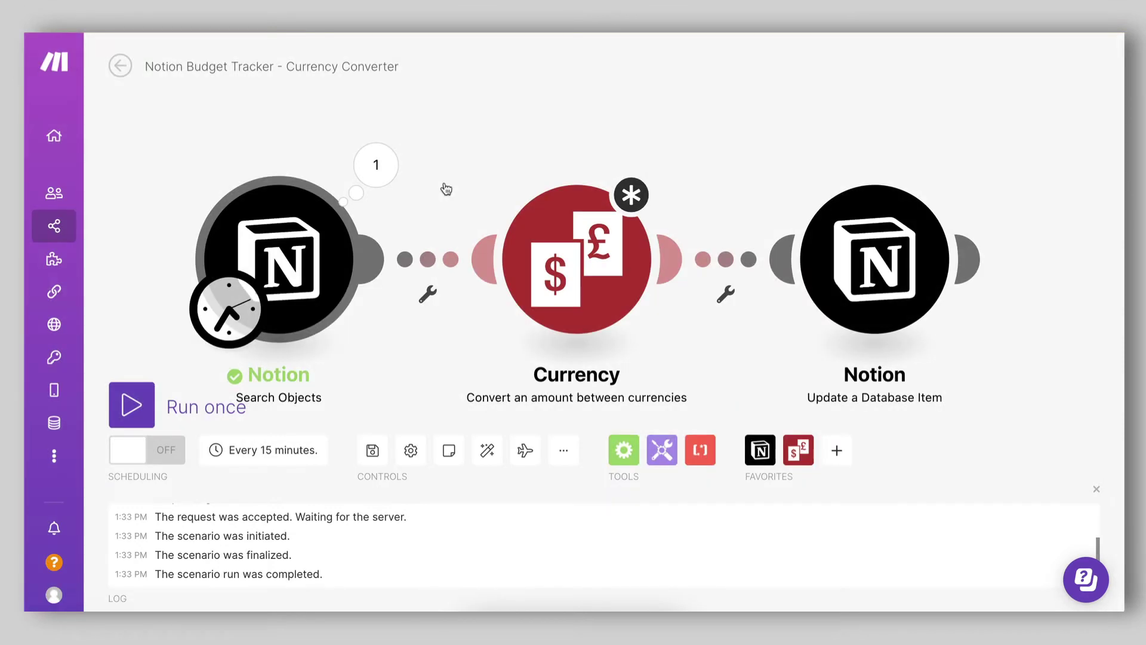
Open the Currency module's Input currency mapping and collapse the Icon, Cover, Parent, created_by and last_edited_by groups of the Search Objects fields.
{"action": "left_click", "coordinate": [556, 277]}
{"action": "left_click", "coordinate": [762, 250]}
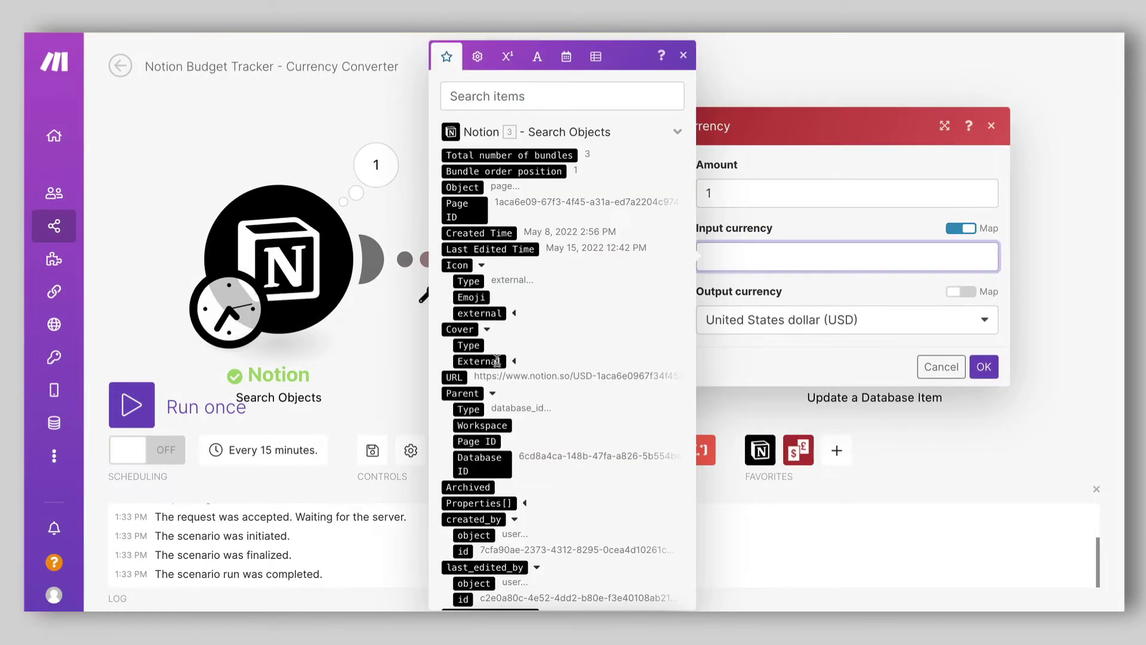
{"action": "scroll", "coordinate": [569, 489], "scroll_direction": "down", "scroll_amount": 2}
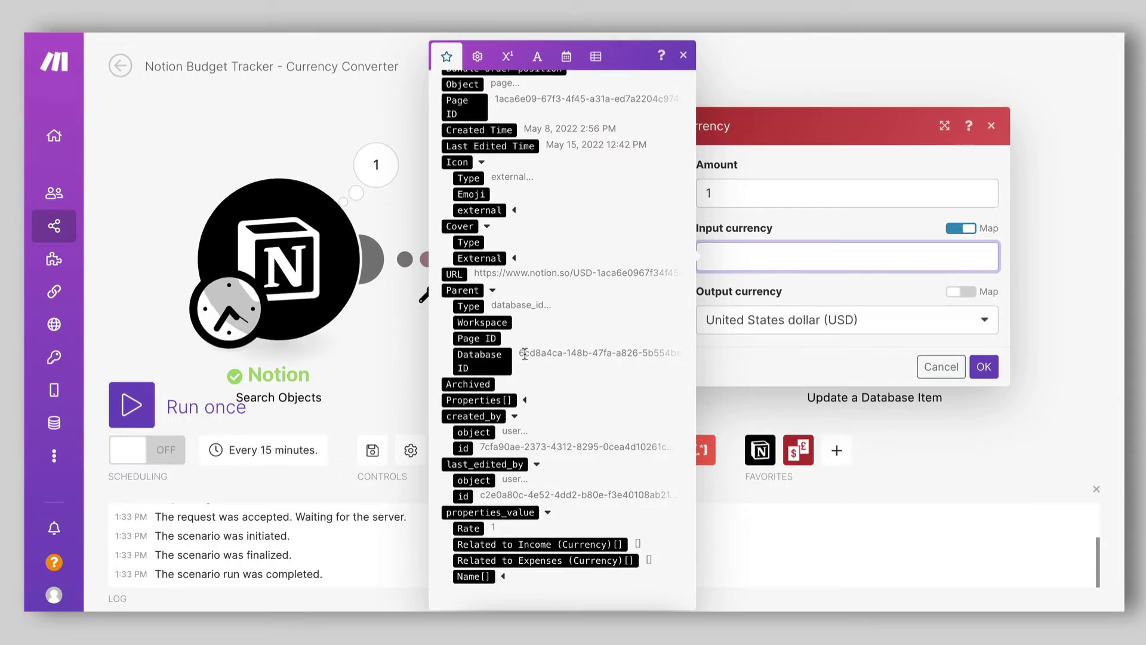
{"action": "scroll", "coordinate": [524, 354], "scroll_direction": "up", "scroll_amount": 2}
{"action": "left_click", "coordinate": [480, 252]}
{"action": "left_click", "coordinate": [486, 268]}
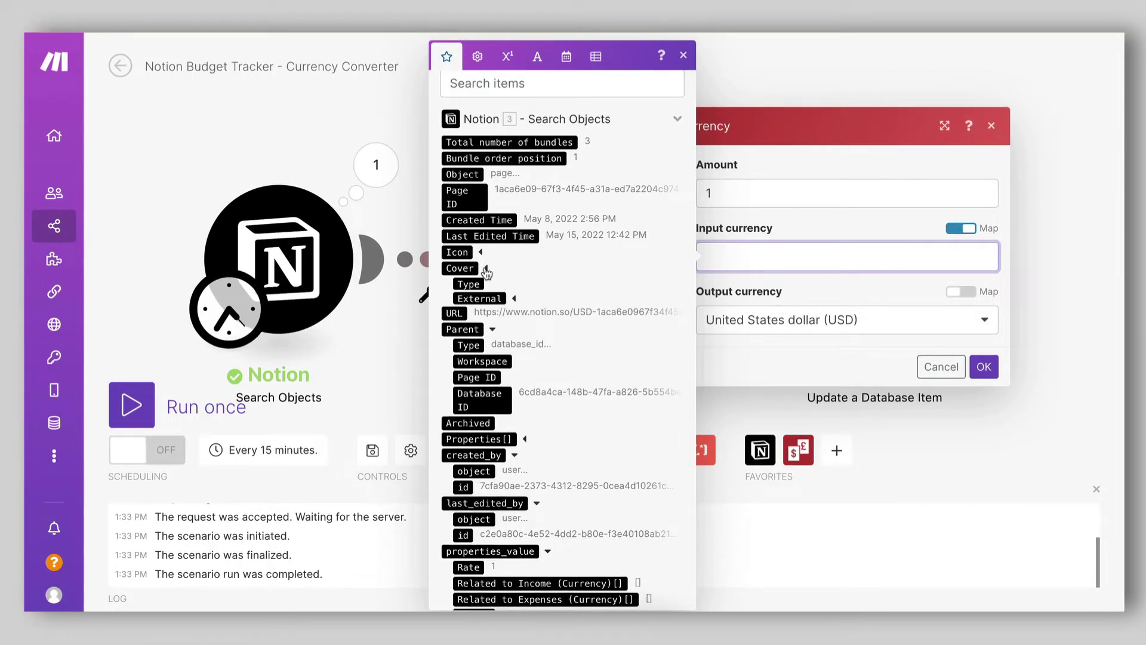
{"action": "left_click", "coordinate": [492, 310]}
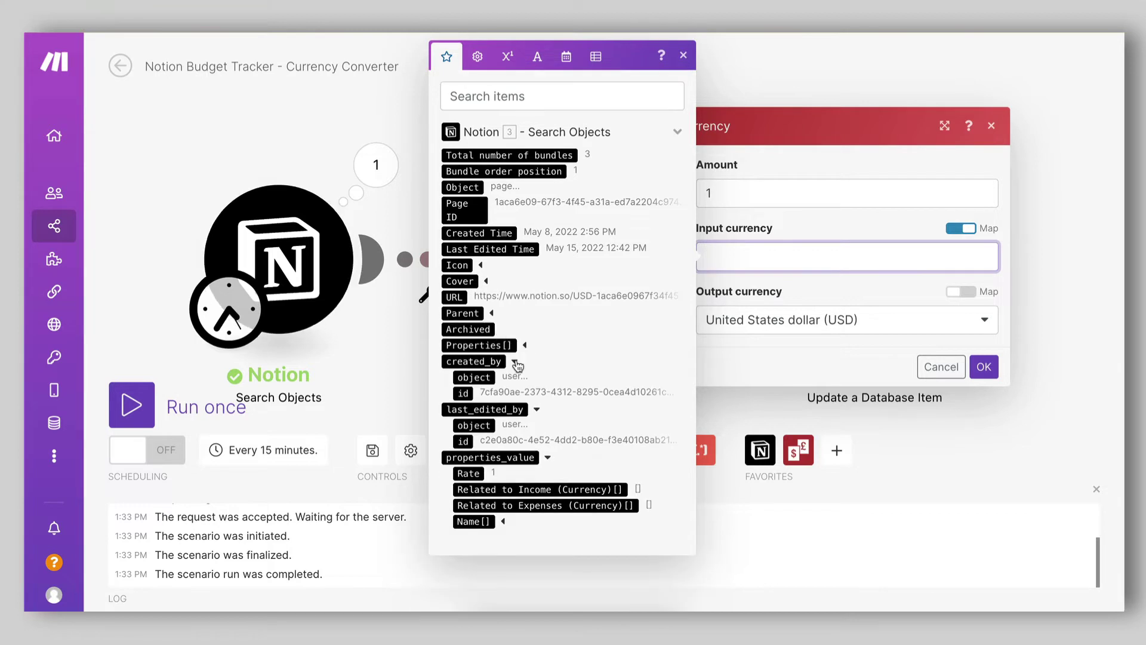
{"action": "left_click", "coordinate": [515, 363]}
{"action": "left_click", "coordinate": [535, 377]}
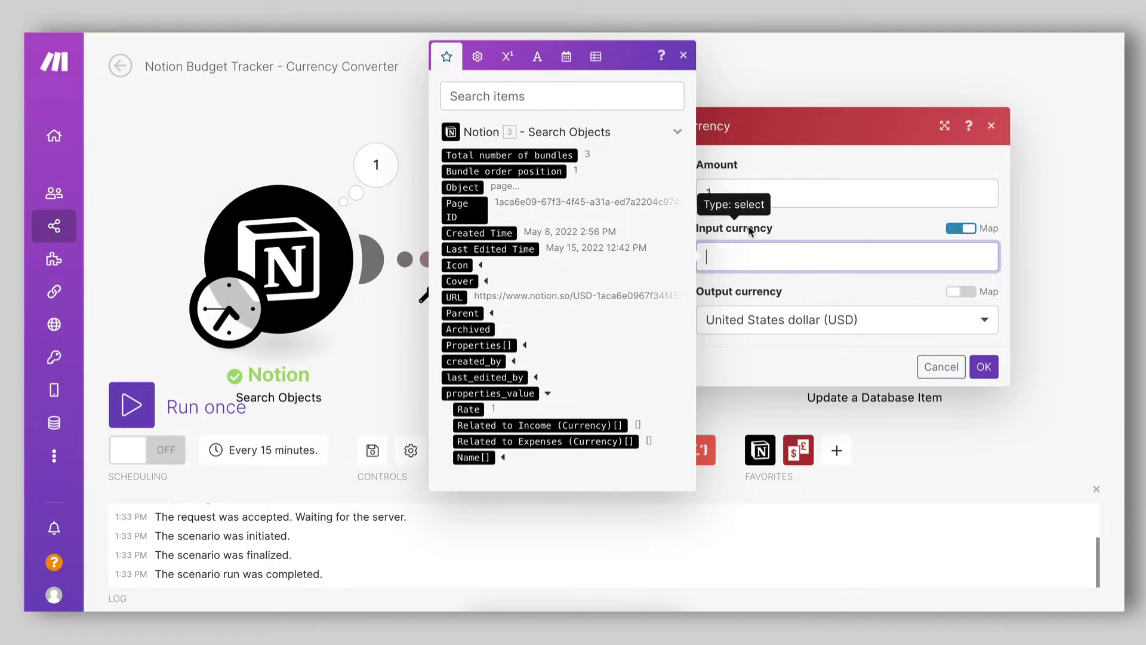
Map Input currency to plain_text from the Name[] group under properties_value, and save the Currency module.
{"action": "left_click", "coordinate": [503, 459]}
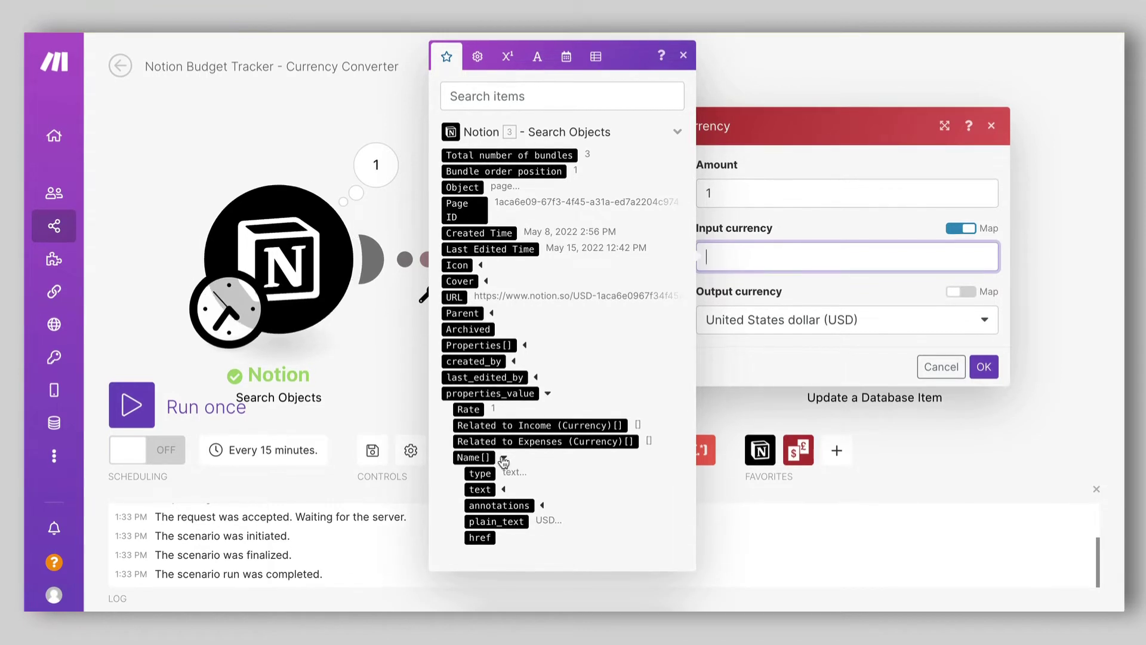
{"action": "left_click", "coordinate": [503, 459]}
{"action": "left_click", "coordinate": [503, 458]}
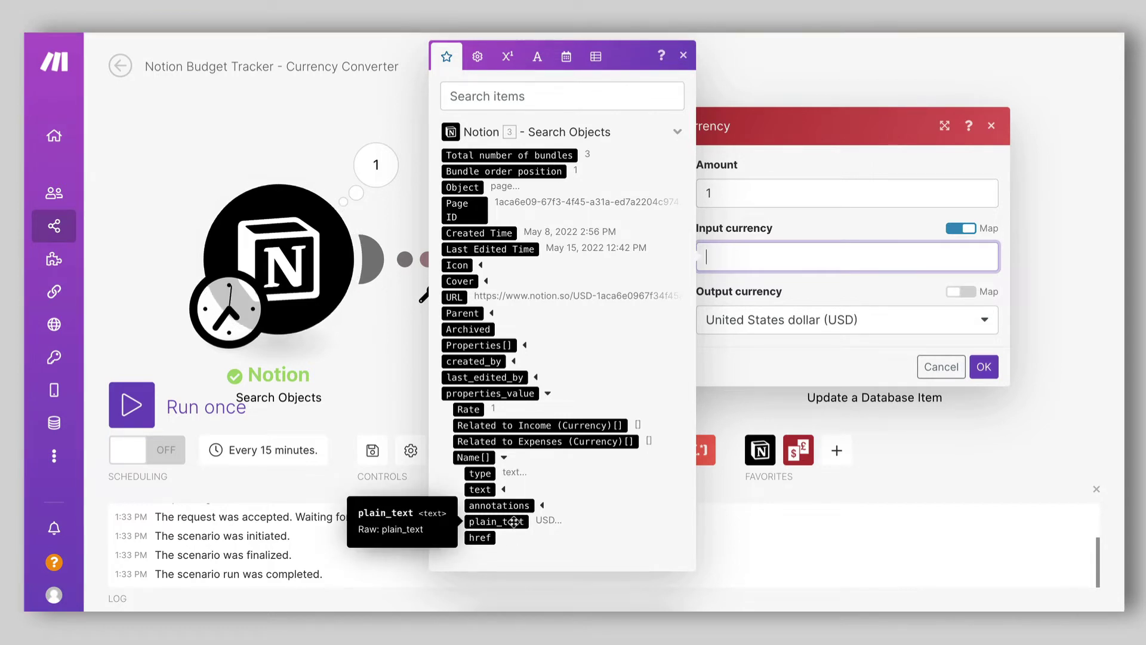
{"action": "left_click", "coordinate": [505, 490]}
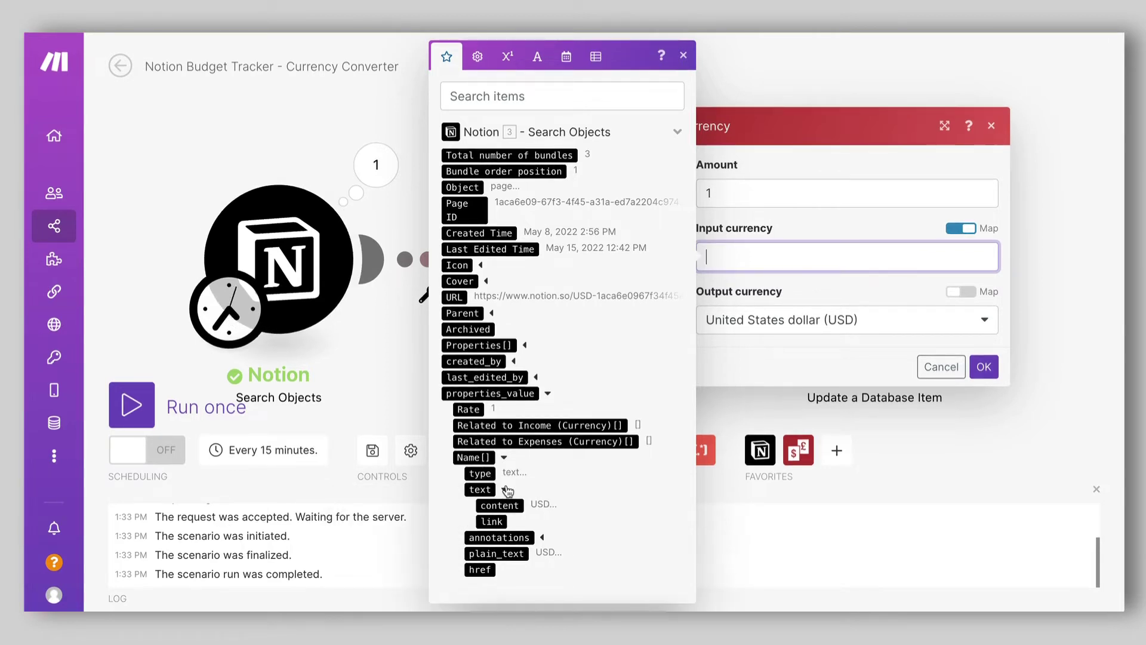
{"action": "left_click", "coordinate": [504, 490]}
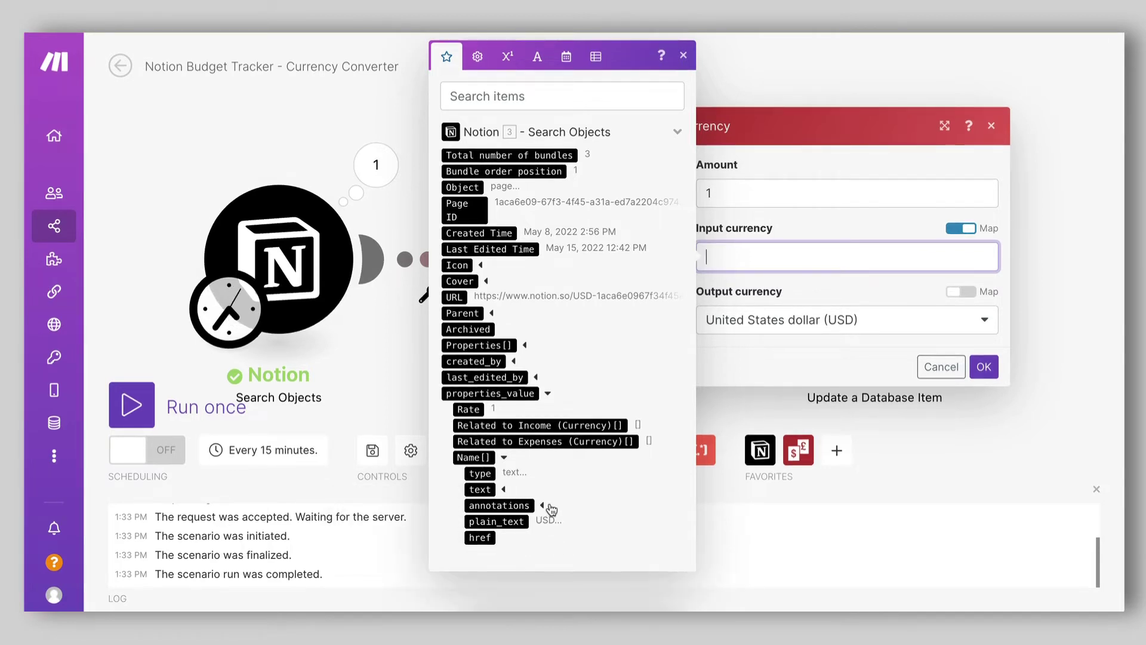
{"action": "left_click", "coordinate": [500, 523]}
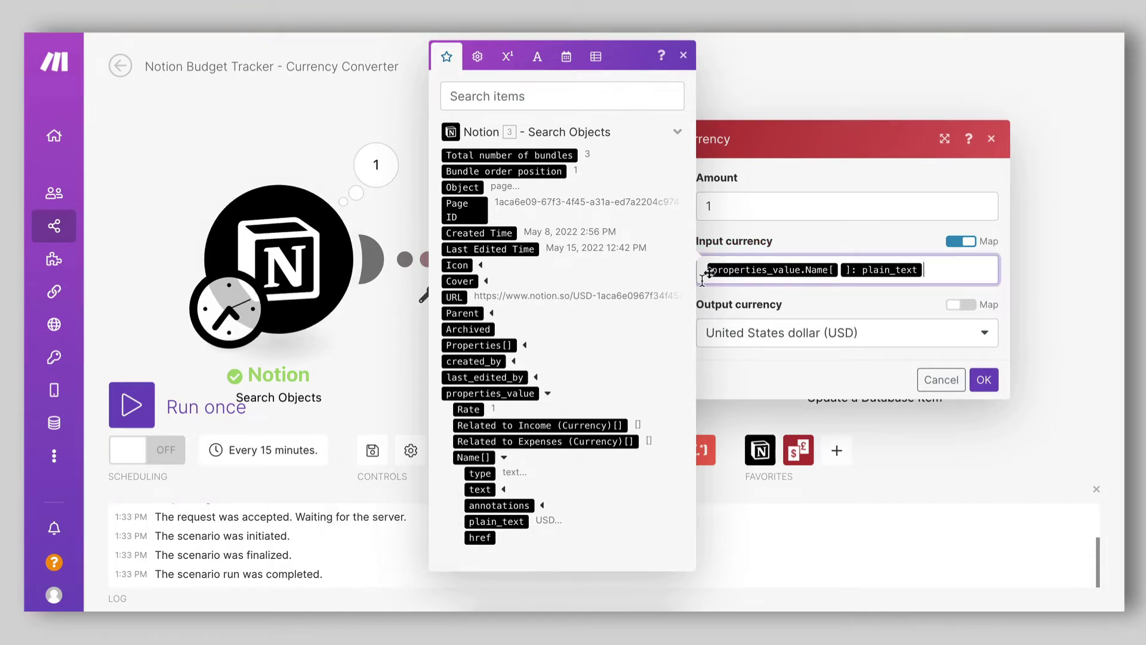
{"action": "left_click", "coordinate": [841, 291]}
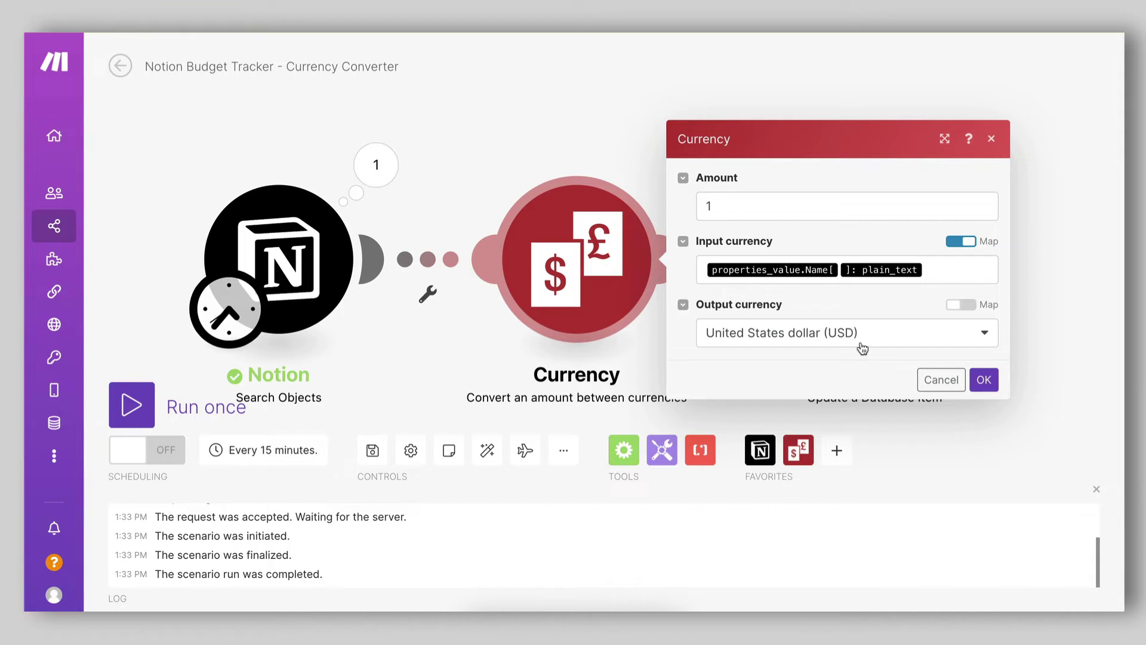
{"action": "left_click", "coordinate": [986, 380]}
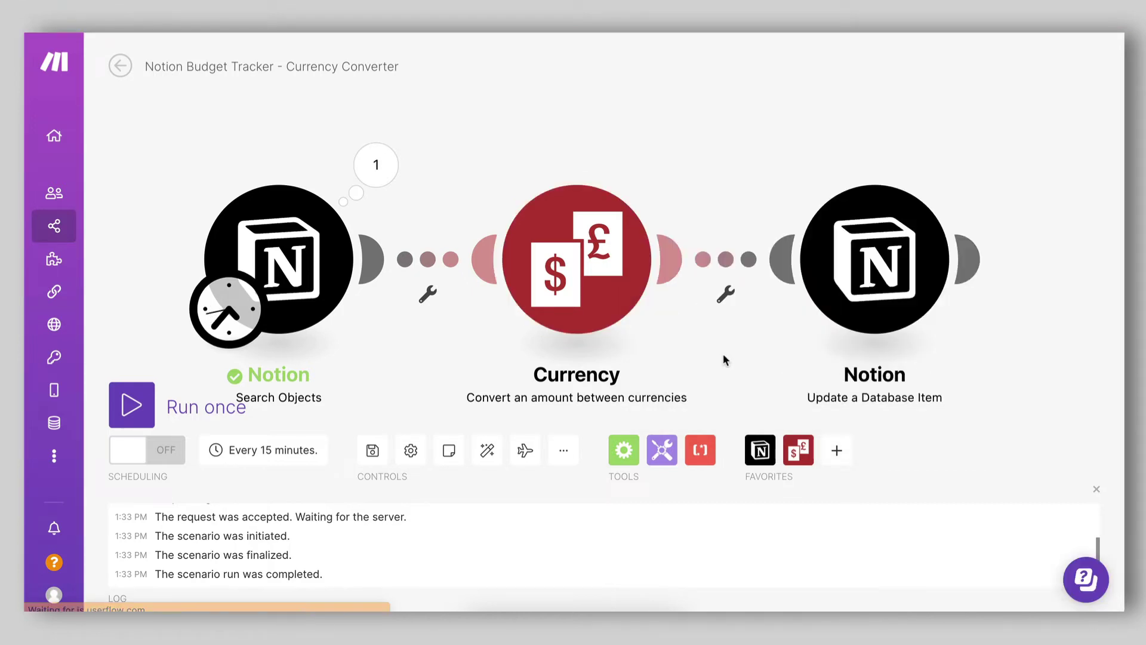
Open the Update a Database Item module and review its Database ID, Page ID and Fields settings.
{"action": "left_click_drag", "start_coordinate": [722, 354], "coordinate": [711, 353]}
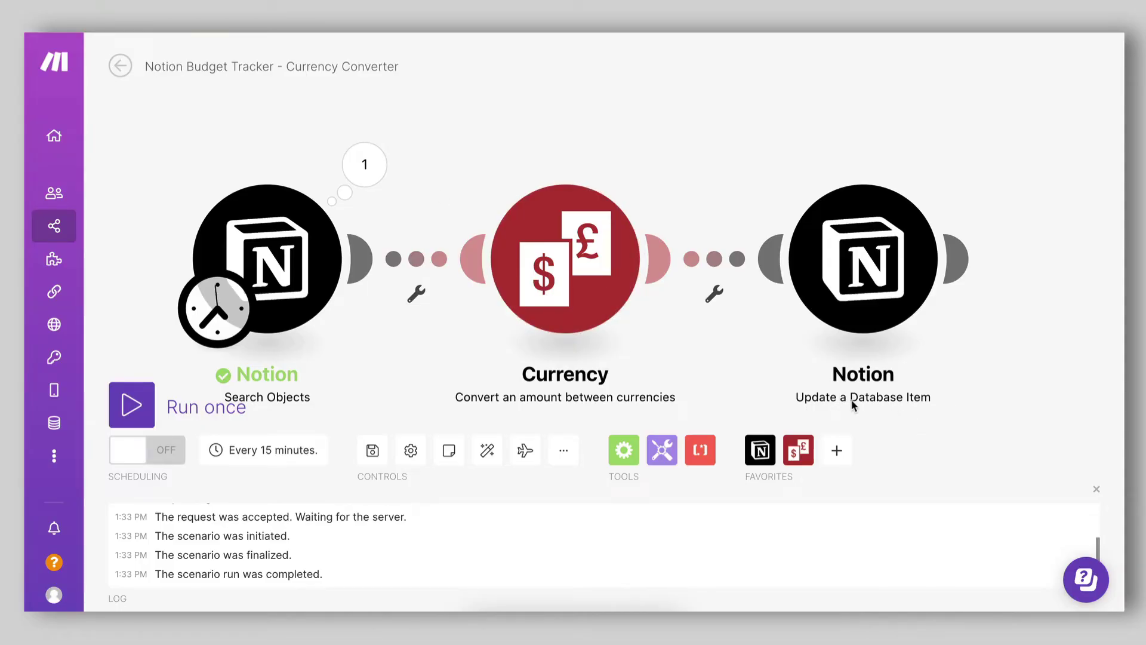
{"action": "left_click", "coordinate": [930, 397]}
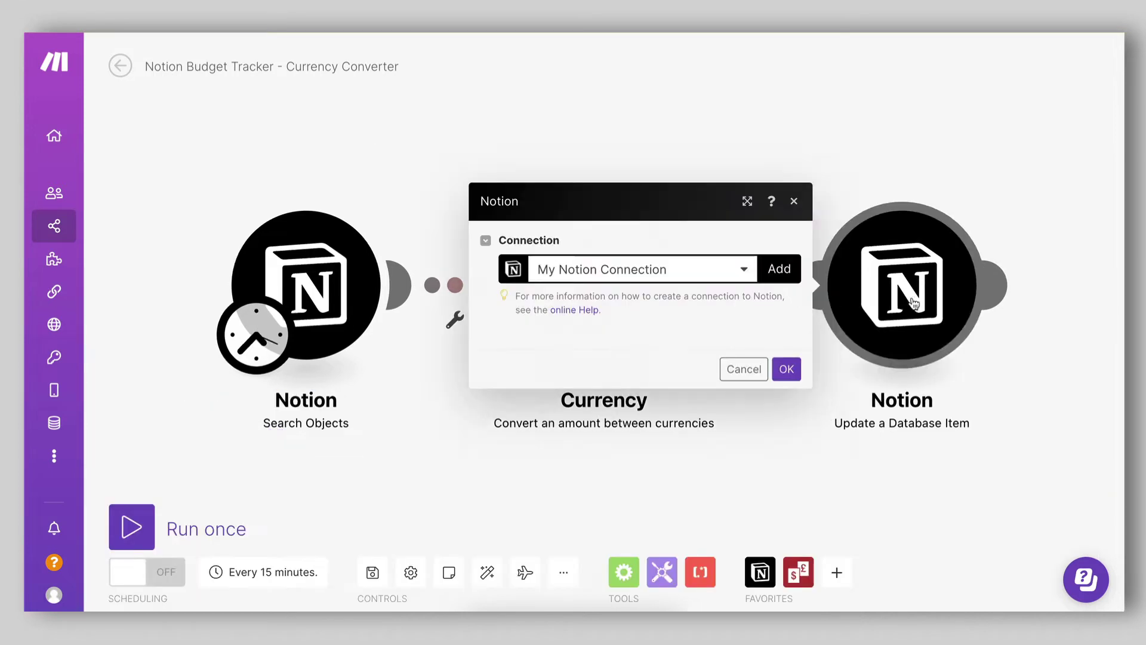
{"action": "scroll", "coordinate": [613, 313], "scroll_direction": "down", "scroll_amount": 1}
{"action": "scroll", "coordinate": [612, 311], "scroll_direction": "up", "scroll_amount": 1}
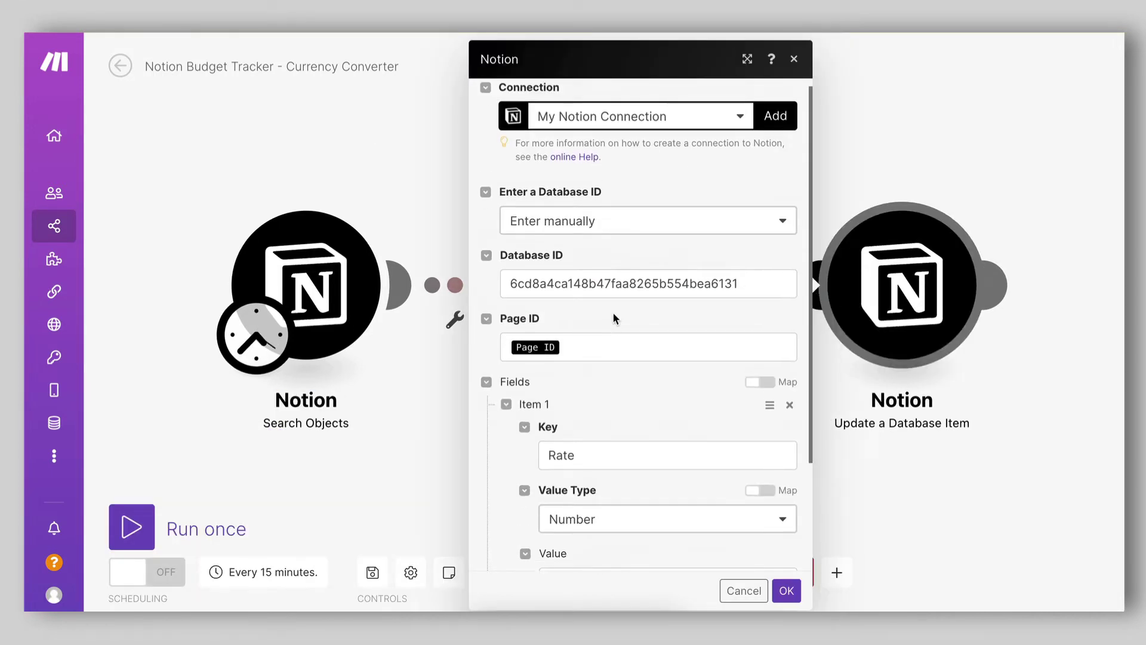
{"action": "scroll", "coordinate": [605, 333], "scroll_direction": "down", "scroll_amount": 1}
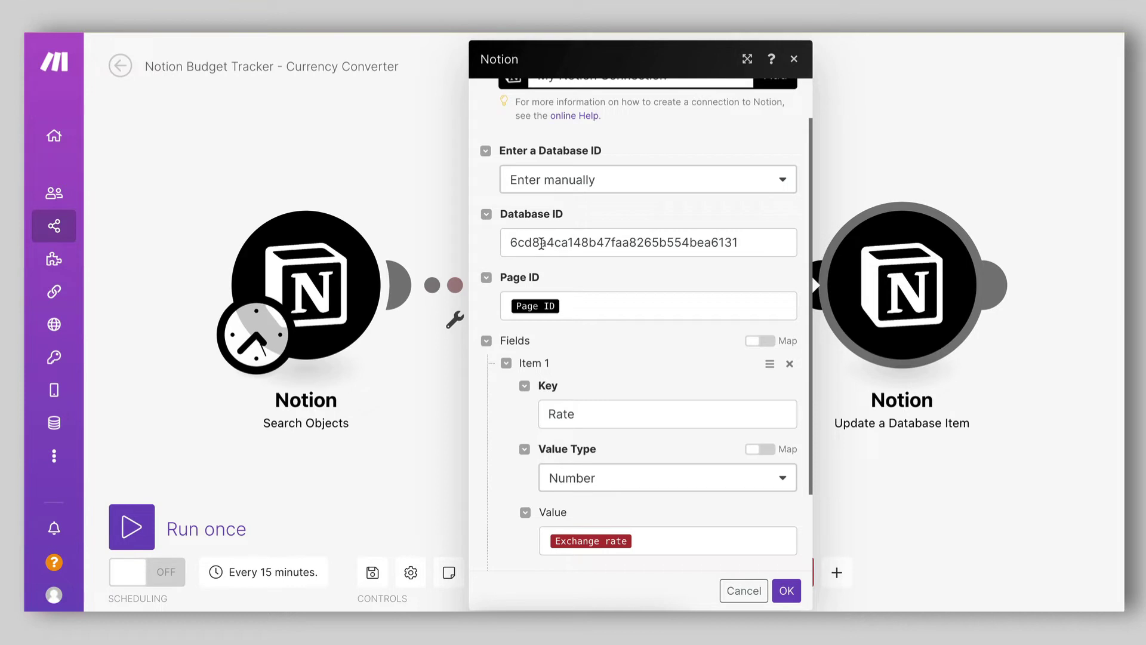
{"action": "scroll", "coordinate": [601, 285], "scroll_direction": "down", "scroll_amount": 3}
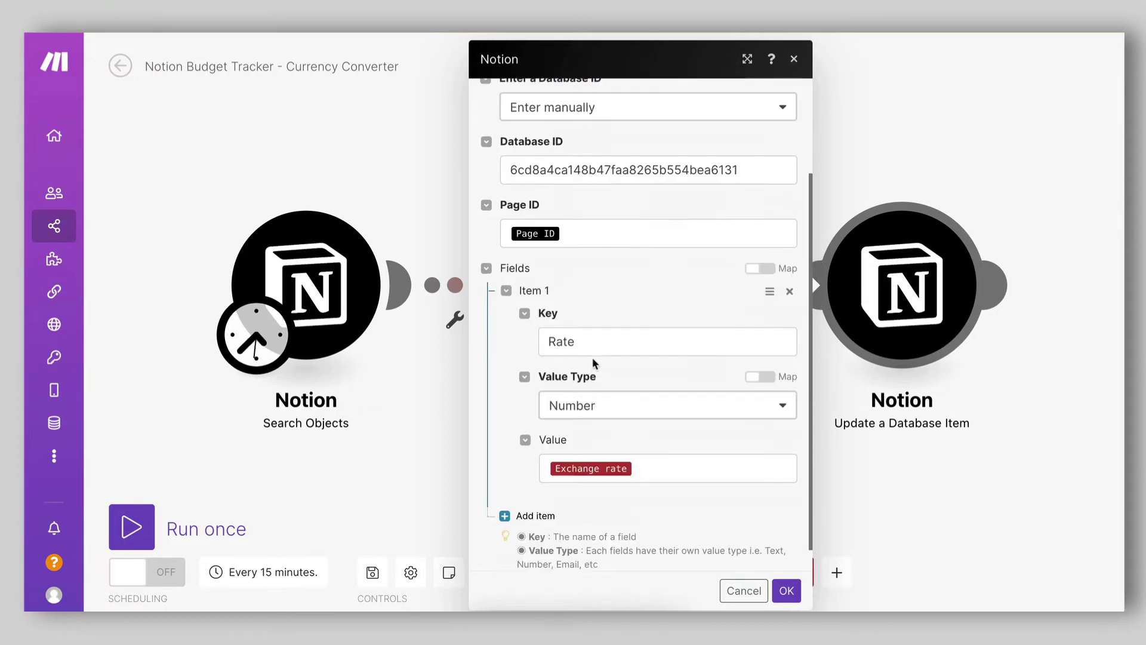
Inspect the Page ID mapping against the Search Objects fields offered for it, and close the field list.
{"action": "mouse_move", "coordinate": [554, 233]}
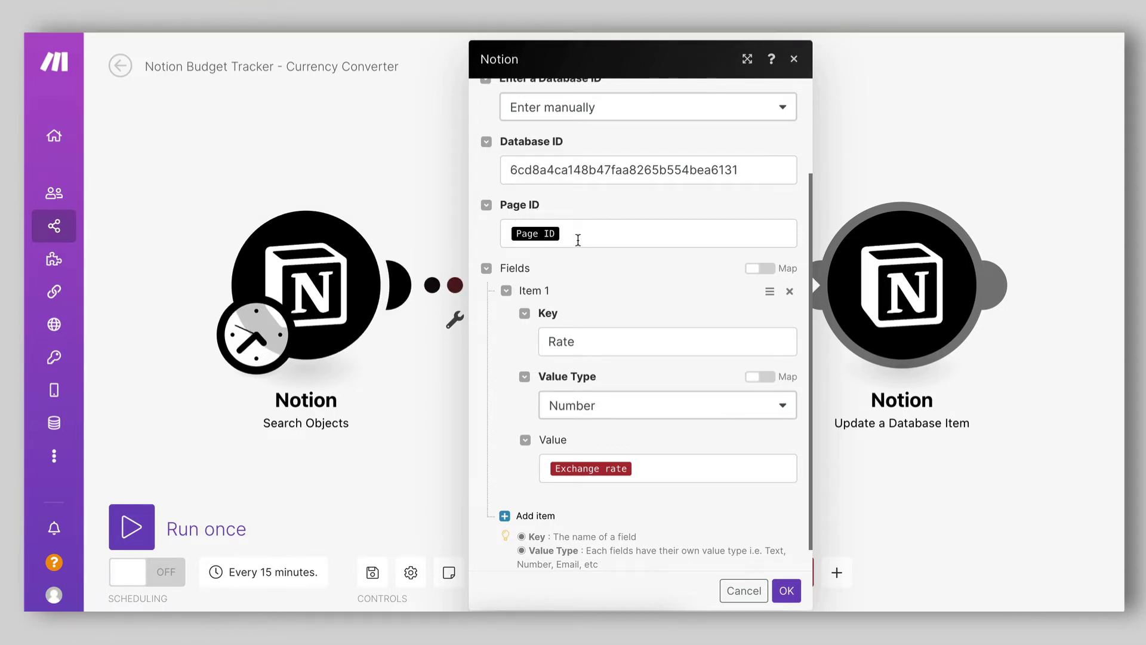
{"action": "left_click", "coordinate": [577, 239]}
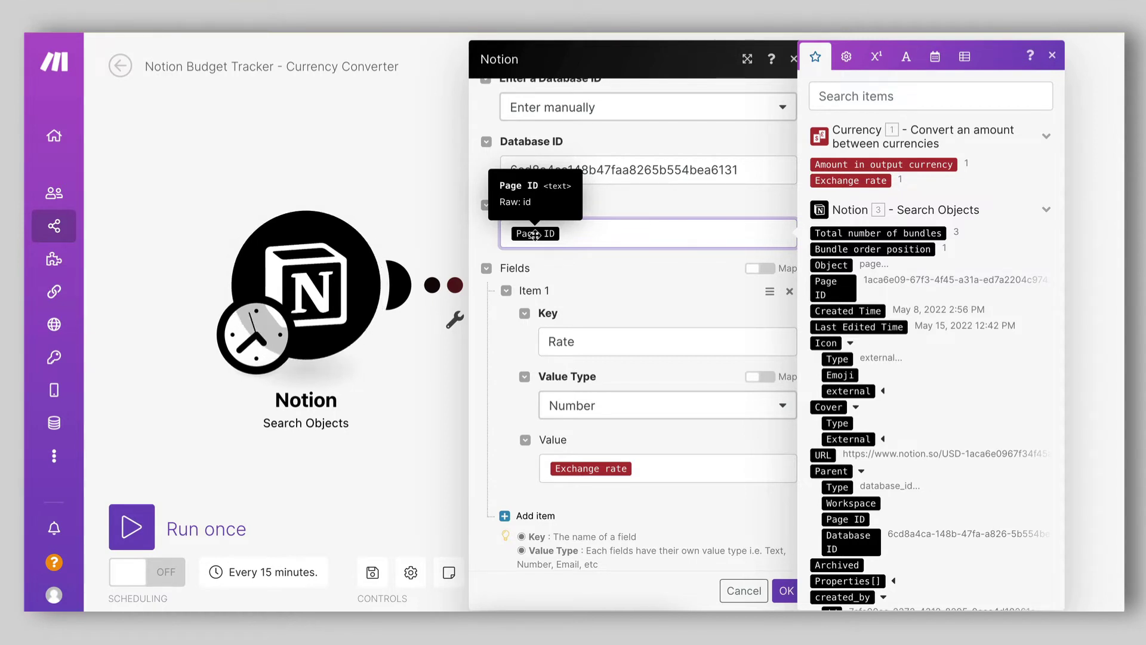
{"action": "left_click", "coordinate": [585, 263]}
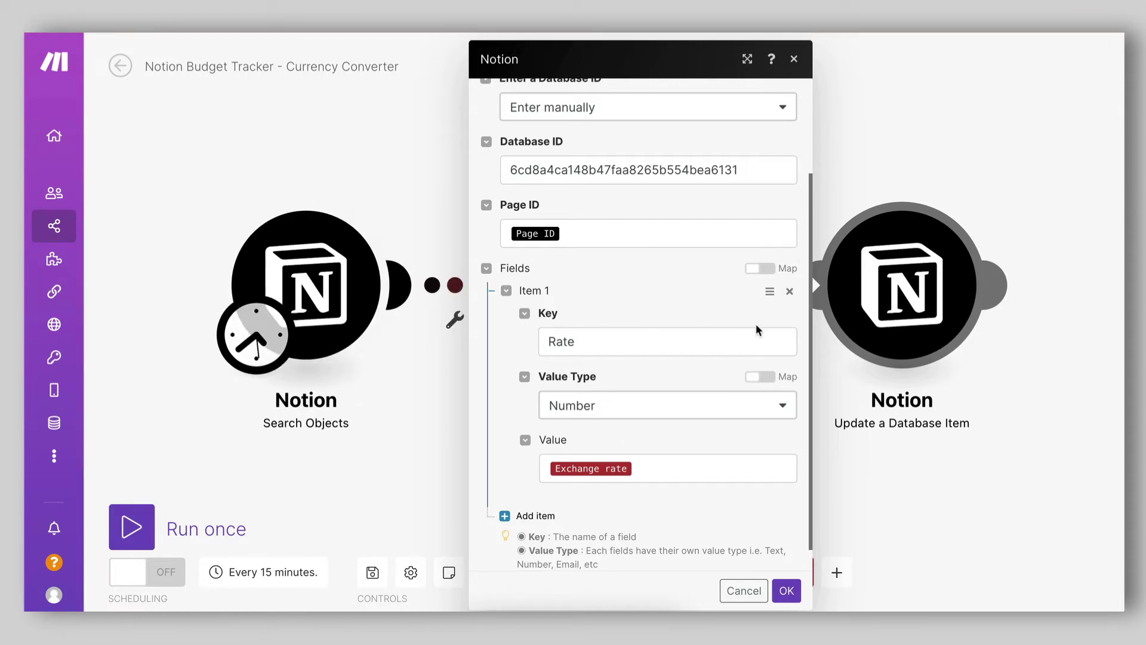
{"action": "scroll", "coordinate": [690, 348], "scroll_direction": "down", "scroll_amount": 1}
{"action": "scroll", "coordinate": [690, 347], "scroll_direction": "up", "scroll_amount": 2}
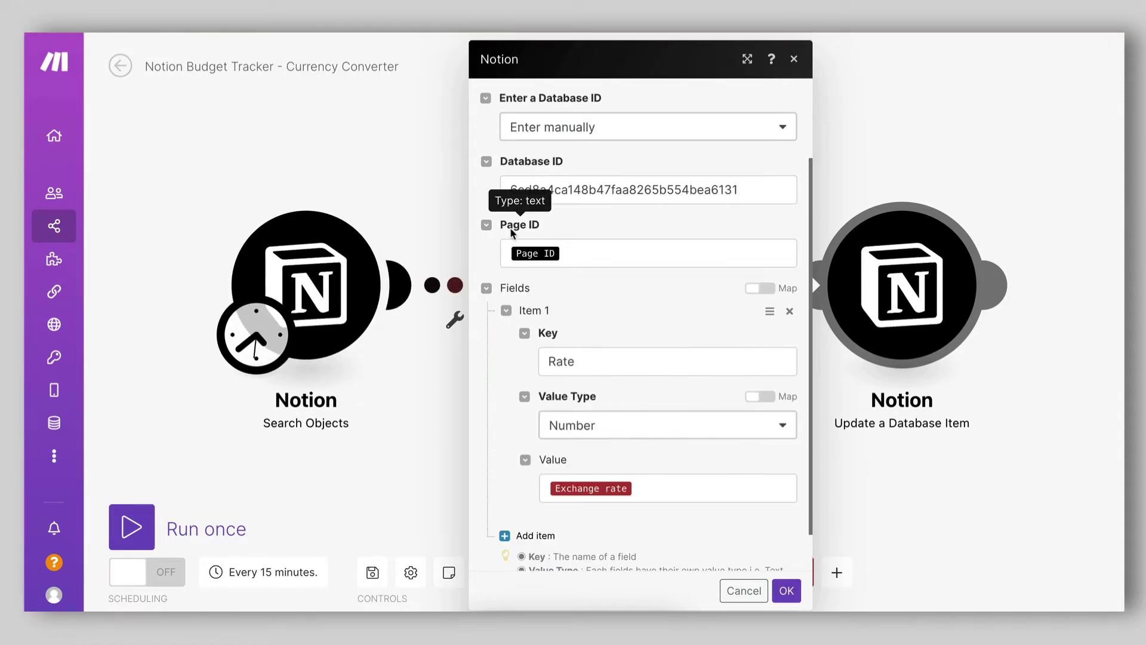
{"action": "scroll", "coordinate": [540, 257], "scroll_direction": "down", "scroll_amount": 1}
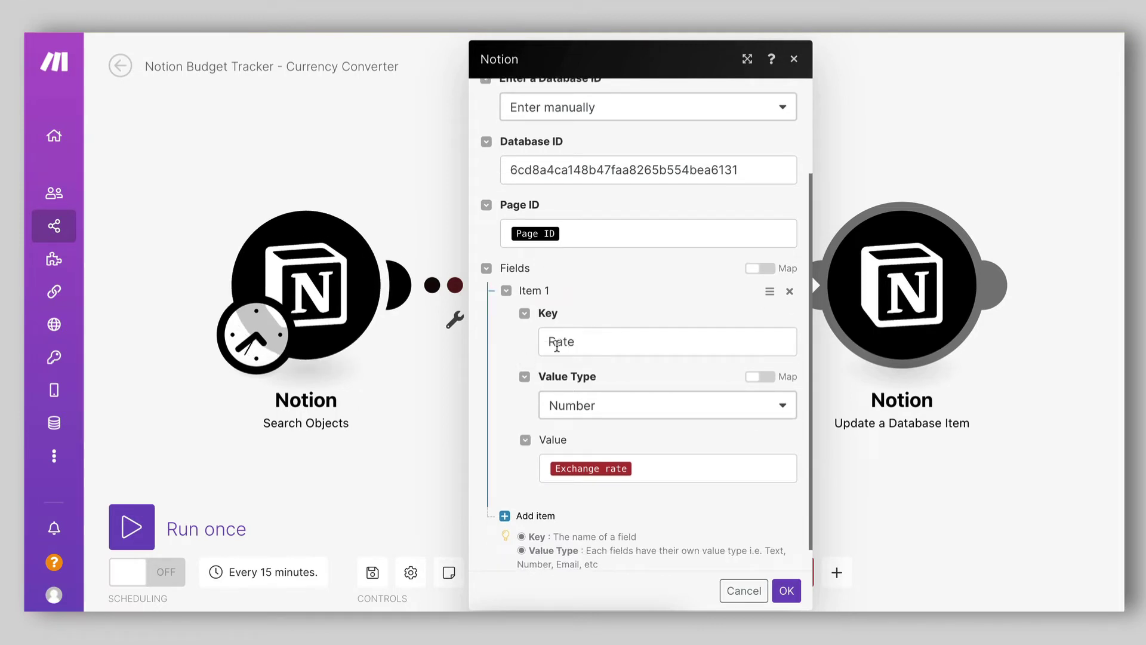
Check Item 1's Rate key and view the options offered for its Value Type.
{"action": "left_click", "coordinate": [582, 342]}
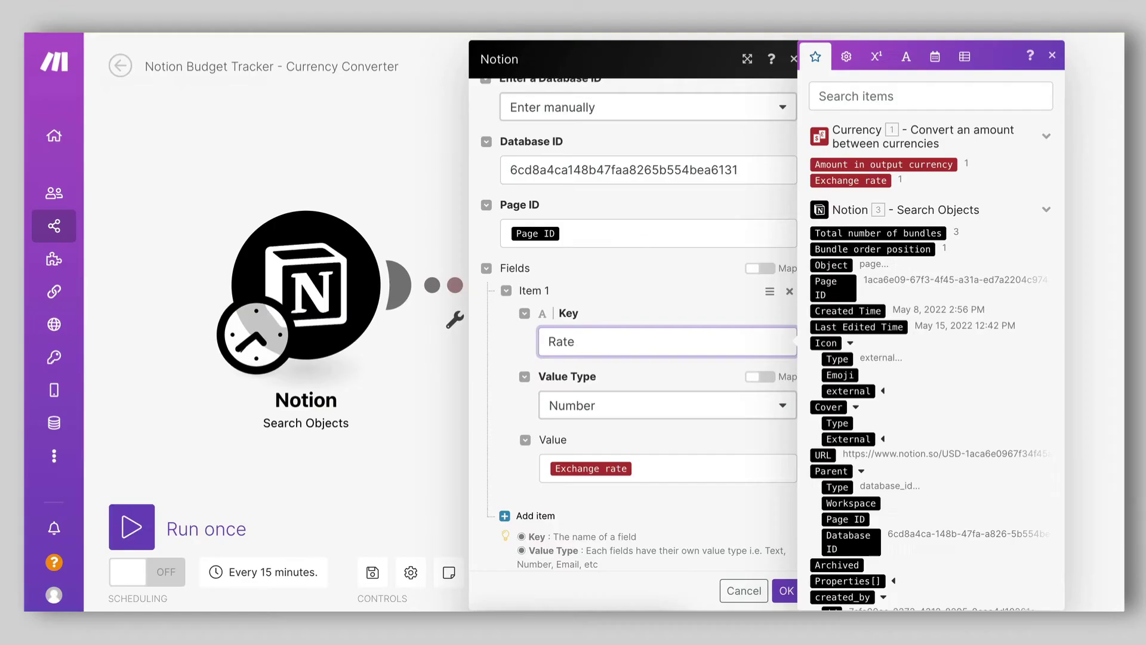
{"action": "left_click", "coordinate": [603, 417]}
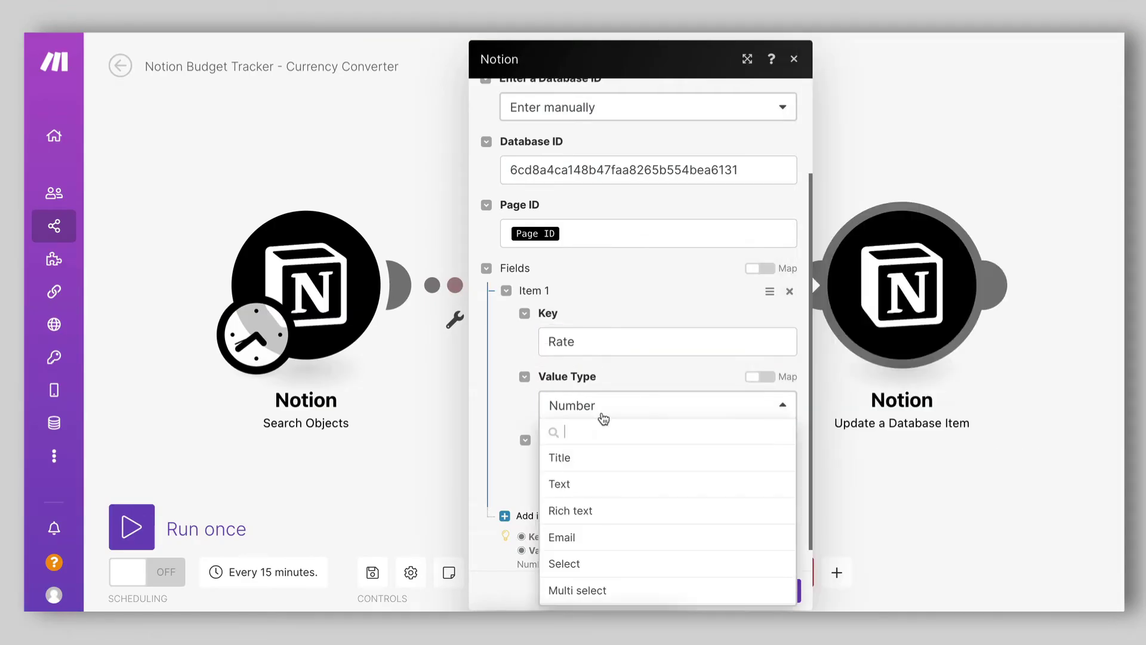
{"action": "left_click", "coordinate": [604, 418]}
Examine the Exchange rate mapping in Item 1's Value against the Currency module's output fields.
{"action": "scroll", "coordinate": [531, 440], "scroll_direction": "down", "scroll_amount": 1}
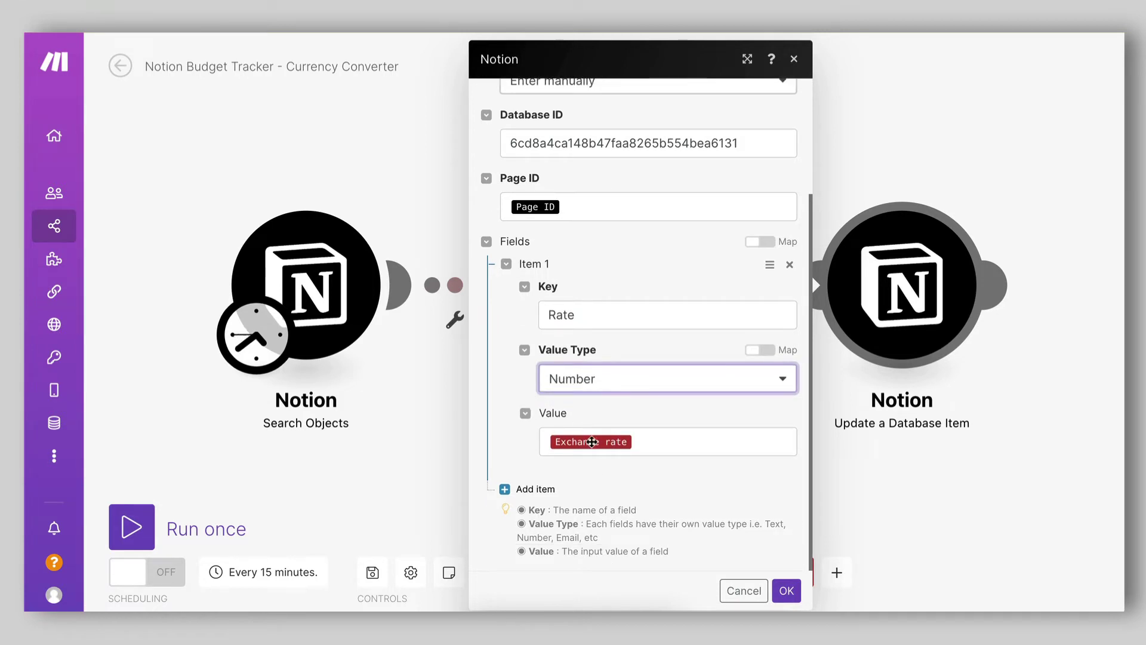
{"action": "left_click", "coordinate": [931, 443]}
{"action": "mouse_move", "coordinate": [878, 440]}
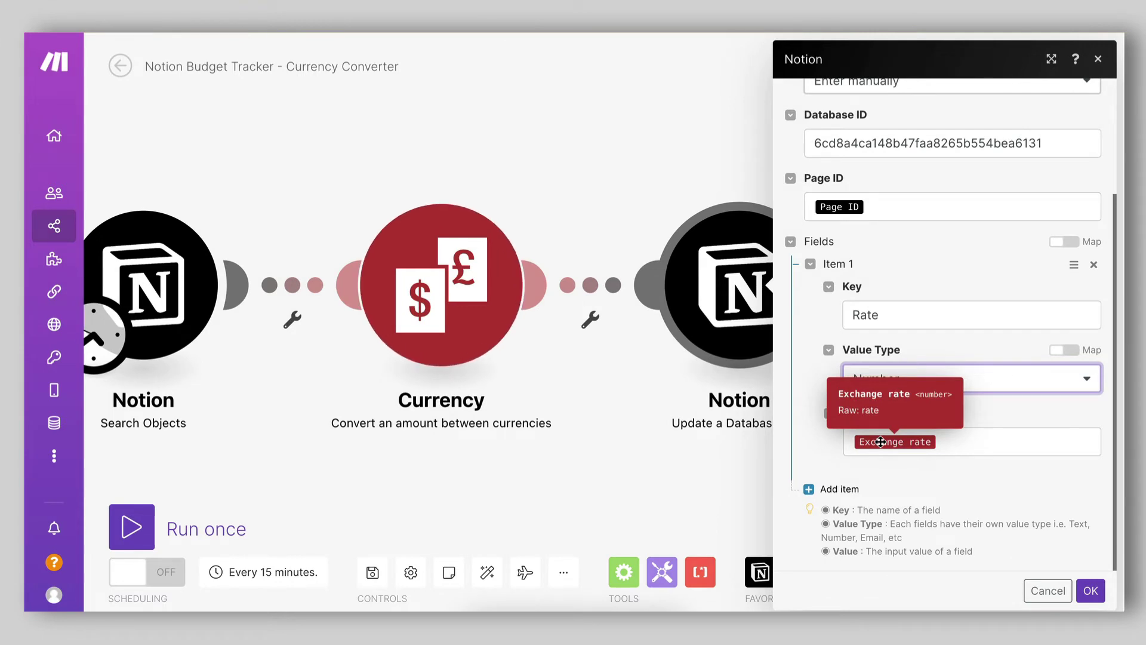
{"action": "left_click", "coordinate": [881, 442]}
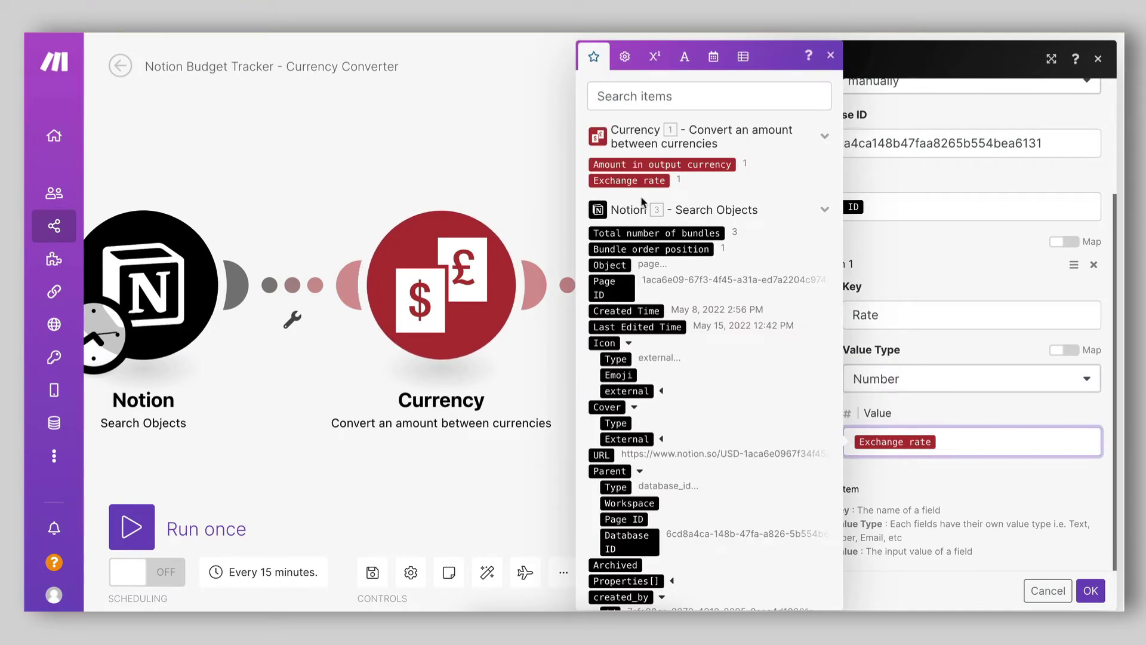
{"action": "mouse_move", "coordinate": [631, 181]}
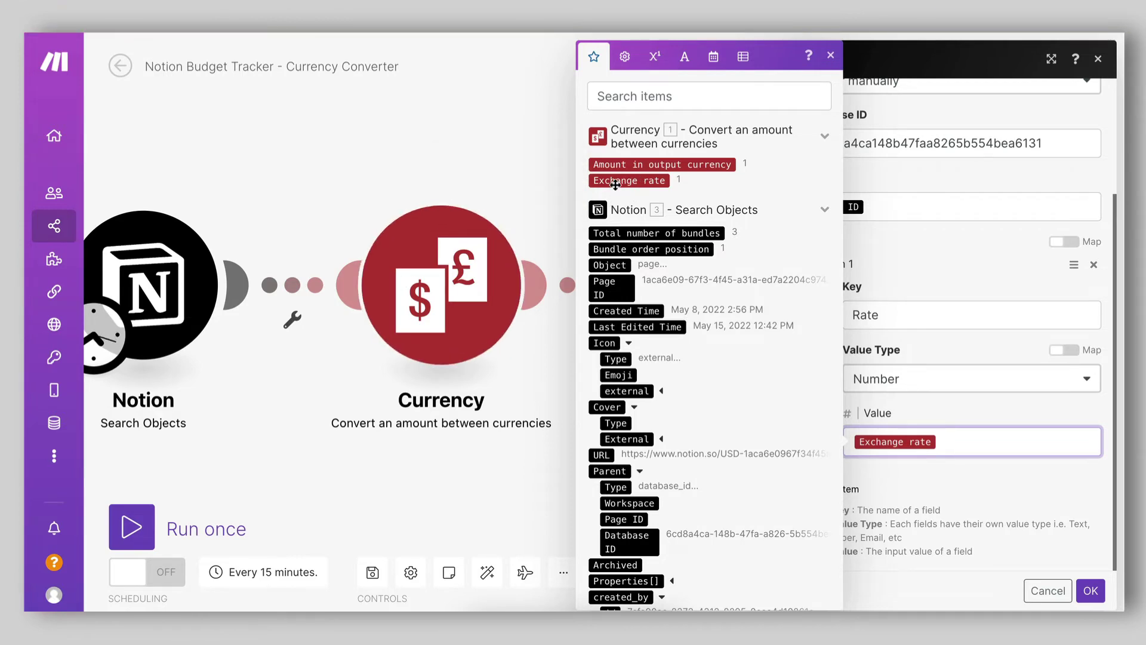
{"action": "left_click", "coordinate": [979, 462]}
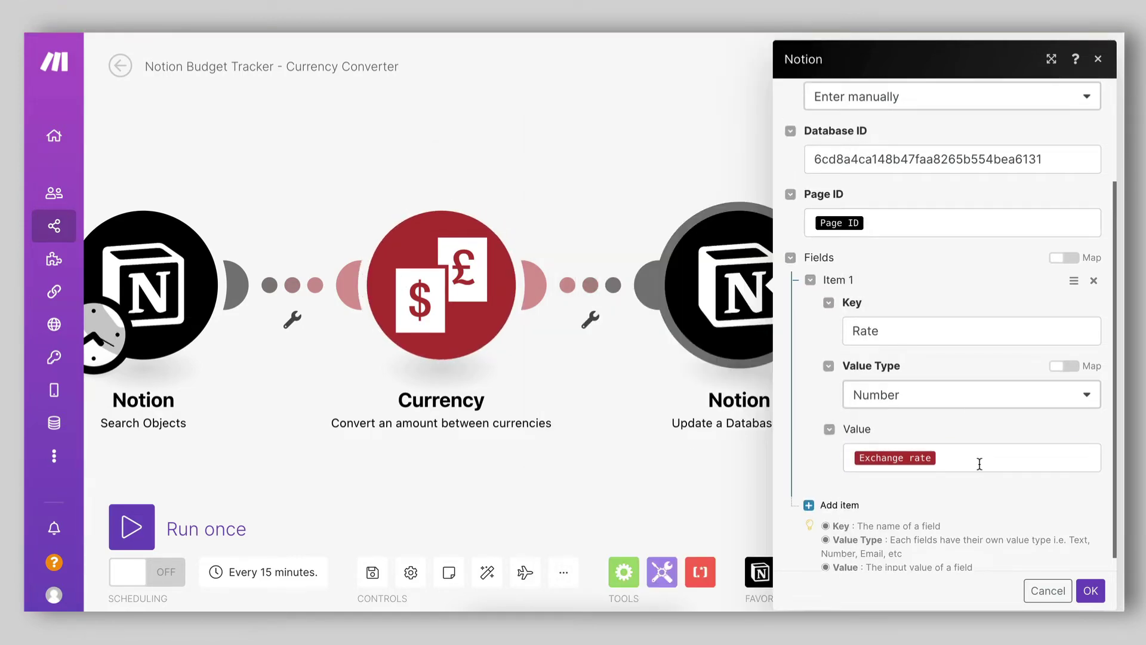
Save the Update a Database Item settings and auto-align the scenario's modules.
{"action": "scroll", "coordinate": [979, 462], "scroll_direction": "down", "scroll_amount": 1}
{"action": "left_click", "coordinate": [1088, 592]}
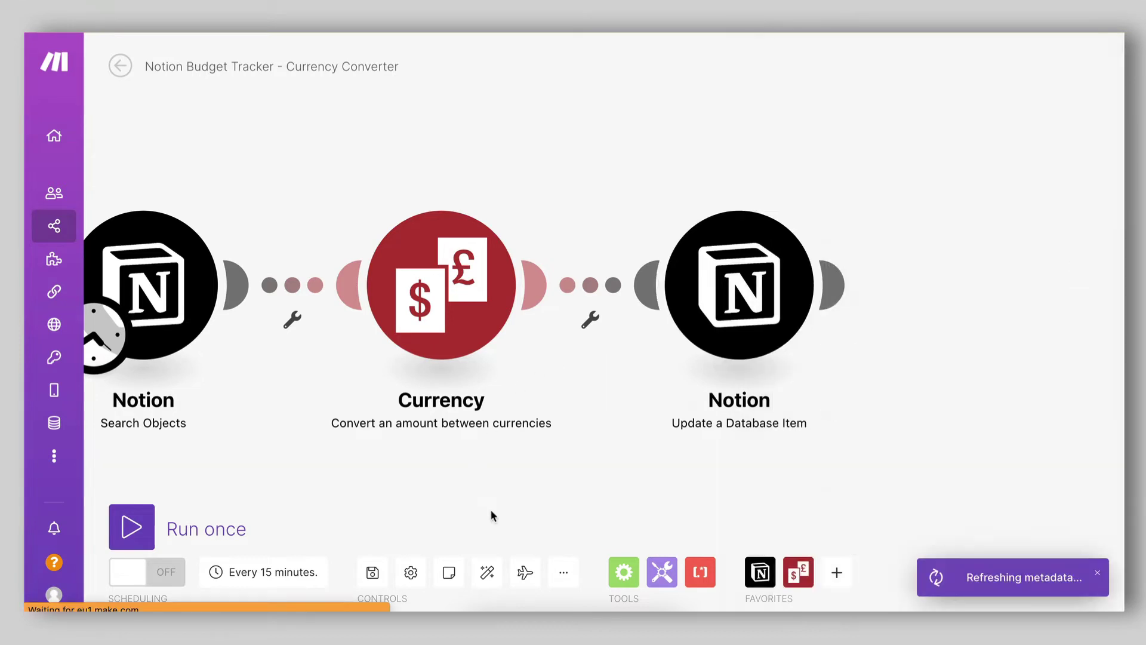
{"action": "left_click", "coordinate": [487, 572]}
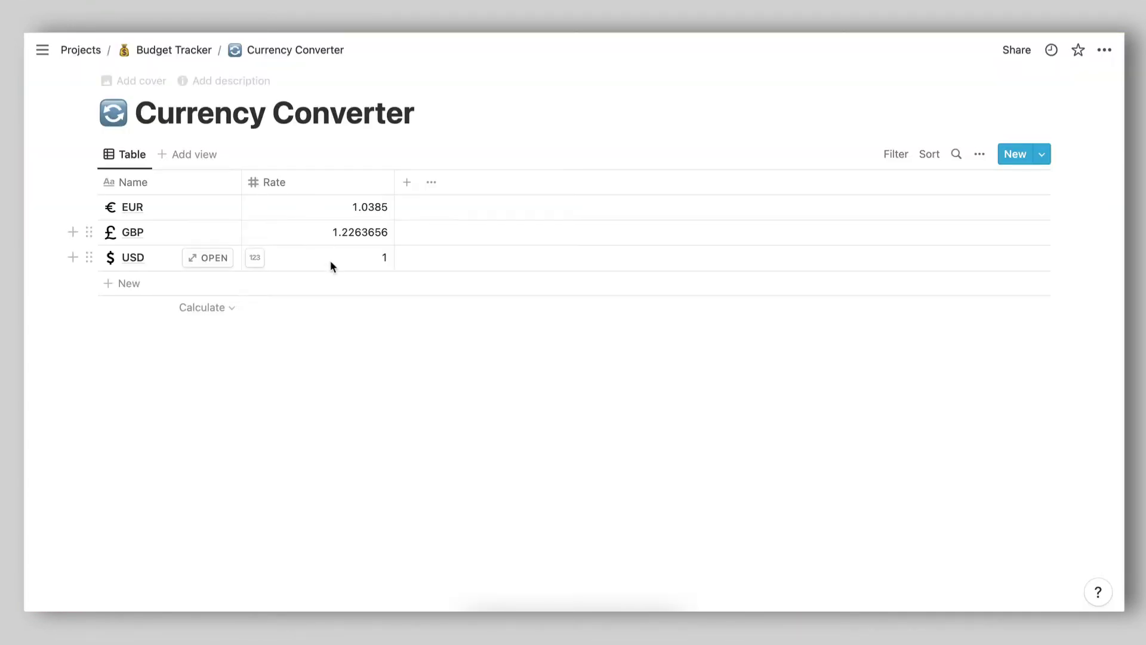
Clear the Rate values of GBP and EUR in Notion's Currency Converter table.
{"action": "left_click", "coordinate": [357, 233]}
{"action": "key", "text": "BackSpace"}
{"action": "key", "text": "Escape"}
{"action": "left_click", "coordinate": [358, 209]}
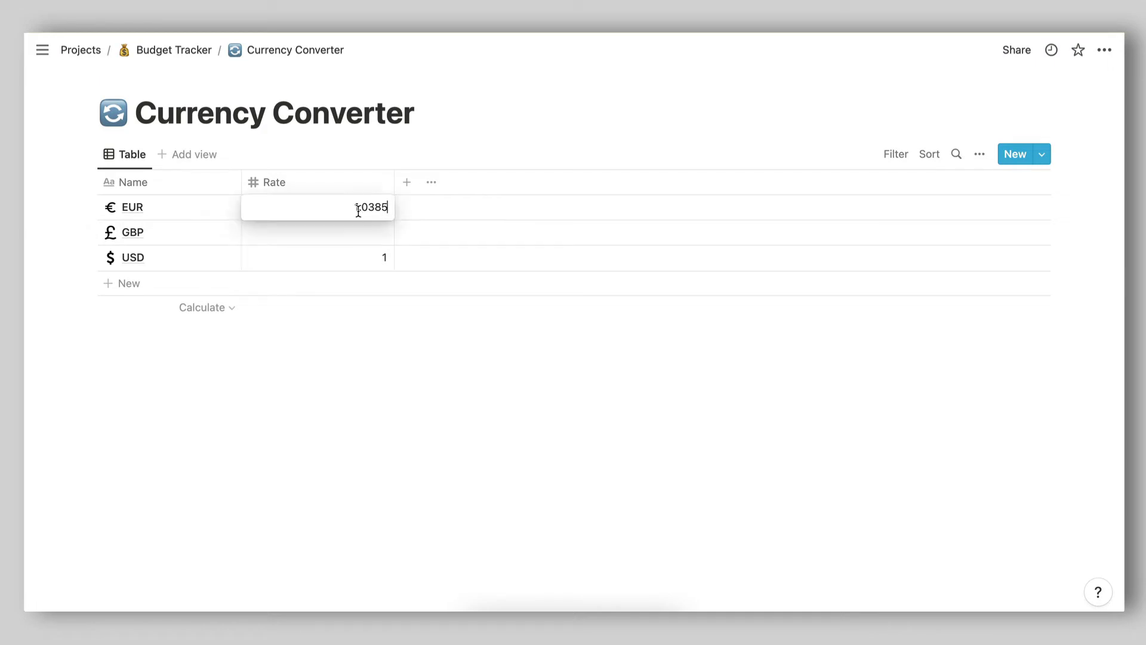
{"action": "key", "text": "BackSpace"}
{"action": "key", "text": "Escape"}
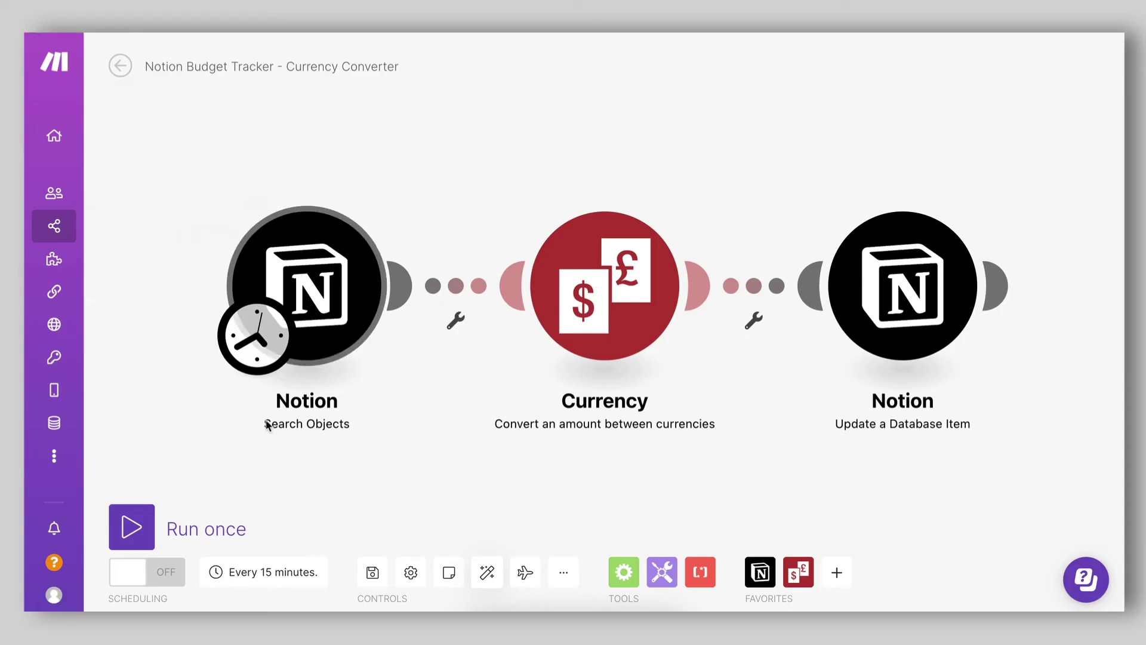
Run the currency scenario once, save it, and dismiss the run log.
{"action": "left_click", "coordinate": [132, 526]}
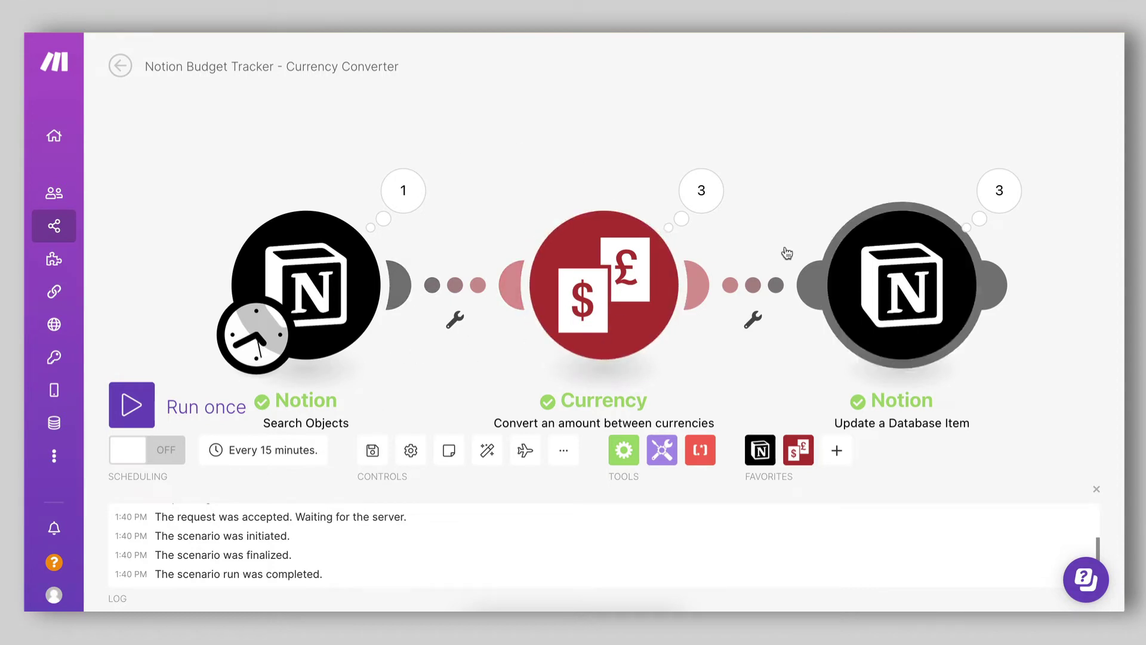
{"action": "left_click", "coordinate": [373, 452]}
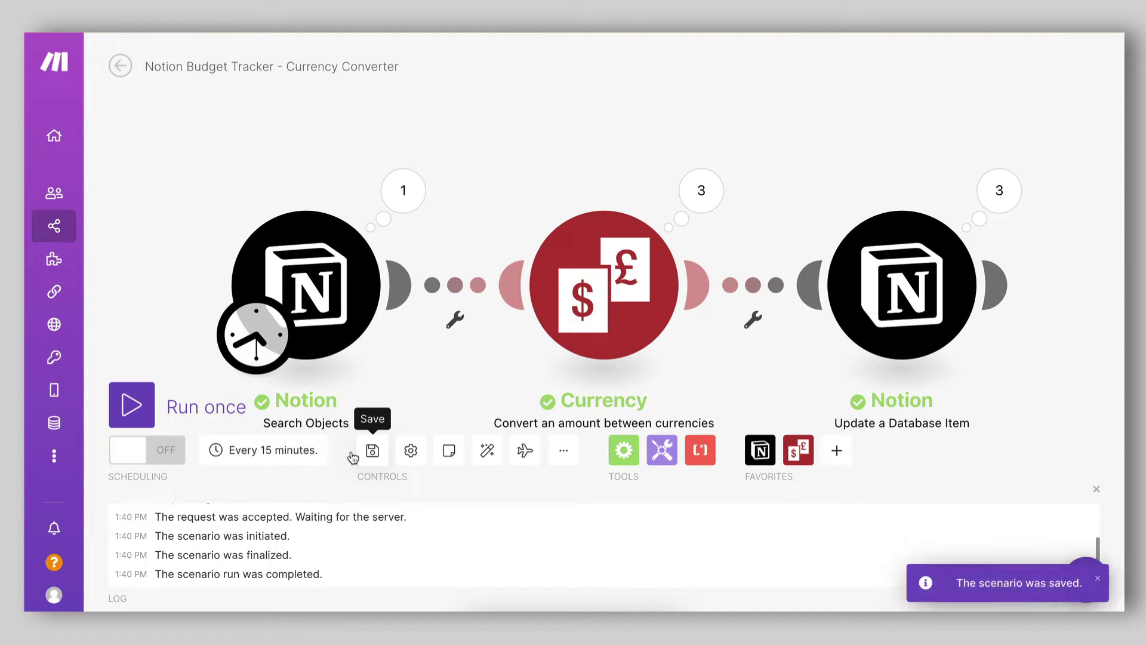
{"action": "left_click", "coordinate": [1097, 492]}
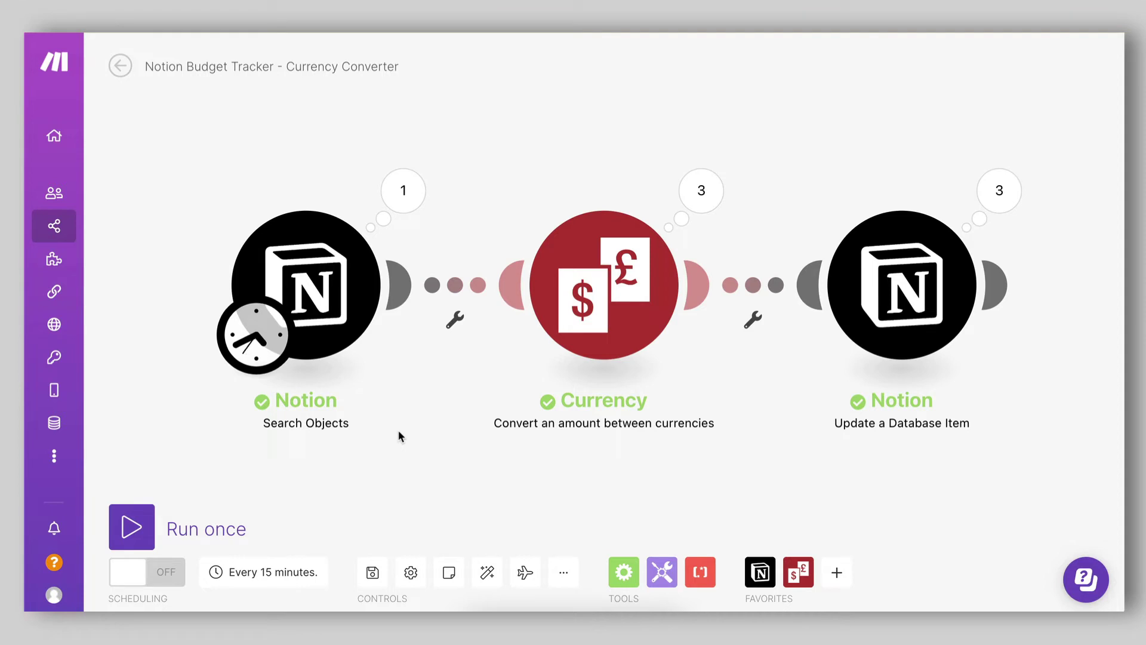
Change the scenario's schedule from regular intervals to run every day.
{"action": "left_click", "coordinate": [254, 337]}
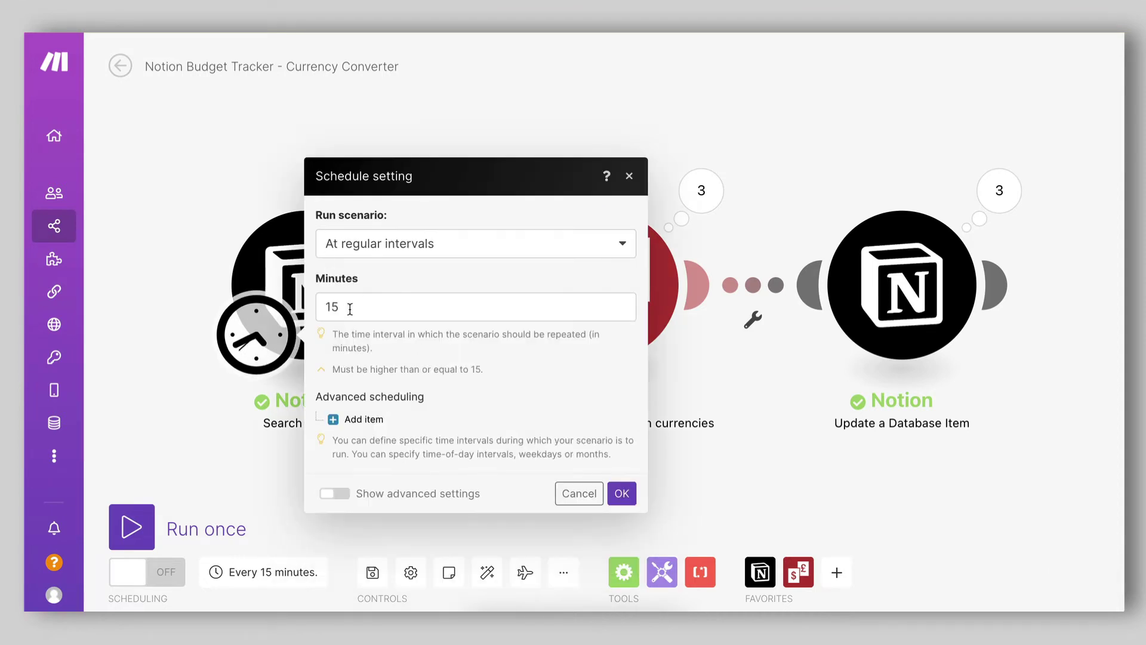
{"action": "left_click", "coordinate": [181, 399]}
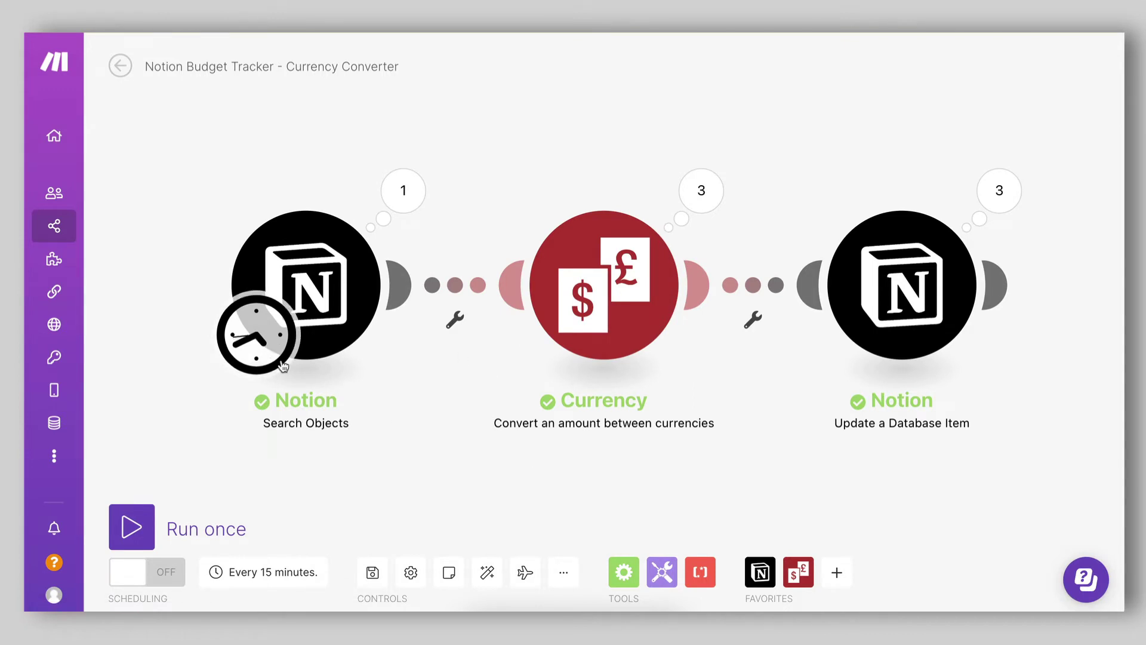
{"action": "left_click", "coordinate": [252, 349]}
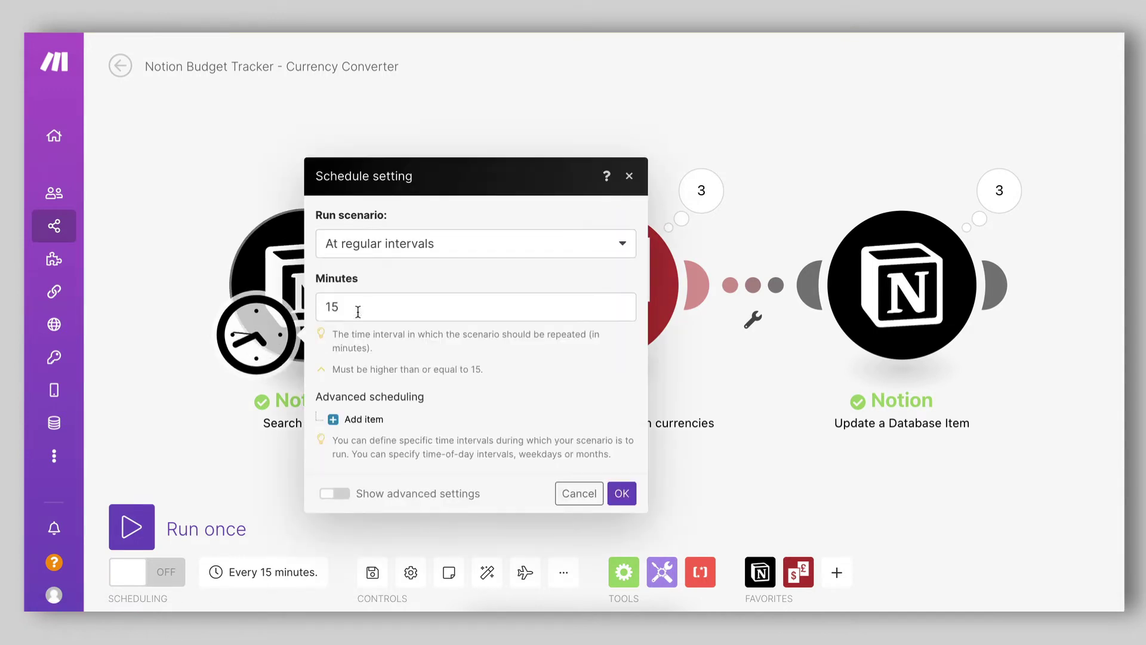
{"action": "left_click", "coordinate": [345, 254]}
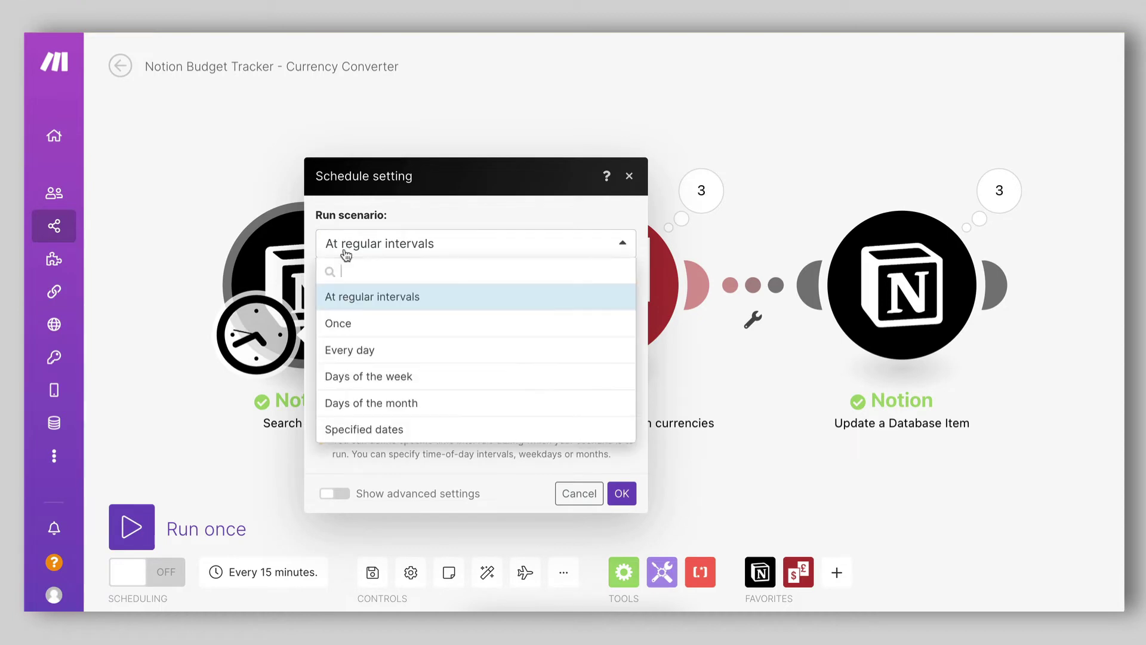
{"action": "left_click", "coordinate": [359, 352]}
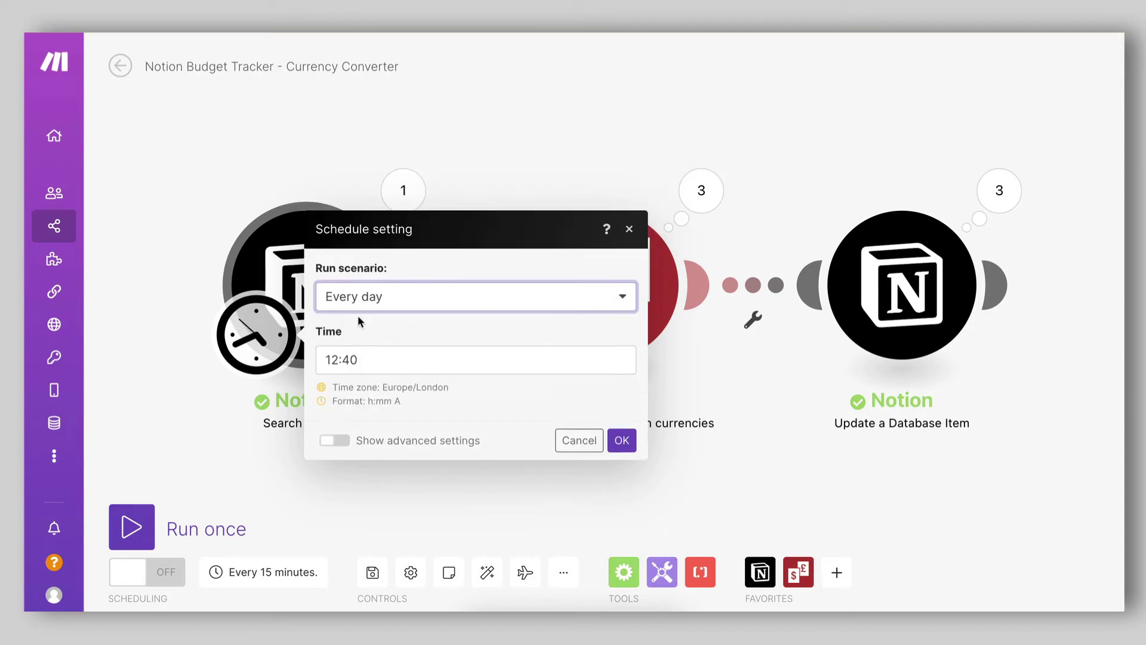
Set the daily run time to 13:00, confirm the schedule, and activate the scenario's scheduling.
{"action": "left_click", "coordinate": [338, 360]}
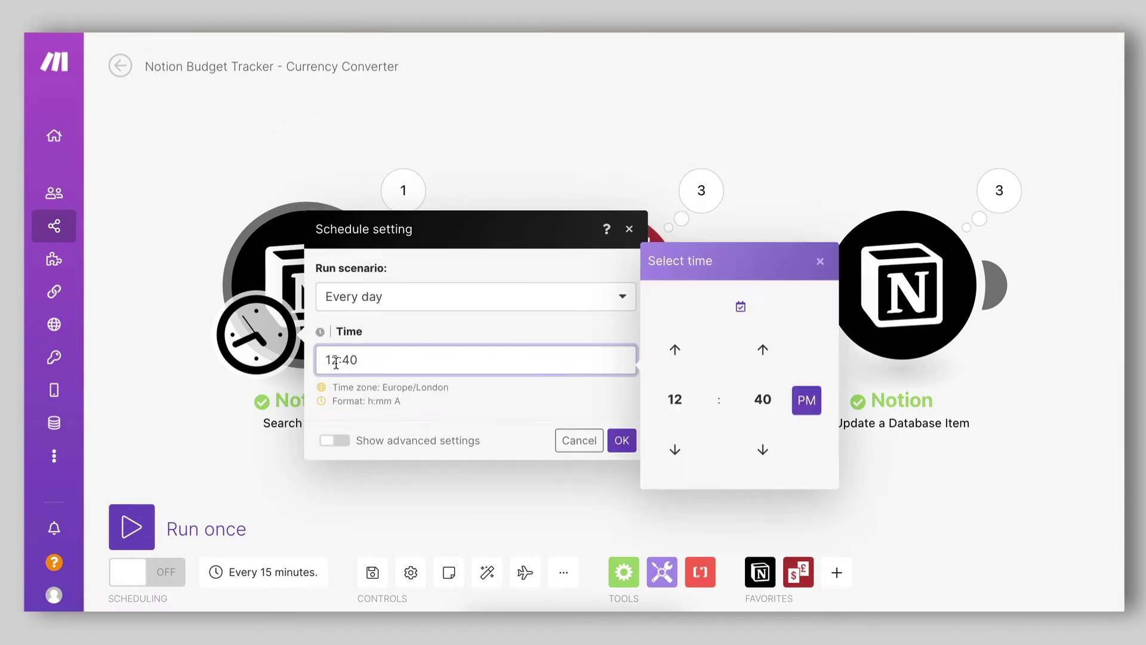
{"action": "key", "text": "BackSpace"}
{"action": "type", "text": "3"}
{"action": "key", "text": "End"}
{"action": "key", "text": "BackSpace"}
{"action": "key", "text": "BackSpace"}
{"action": "type", "text": "00"}
{"action": "left_click", "coordinate": [427, 387]}
{"action": "left_click", "coordinate": [623, 442]}
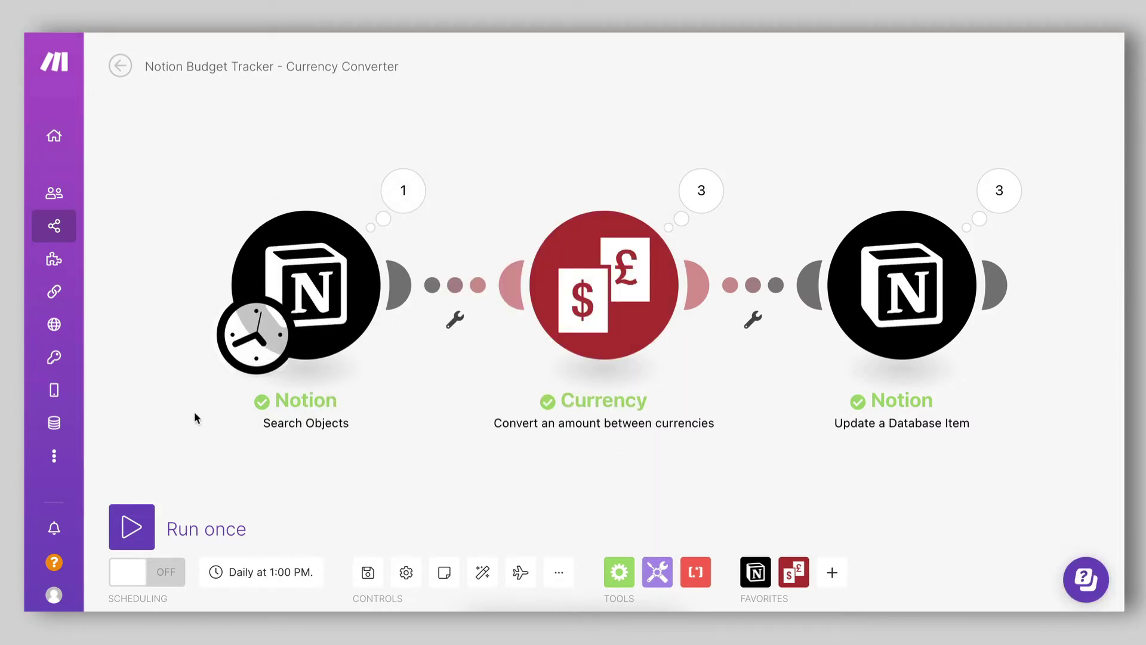
{"action": "left_click", "coordinate": [137, 573]}
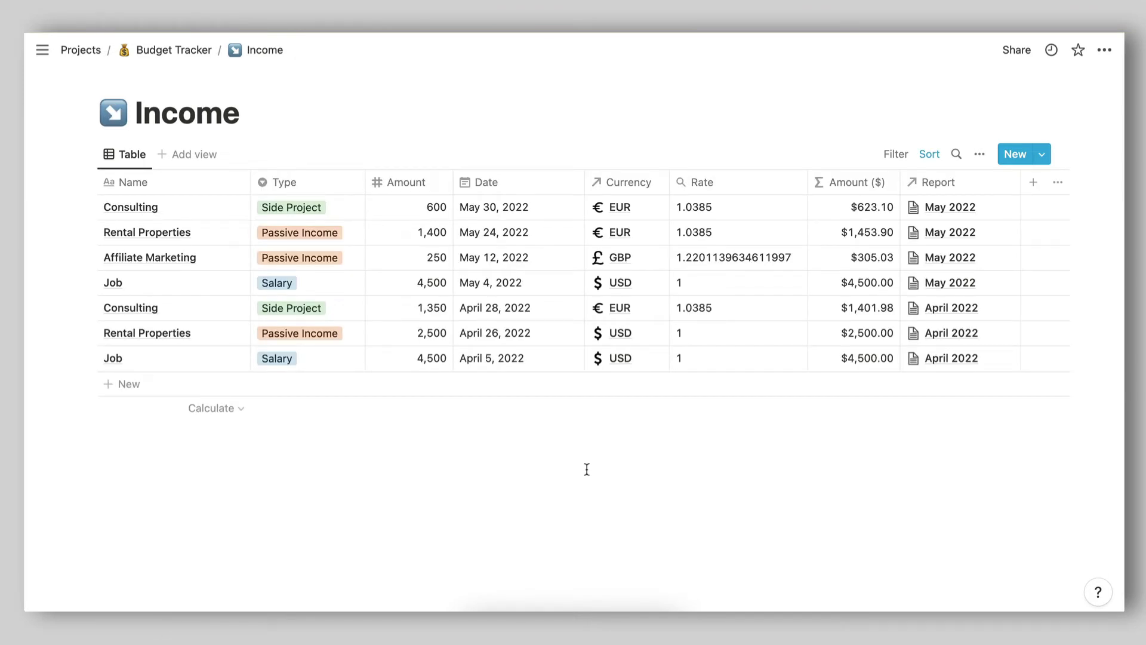
In Notion's Income table, turn off Show on Currency Converter for the Currency property and update the relation.
{"action": "left_click", "coordinate": [625, 182]}
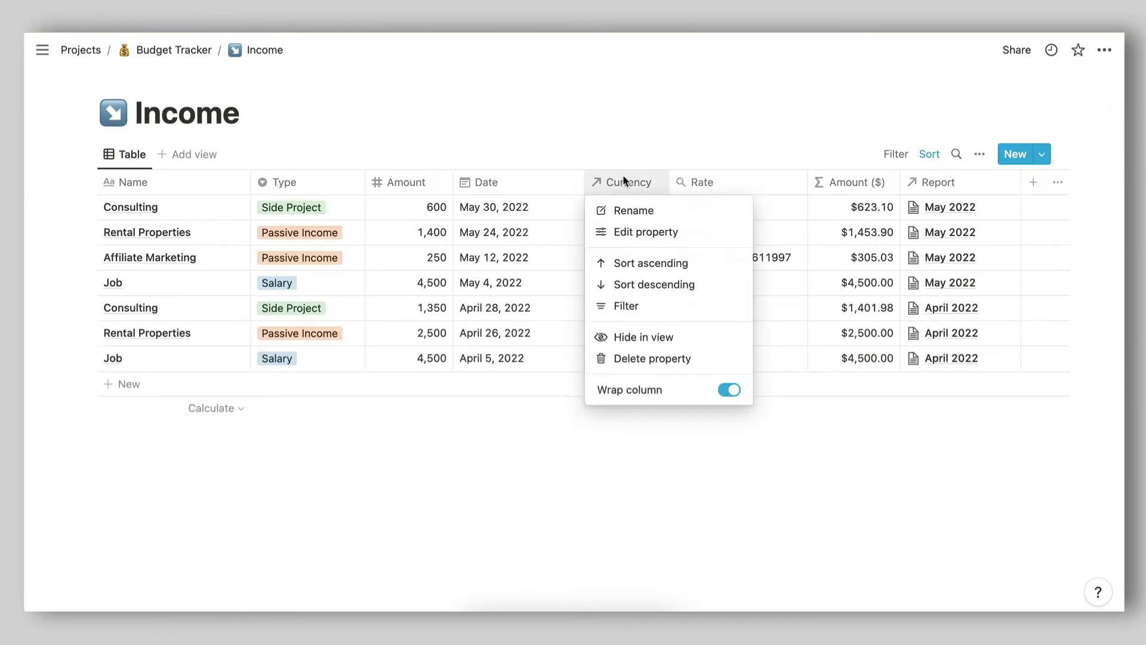
{"action": "left_click", "coordinate": [626, 232]}
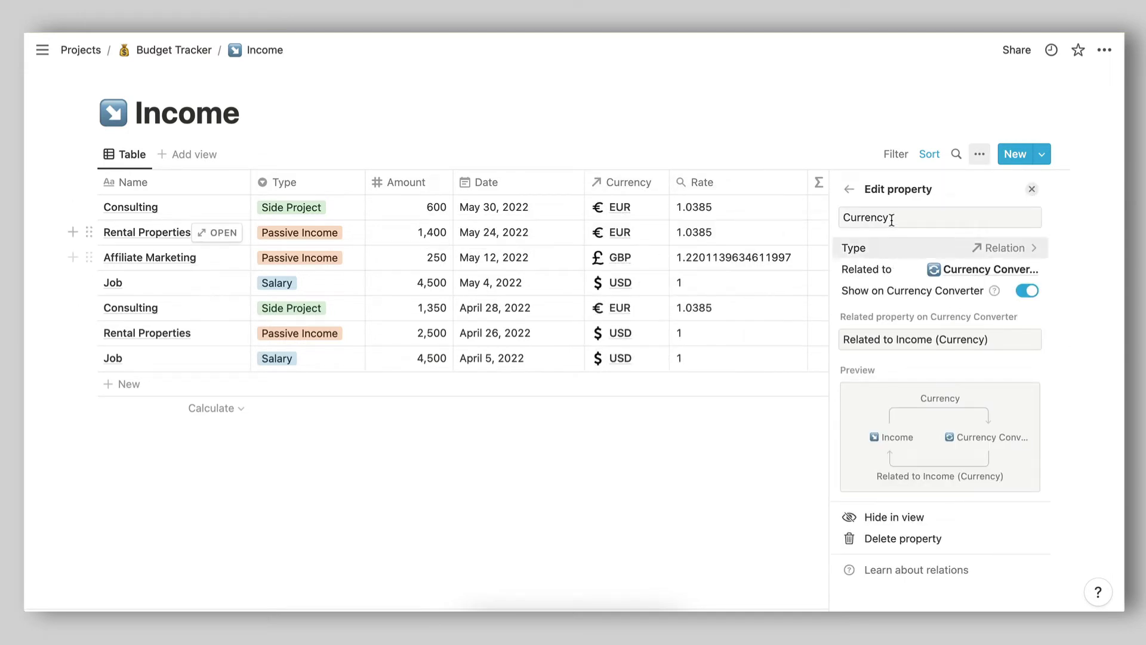
{"action": "left_click", "coordinate": [857, 218]}
{"action": "double_click", "coordinate": [857, 219]}
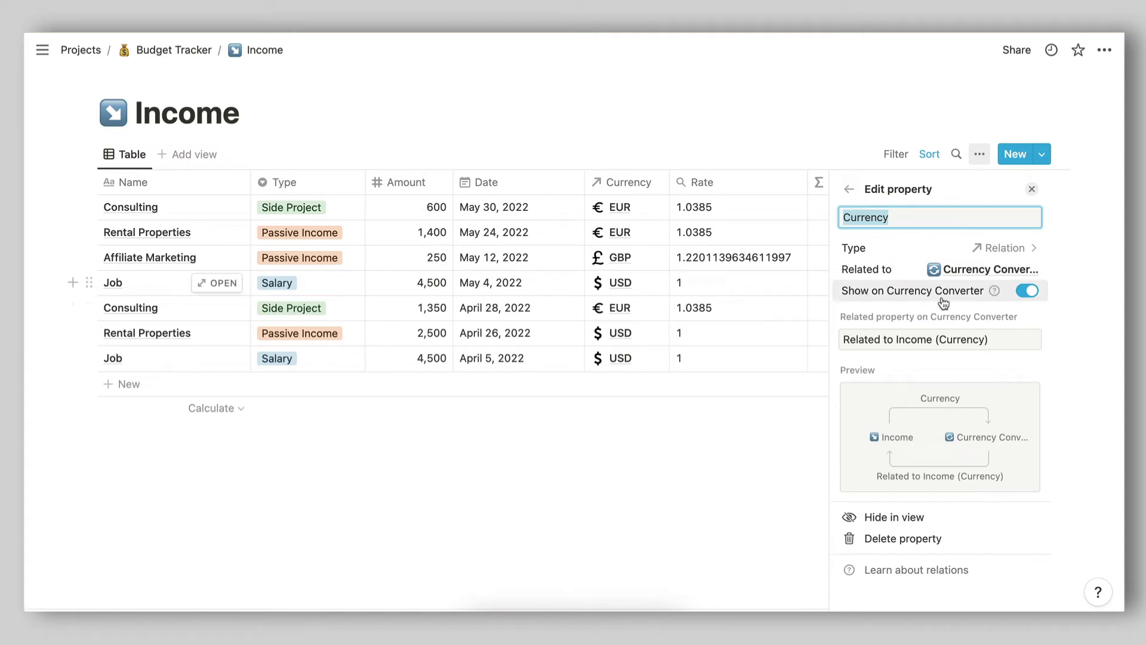
{"action": "left_click", "coordinate": [1027, 292]}
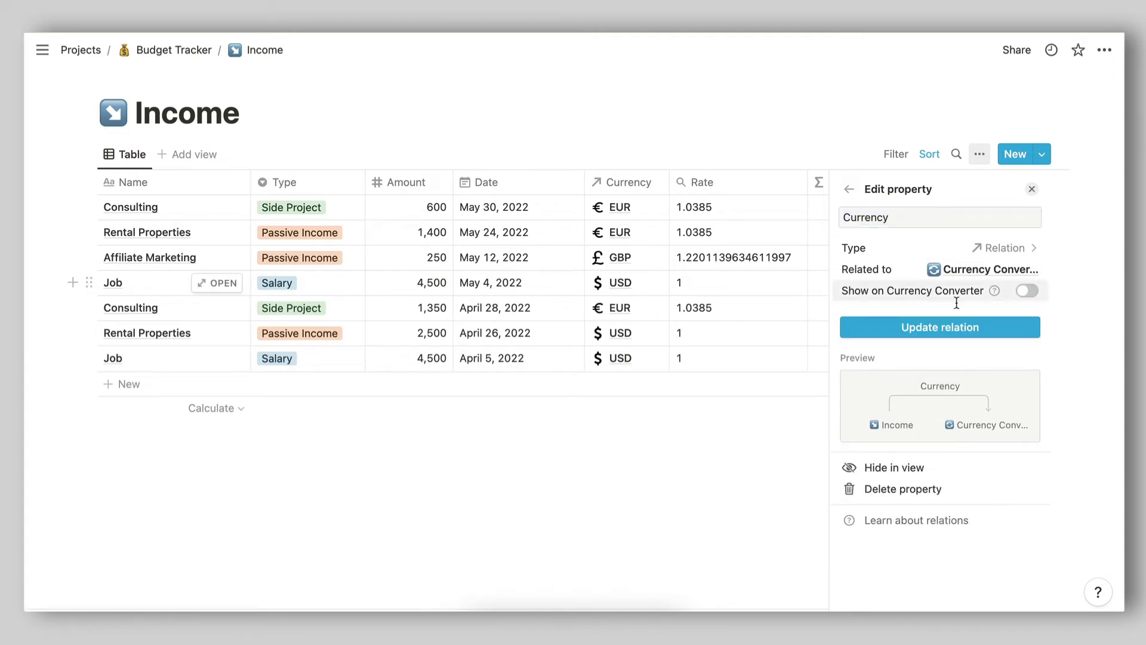
{"action": "left_click", "coordinate": [918, 334]}
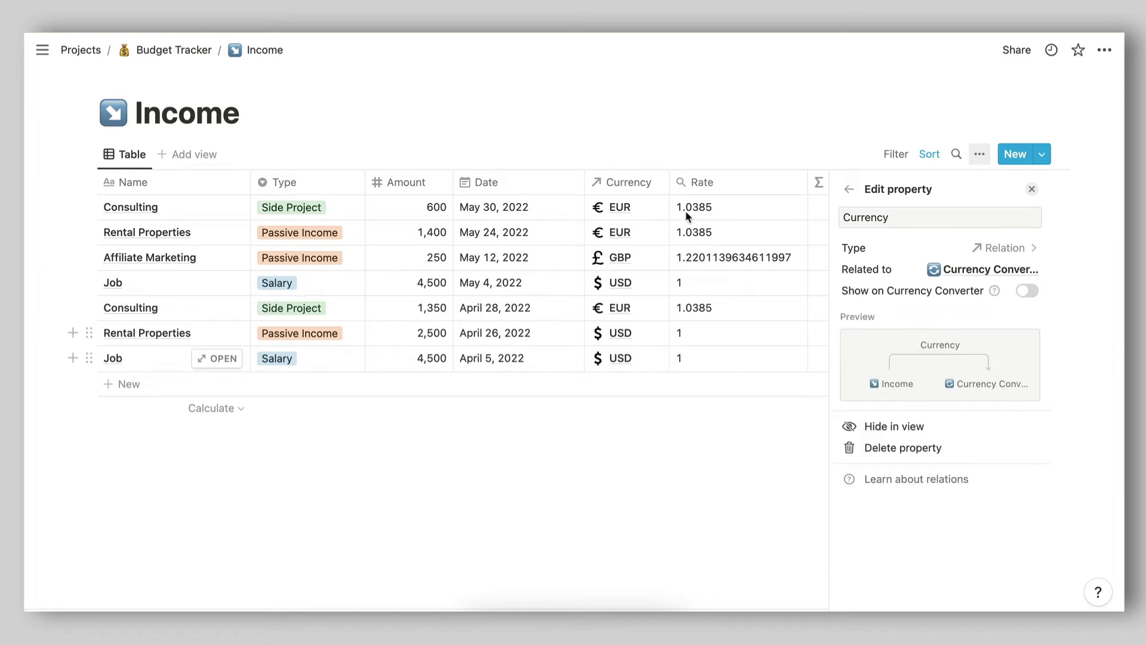
{"action": "left_click", "coordinate": [650, 505]}
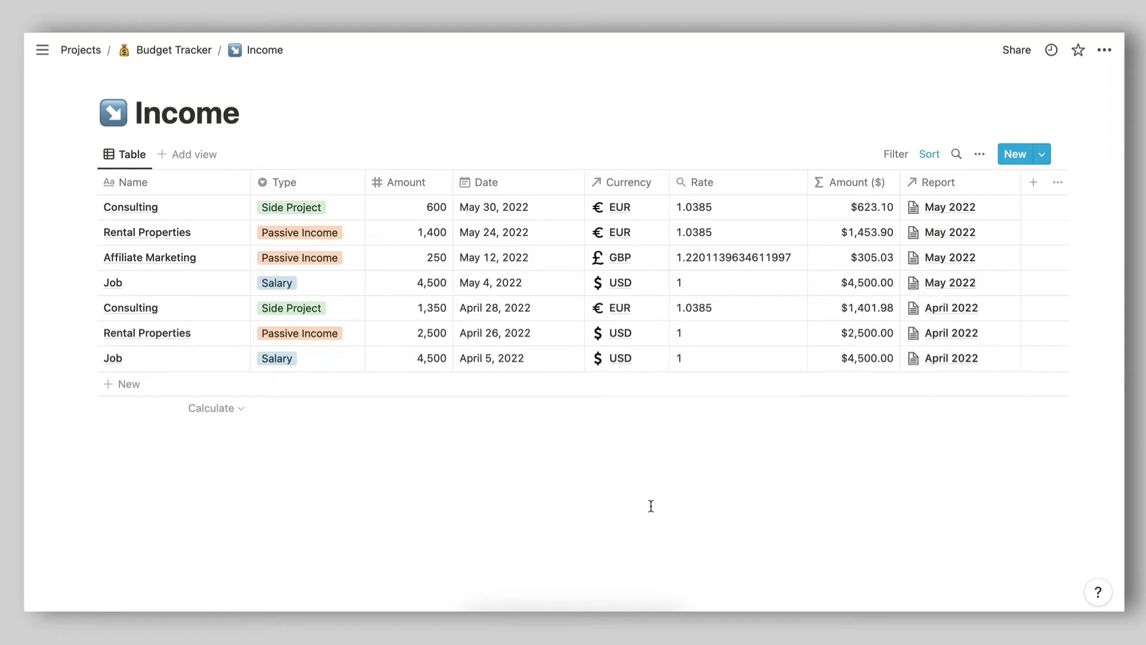
View the currencies offered by the Currency relation in a temporary blank Income entry, and delete that entry.
{"action": "left_click", "coordinate": [643, 210]}
{"action": "left_click", "coordinate": [641, 403]}
{"action": "left_click", "coordinate": [641, 404]}
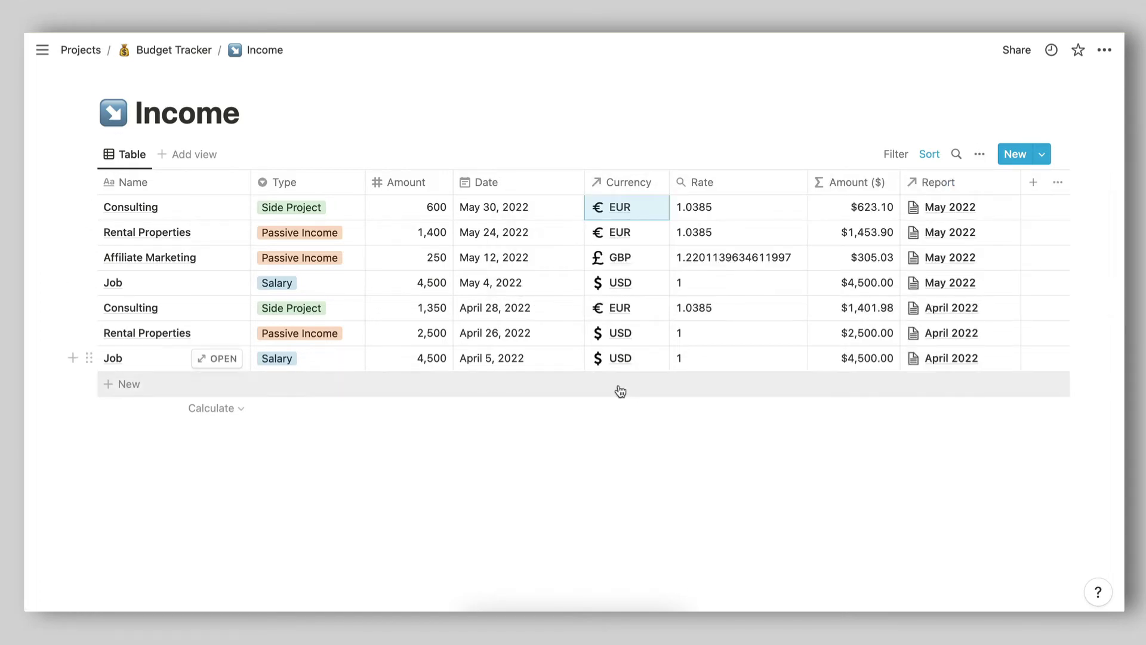
{"action": "left_click", "coordinate": [631, 382]}
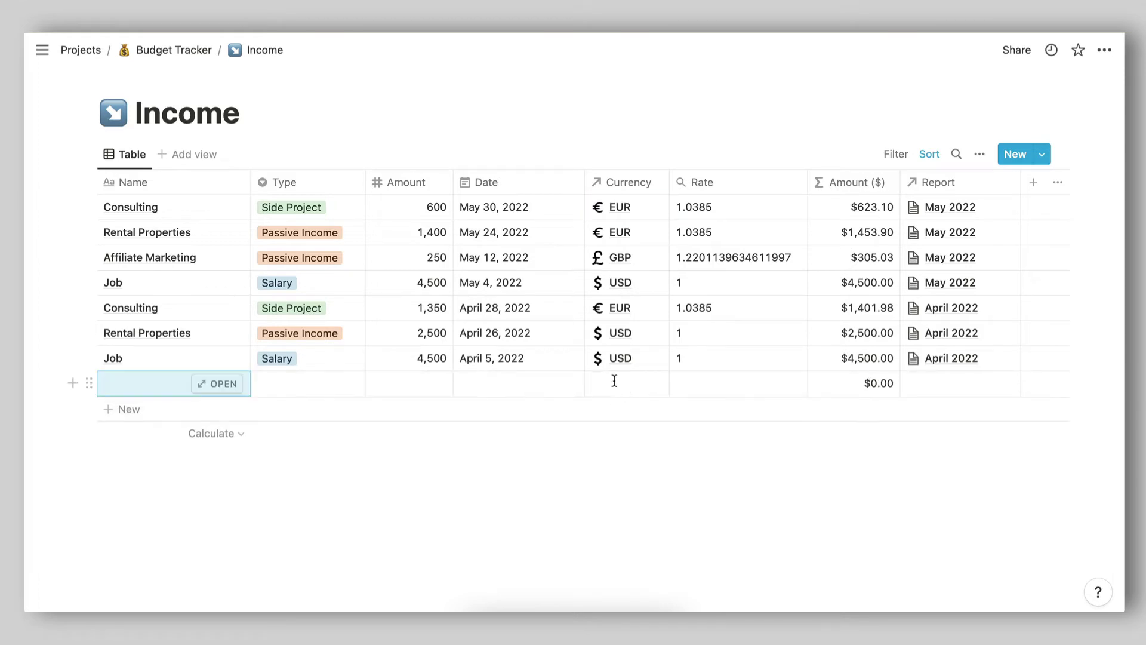
{"action": "left_click", "coordinate": [614, 382]}
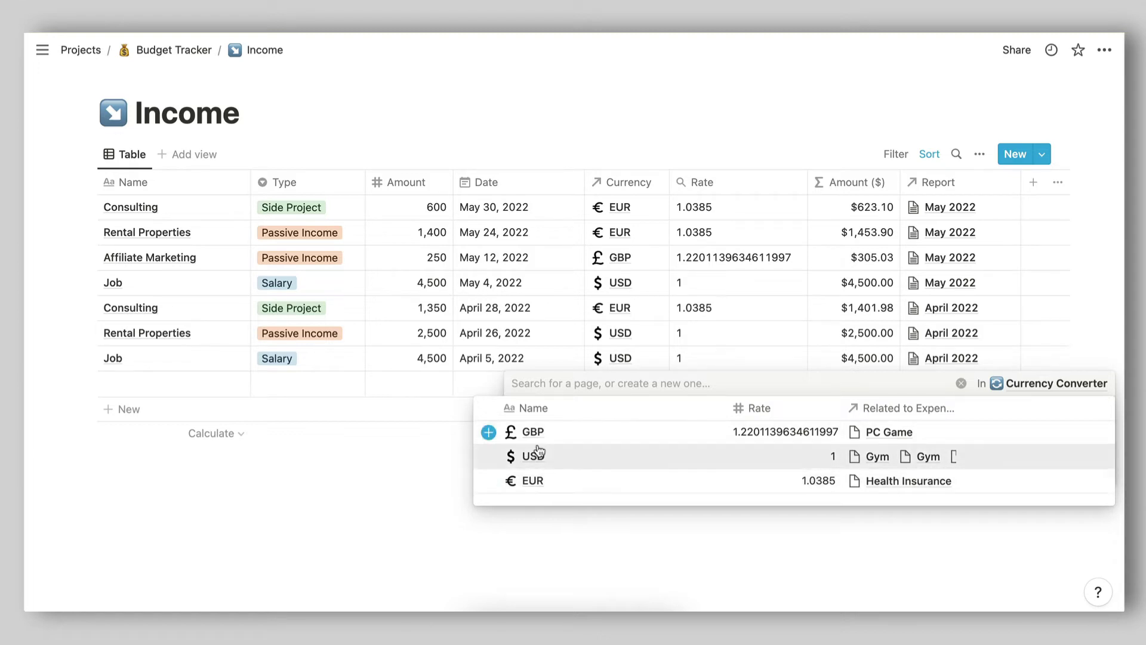
{"action": "left_click", "coordinate": [388, 497]}
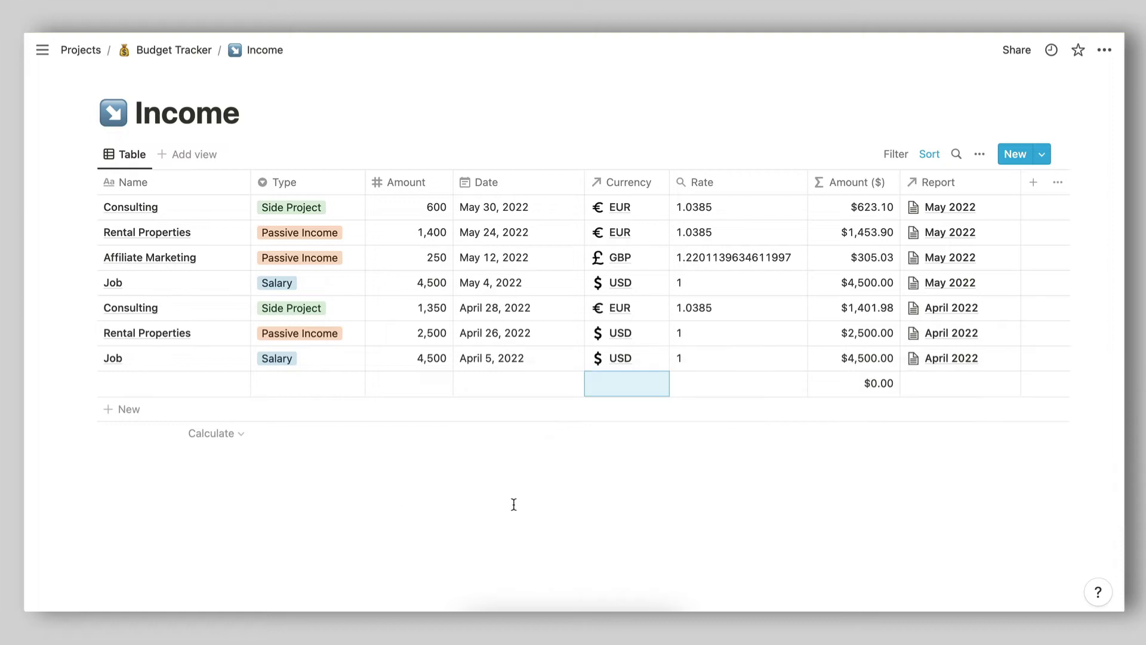
{"action": "left_click", "coordinate": [91, 383]}
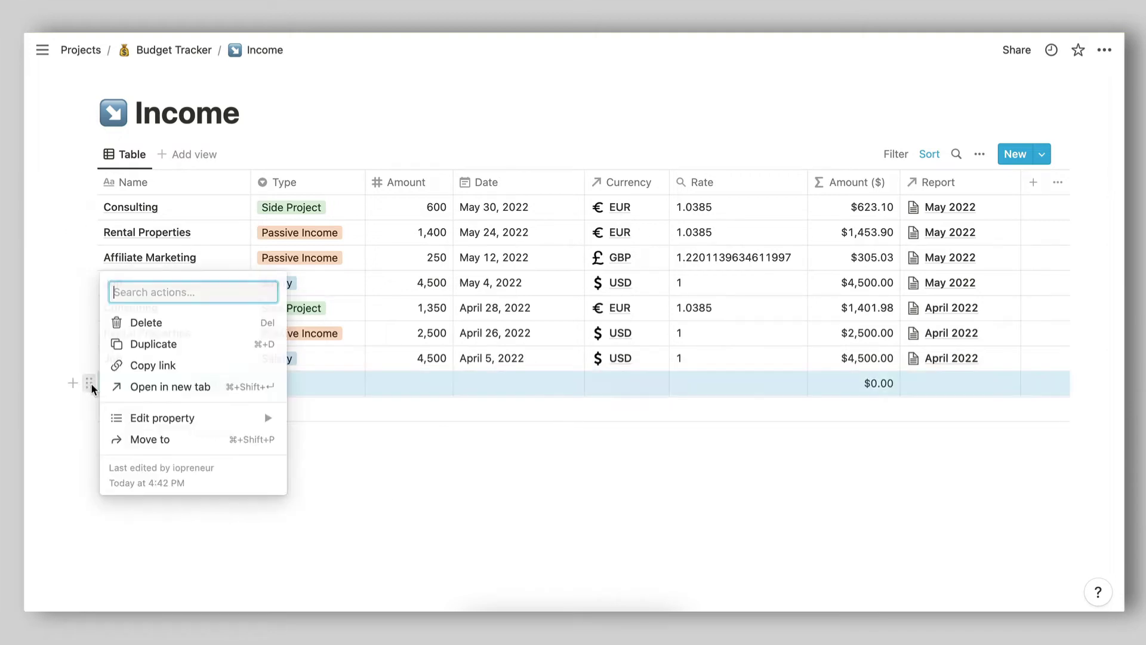
{"action": "left_click", "coordinate": [144, 322]}
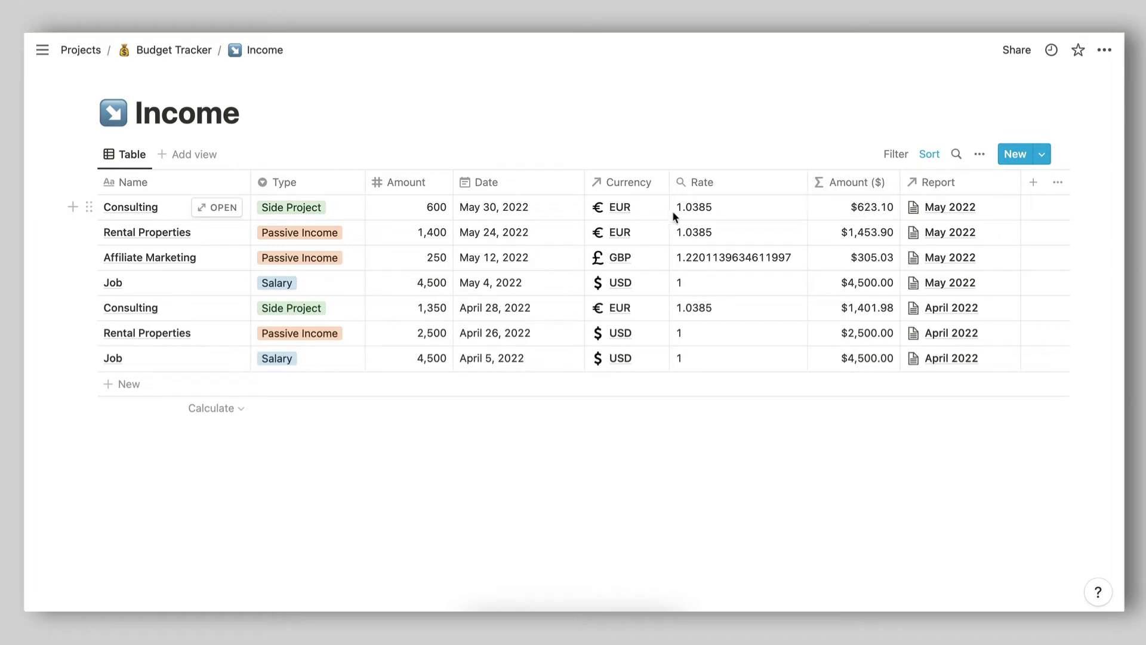
Review the Rate rollup's configuration and select Rate as the property rolled up through the Currency relation.
{"action": "left_click", "coordinate": [716, 187]}
{"action": "left_click", "coordinate": [721, 232]}
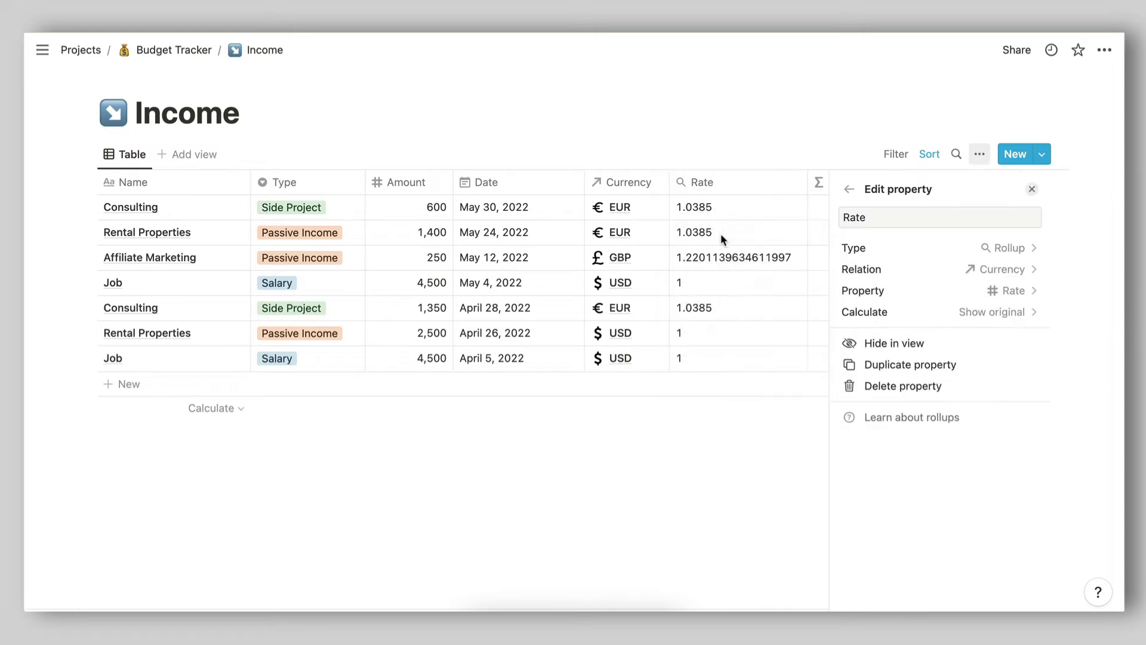
{"action": "left_click", "coordinate": [847, 218]}
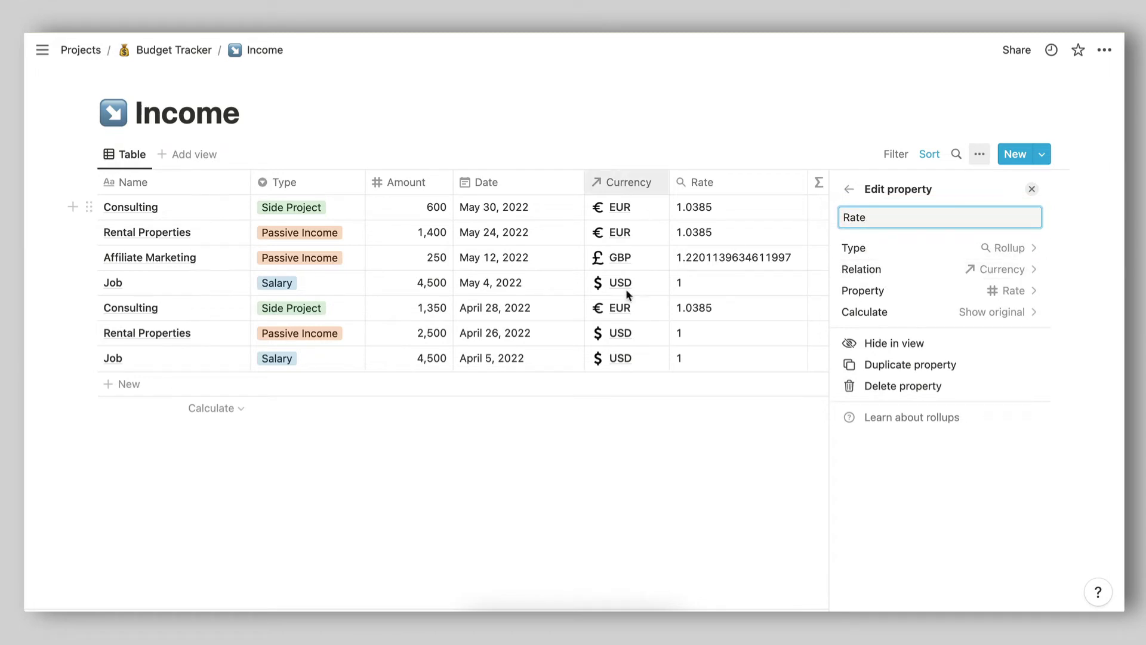
{"action": "left_click", "coordinate": [1009, 292]}
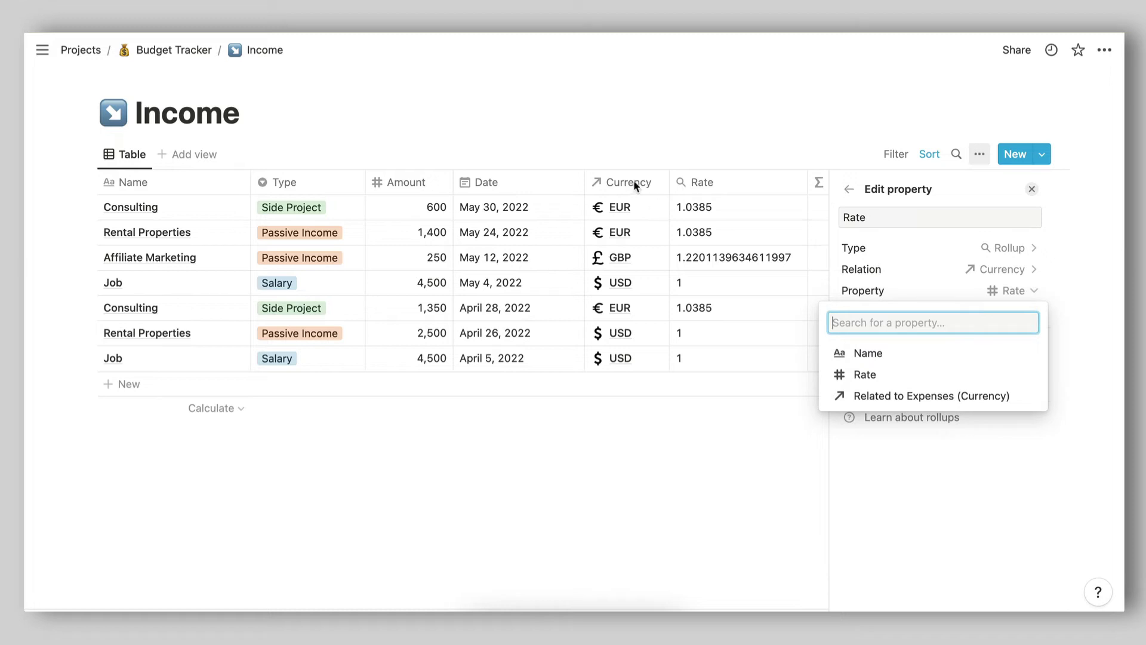
{"action": "left_click", "coordinate": [867, 378]}
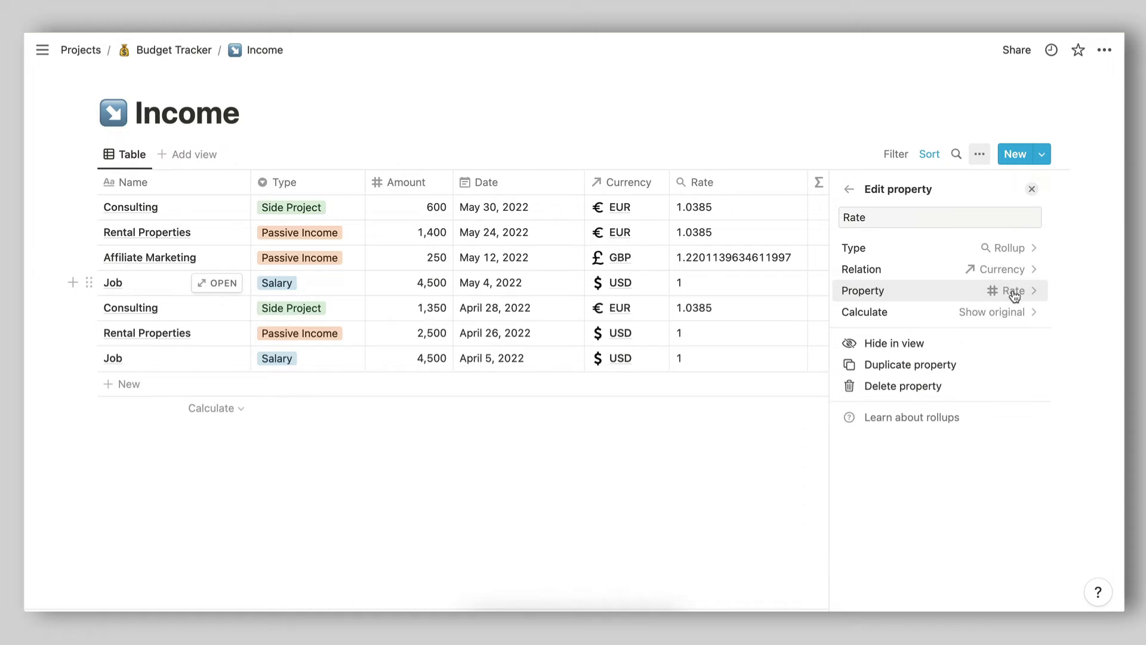
{"action": "left_click", "coordinate": [665, 458]}
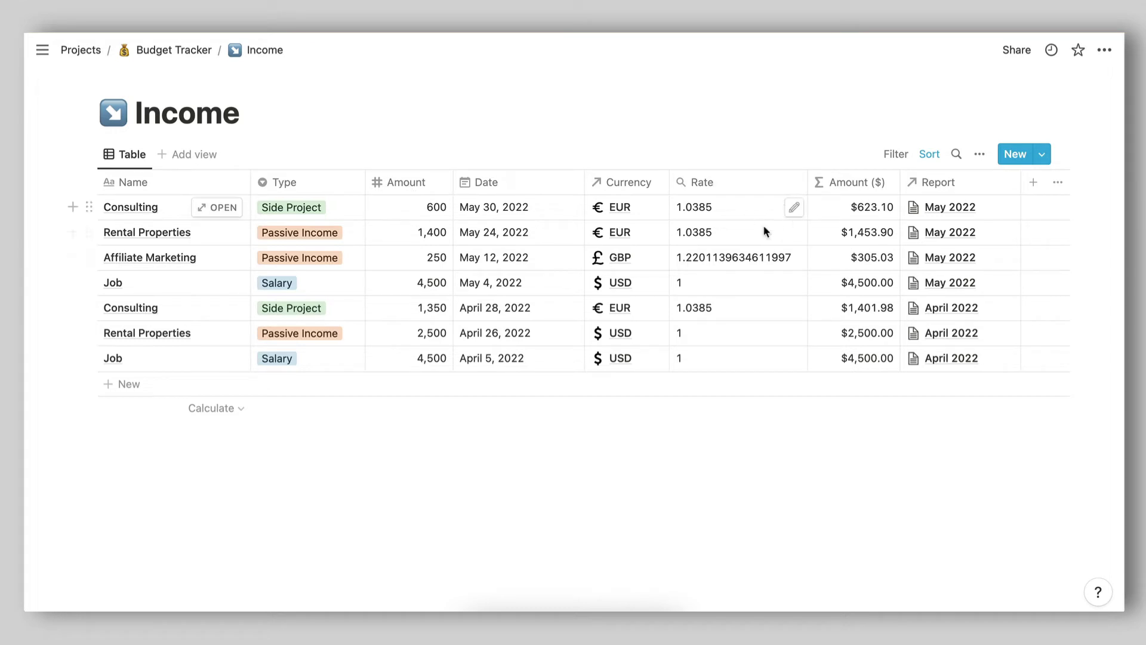
Examine how the Amount ($) formula multiplies Amount by Rate using toNumber, and close the formula editor.
{"action": "left_click", "coordinate": [843, 181]}
{"action": "left_click", "coordinate": [849, 232]}
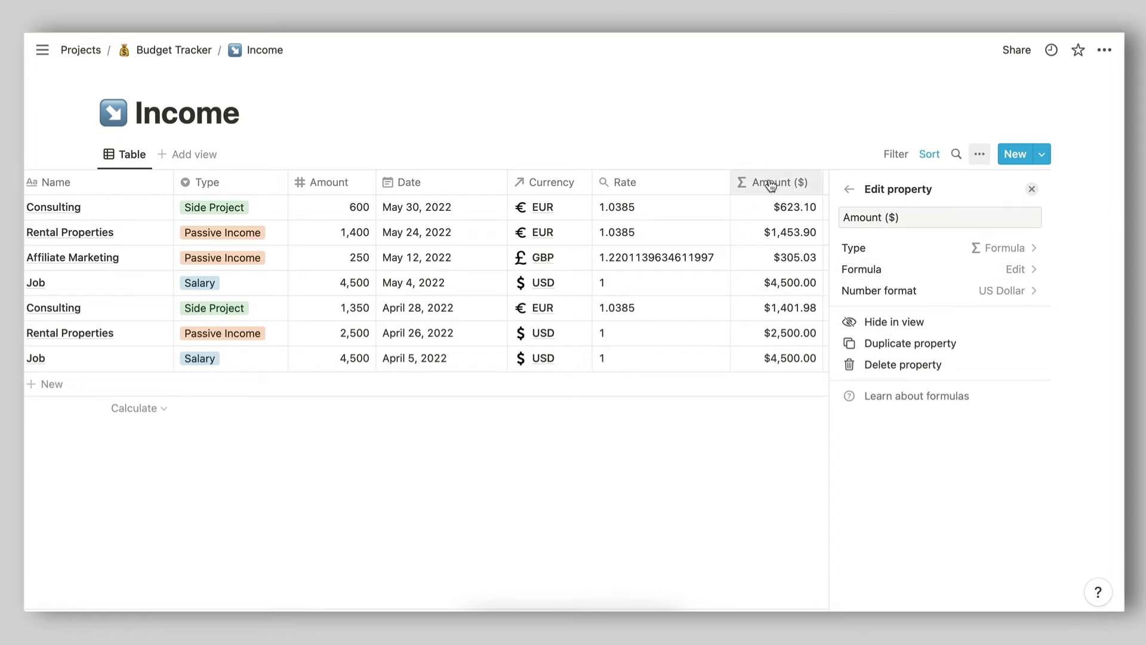
{"action": "left_click", "coordinate": [904, 271]}
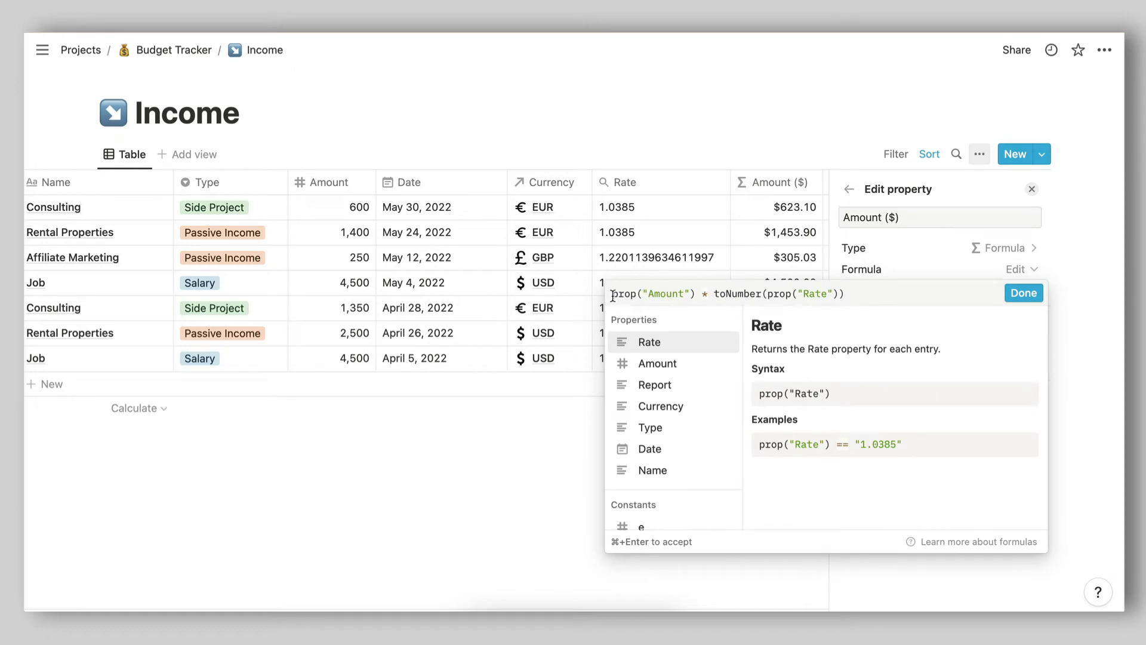
{"action": "left_click_drag", "start_coordinate": [613, 293], "coordinate": [692, 299]}
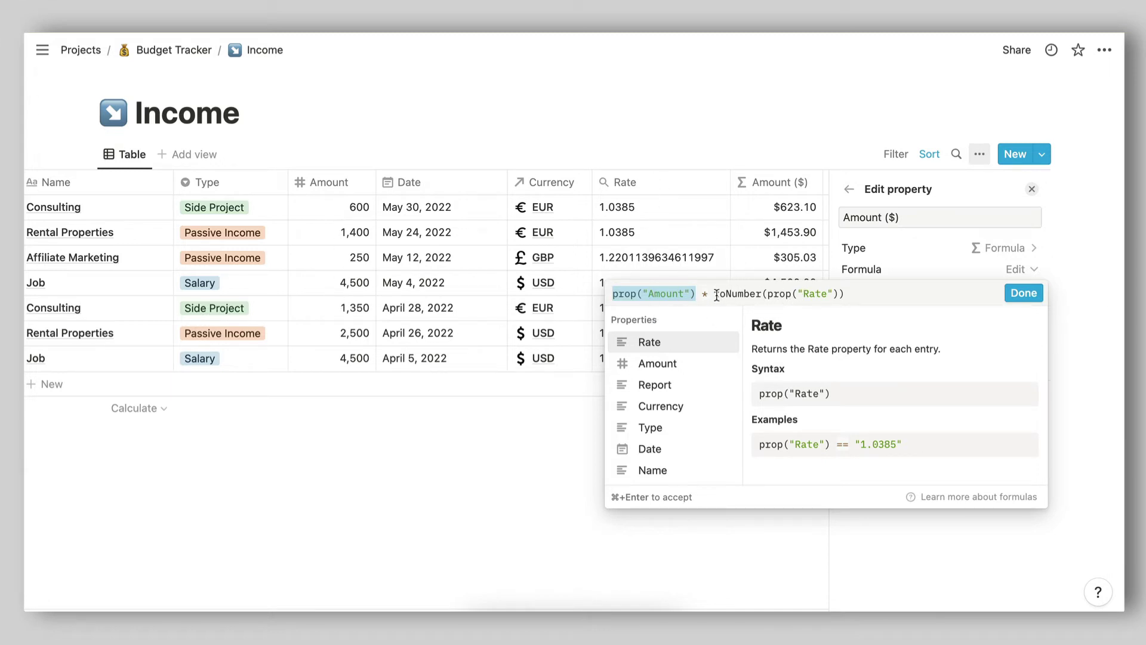
{"action": "left_click_drag", "start_coordinate": [716, 294], "coordinate": [761, 297]}
{"action": "left_click", "coordinate": [761, 296]}
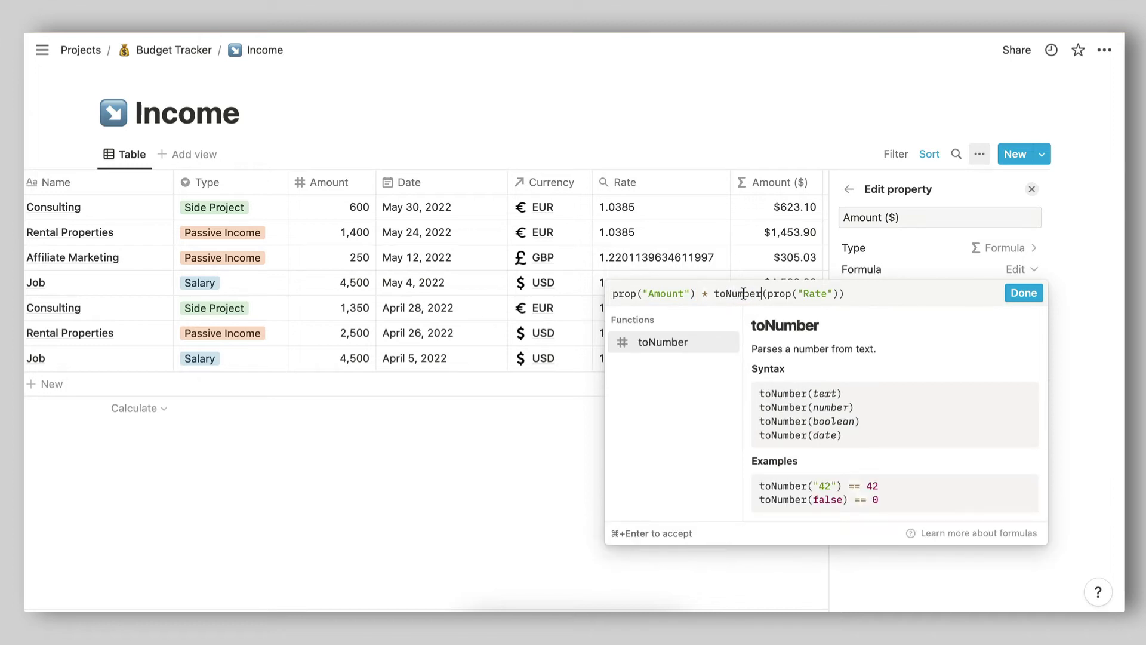
{"action": "left_click", "coordinate": [871, 300]}
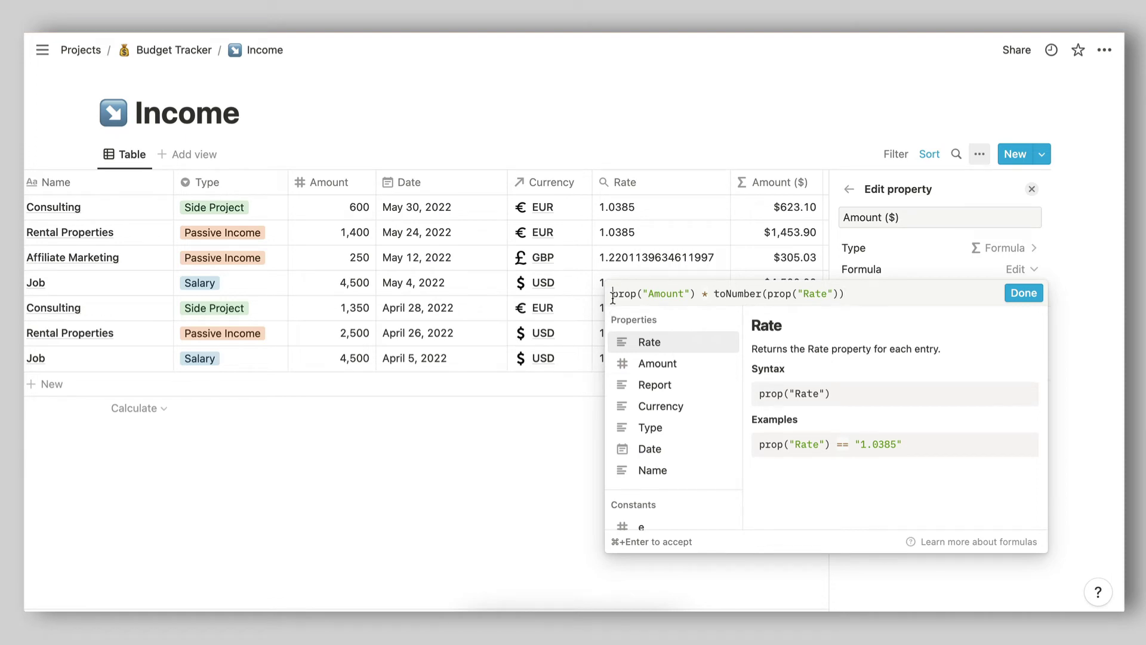
{"action": "left_click_drag", "start_coordinate": [613, 295], "coordinate": [696, 295]}
{"action": "left_click", "coordinate": [1024, 293]}
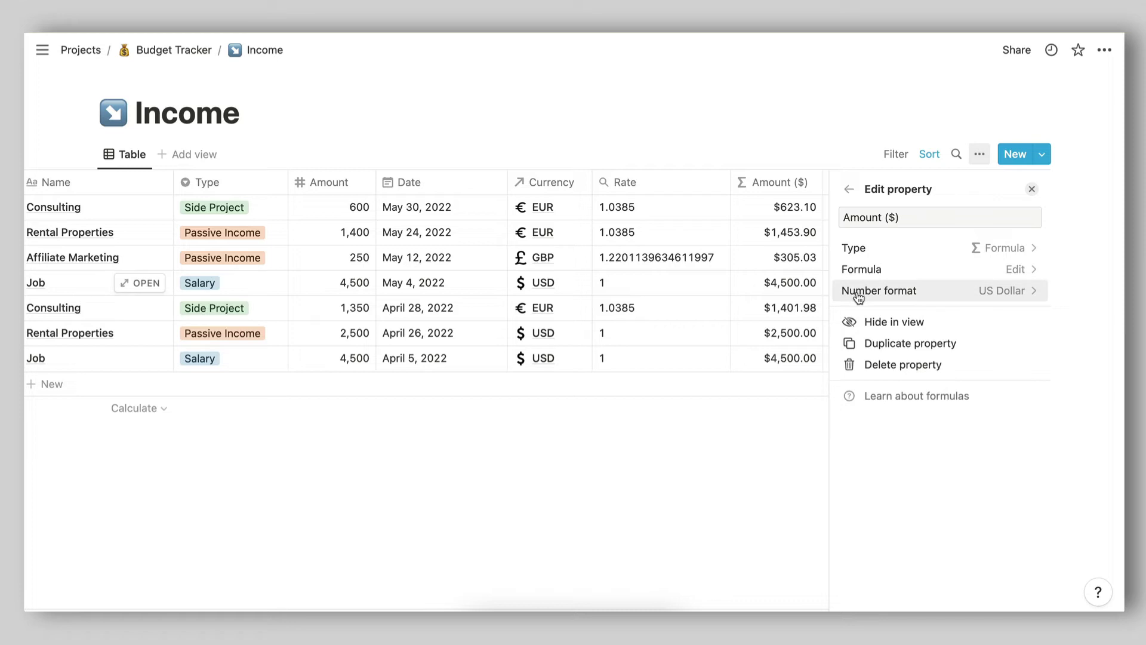
View the number formats offered for the Amount ($) property in the Income table, and close the format list.
{"action": "left_click", "coordinate": [899, 296]}
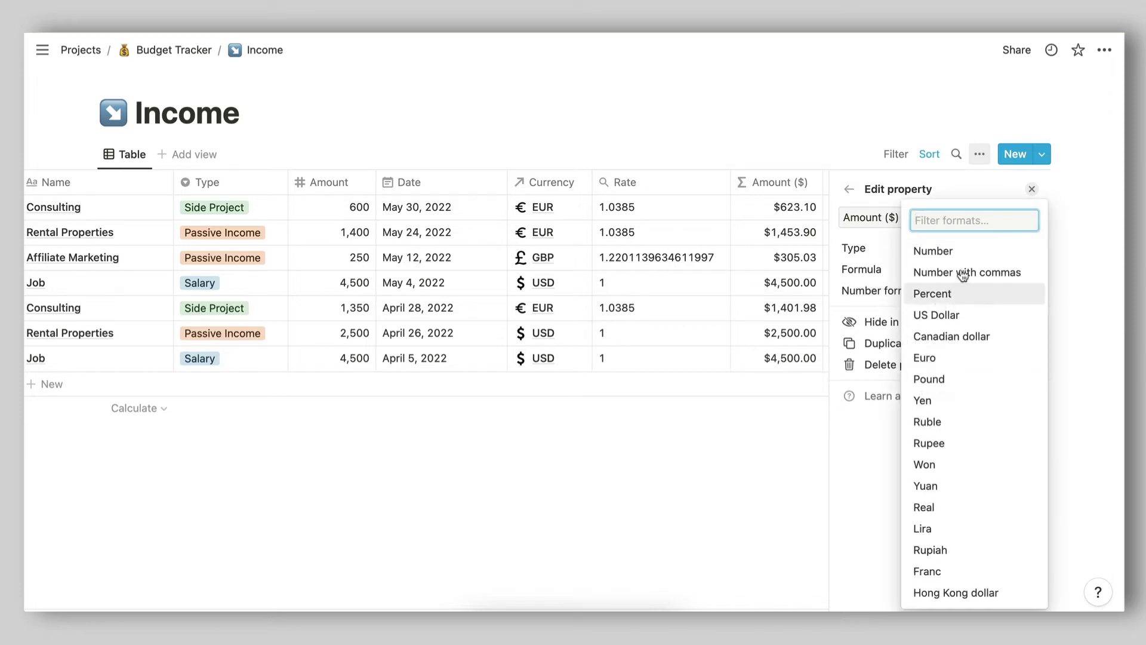
{"action": "left_click", "coordinate": [691, 479]}
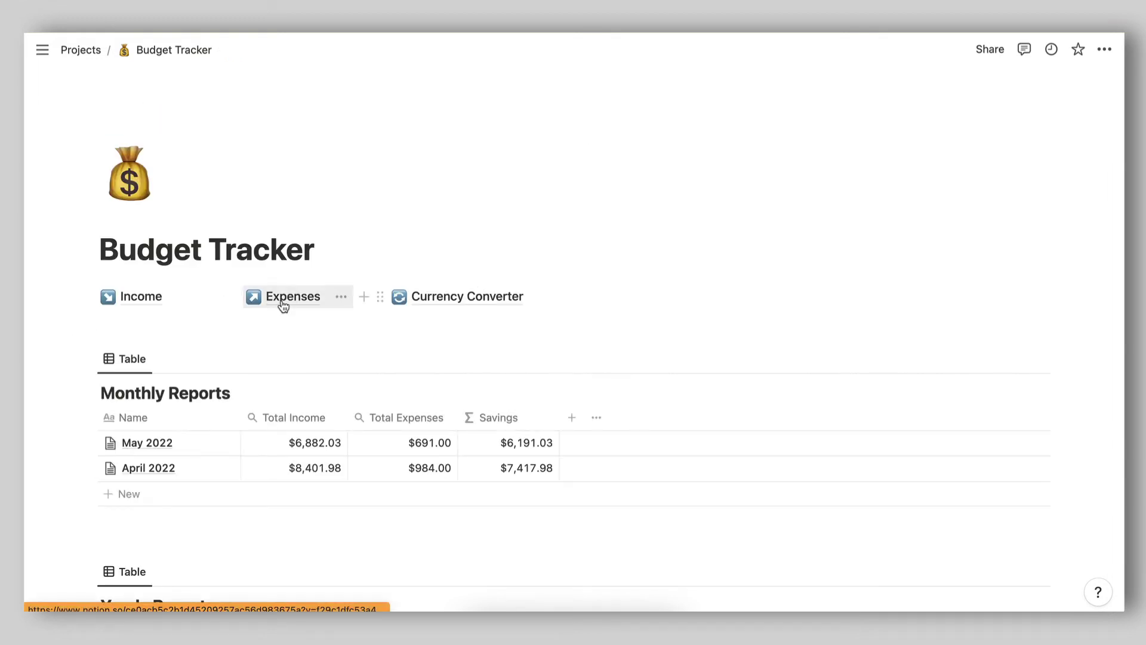
Go to the Expenses database and view the category options available for the latest Gym entry.
{"action": "left_click", "coordinate": [281, 299]}
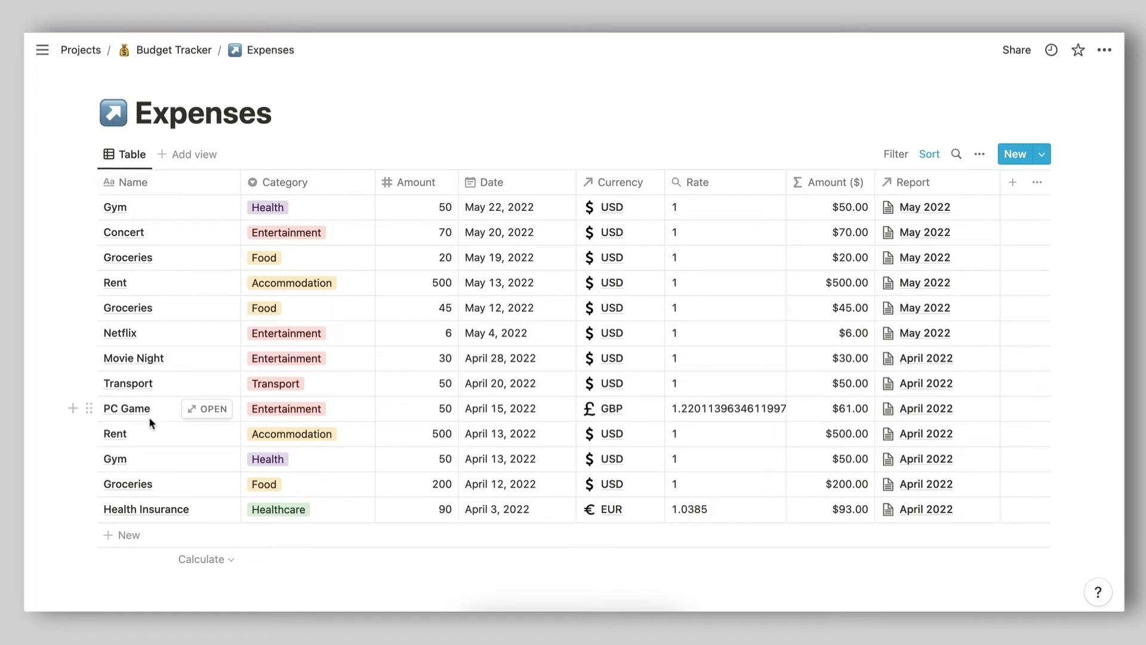
{"action": "left_click", "coordinate": [293, 198]}
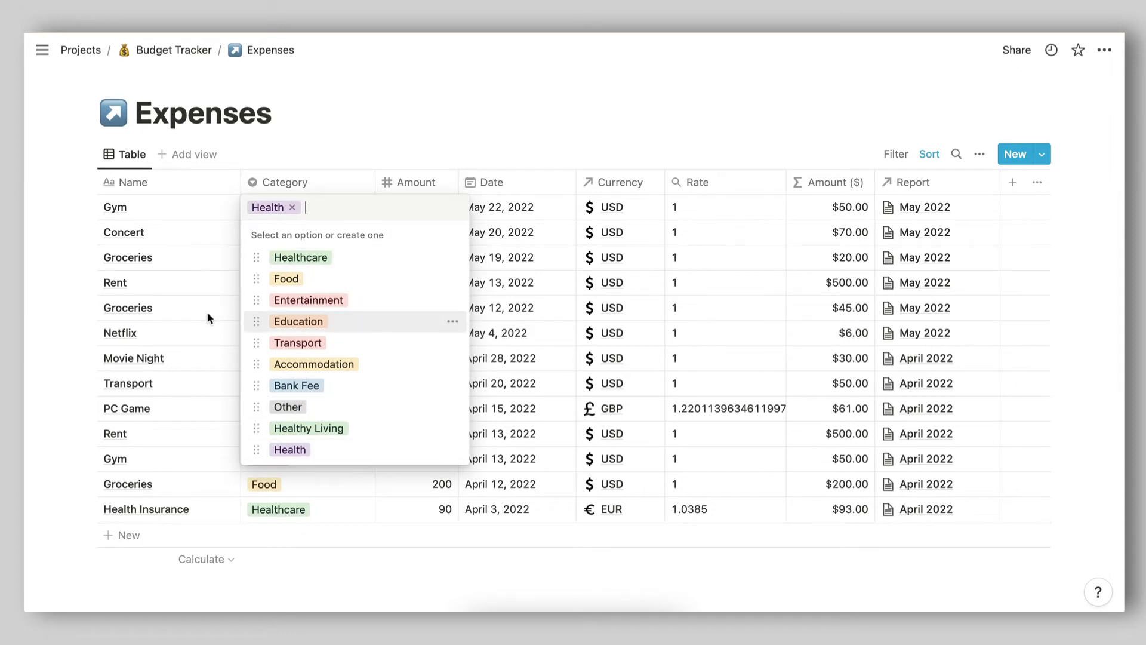
{"action": "key", "text": "Escape"}
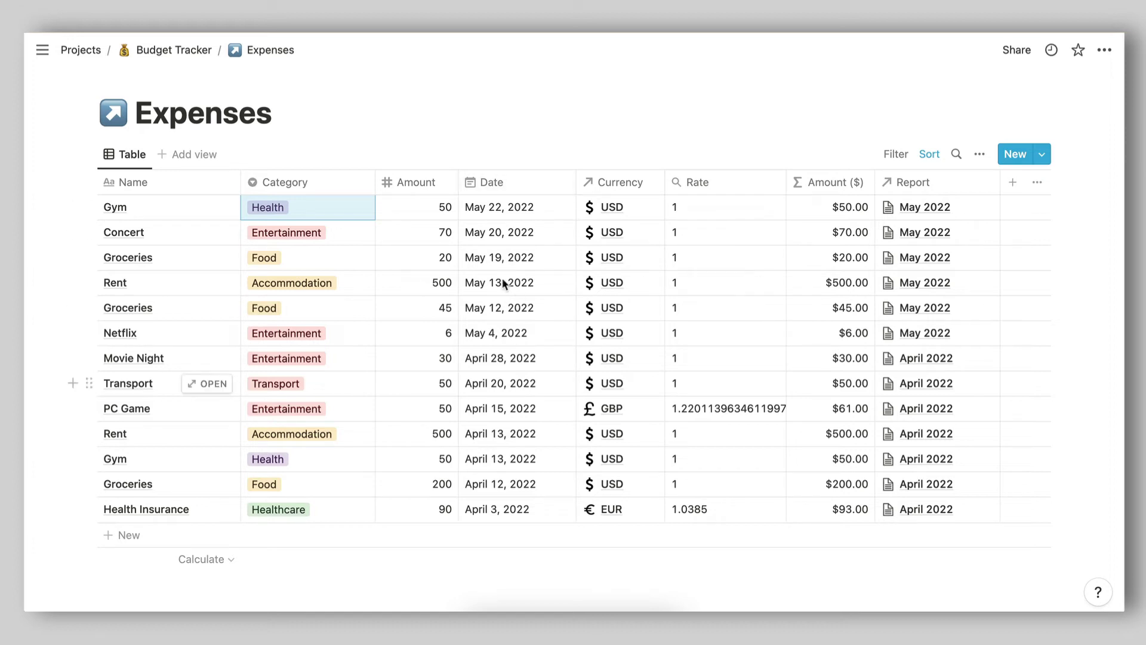
In the Expenses table, turn off Show on Currency Converter for the Currency property and update the relation.
{"action": "left_click", "coordinate": [620, 182]}
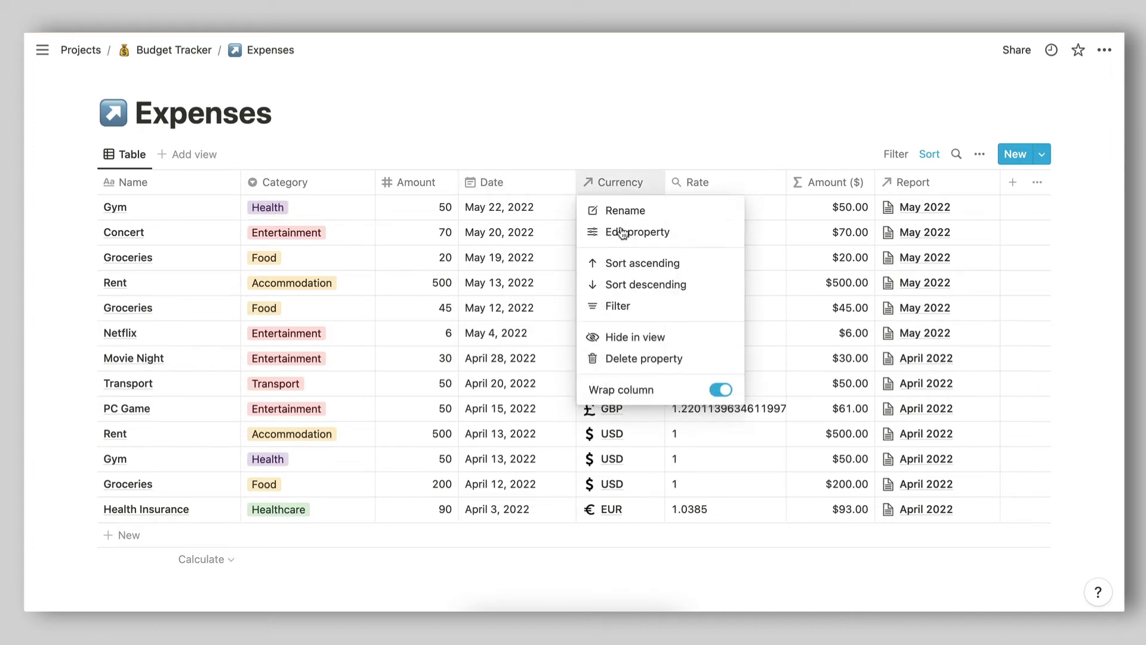
{"action": "left_click", "coordinate": [623, 232]}
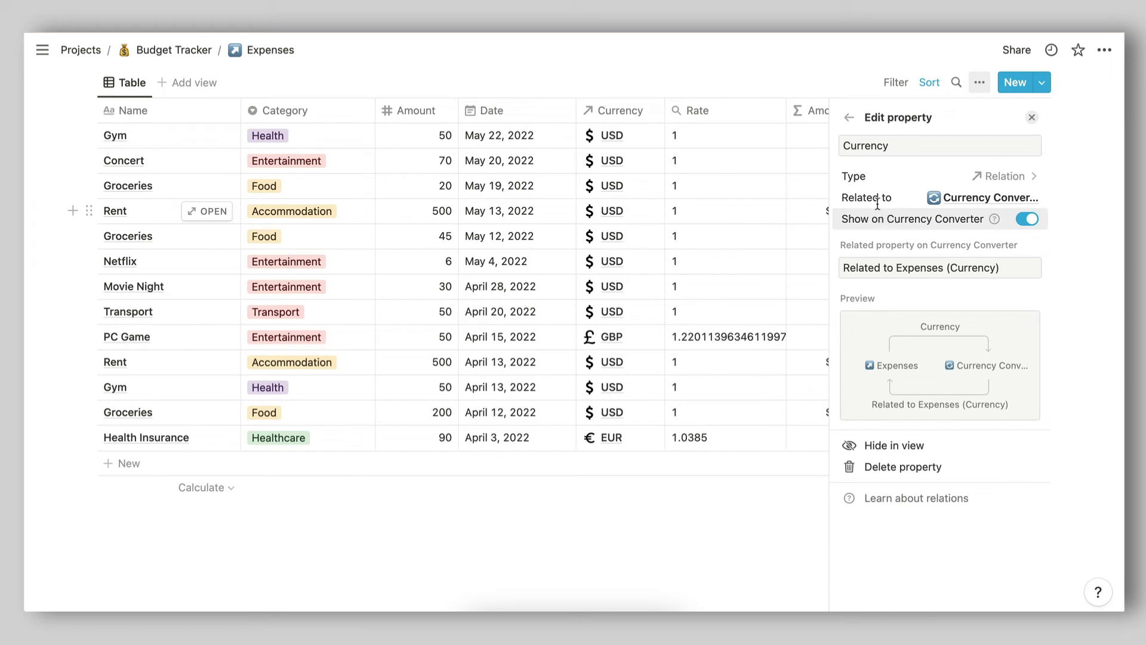
{"action": "left_click", "coordinate": [1027, 219]}
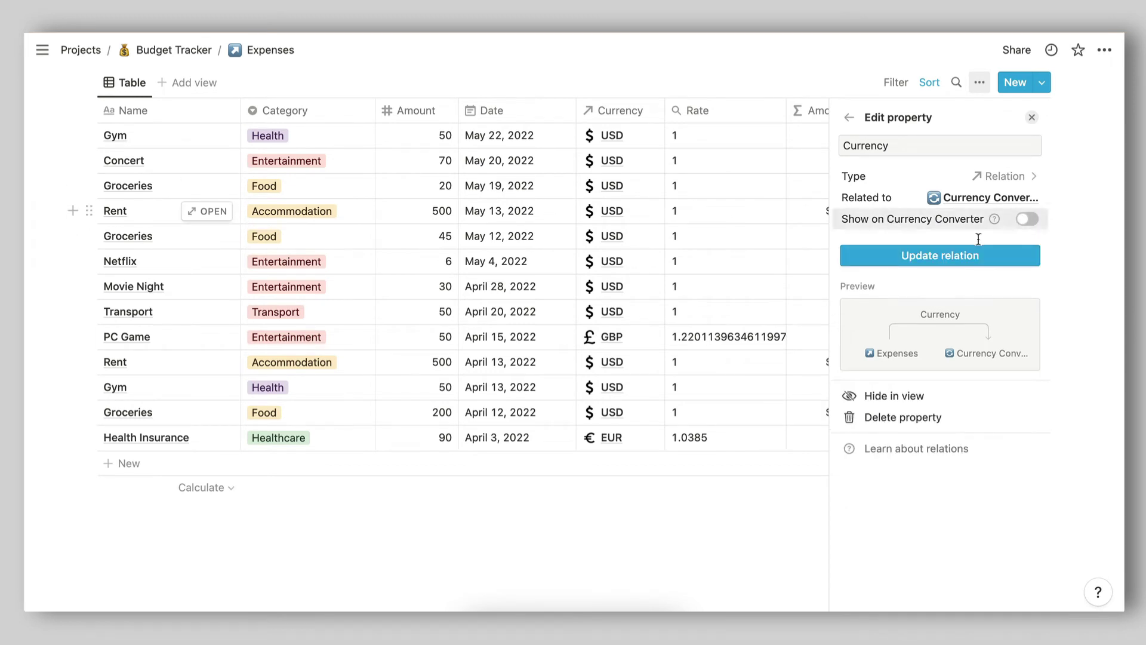
{"action": "left_click", "coordinate": [949, 255]}
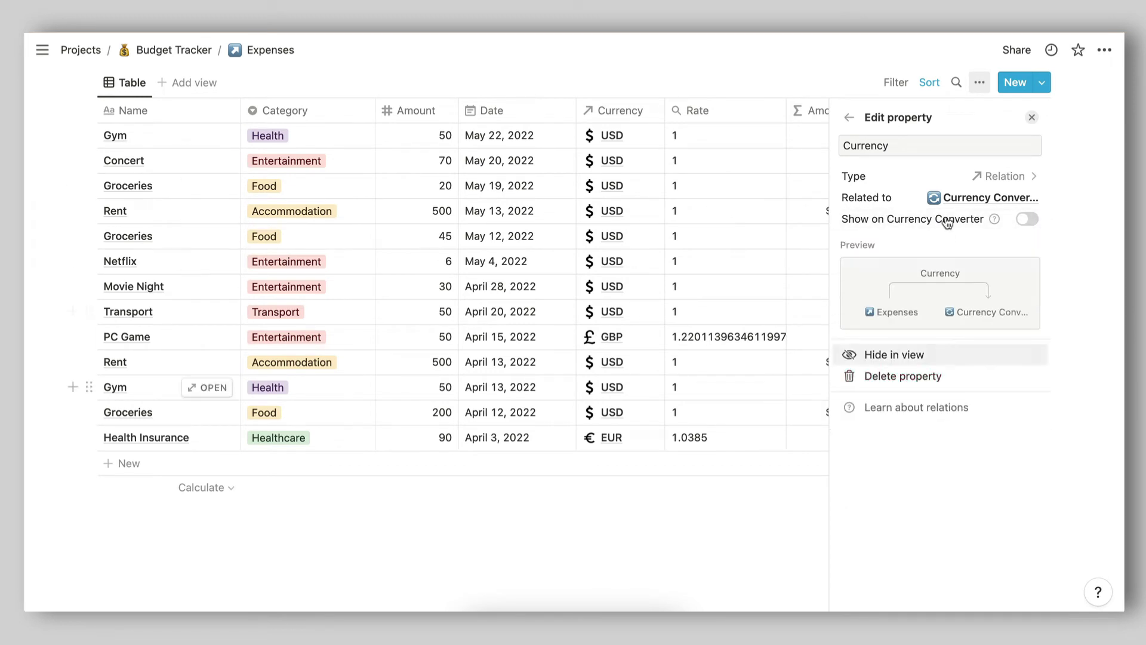
Review the configuration of the Rate rollup property in the Expenses table.
{"action": "left_click", "coordinate": [693, 207]}
{"action": "left_click", "coordinate": [713, 114]}
{"action": "left_click", "coordinate": [713, 158]}
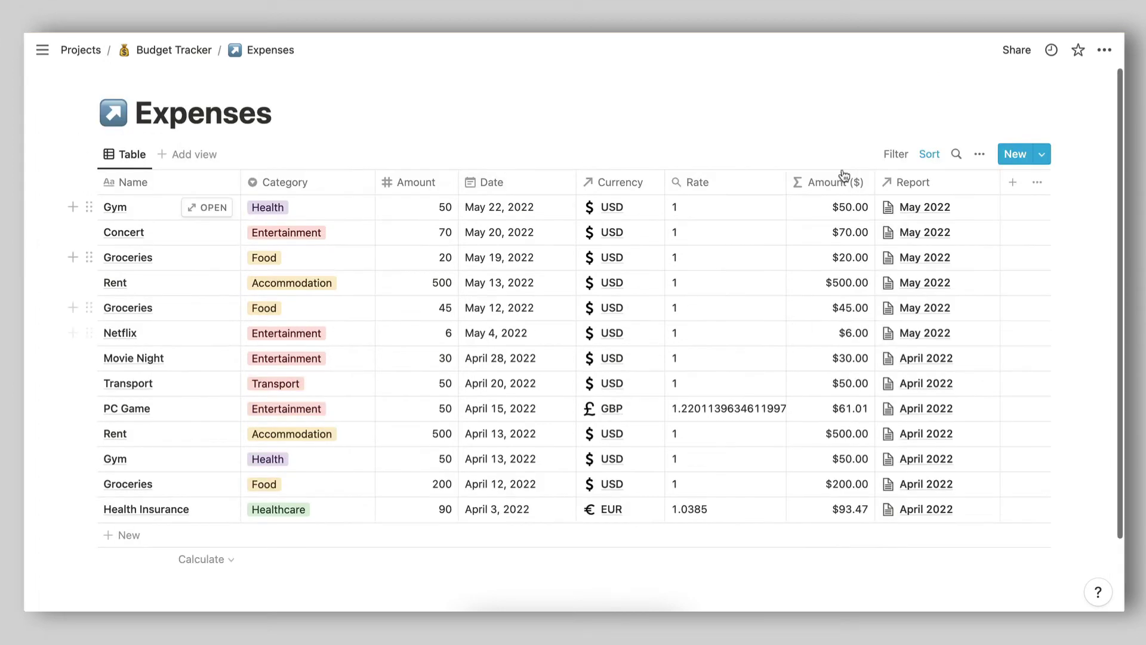
Examine how the Expenses table's Amount ($) formula multiplies Amount by Rate using toNumber, and close the property settings.
{"action": "left_click", "coordinate": [831, 181]}
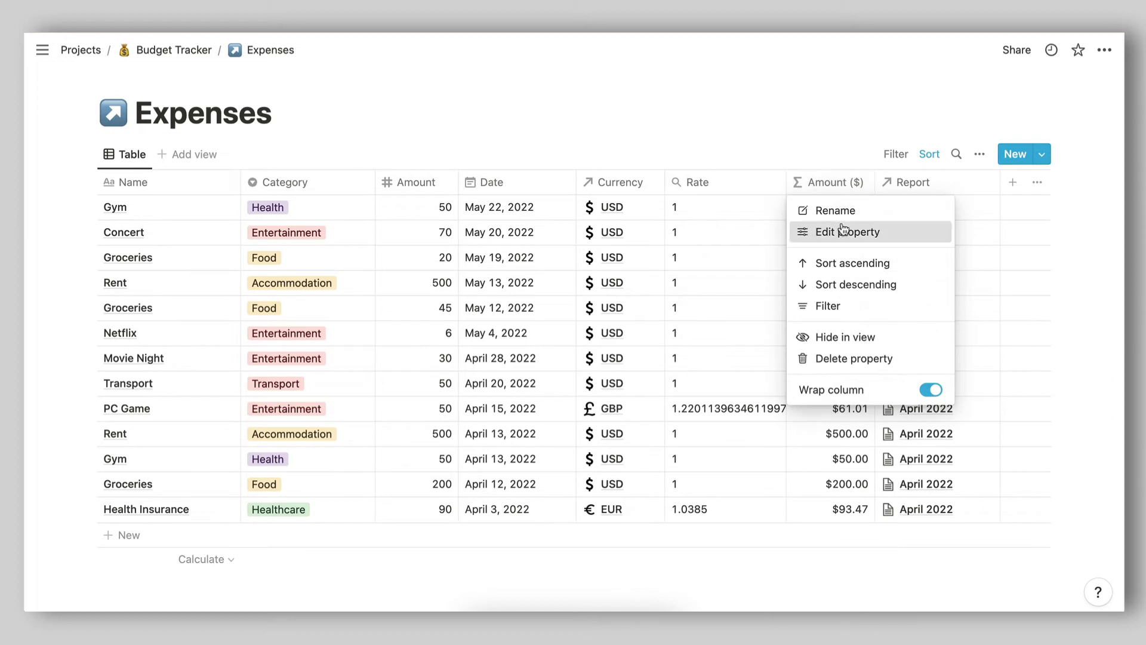
{"action": "left_click", "coordinate": [848, 227]}
{"action": "left_click", "coordinate": [908, 197]}
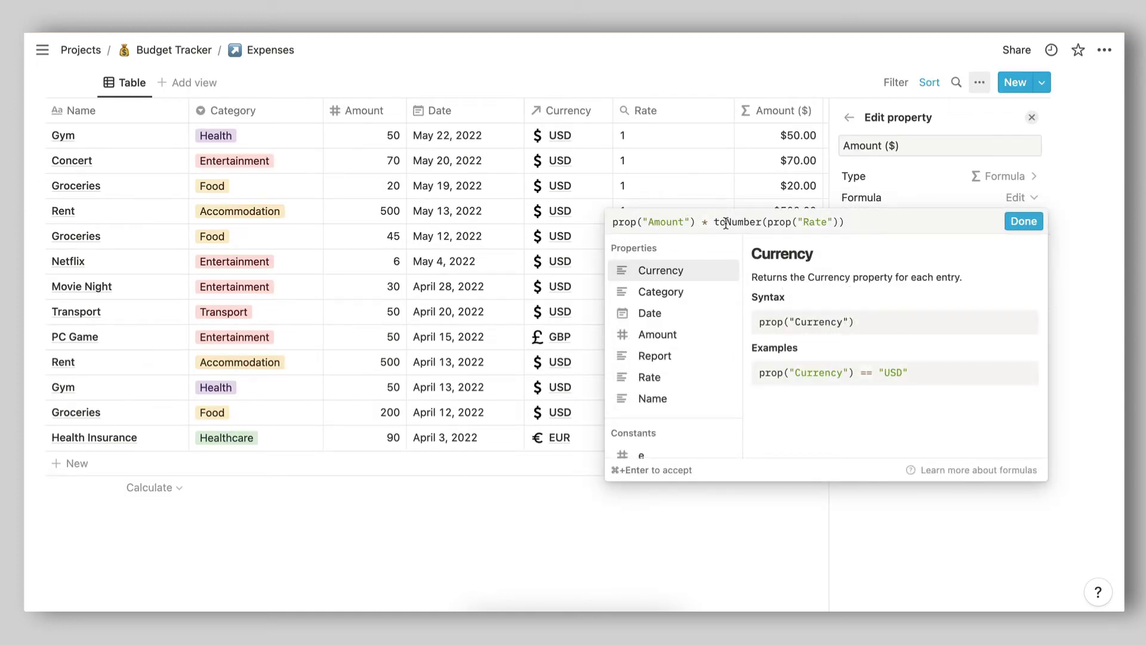
{"action": "left_click_drag", "start_coordinate": [769, 223], "coordinate": [830, 223]}
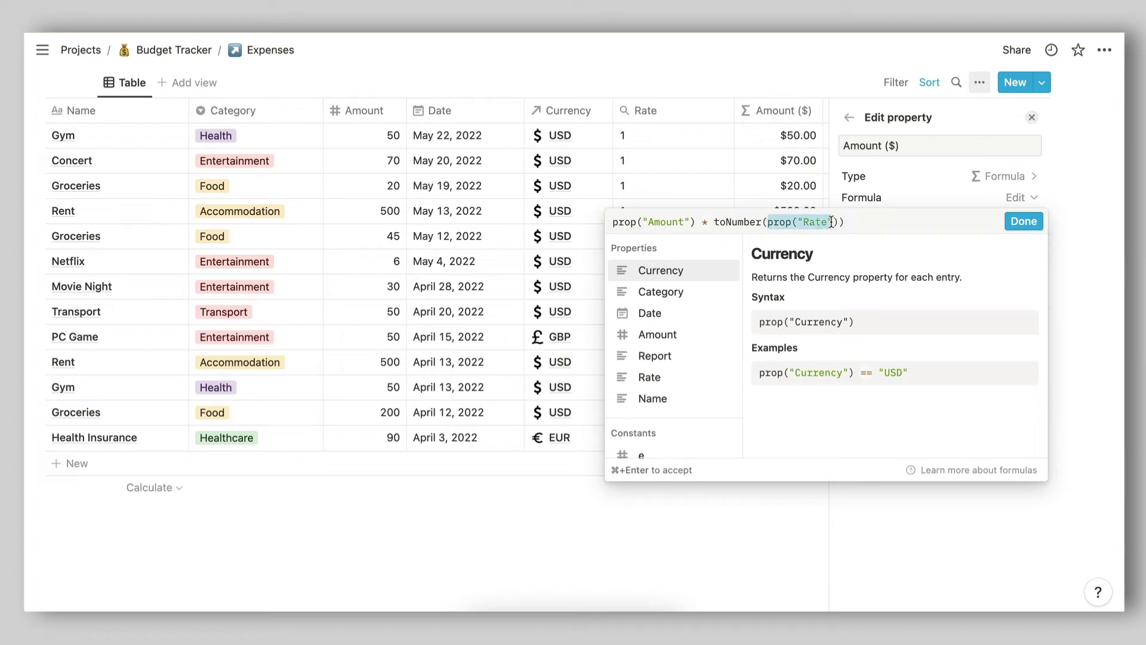
{"action": "left_click", "coordinate": [839, 221]}
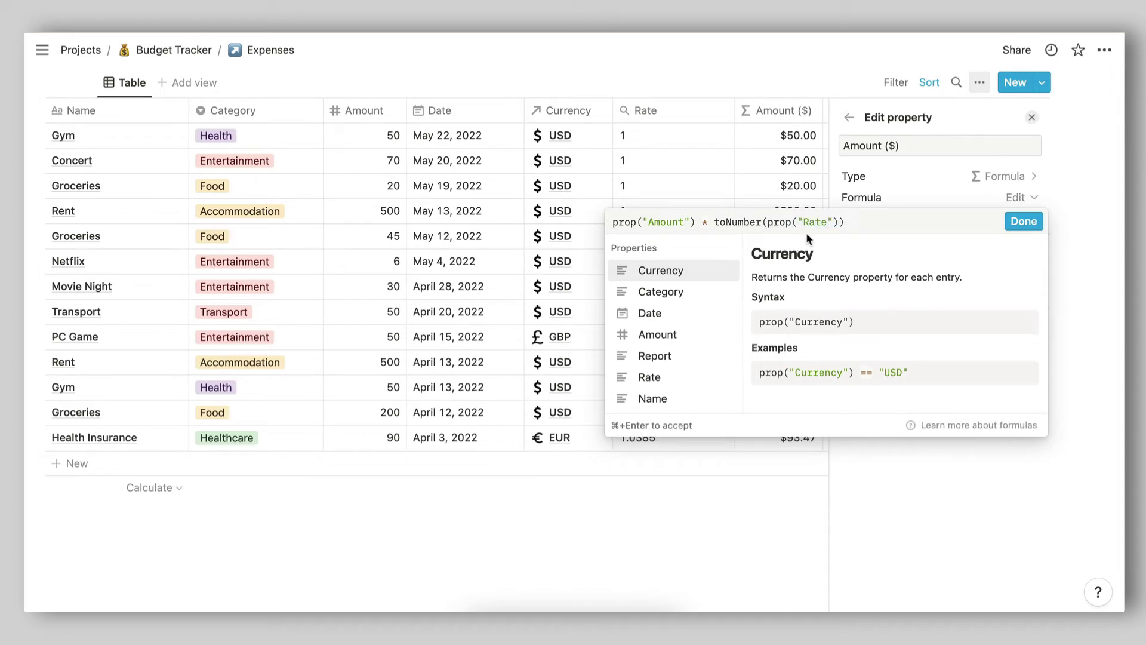
{"action": "left_click", "coordinate": [766, 222]}
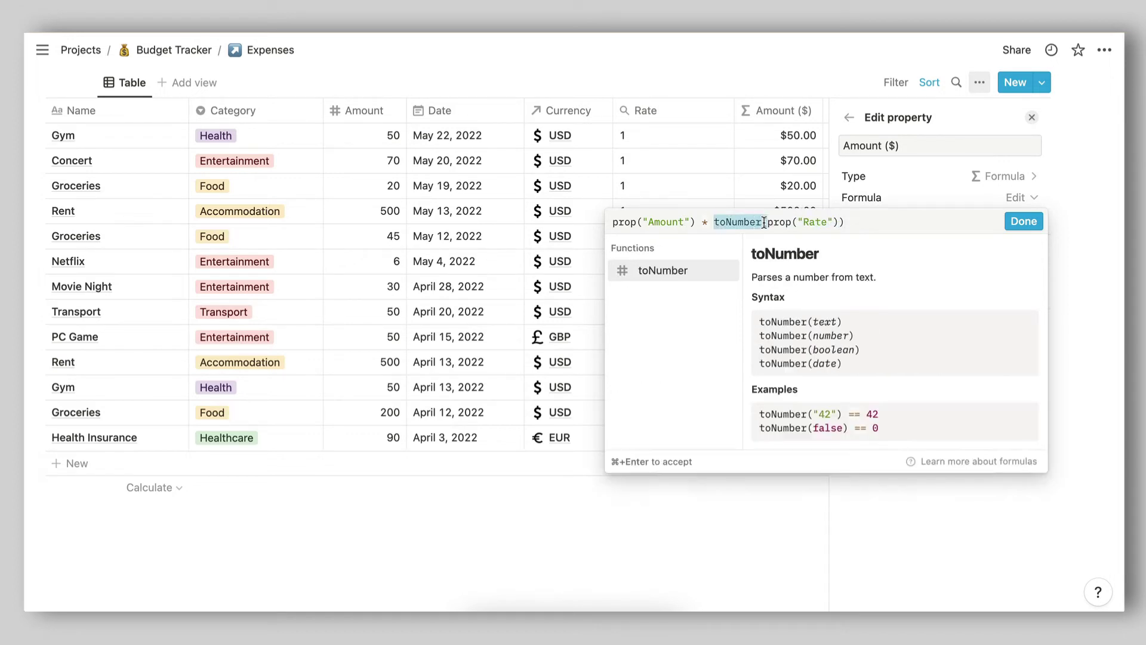
{"action": "left_click", "coordinate": [1023, 222]}
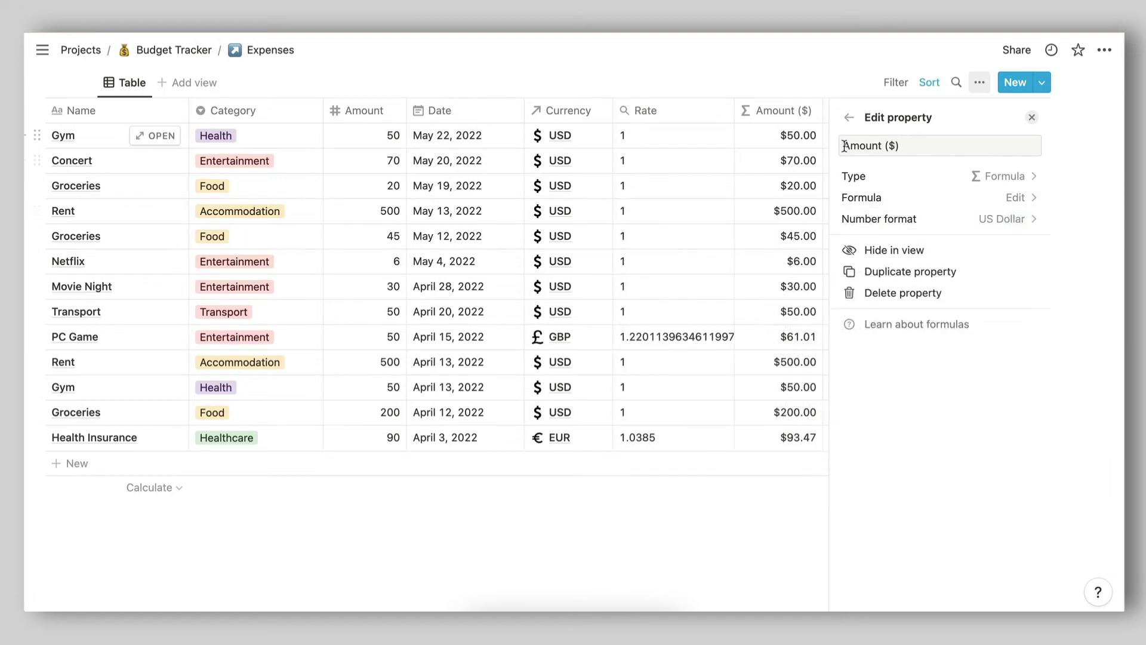
{"action": "left_click", "coordinate": [686, 80]}
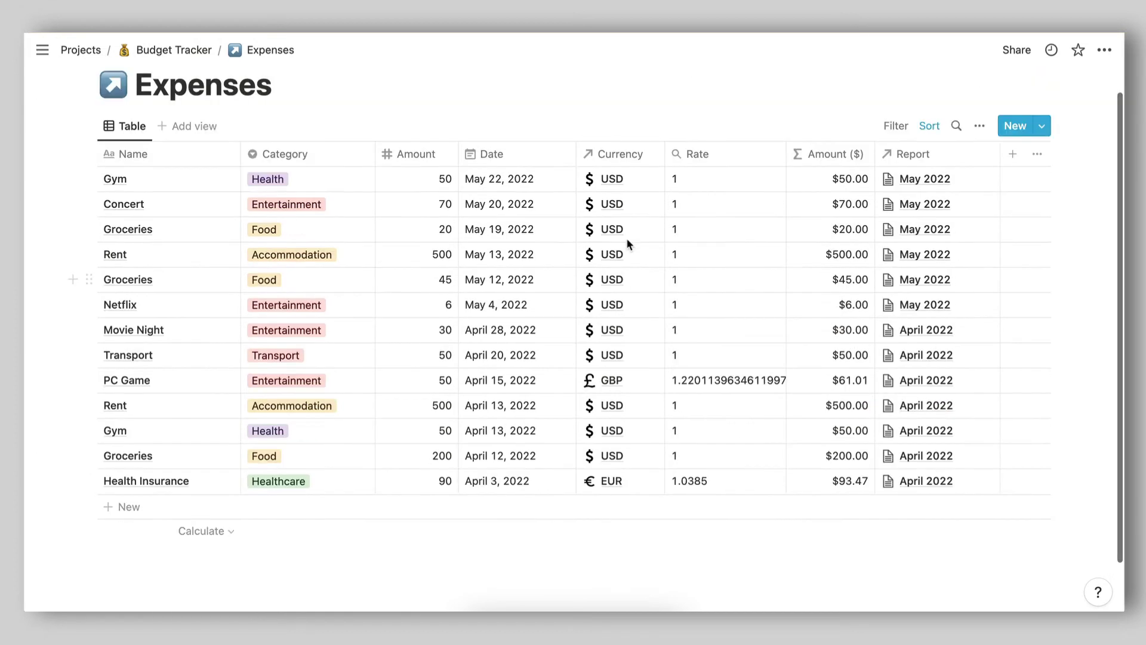
Return to the Budget Tracker page and look over its Monthly Reports and Yearly Reports tables.
{"action": "scroll", "coordinate": [575, 277], "scroll_direction": "left", "scroll_amount": 5}
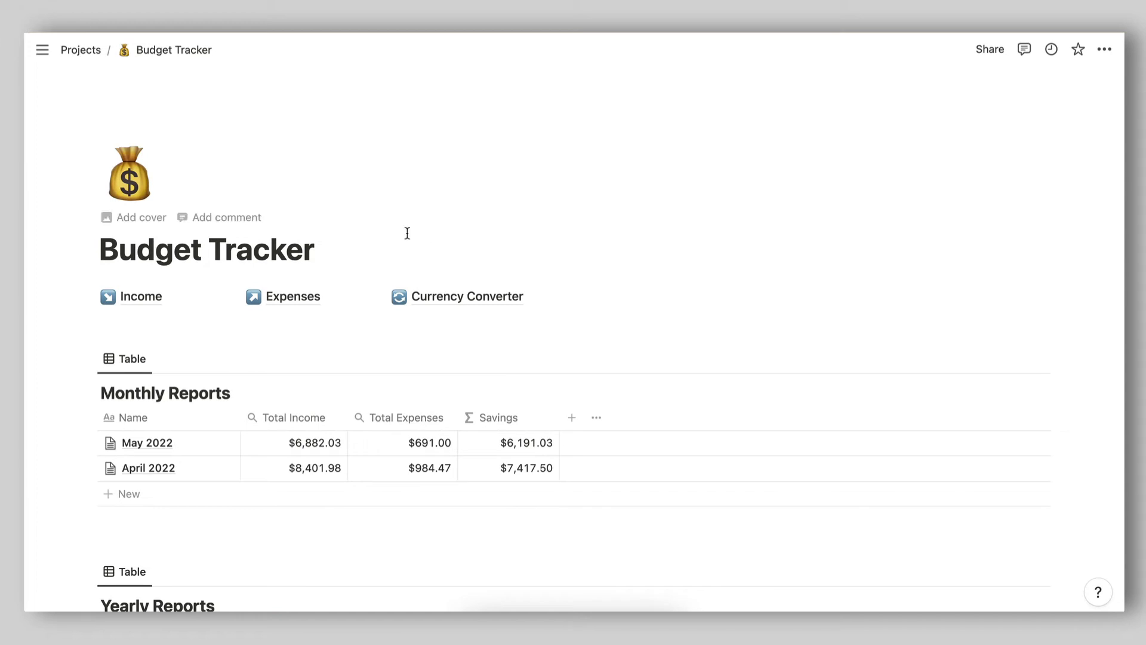
{"action": "scroll", "coordinate": [405, 230], "scroll_direction": "down", "scroll_amount": 2}
{"action": "scroll", "coordinate": [379, 299], "scroll_direction": "up", "scroll_amount": 1}
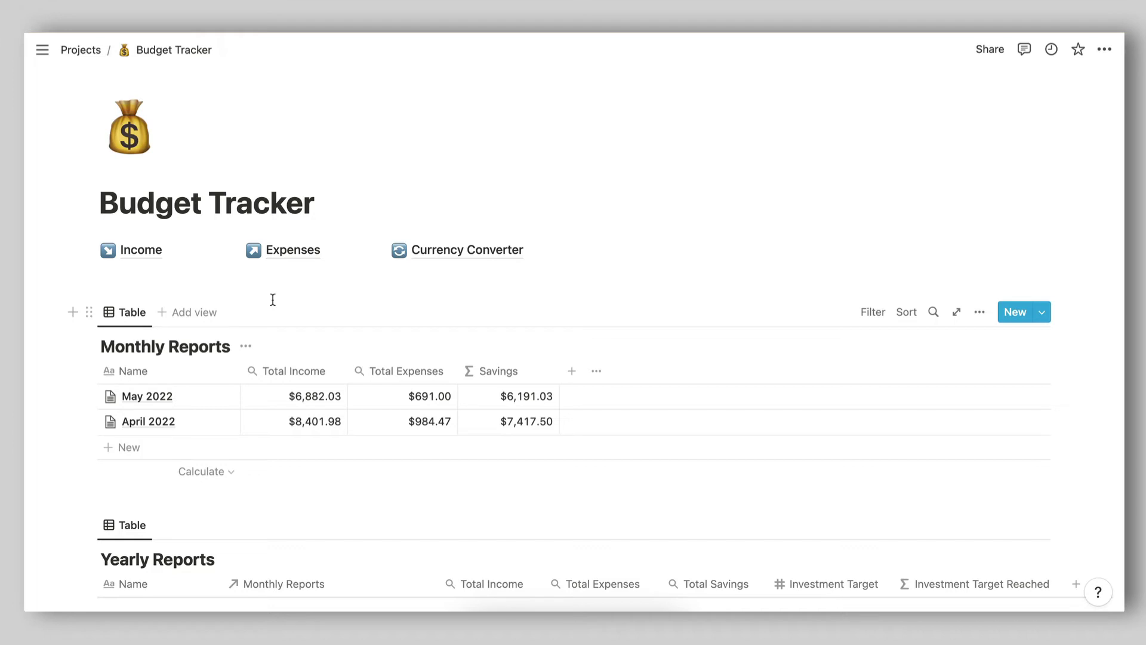
{"action": "scroll", "coordinate": [246, 385], "scroll_direction": "down", "scroll_amount": 1}
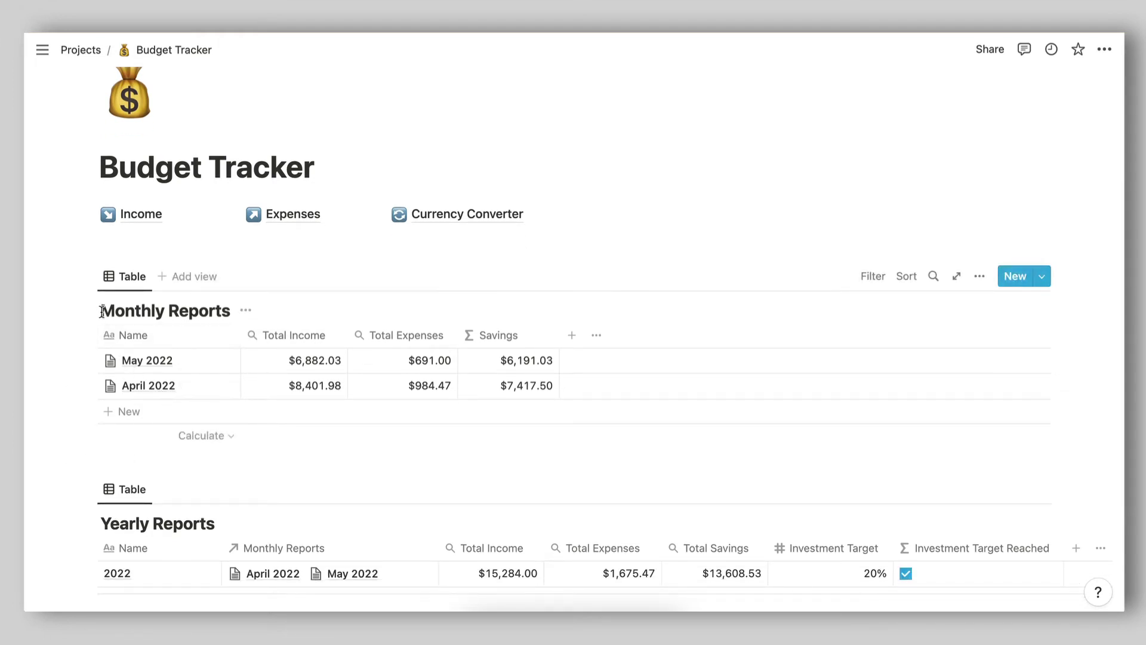
{"action": "double_click", "coordinate": [141, 311]}
{"action": "left_click_drag", "start_coordinate": [204, 314], "coordinate": [227, 313]}
{"action": "left_click", "coordinate": [229, 315]}
{"action": "scroll", "coordinate": [233, 346], "scroll_direction": "up", "scroll_amount": 1}
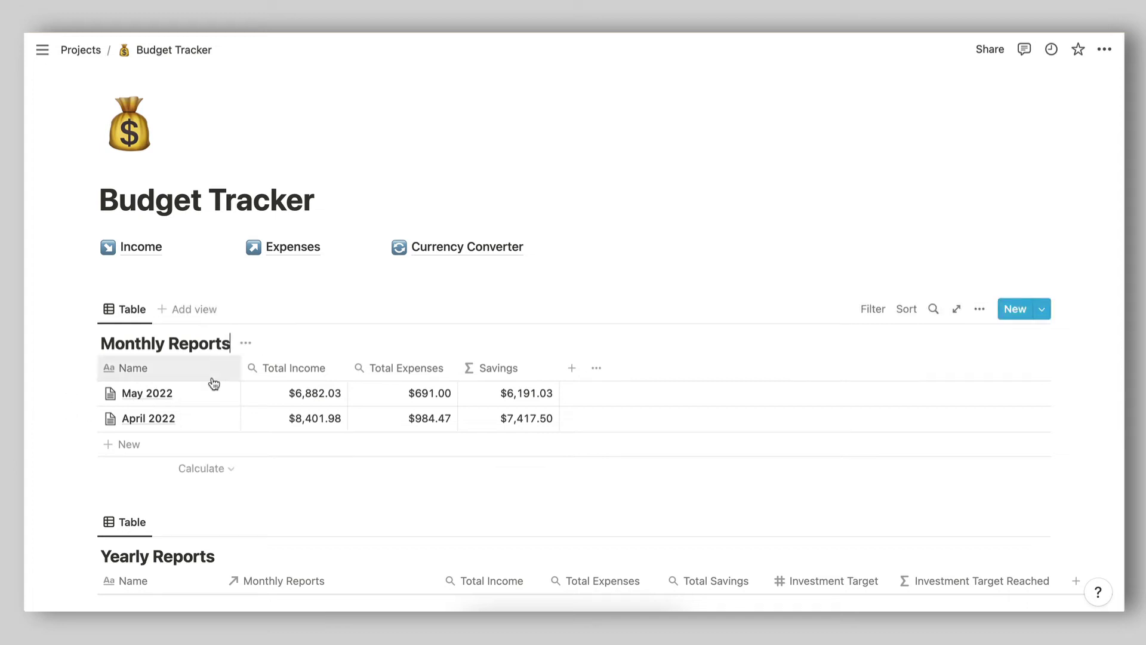
Show the hidden Income and Expenses relation properties in the Monthly Reports table.
{"action": "left_click", "coordinate": [979, 308]}
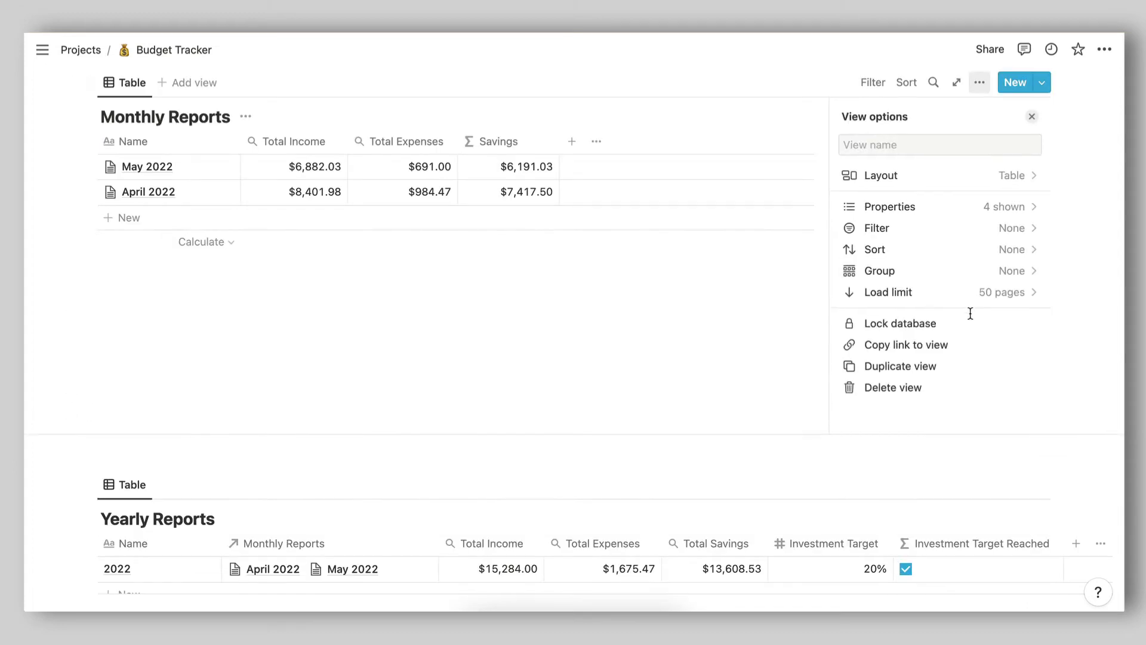
{"action": "left_click", "coordinate": [889, 209]}
{"action": "scroll", "coordinate": [931, 346], "scroll_direction": "down", "scroll_amount": 2}
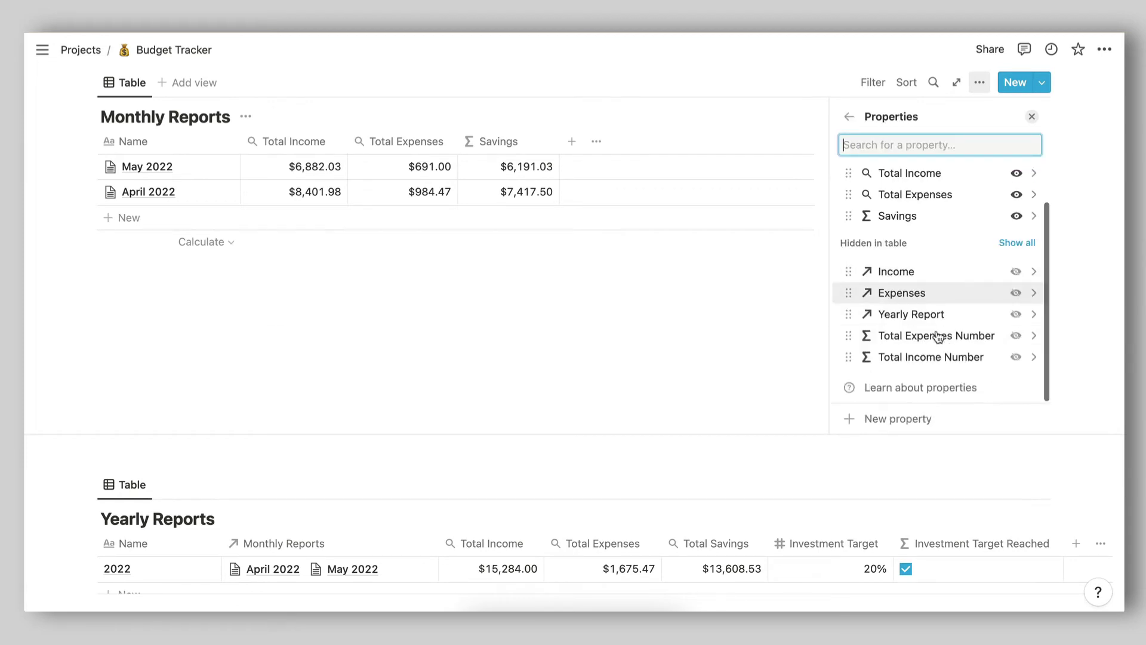
{"action": "left_click", "coordinate": [1015, 273]}
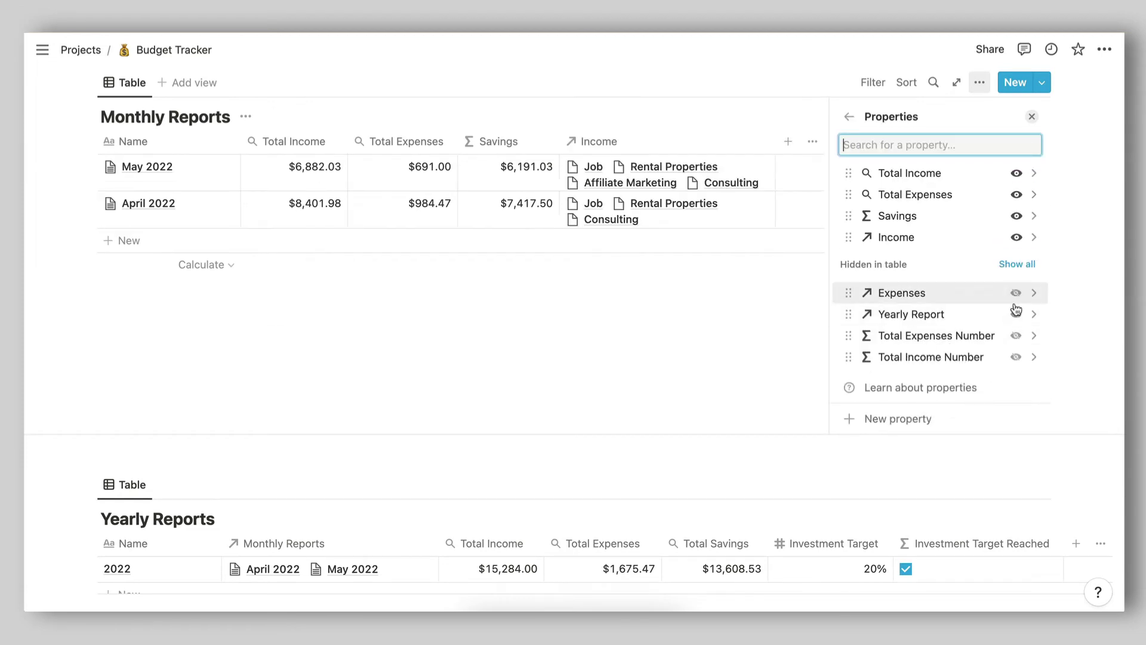
{"action": "left_click", "coordinate": [1015, 292]}
{"action": "left_click", "coordinate": [492, 288]}
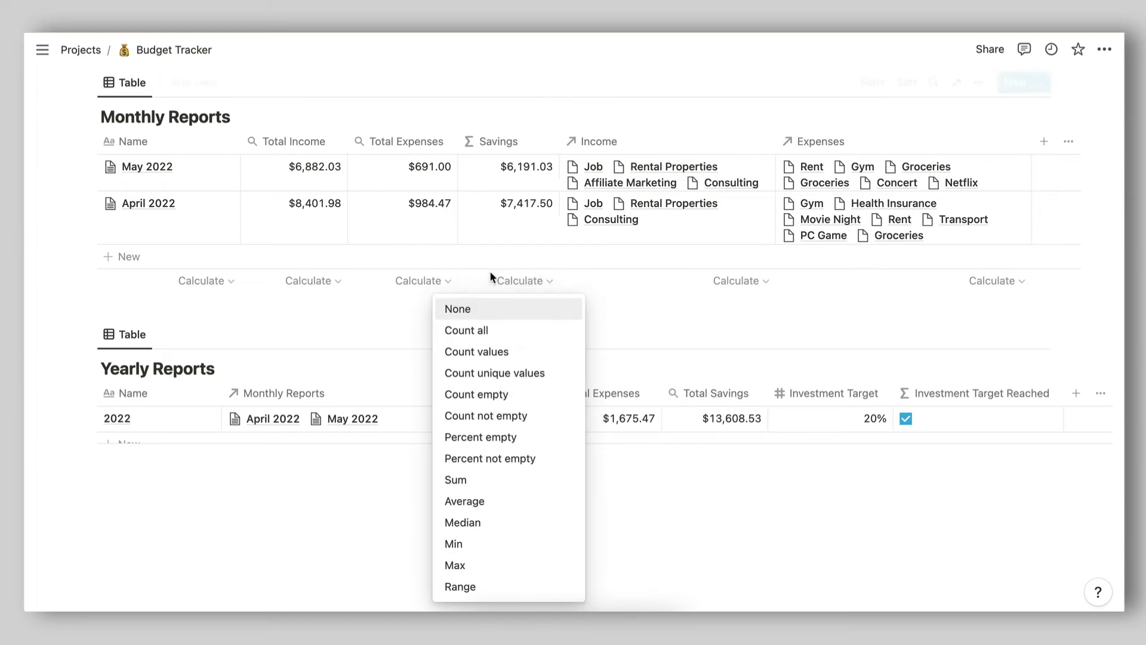
Move the Income and Expenses columns directly after the Name column in Monthly Reports.
{"action": "scroll", "coordinate": [490, 270], "scroll_direction": "up", "scroll_amount": 2}
{"action": "left_click_drag", "start_coordinate": [609, 202], "coordinate": [328, 205]}
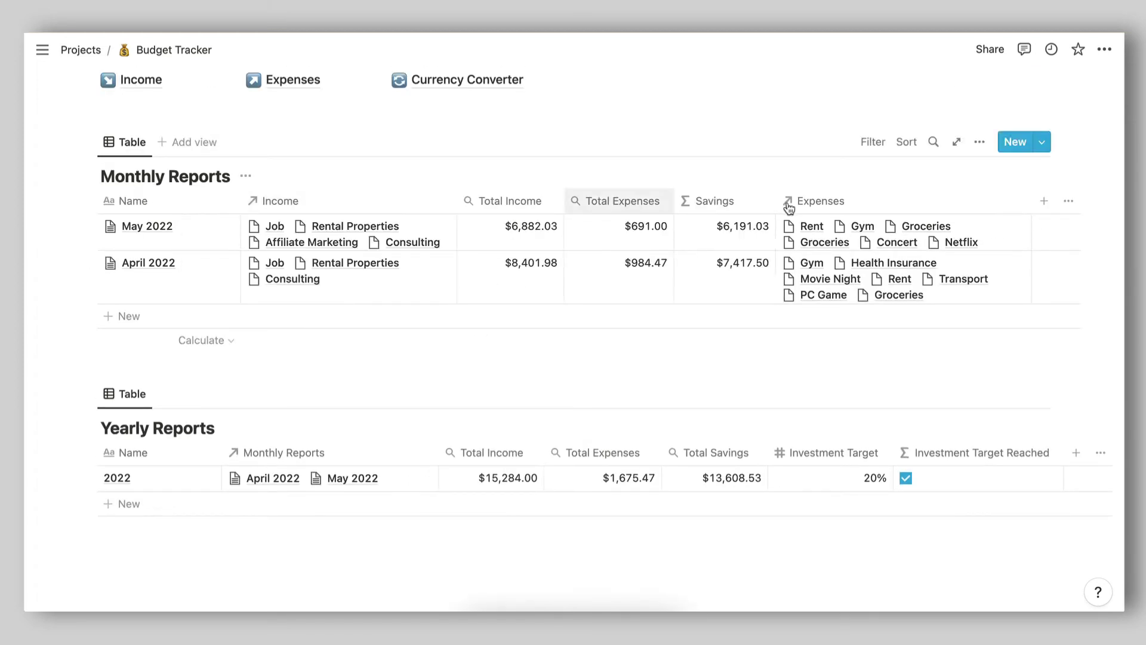
{"action": "left_click_drag", "start_coordinate": [785, 206], "coordinate": [366, 202]}
Review how the Income property in Monthly Reports relates to the Income database, and close its settings.
{"action": "left_click", "coordinate": [346, 203]}
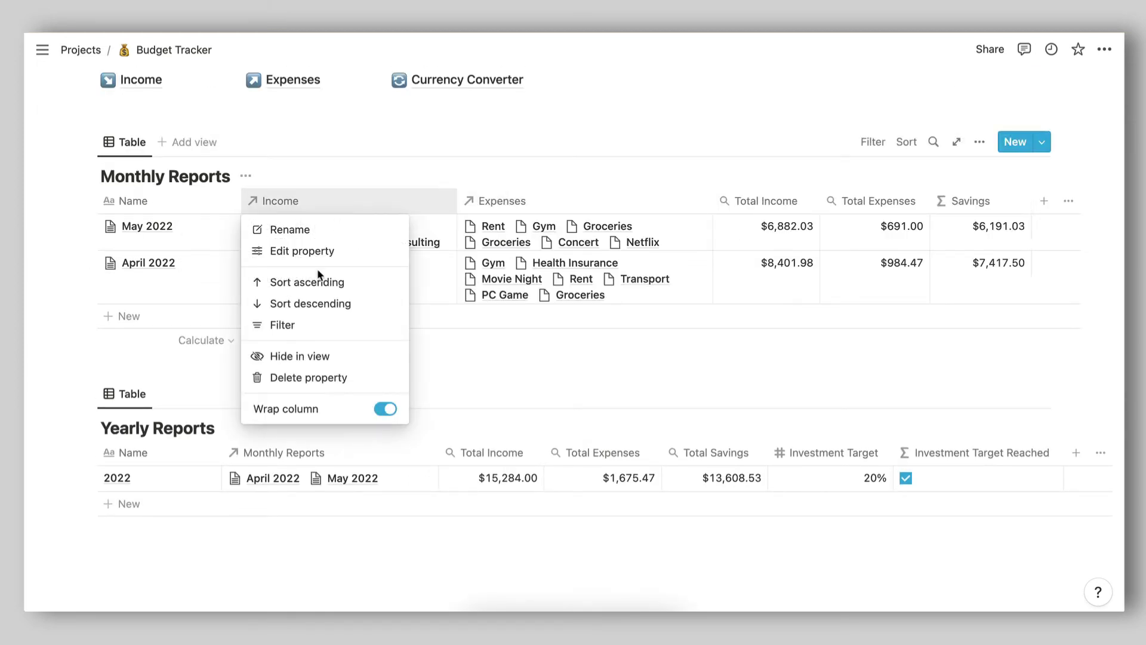
{"action": "left_click", "coordinate": [350, 251]}
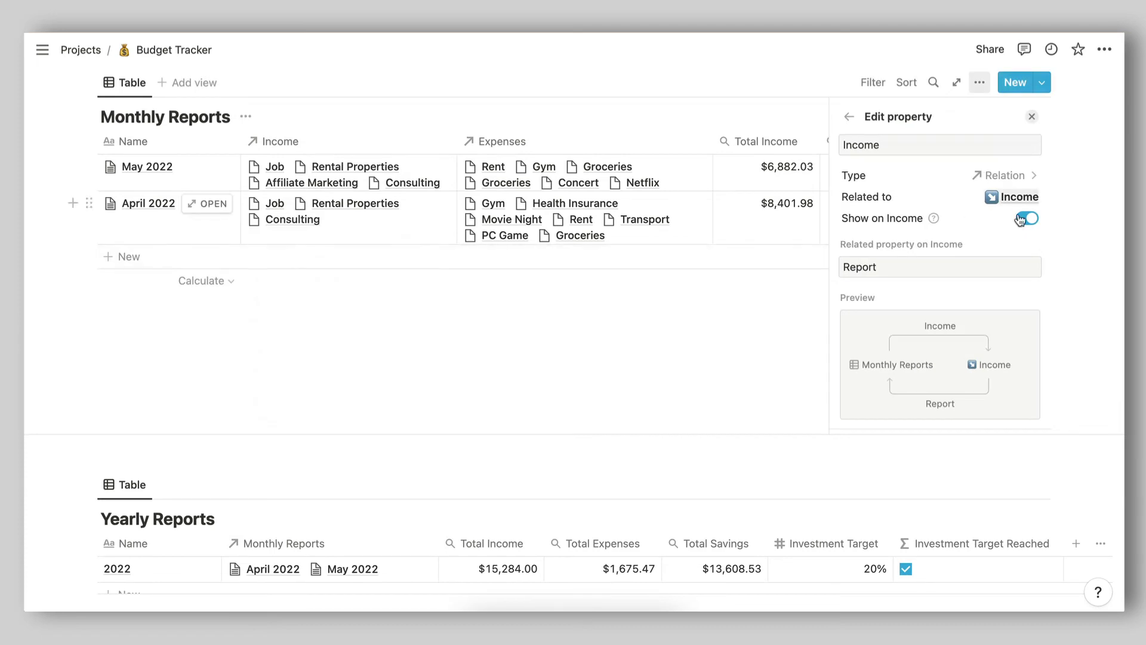
{"action": "left_click", "coordinate": [583, 402]}
Review the Expenses relation's configuration in Monthly Reports and the entries linked to April 2022, and close the linked list.
{"action": "scroll", "coordinate": [583, 401], "scroll_direction": "up", "scroll_amount": 3}
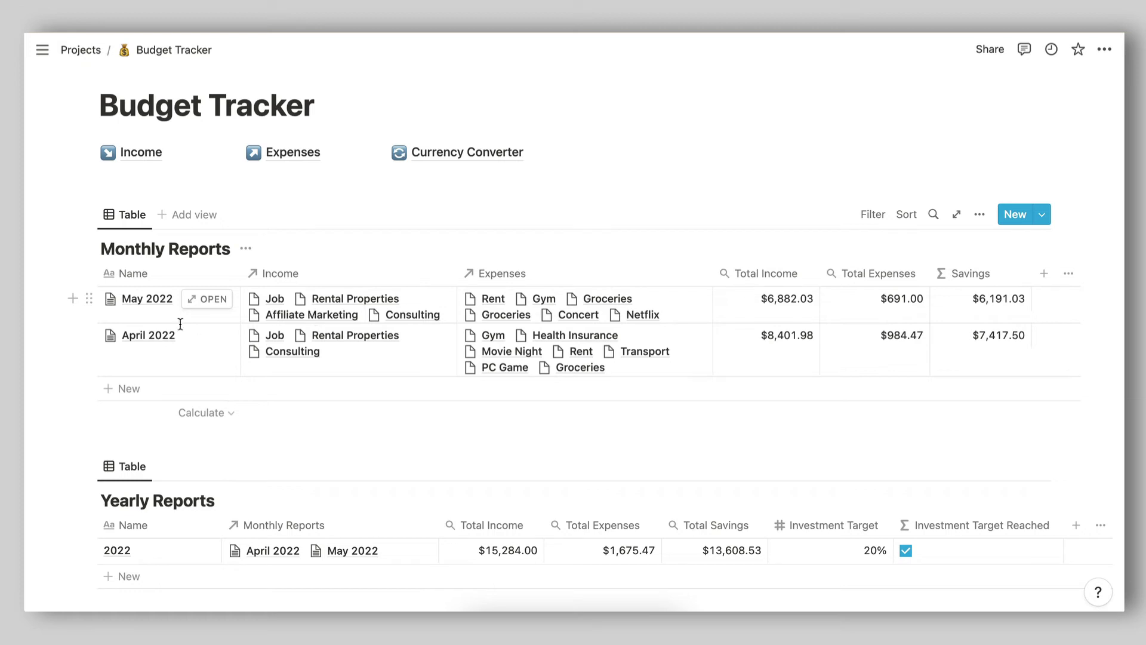
{"action": "scroll", "coordinate": [358, 334], "scroll_direction": "up", "scroll_amount": 2}
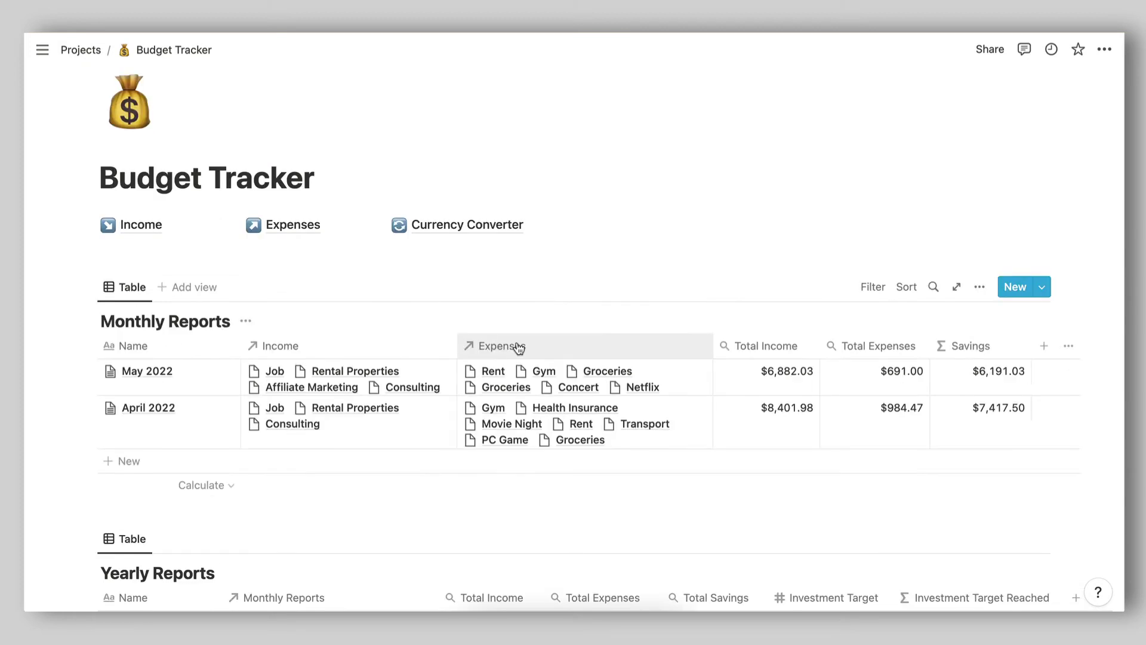
{"action": "left_click", "coordinate": [514, 345]}
{"action": "left_click", "coordinate": [518, 396]}
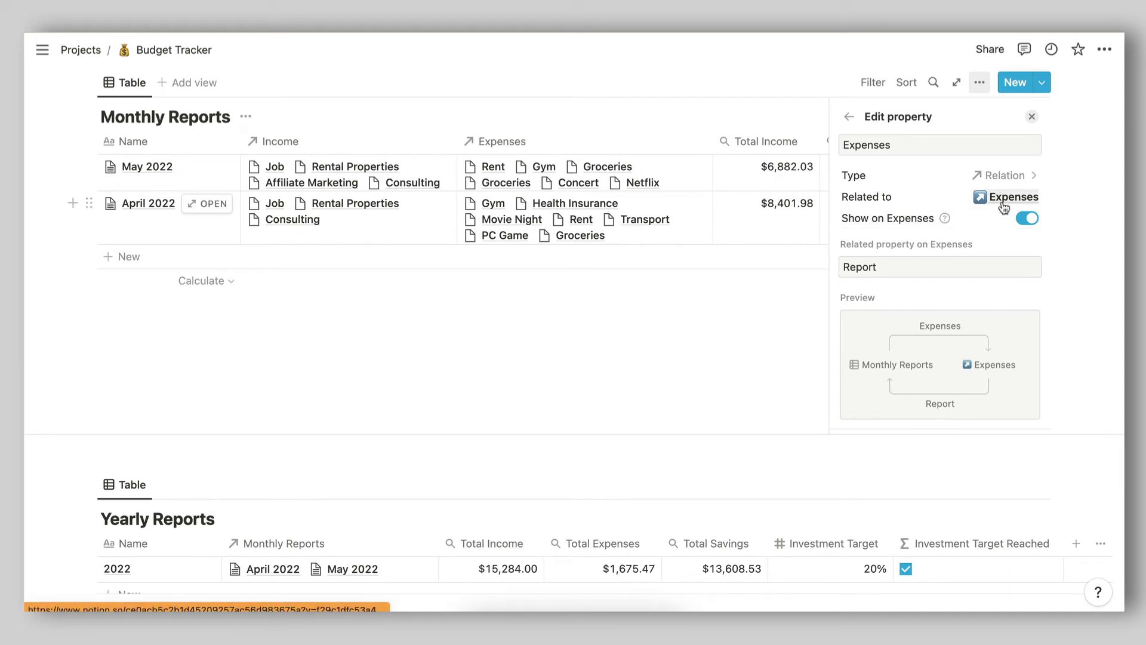
{"action": "left_click", "coordinate": [584, 203]}
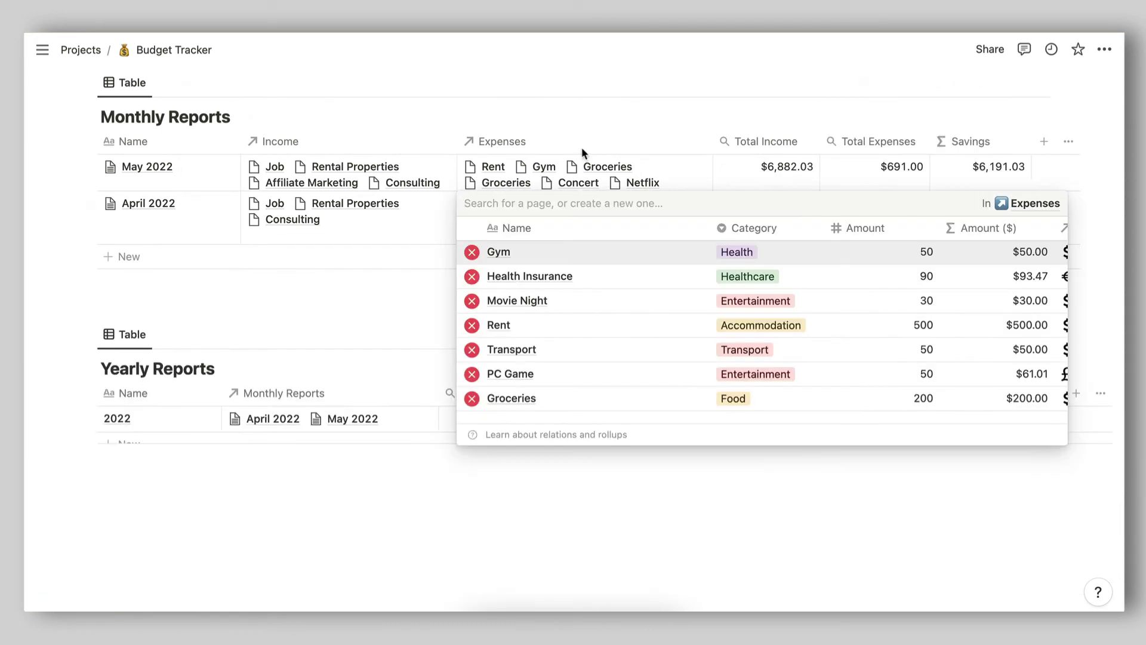
{"action": "key", "text": "Escape"}
Review the Total Income rollup's relation, property and calculation settings in Monthly Reports, including the available rollup properties, and close them.
{"action": "scroll", "coordinate": [584, 154], "scroll_direction": "up", "scroll_amount": 3}
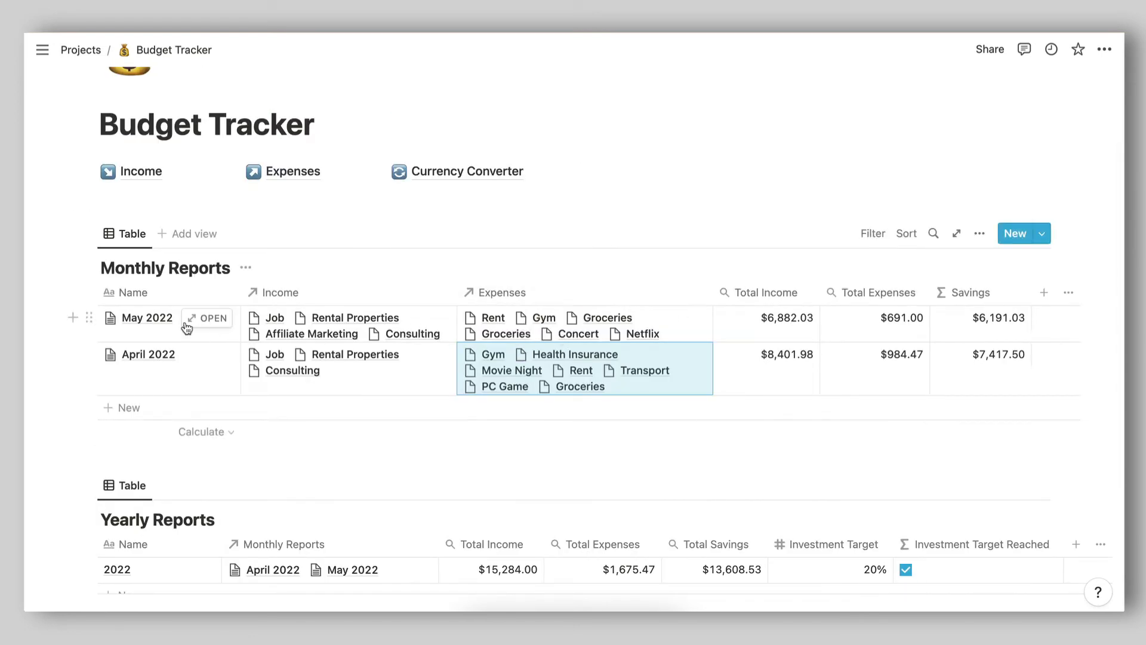
{"action": "scroll", "coordinate": [636, 350], "scroll_direction": "up", "scroll_amount": 2}
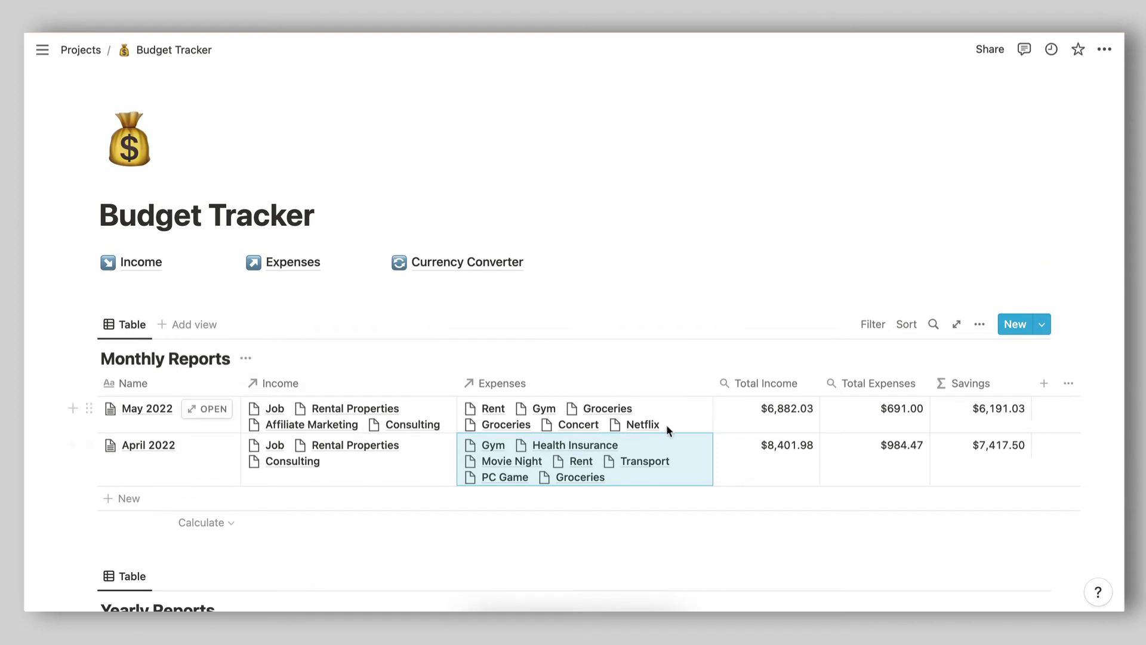
{"action": "scroll", "coordinate": [627, 430], "scroll_direction": "right", "scroll_amount": 1}
{"action": "left_click", "coordinate": [742, 387]}
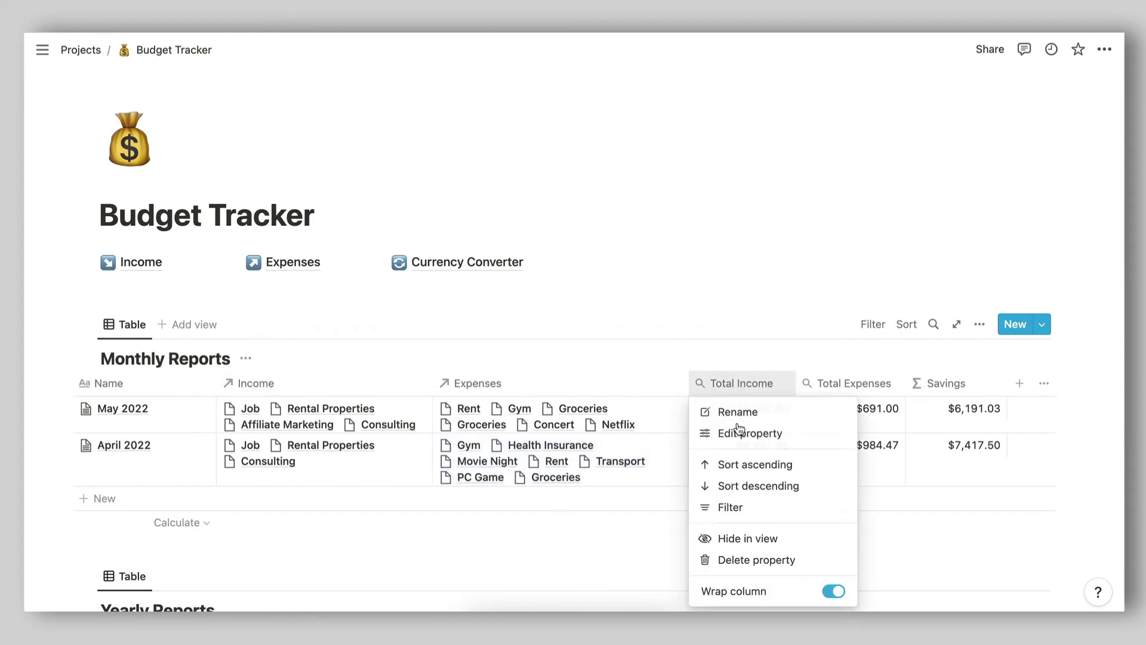
{"action": "left_click", "coordinate": [734, 434]}
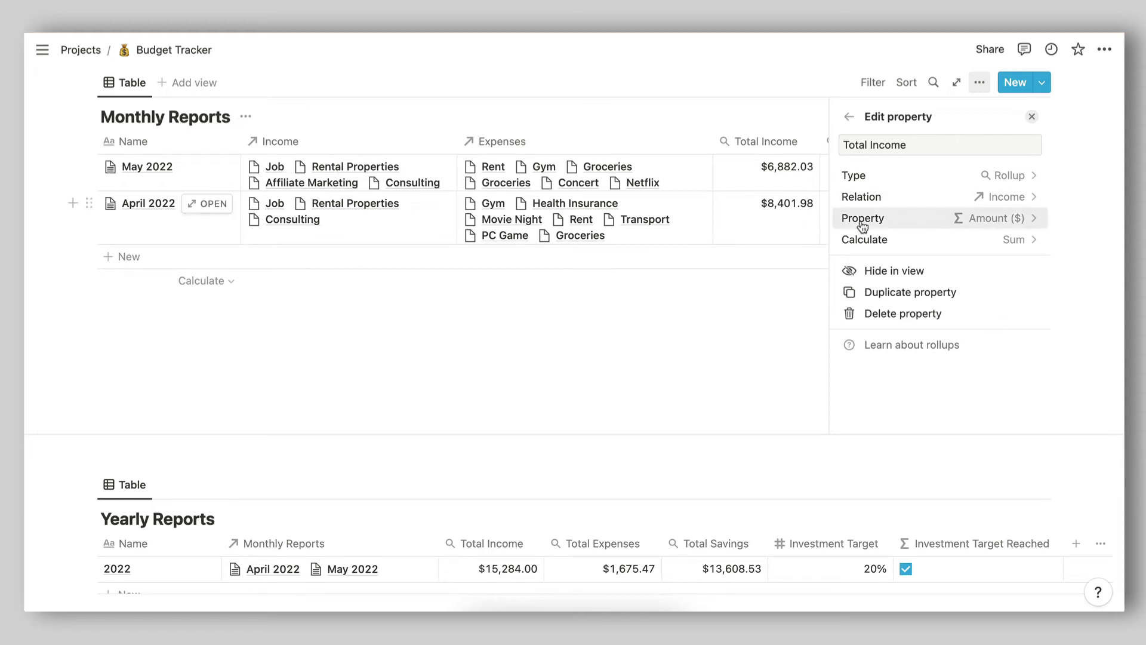
{"action": "left_click", "coordinate": [1004, 220]}
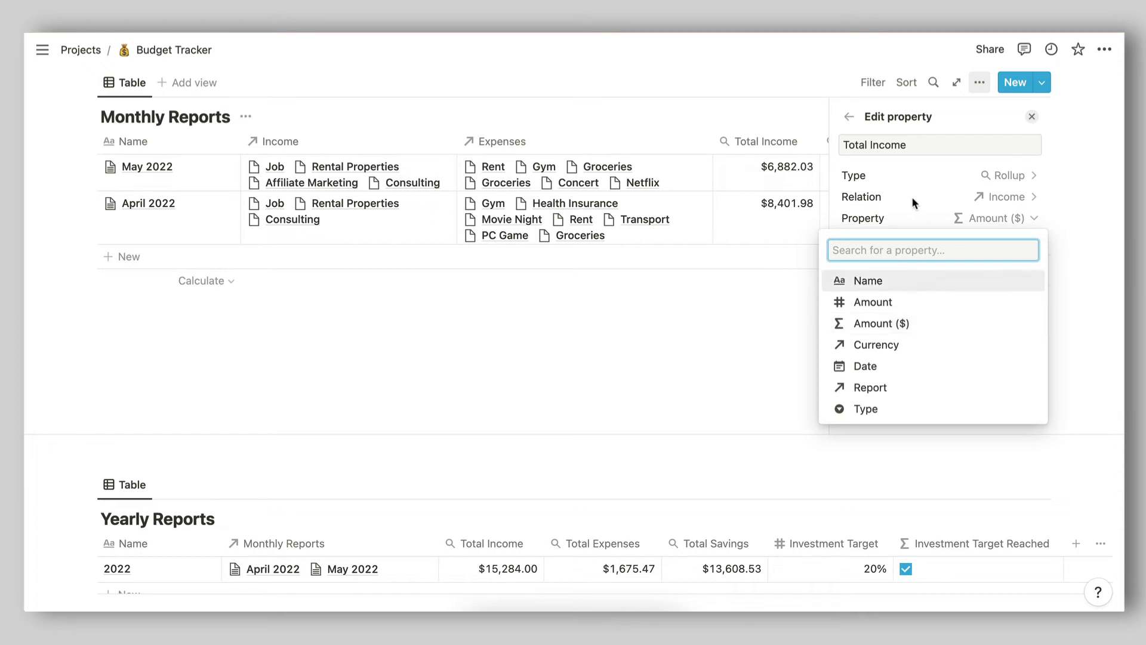
{"action": "left_click", "coordinate": [1008, 219]}
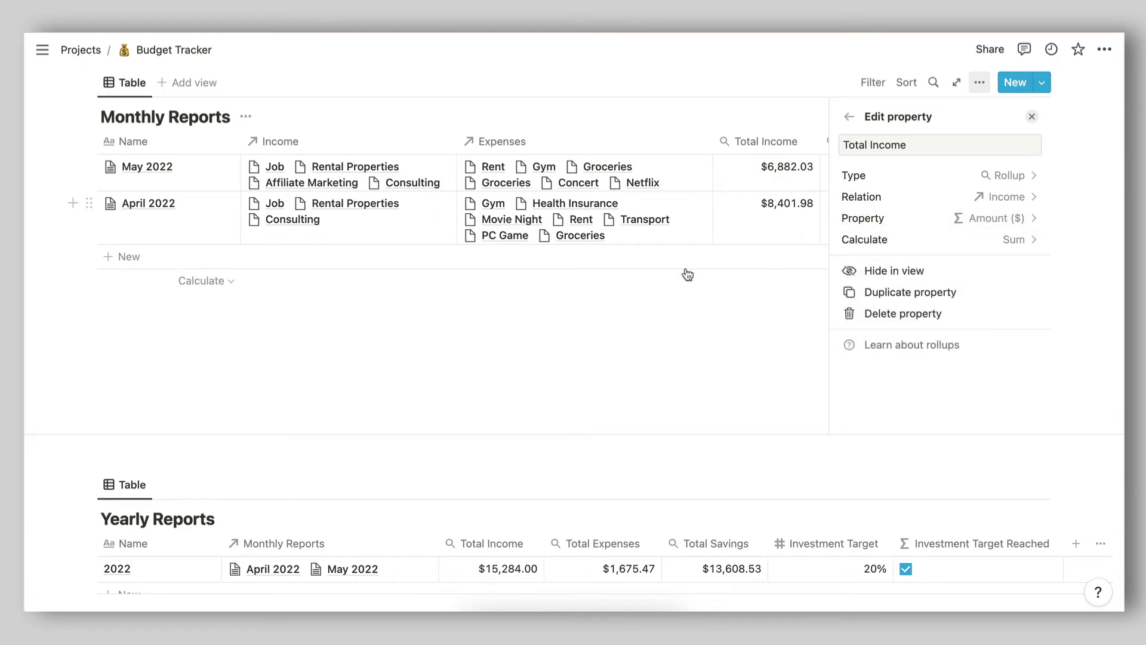
{"action": "left_click", "coordinate": [681, 338]}
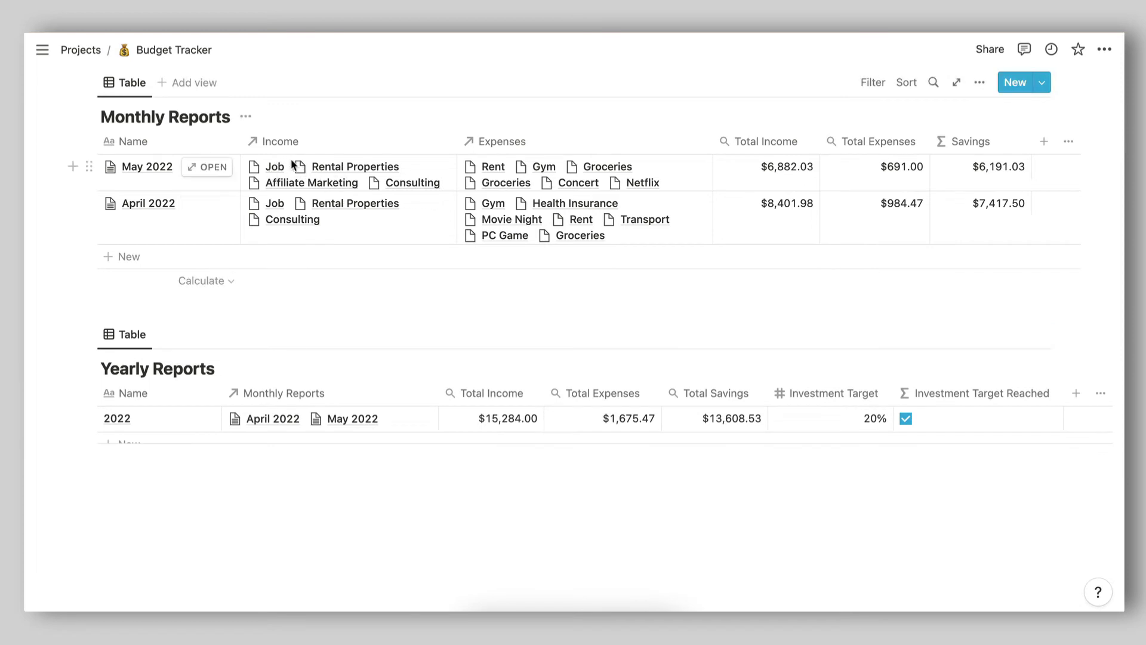
Review the Total Expenses rollup's relation, property and calculation settings in Monthly Reports, and close them.
{"action": "scroll", "coordinate": [346, 182], "scroll_direction": "up", "scroll_amount": 3}
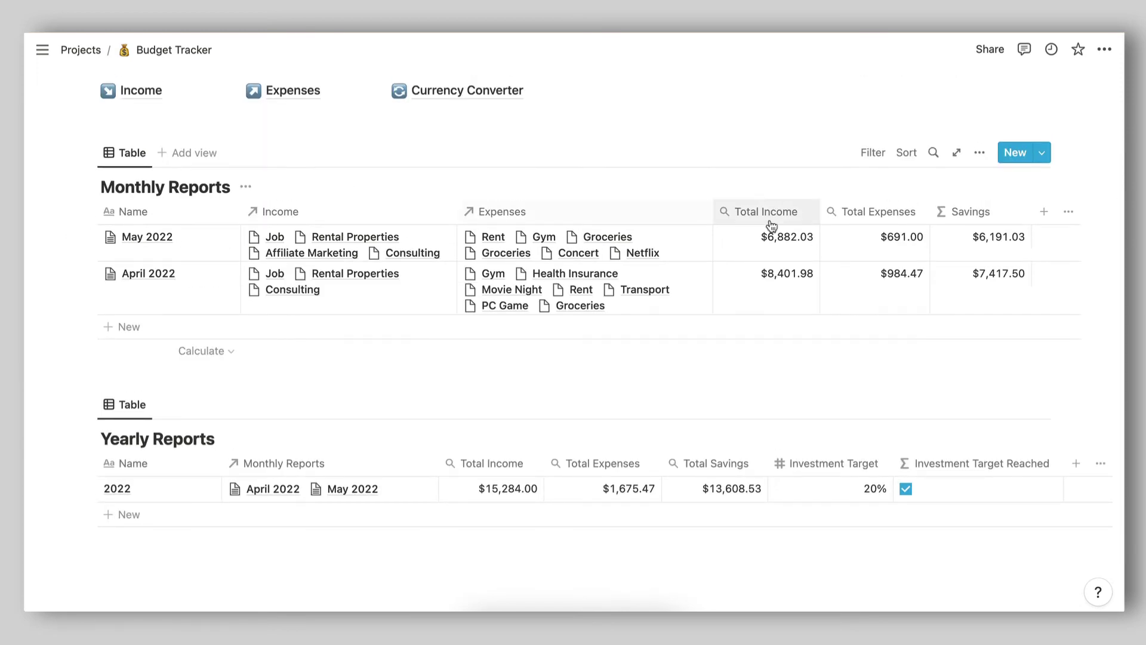
{"action": "scroll", "coordinate": [769, 222], "scroll_direction": "right", "scroll_amount": 2}
{"action": "left_click", "coordinate": [821, 216]}
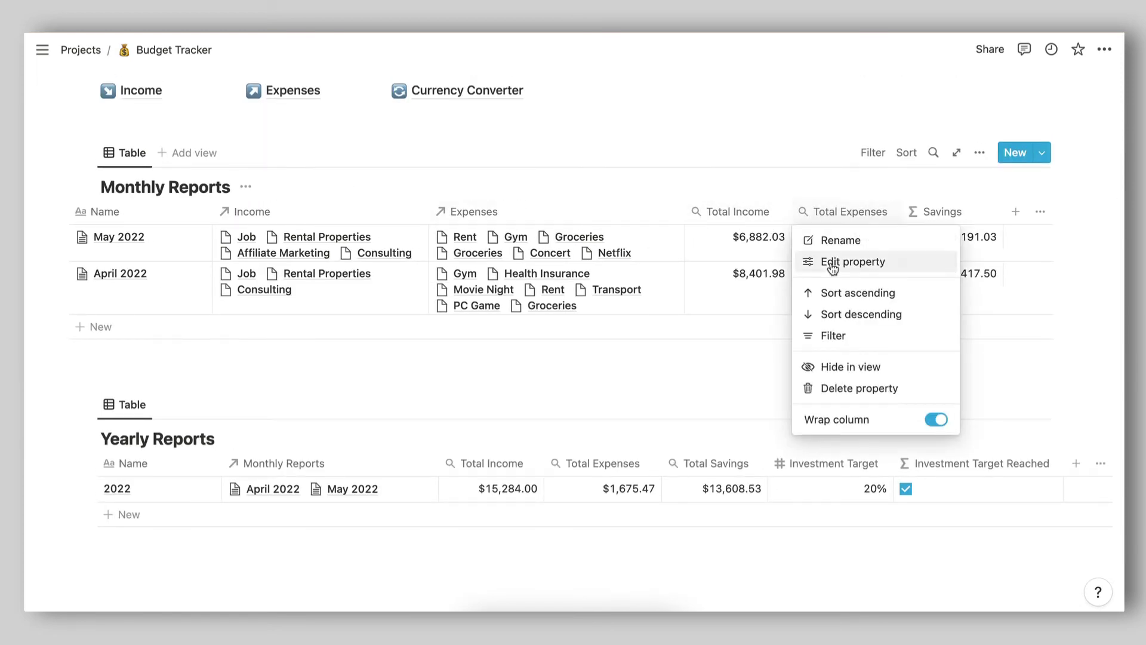
{"action": "left_click", "coordinate": [831, 264]}
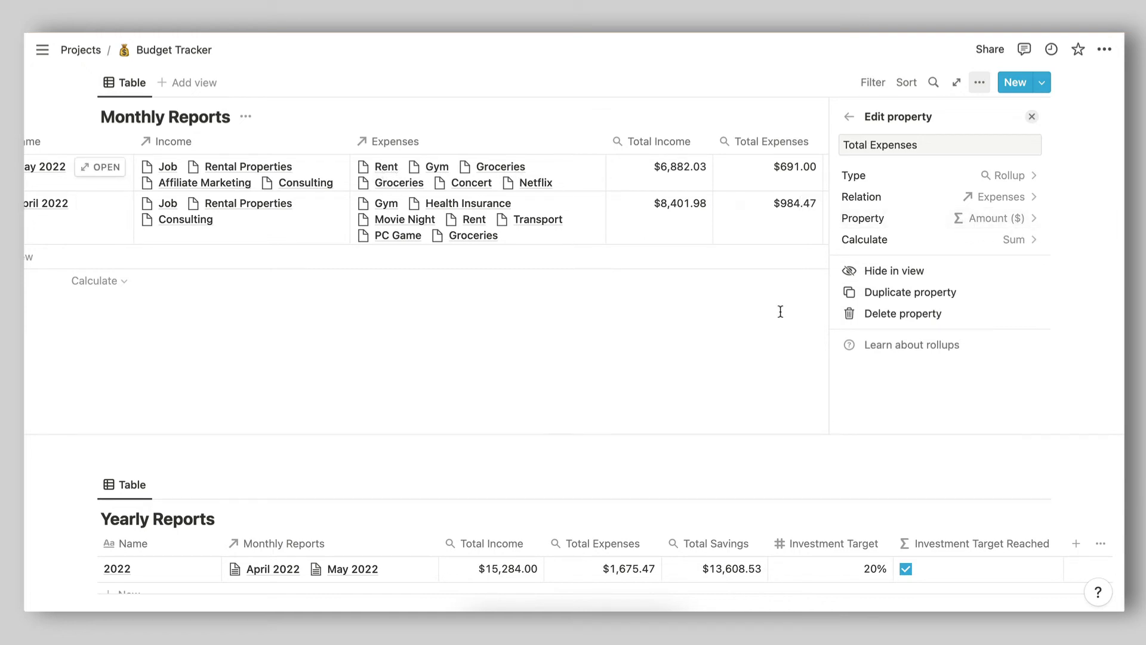
{"action": "left_click", "coordinate": [736, 343]}
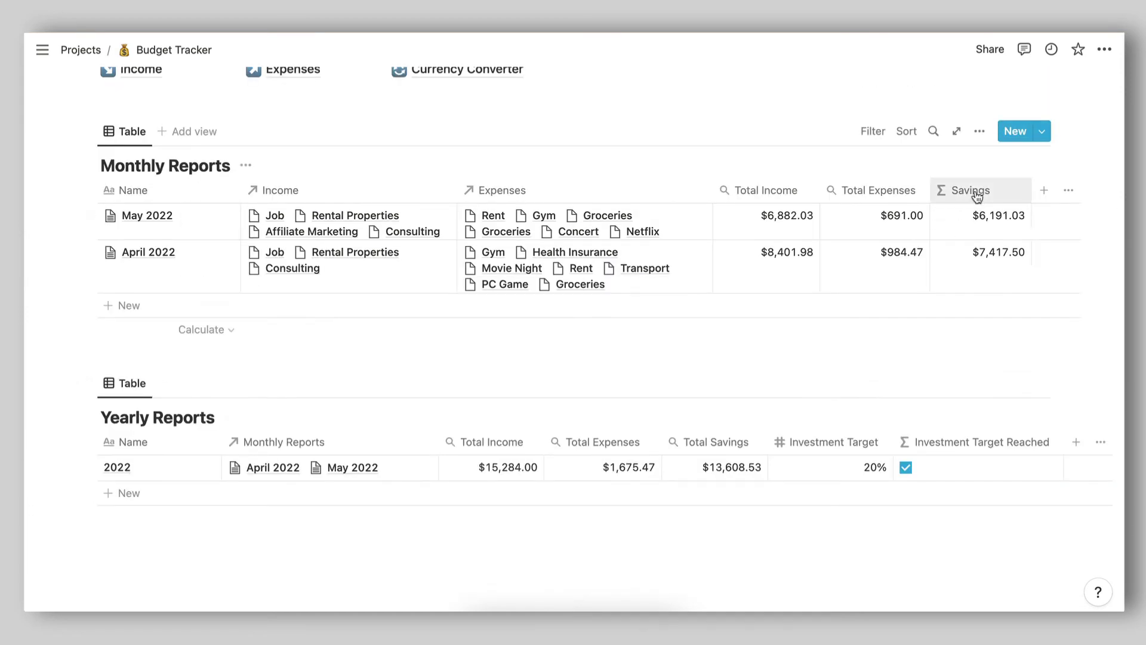
Examine the Savings formula in Monthly Reports, highlighting its Total Expenses and Total Income arguments, and close the property settings without changes.
{"action": "left_click", "coordinate": [975, 191]}
{"action": "left_click", "coordinate": [949, 240]}
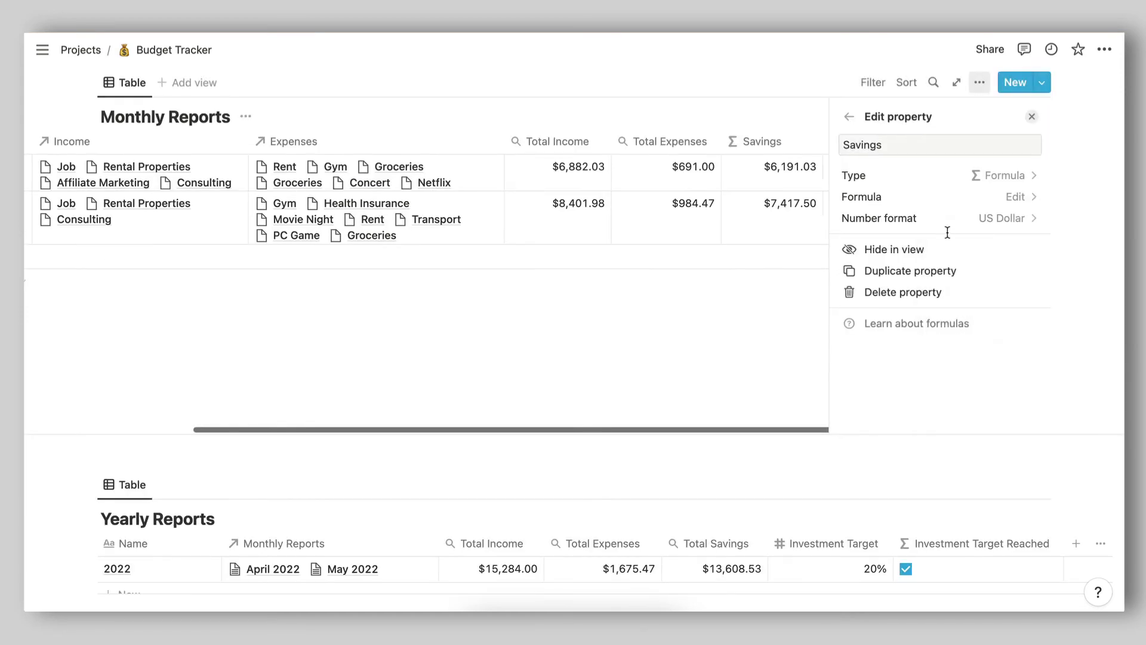
{"action": "left_click", "coordinate": [939, 199]}
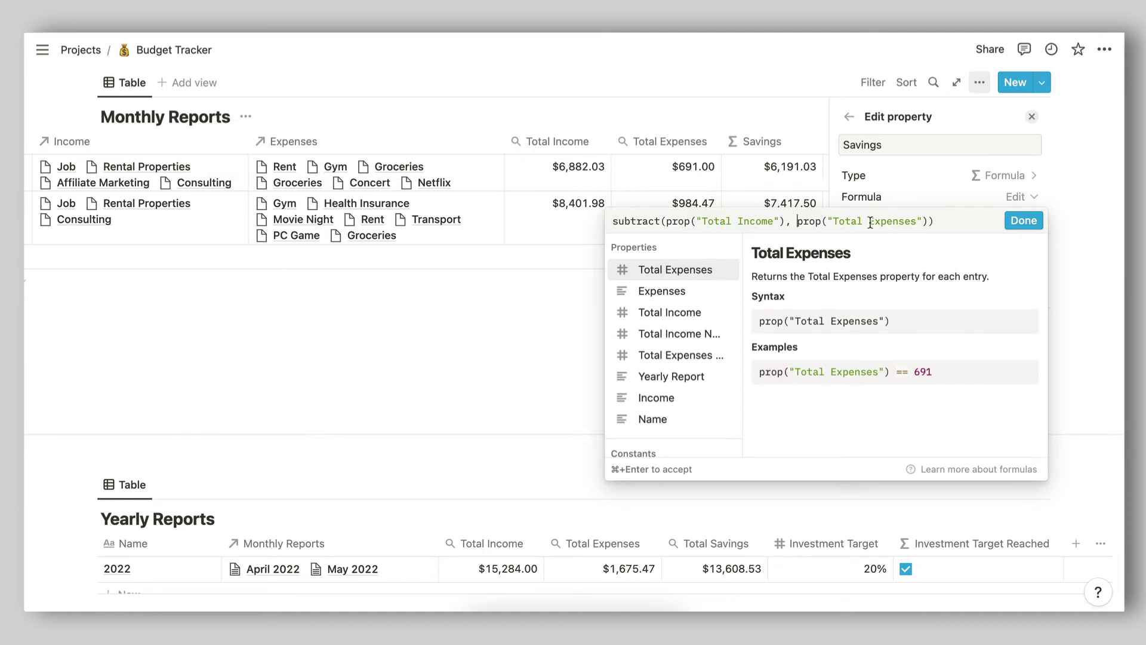
{"action": "left_click_drag", "start_coordinate": [798, 222], "coordinate": [926, 221]}
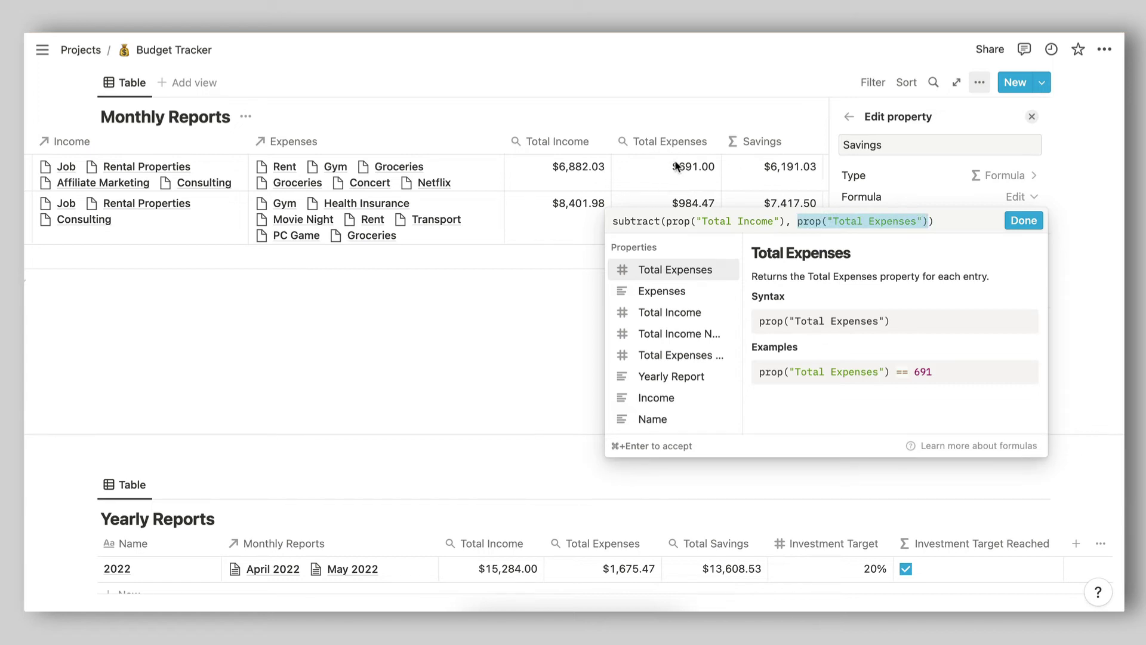
{"action": "left_click_drag", "start_coordinate": [666, 221], "coordinate": [780, 221]}
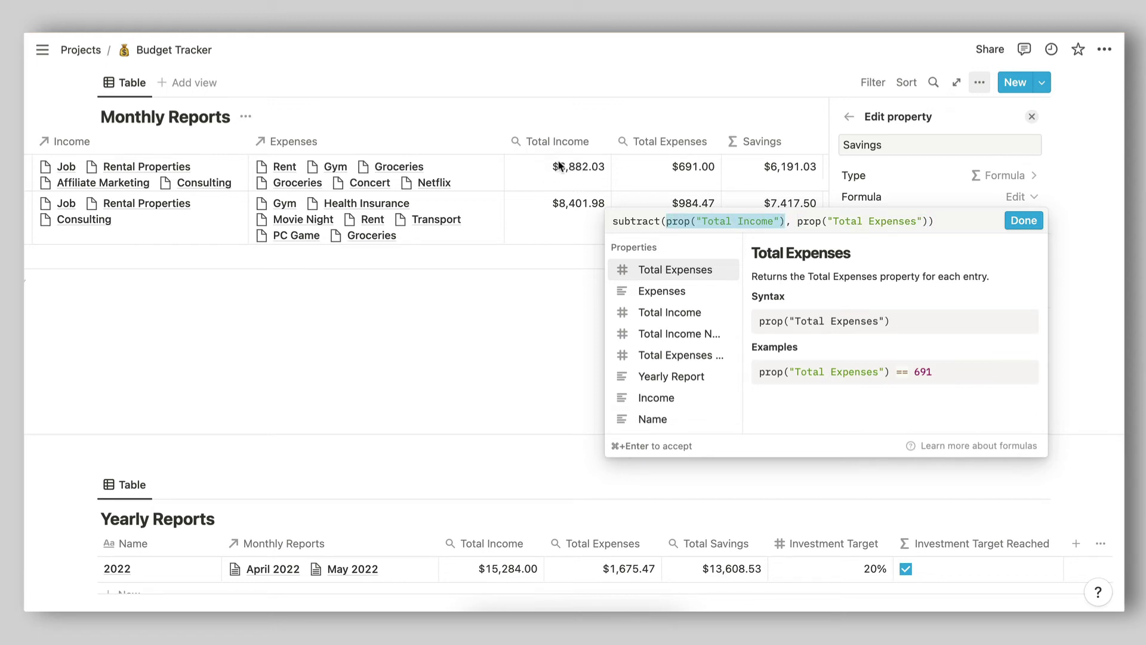
{"action": "left_click", "coordinate": [602, 124]}
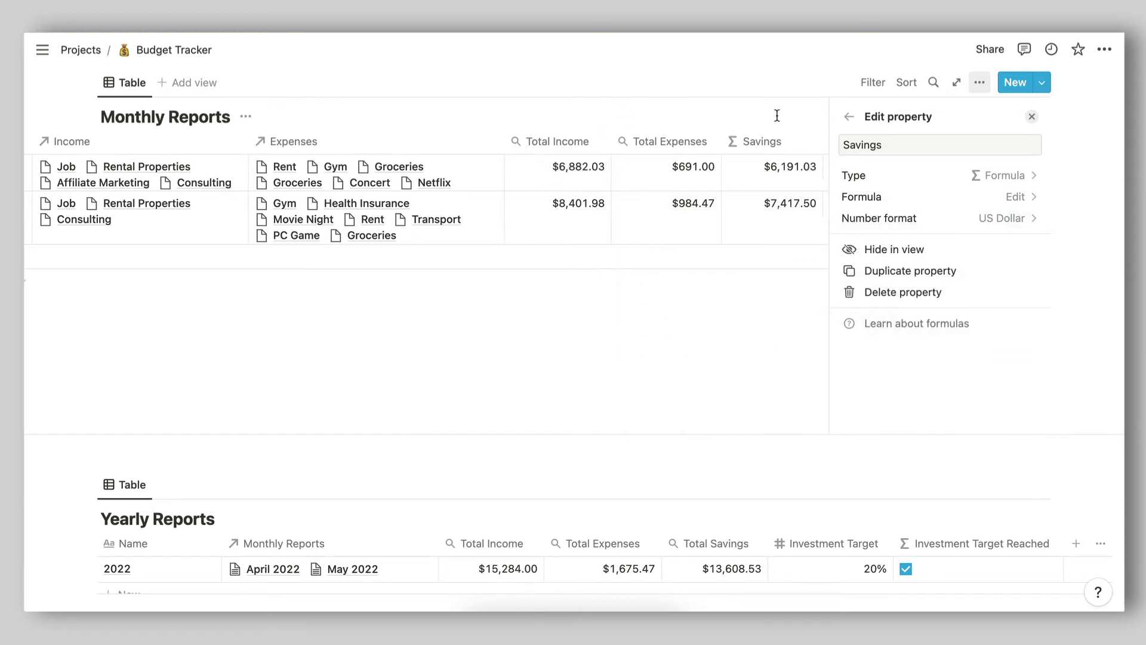
{"action": "left_click", "coordinate": [775, 116]}
{"action": "scroll", "coordinate": [583, 397], "scroll_direction": "up", "scroll_amount": 3}
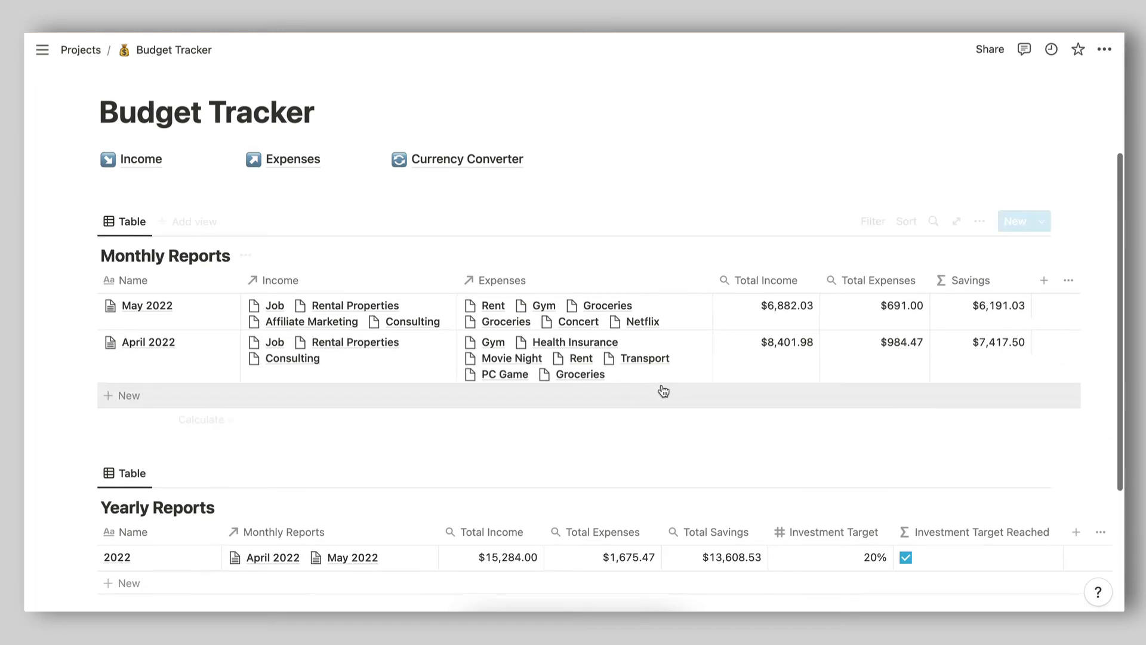
View the Income and Expenses entries linked to May 2022 in Monthly Reports, closing each list unchanged.
{"action": "left_click", "coordinate": [341, 317]}
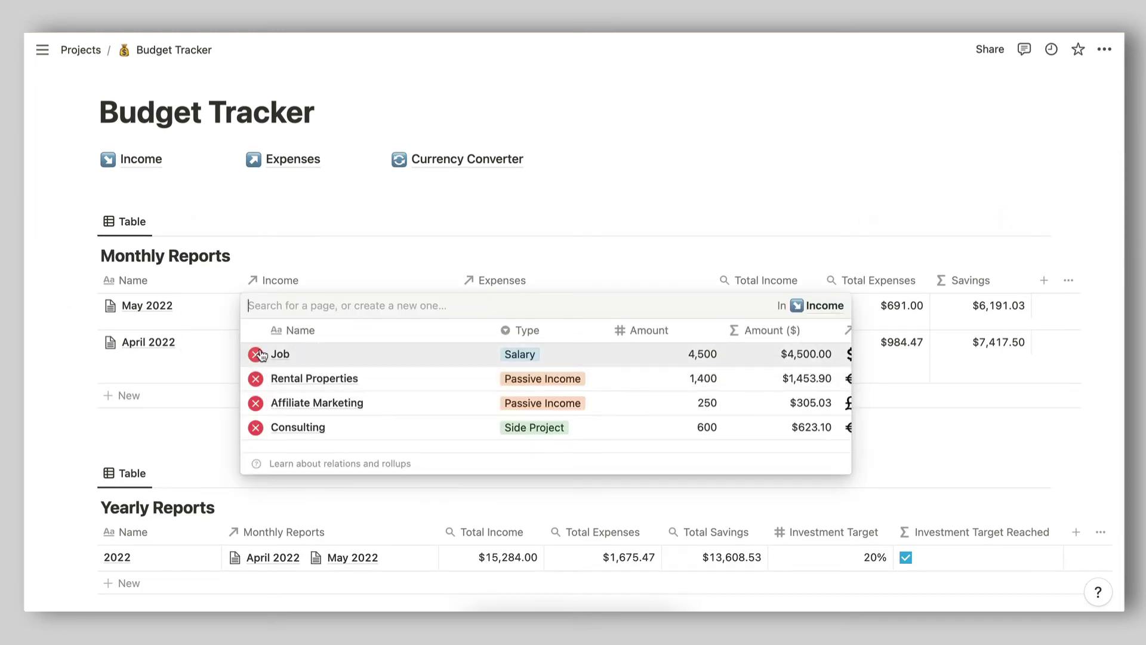
{"action": "key", "text": "Escape"}
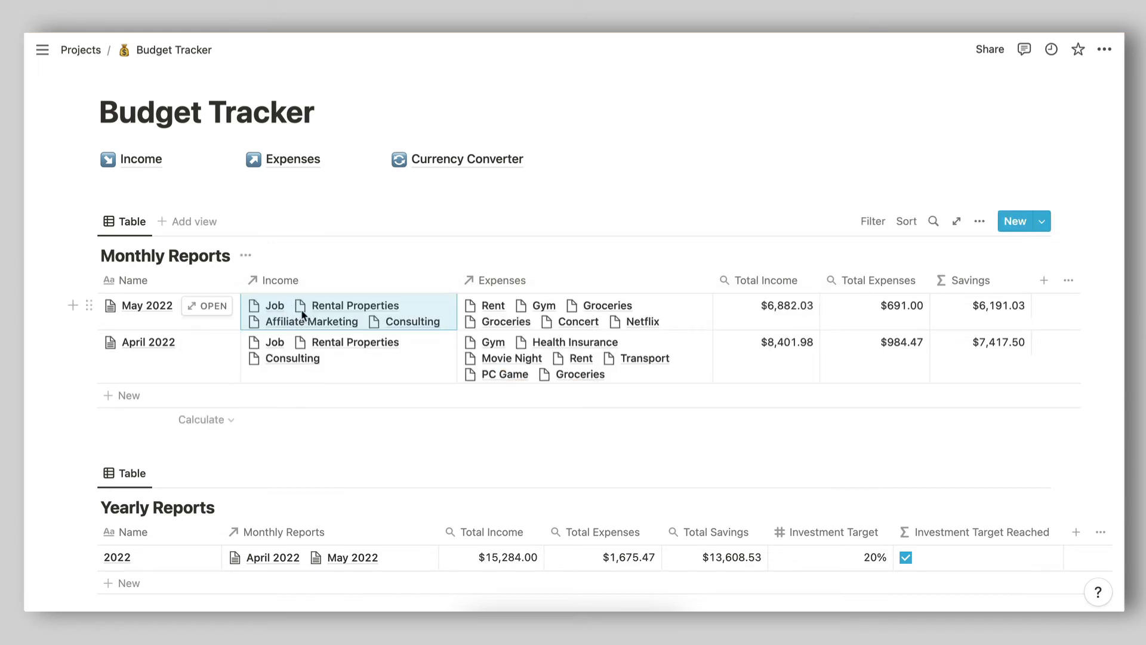
{"action": "left_click", "coordinate": [525, 309]}
{"action": "key", "text": "Escape"}
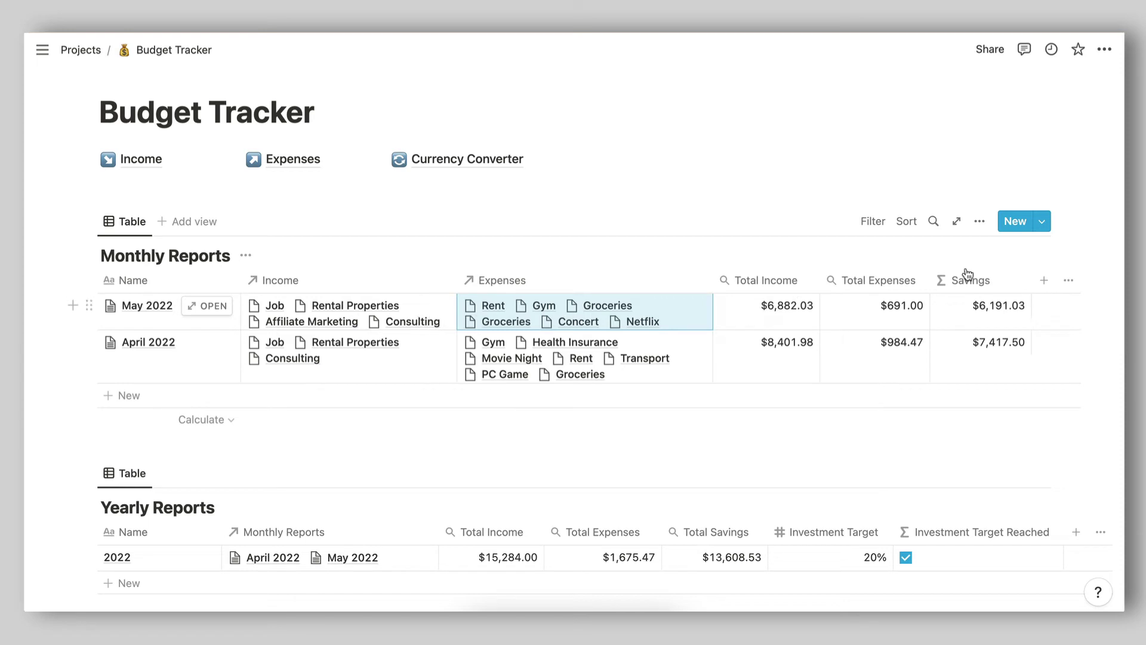
Open the Monthly Report template of the Monthly Reports database for editing and go to its Income and Expenses tables.
{"action": "left_click", "coordinate": [1043, 224]}
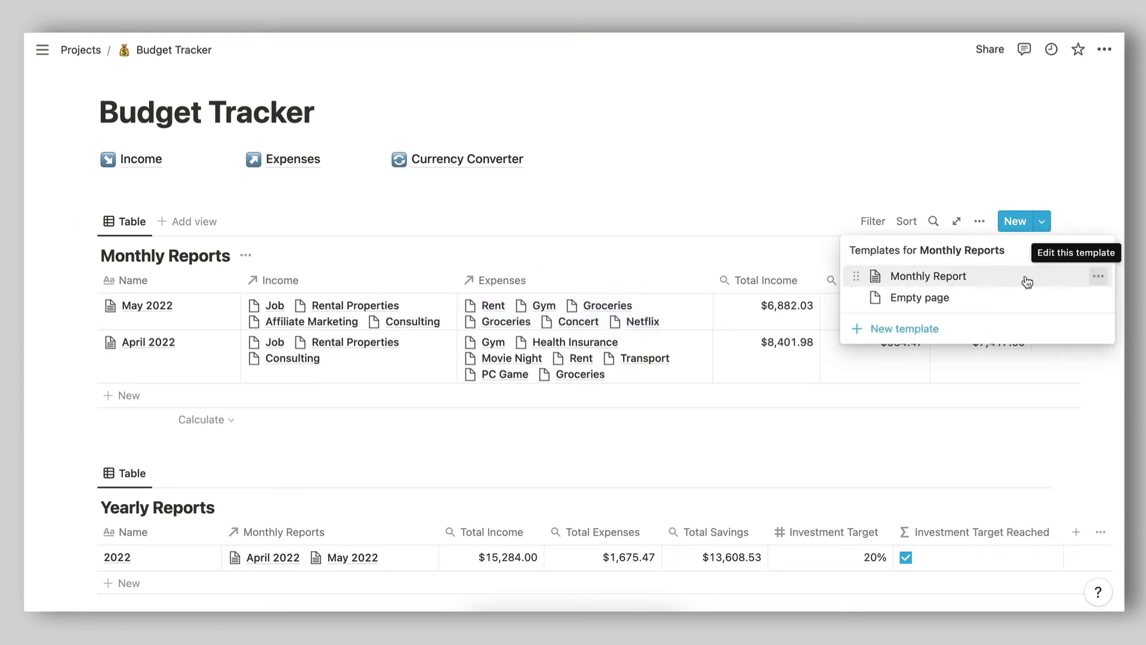
{"action": "left_click", "coordinate": [1095, 277]}
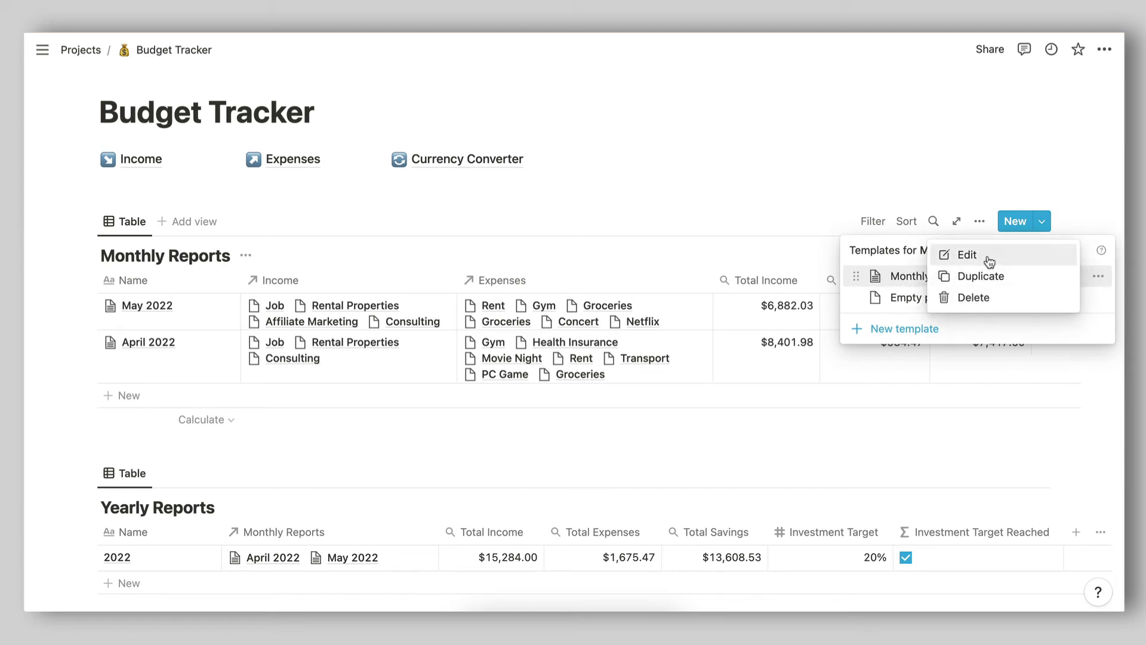
{"action": "left_click", "coordinate": [988, 262]}
{"action": "scroll", "coordinate": [220, 317], "scroll_direction": "up", "scroll_amount": 5}
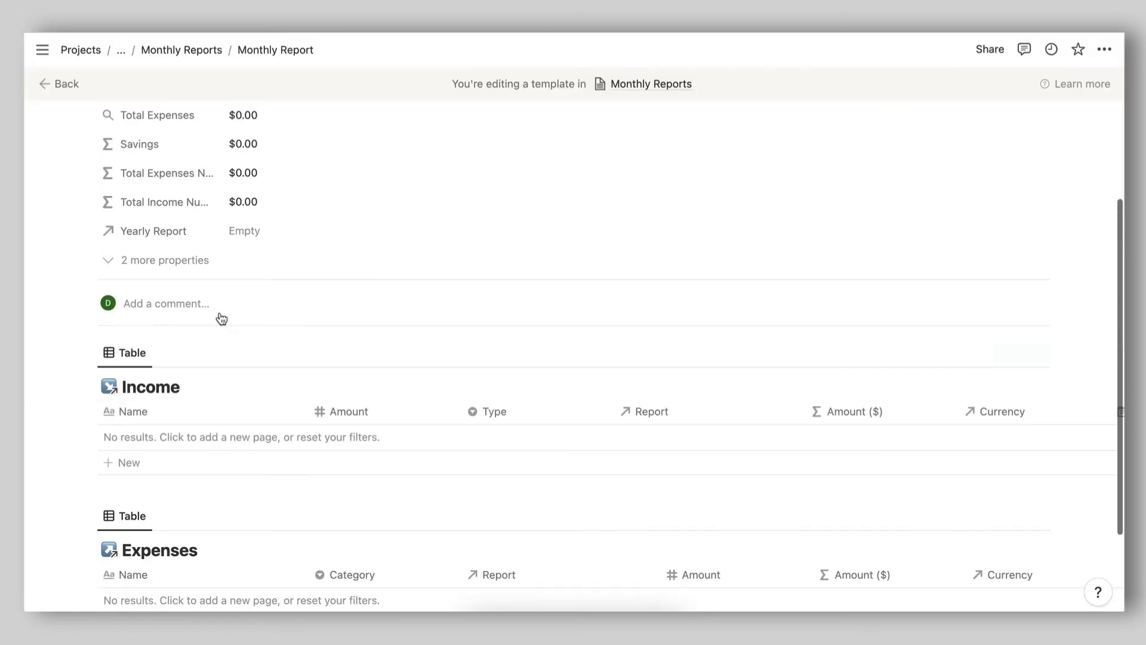
{"action": "scroll", "coordinate": [220, 312], "scroll_direction": "down", "scroll_amount": 5}
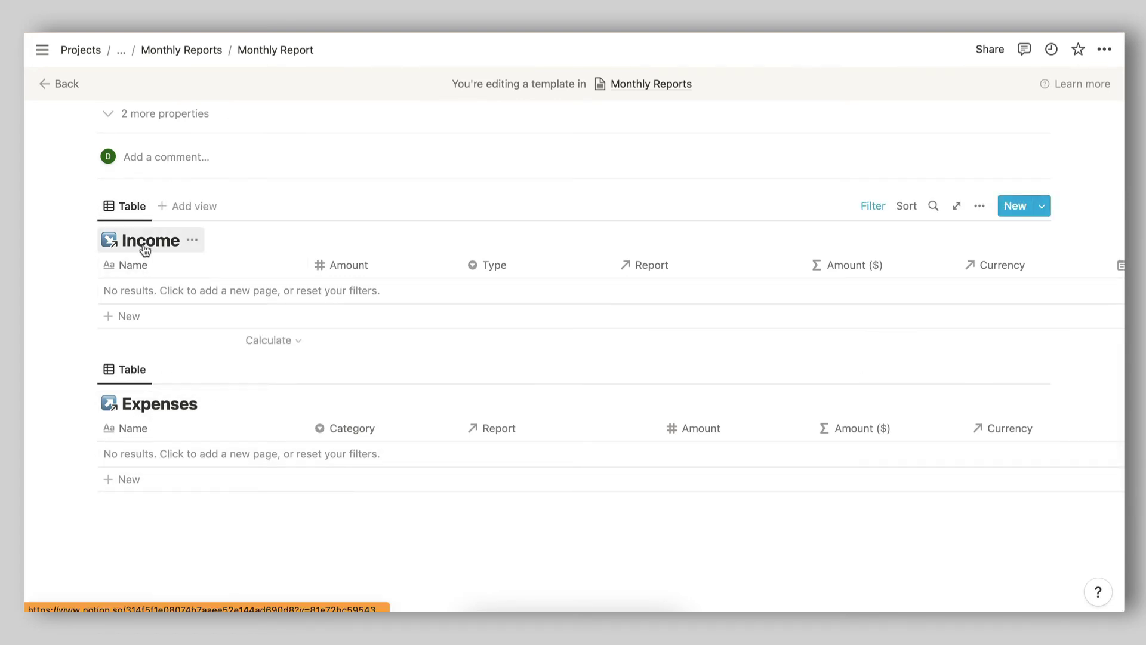
Insert a linked view of database below the template's Expenses table, and delete it without choosing a data source.
{"action": "scroll", "coordinate": [158, 434], "scroll_direction": "down", "scroll_amount": 1}
{"action": "left_click", "coordinate": [177, 532]}
{"action": "type", "text": "/"}
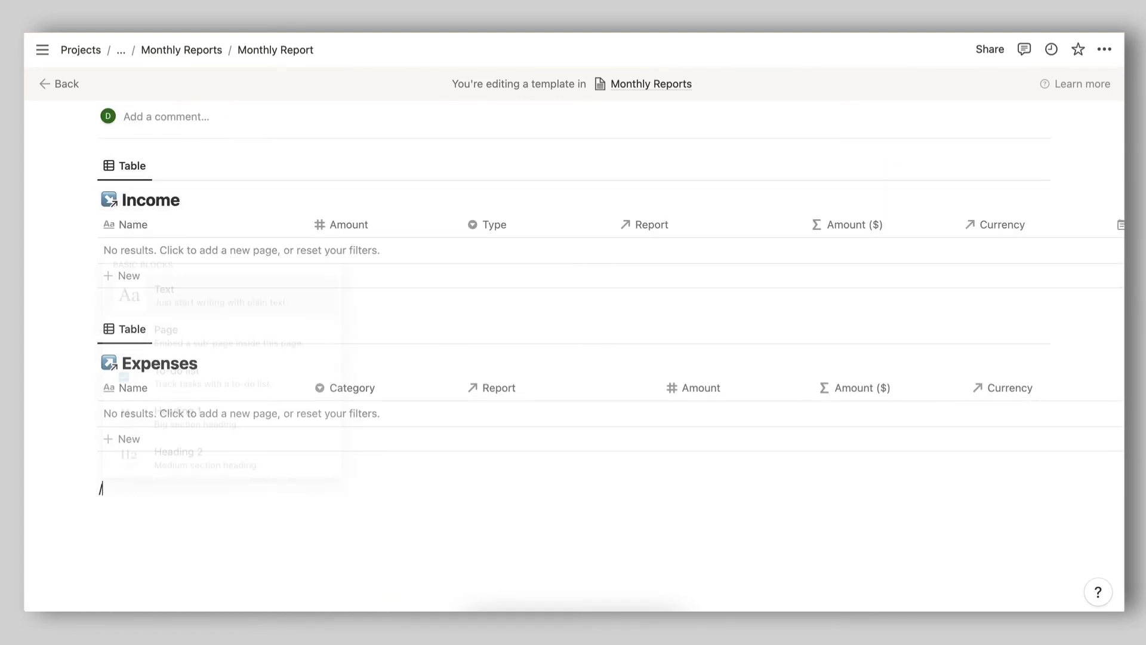
{"action": "type", "text": "linked"}
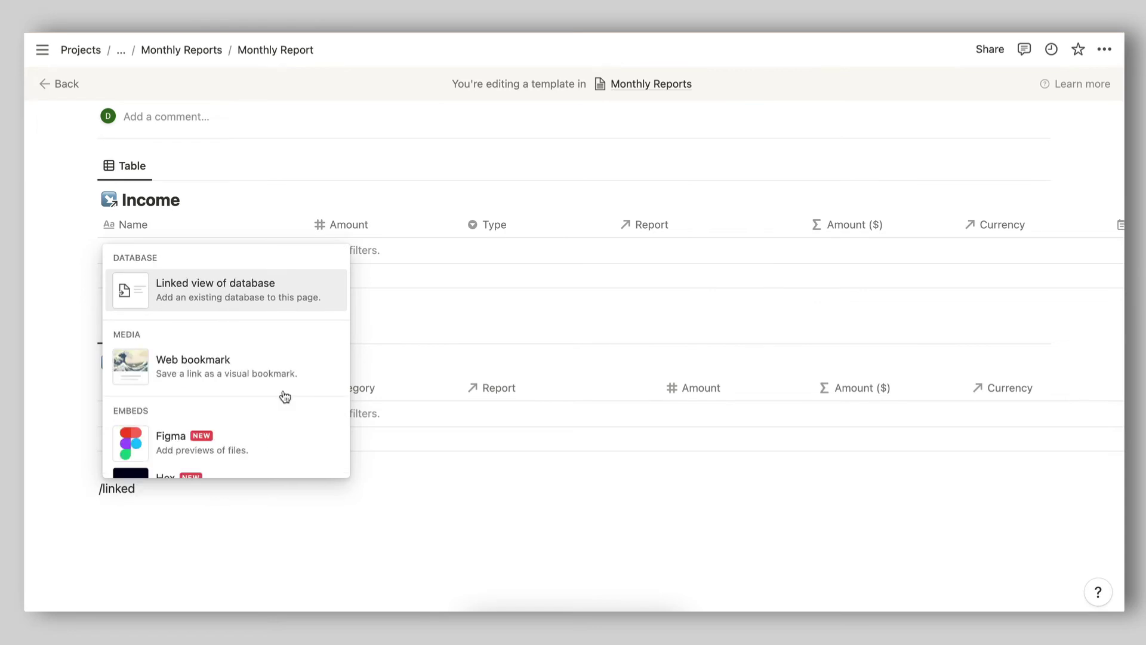
{"action": "left_click", "coordinate": [248, 289]}
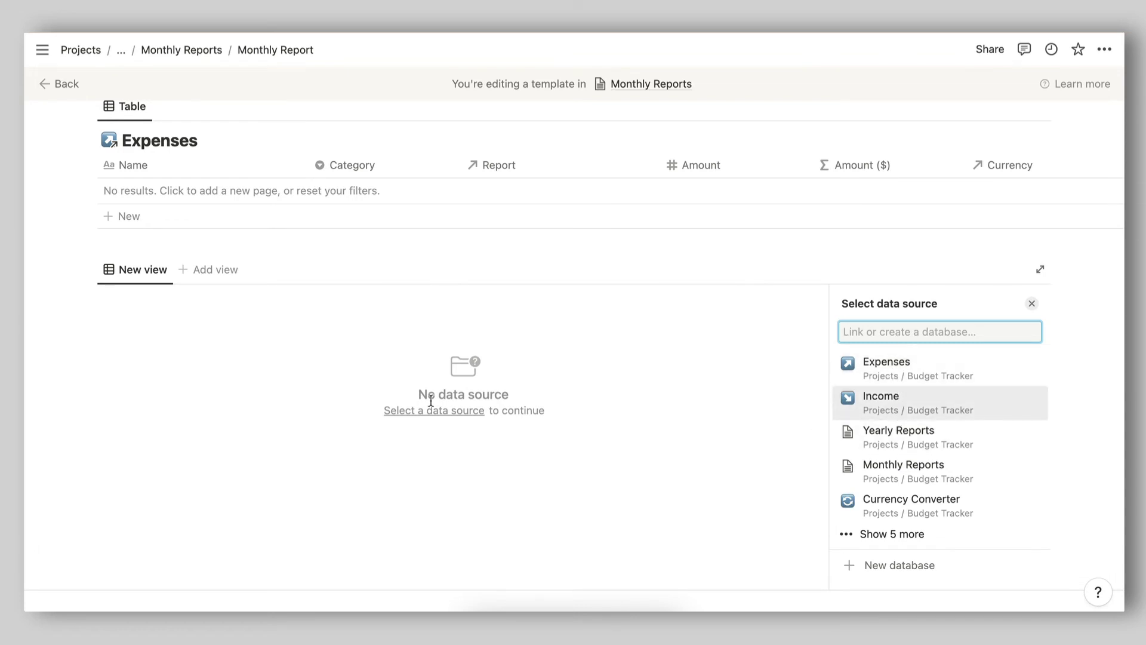
{"action": "key", "text": "Escape"}
{"action": "left_click", "coordinate": [84, 266]}
{"action": "key", "text": "Delete"}
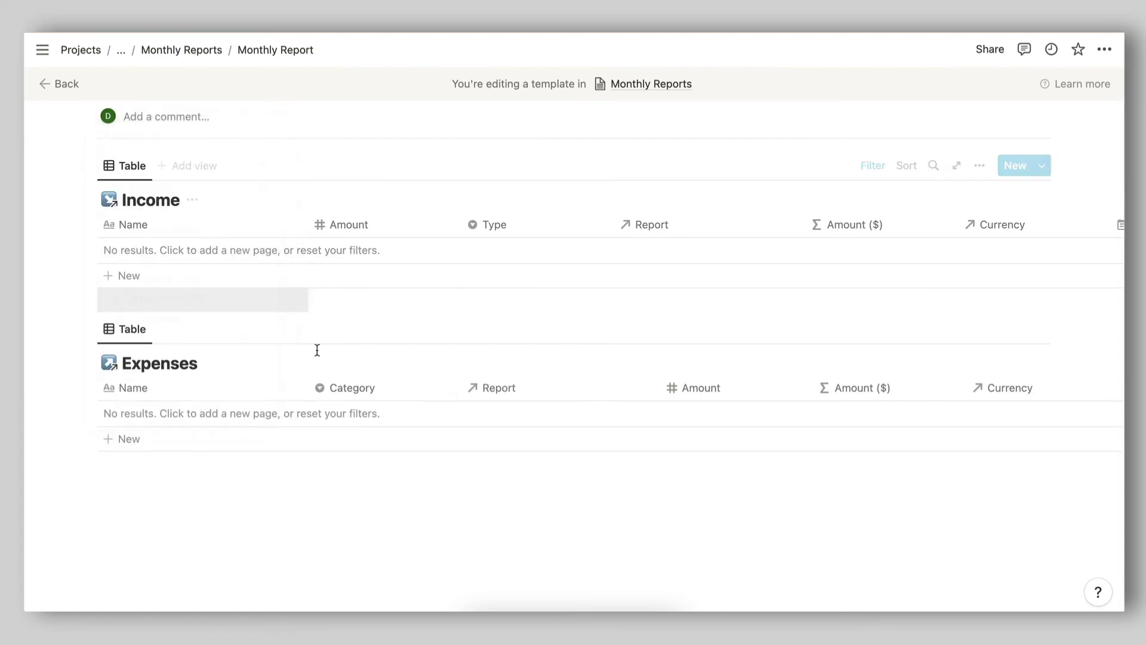
Examine the Monthly Report template's properties and its linked Income and Expenses tables.
{"action": "scroll", "coordinate": [317, 349], "scroll_direction": "up", "scroll_amount": 4}
{"action": "scroll", "coordinate": [314, 350], "scroll_direction": "down", "scroll_amount": 2}
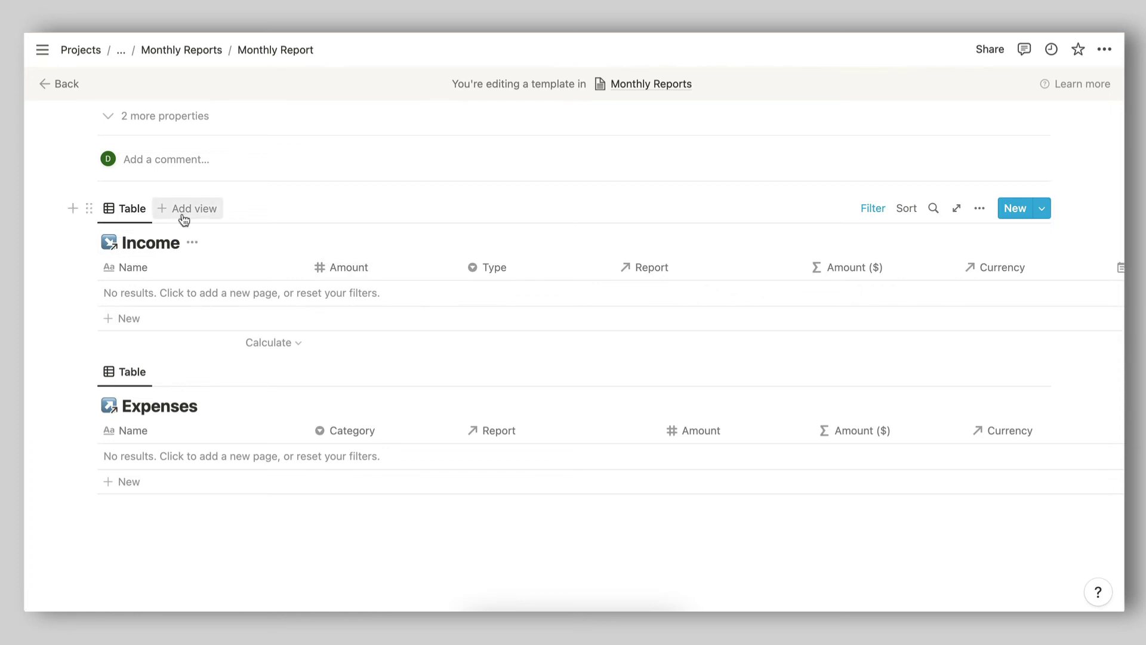
{"action": "scroll", "coordinate": [162, 335], "scroll_direction": "down", "scroll_amount": 2}
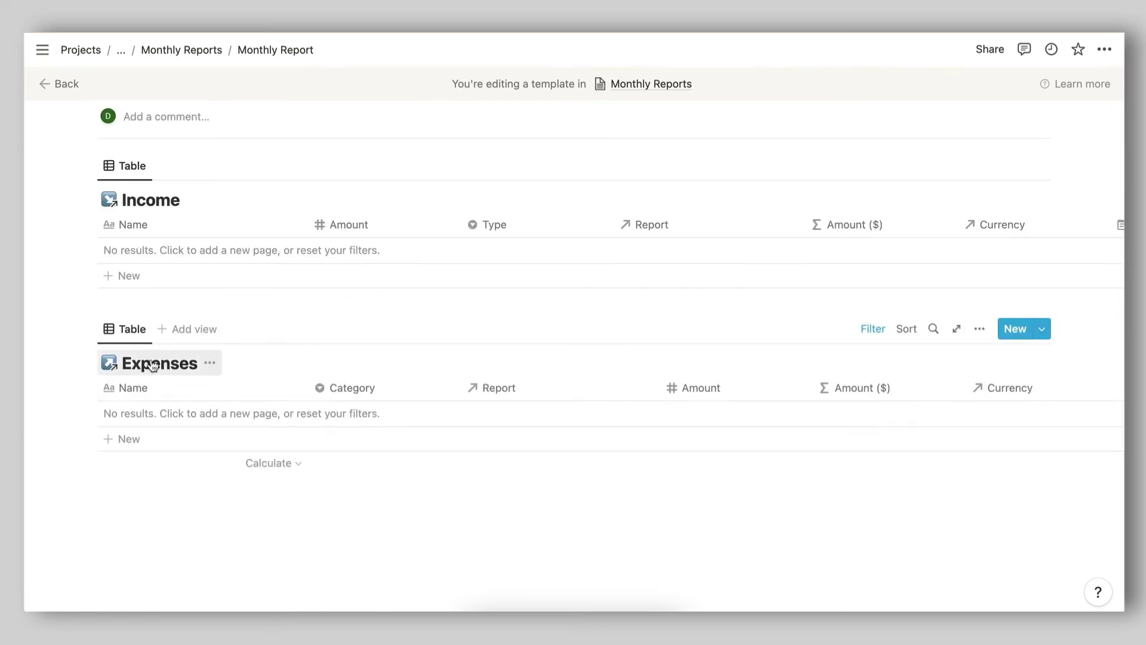
{"action": "scroll", "coordinate": [167, 361], "scroll_direction": "up", "scroll_amount": 3}
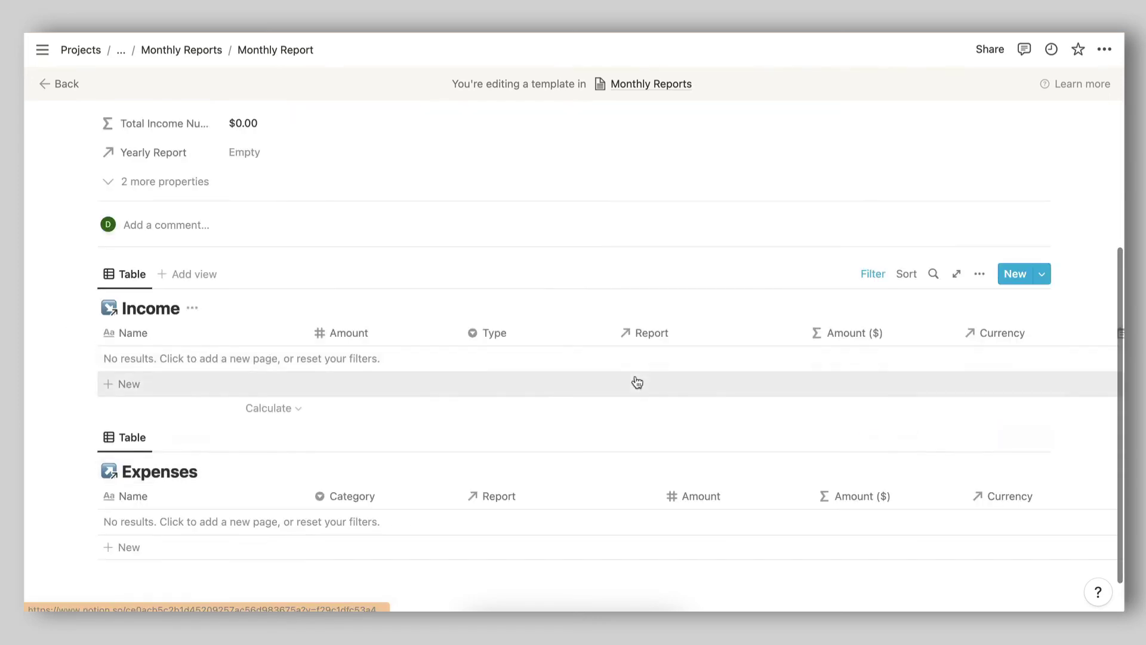
{"action": "scroll", "coordinate": [637, 382], "scroll_direction": "down", "scroll_amount": 1}
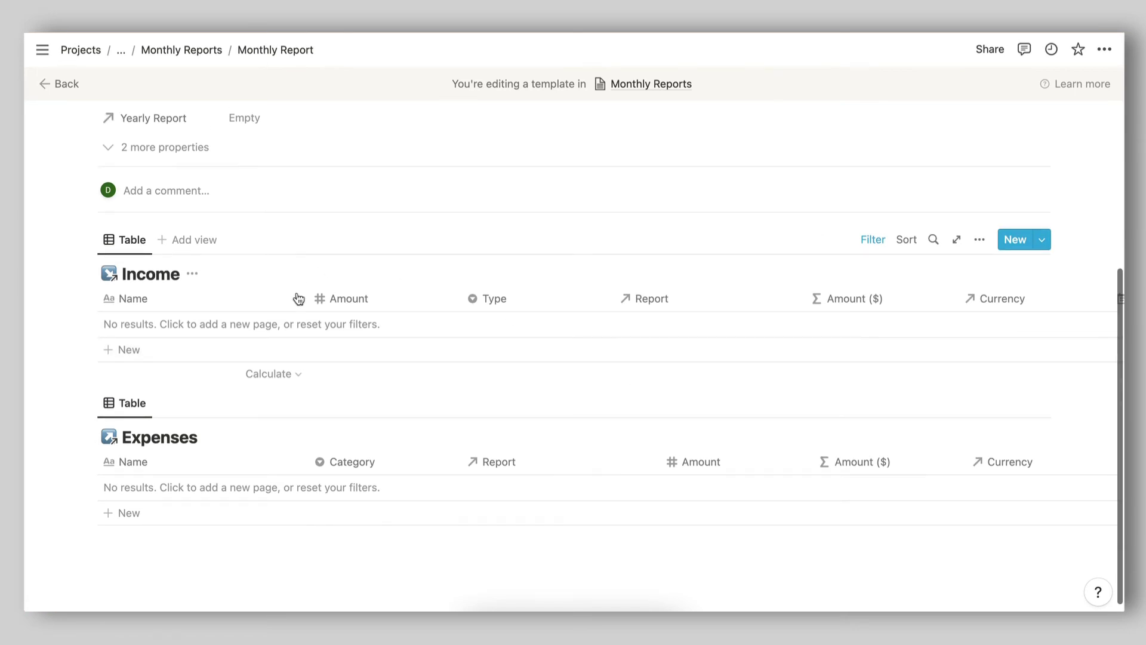
{"action": "scroll", "coordinate": [297, 300], "scroll_direction": "up", "scroll_amount": 2}
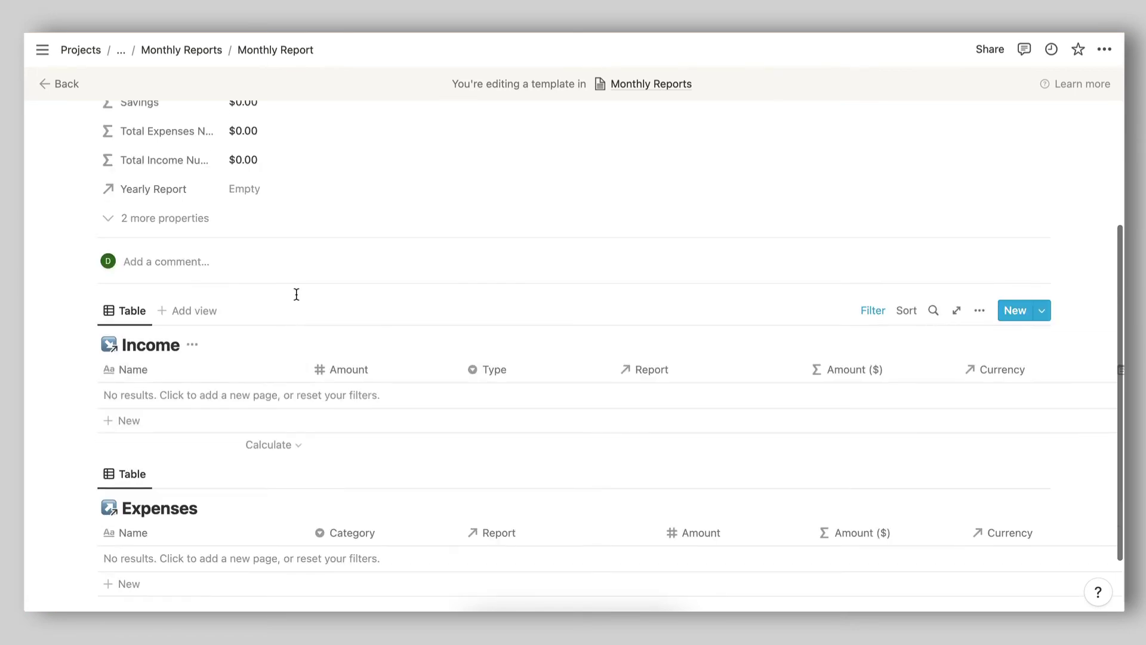
{"action": "scroll", "coordinate": [163, 361], "scroll_direction": "down", "scroll_amount": 2}
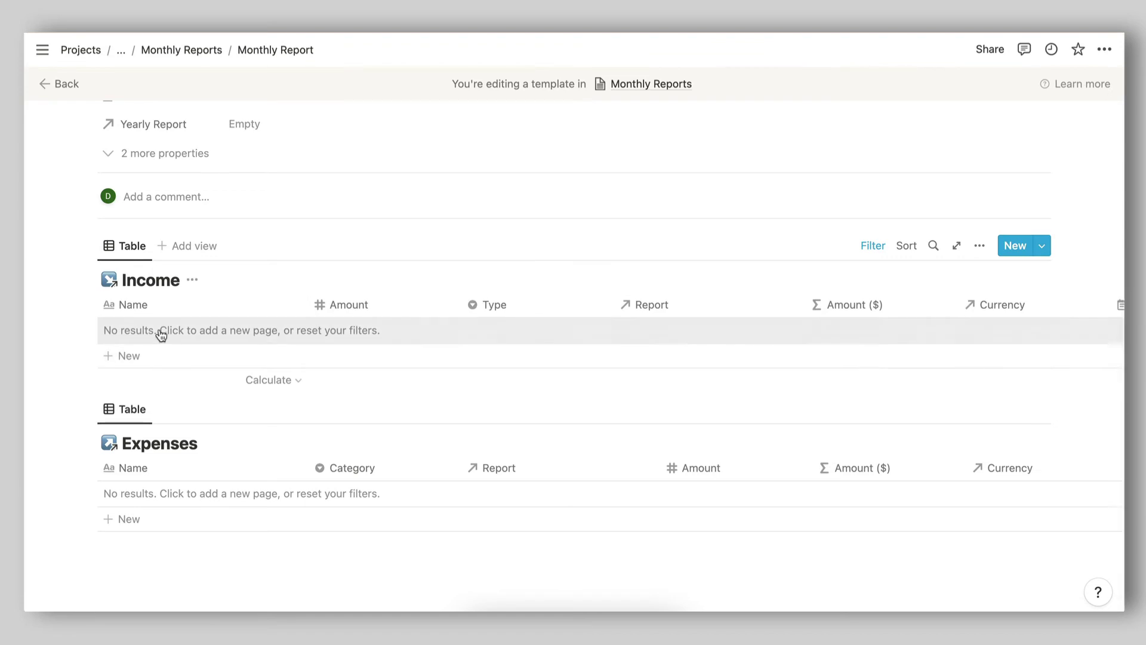
{"action": "scroll", "coordinate": [520, 373], "scroll_direction": "up", "scroll_amount": 8}
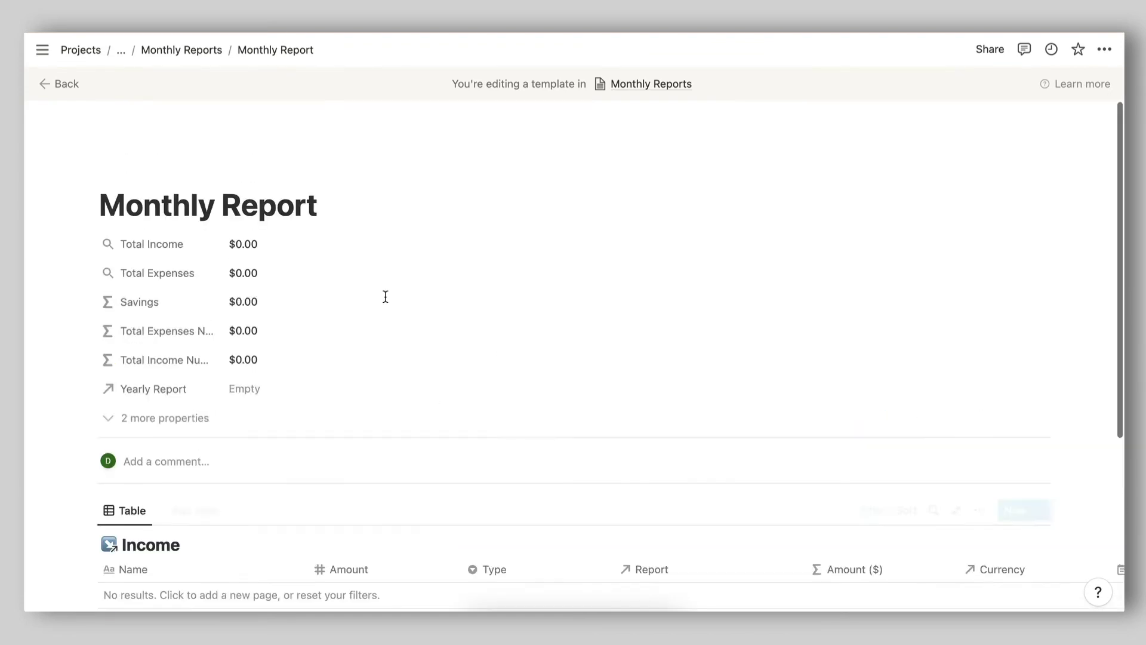
Inspect the filter rule of the template's Income table, where Report contains Monthly Report, and close it unchanged.
{"action": "scroll", "coordinate": [372, 225], "scroll_direction": "down", "scroll_amount": 7}
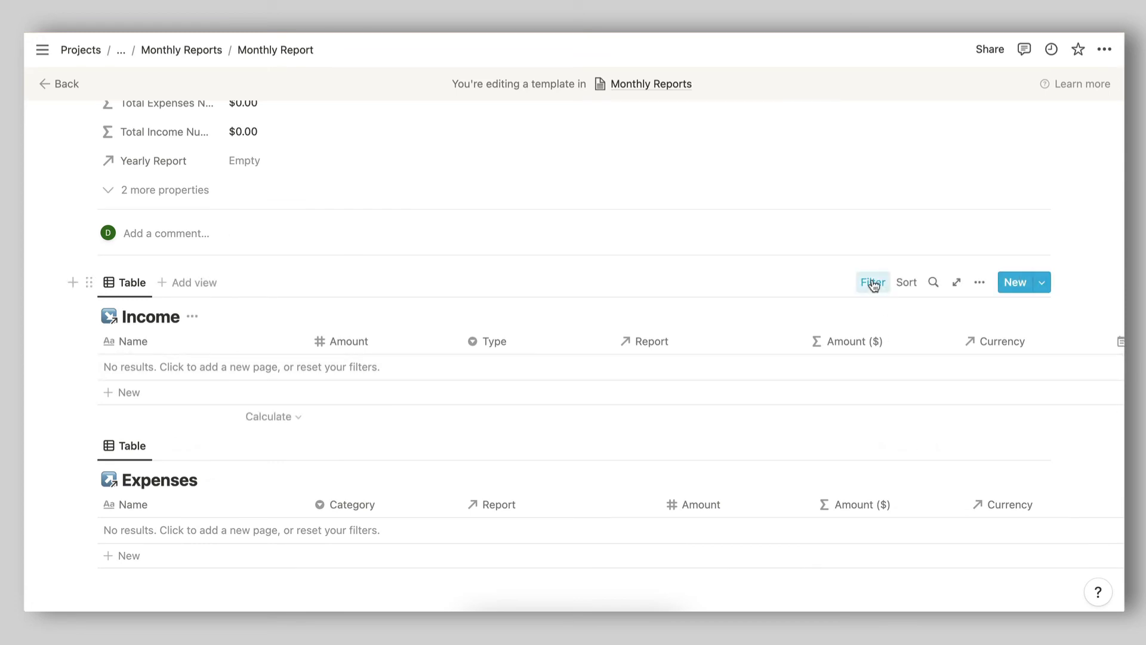
{"action": "left_click", "coordinate": [873, 282]}
{"action": "left_click", "coordinate": [132, 344]}
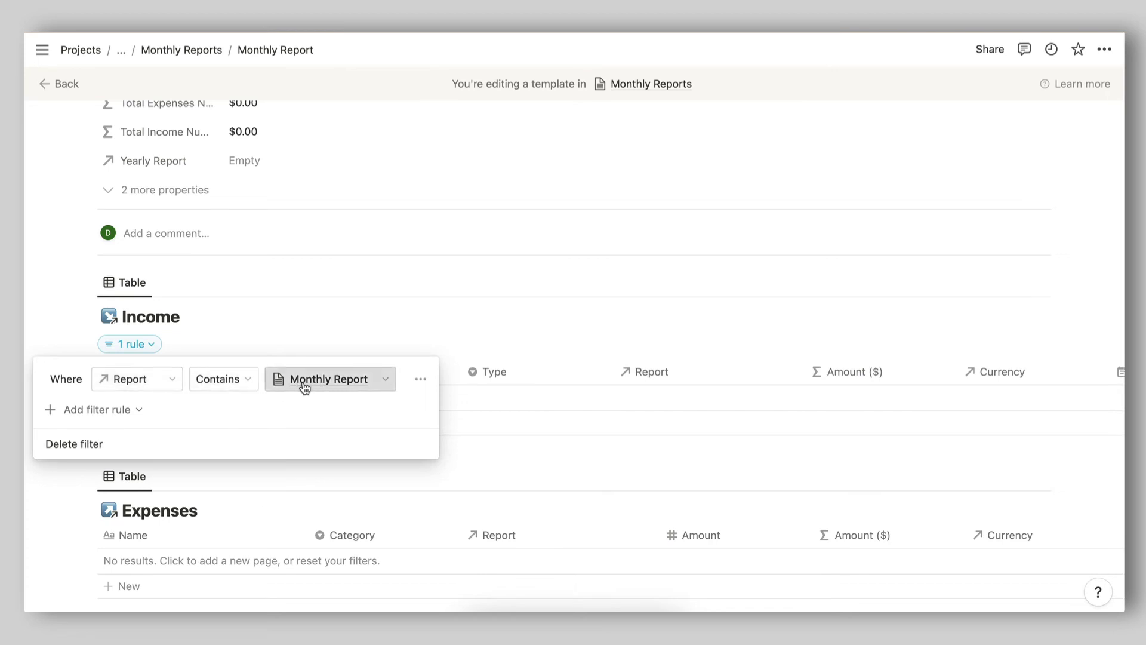
{"action": "left_click", "coordinate": [336, 390]}
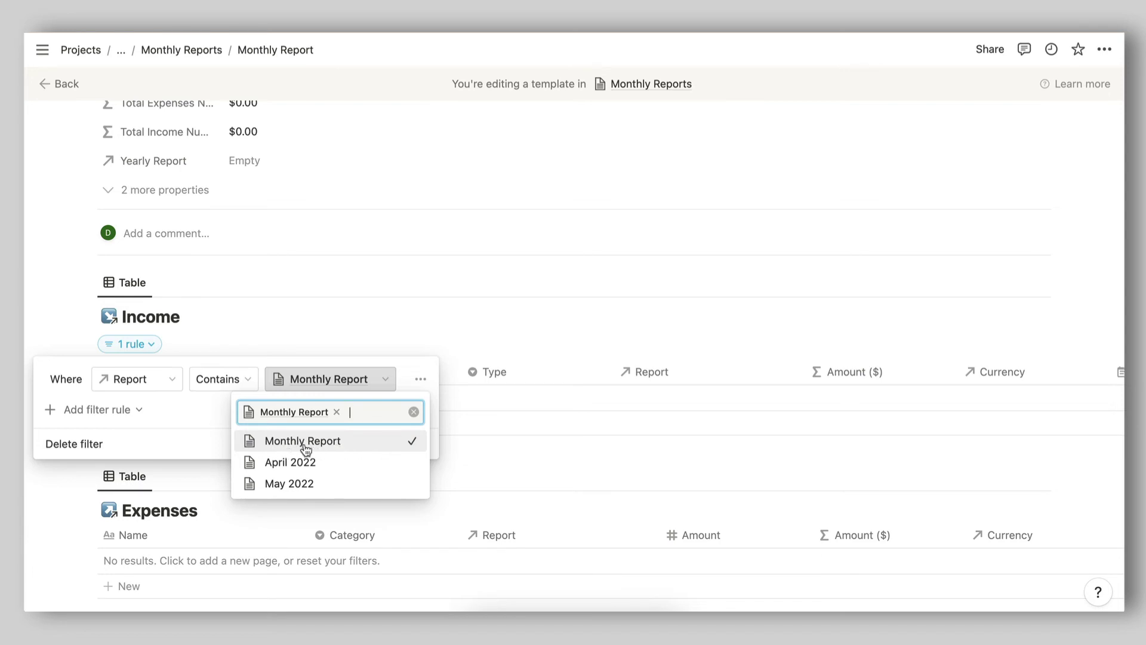
{"action": "left_click", "coordinate": [562, 314]}
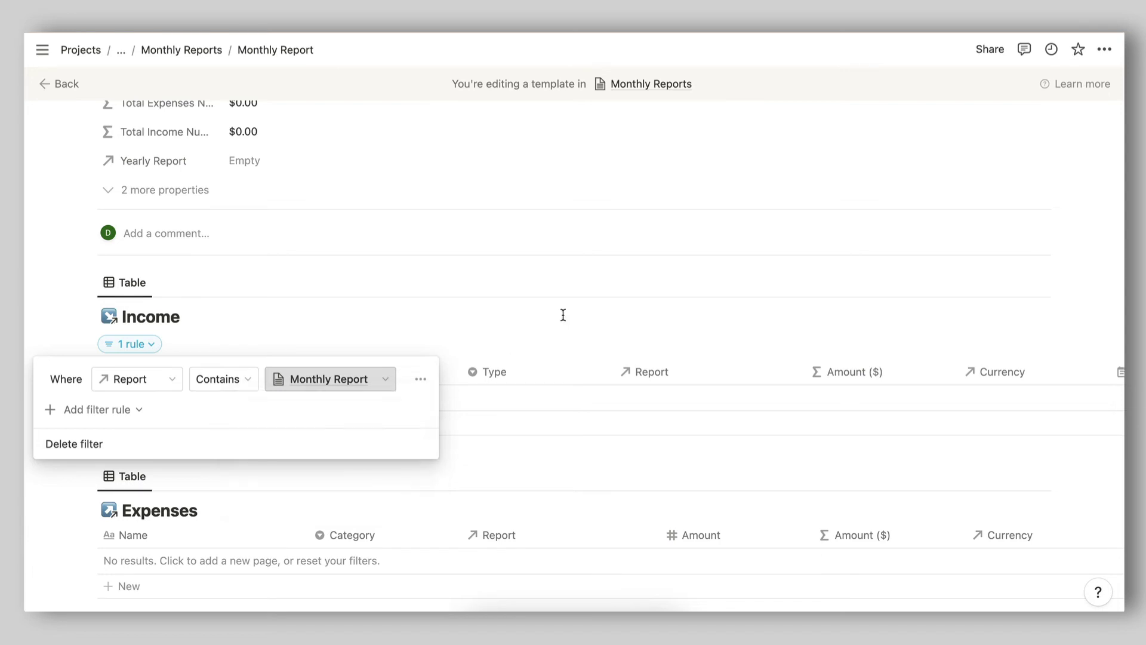
{"action": "left_click", "coordinate": [451, 192]}
Compare the template's title with the Report value in the Income table's filter rule, leaving both unchanged.
{"action": "scroll", "coordinate": [392, 173], "scroll_direction": "up", "scroll_amount": 5}
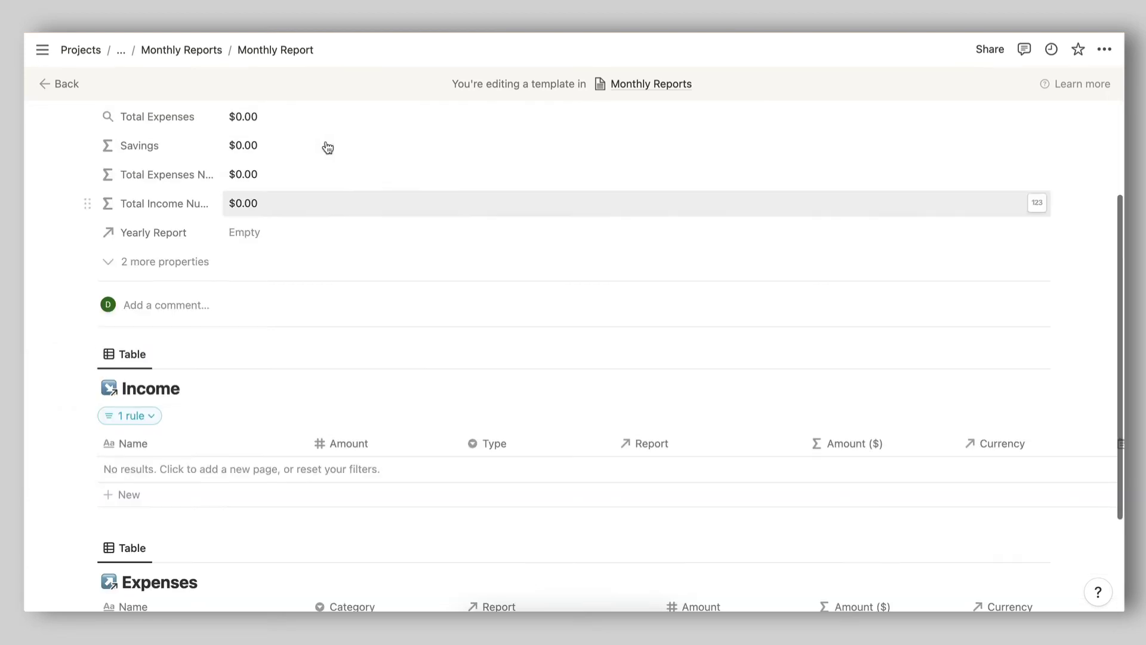
{"action": "left_click", "coordinate": [317, 203]}
{"action": "left_click_drag", "start_coordinate": [103, 203], "coordinate": [317, 203]}
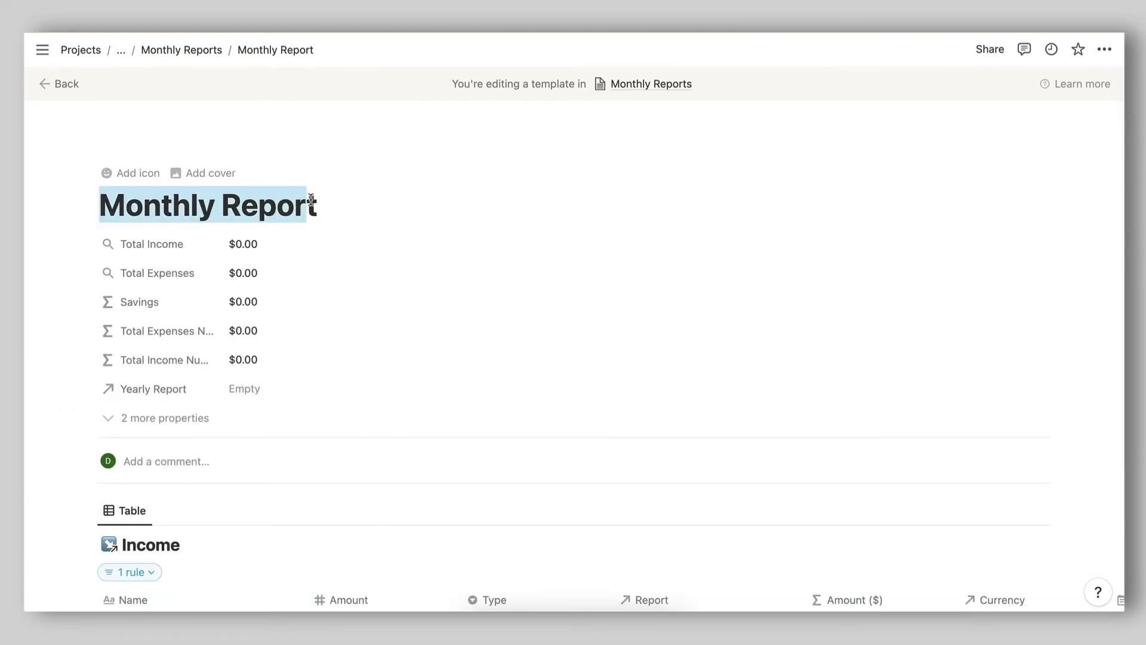
{"action": "left_click", "coordinate": [318, 199]}
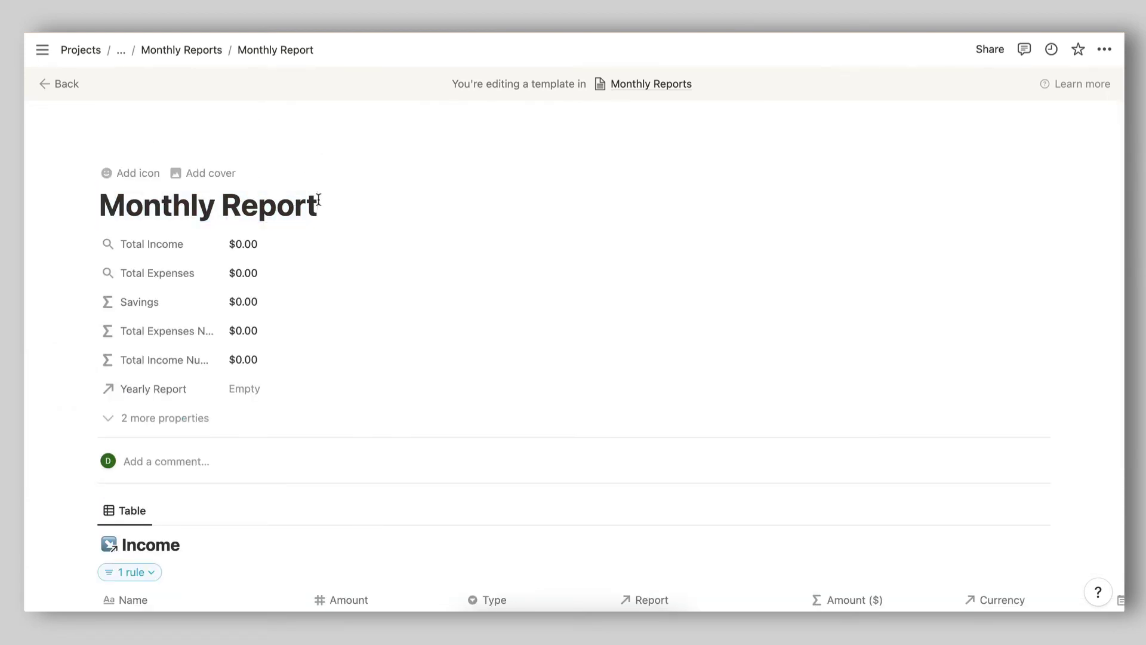
{"action": "scroll", "coordinate": [151, 383], "scroll_direction": "down", "scroll_amount": 3}
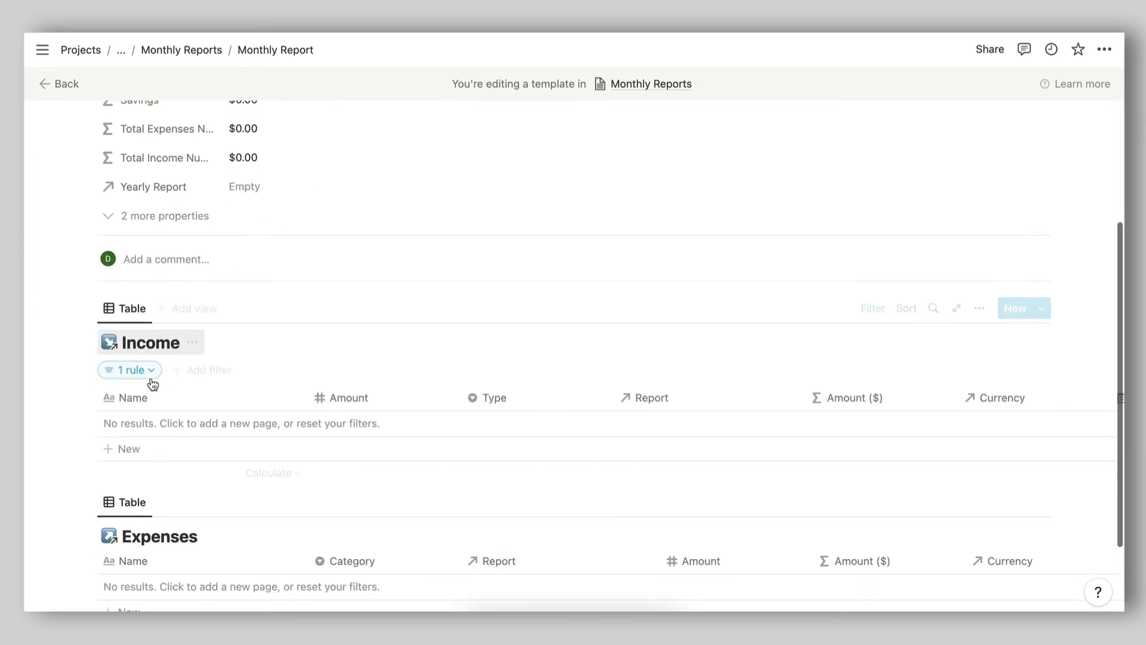
{"action": "left_click", "coordinate": [149, 371]}
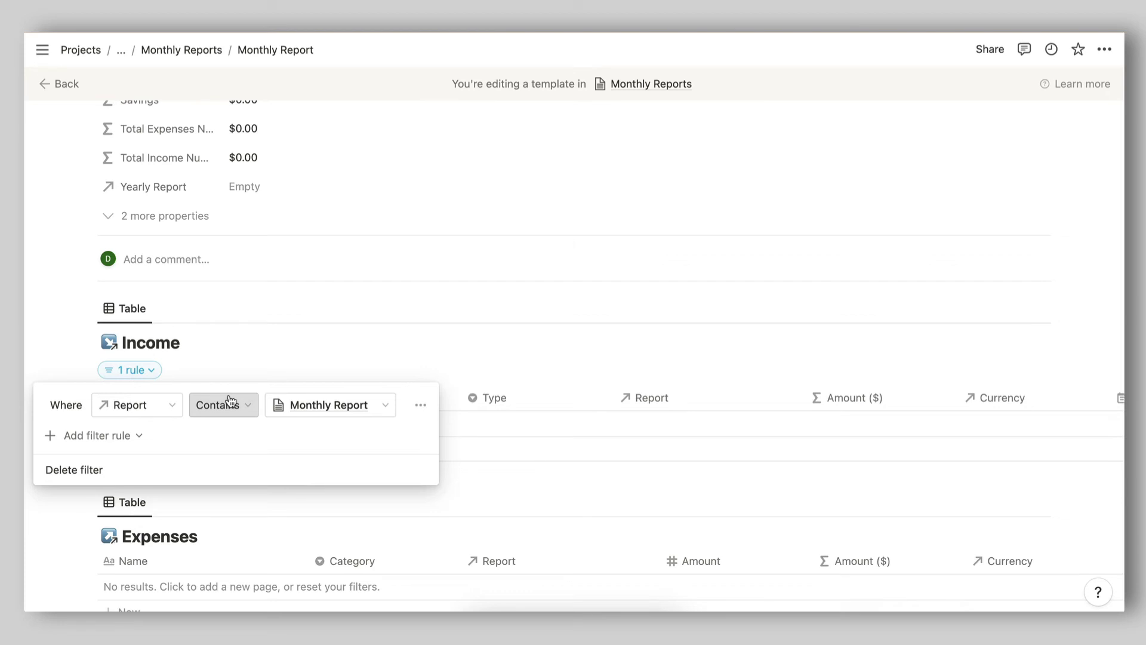
{"action": "left_click", "coordinate": [369, 405]}
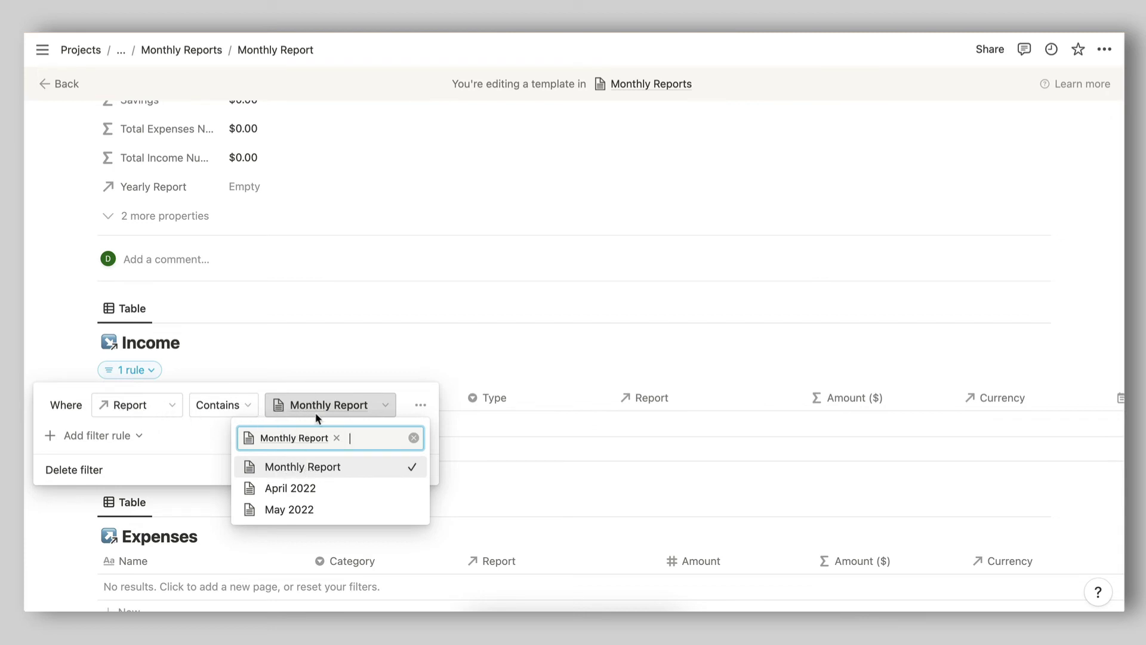
{"action": "left_click", "coordinate": [289, 340]}
{"action": "left_click", "coordinate": [281, 340]}
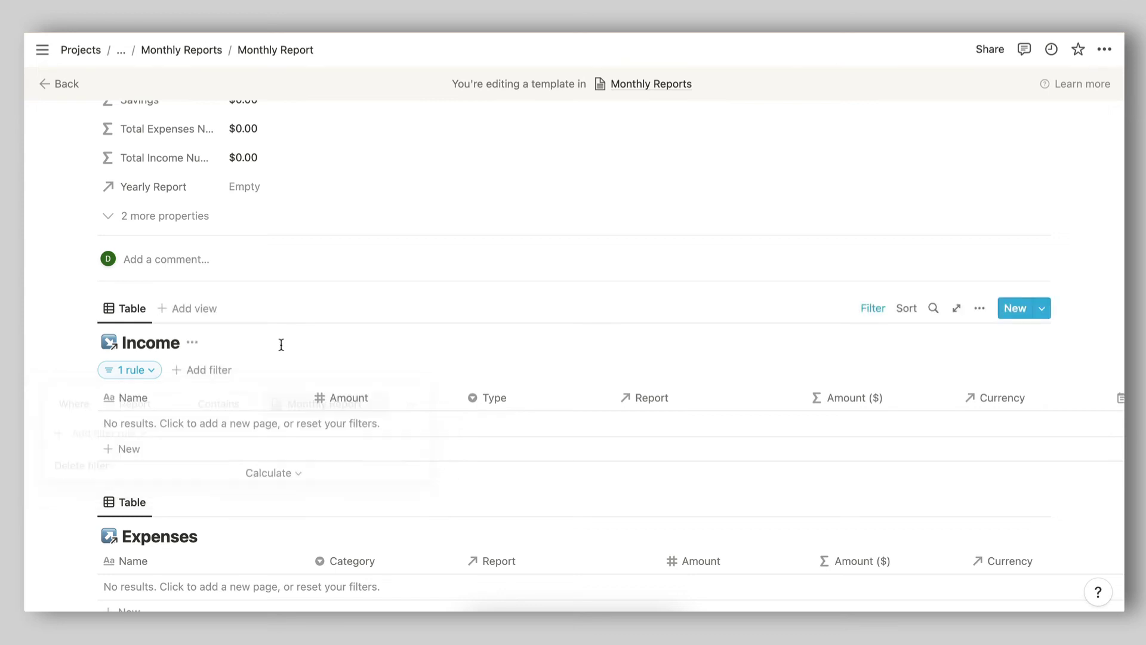
{"action": "scroll", "coordinate": [162, 362], "scroll_direction": "down", "scroll_amount": 2}
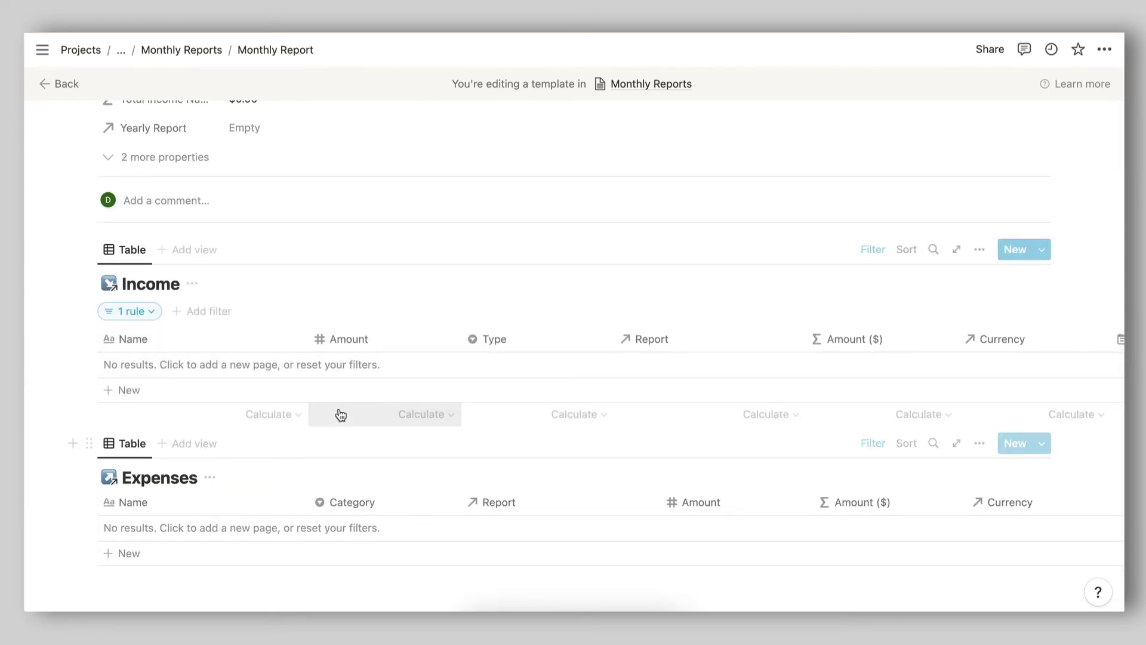
Back on the Budget Tracker page, create a report named June 2022 from the Monthly Report template and open it as a full page.
{"action": "scroll", "coordinate": [619, 364], "scroll_direction": "up", "scroll_amount": 5}
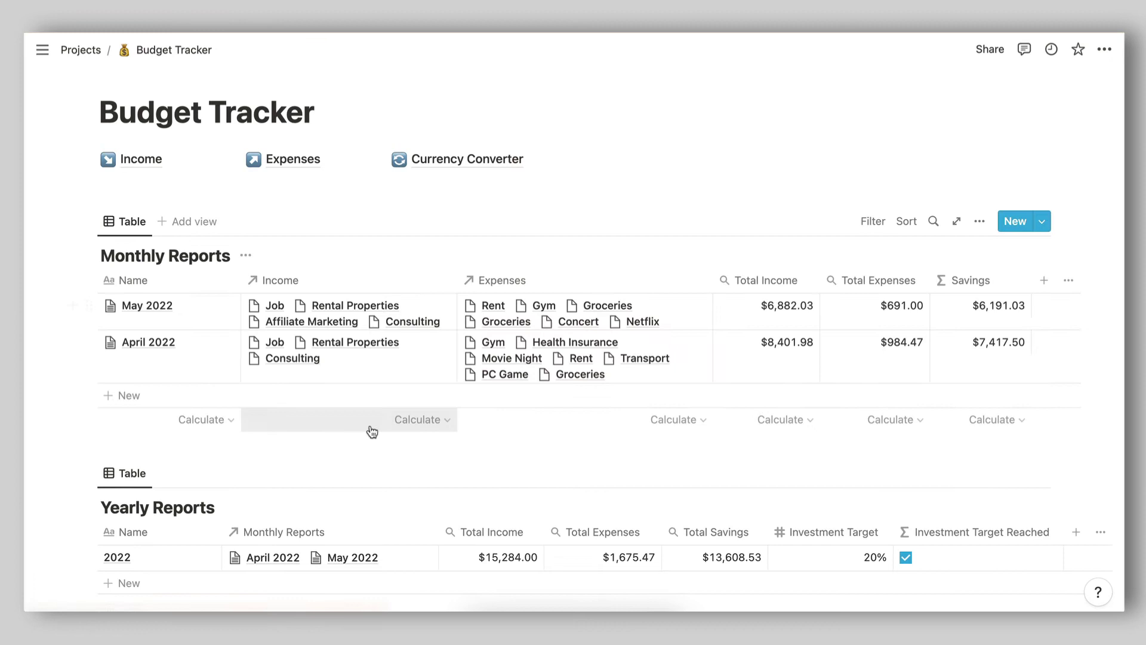
{"action": "scroll", "coordinate": [316, 410], "scroll_direction": "down", "scroll_amount": 2}
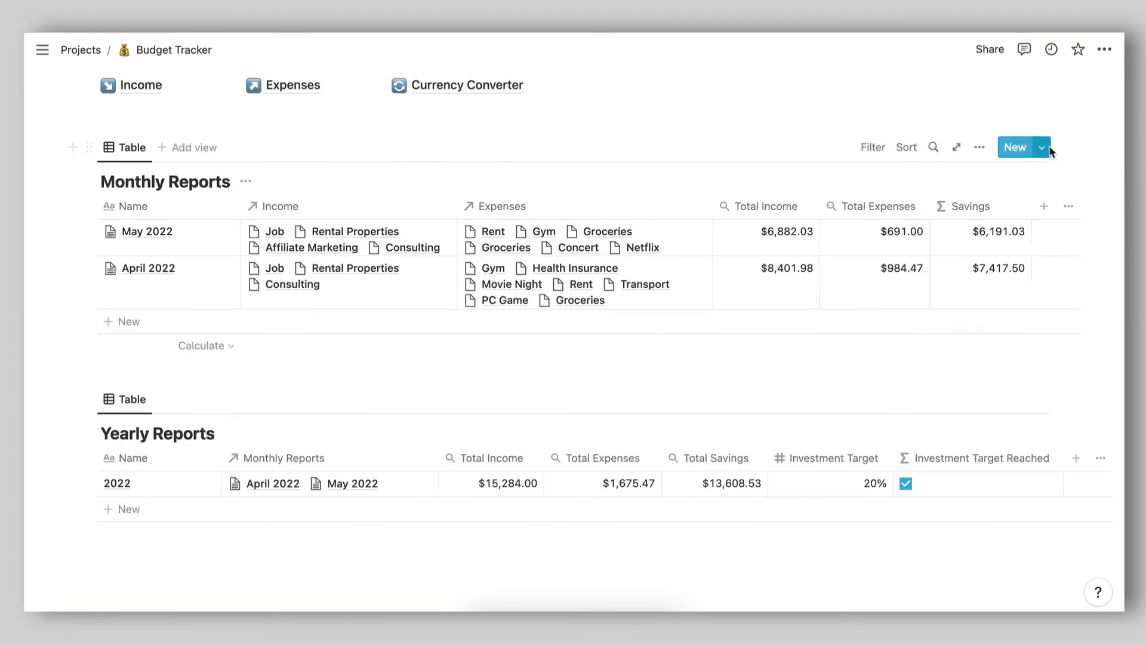
{"action": "left_click", "coordinate": [1042, 148]}
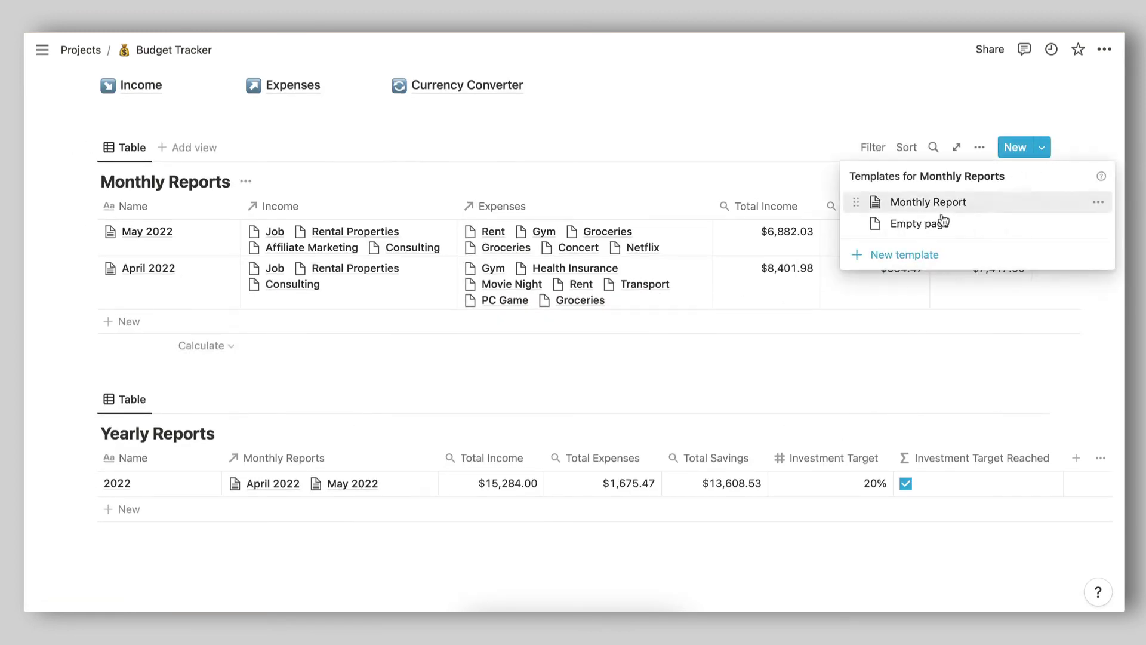
{"action": "left_click", "coordinate": [910, 206]}
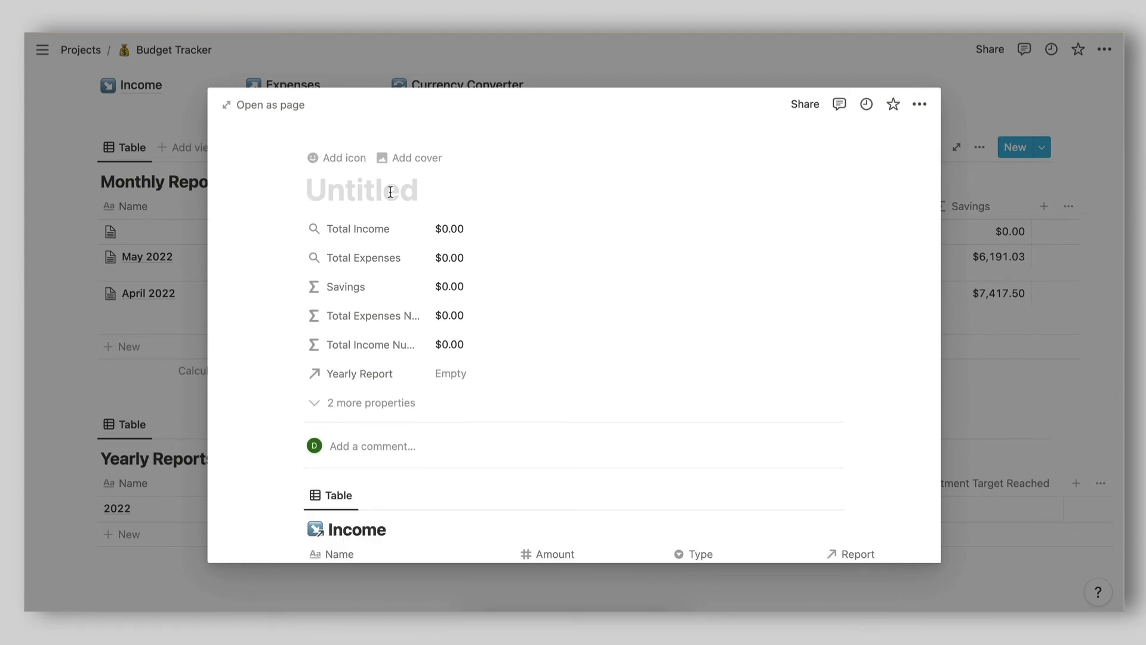
{"action": "type", "text": "June 2022"}
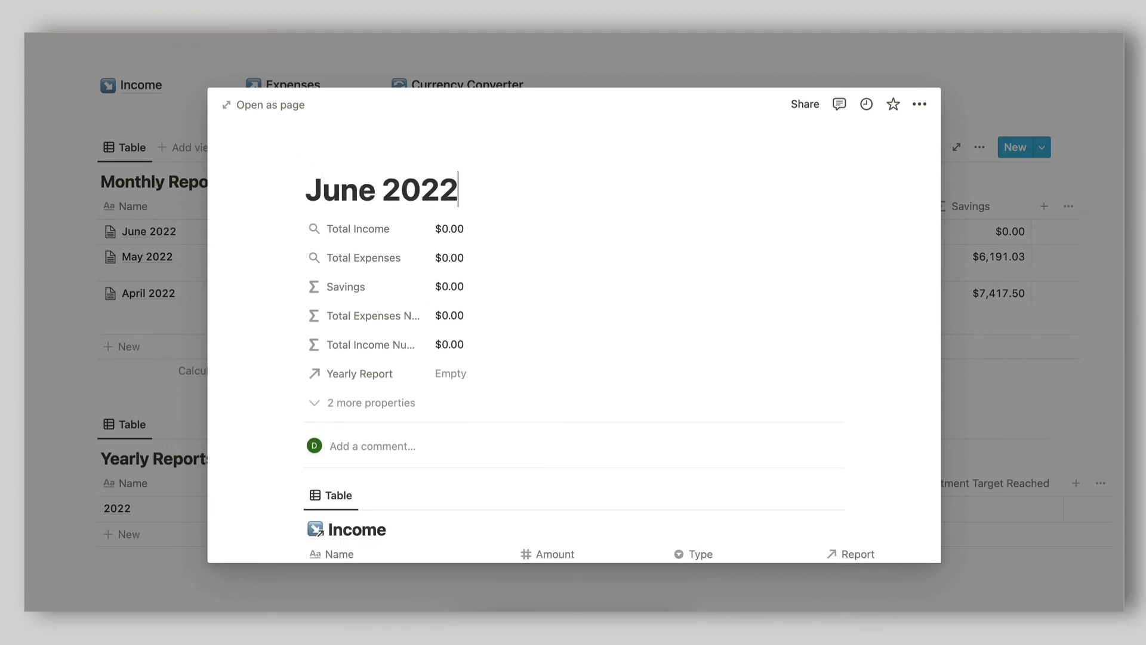
{"action": "left_click", "coordinate": [257, 104]}
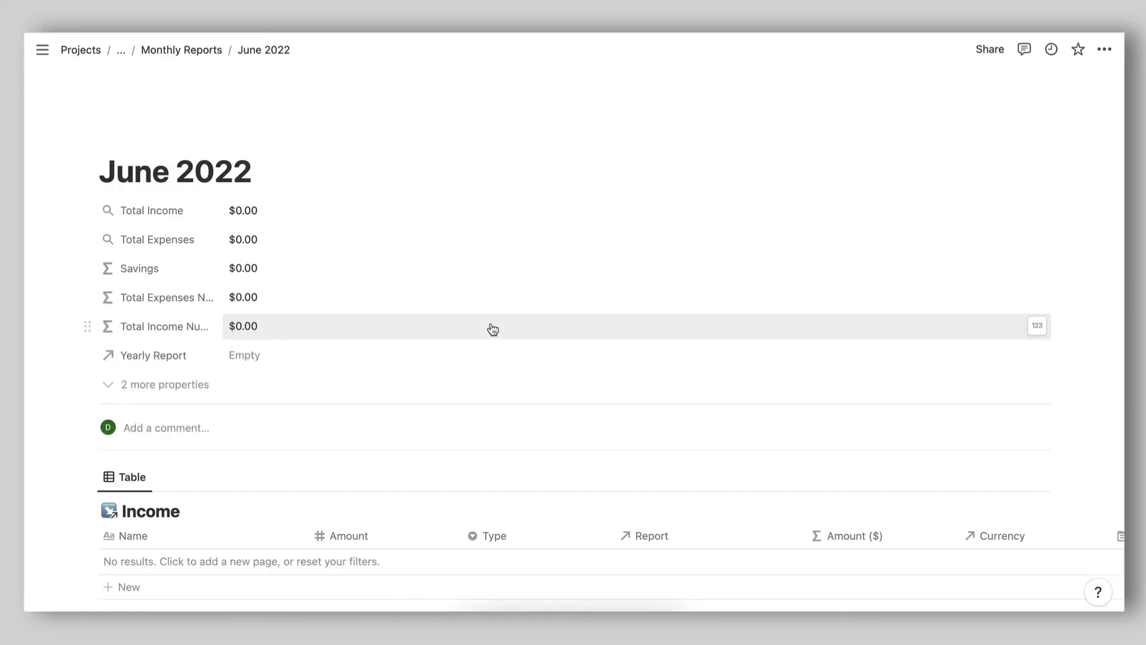
Add a blank entry to the Income table of the June 2022 report.
{"action": "scroll", "coordinate": [491, 326], "scroll_direction": "down", "scroll_amount": 3}
{"action": "scroll", "coordinate": [492, 323], "scroll_direction": "down", "scroll_amount": 2}
{"action": "scroll", "coordinate": [338, 274], "scroll_direction": "up", "scroll_amount": 2}
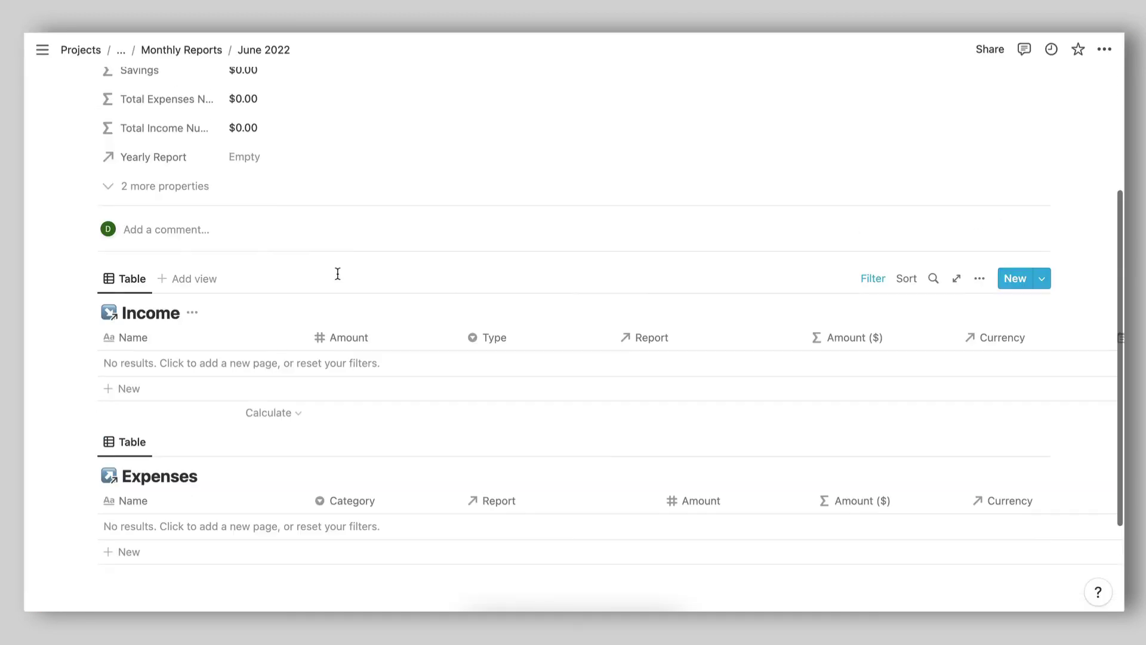
{"action": "left_click", "coordinate": [147, 370]}
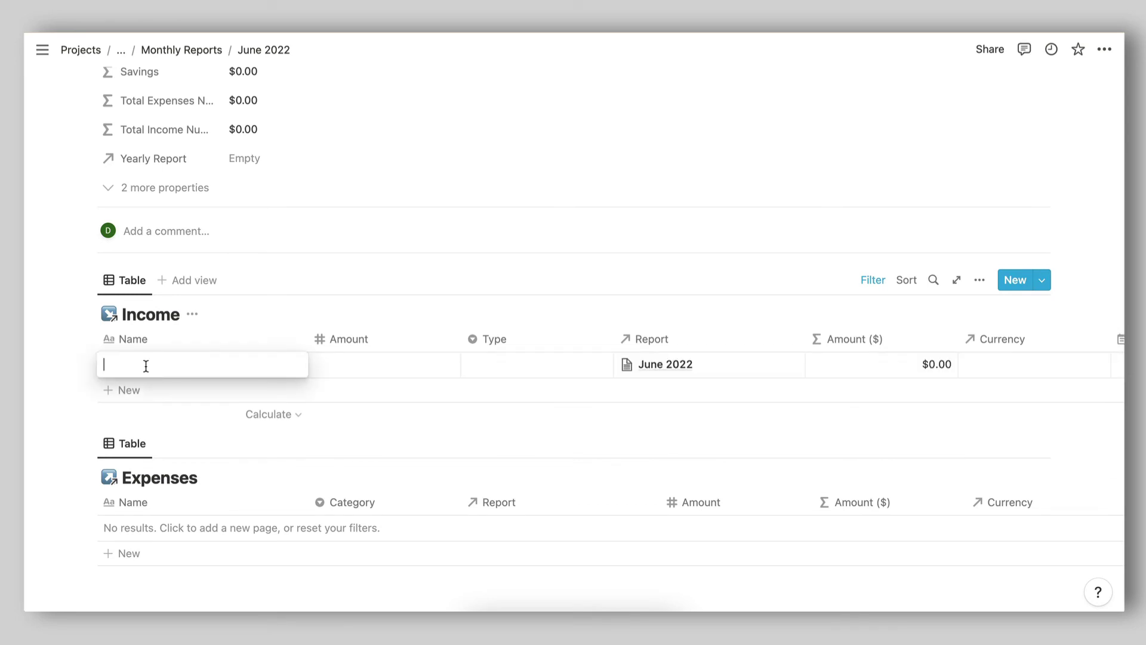
{"action": "key", "text": "Escape"}
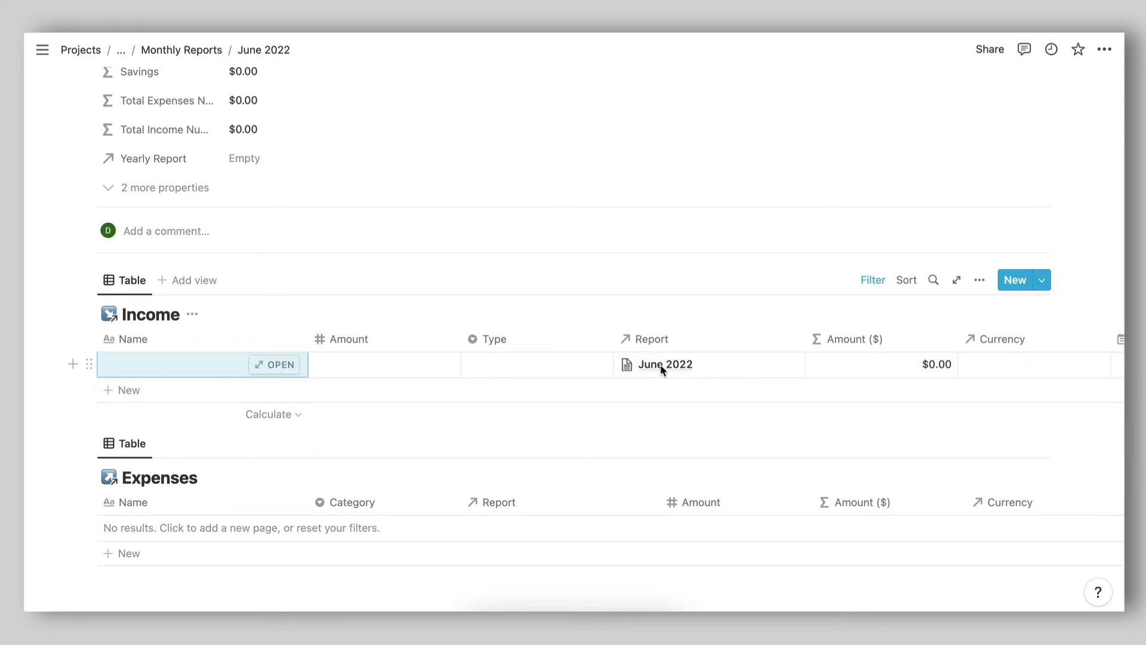
{"action": "left_click", "coordinate": [568, 342]}
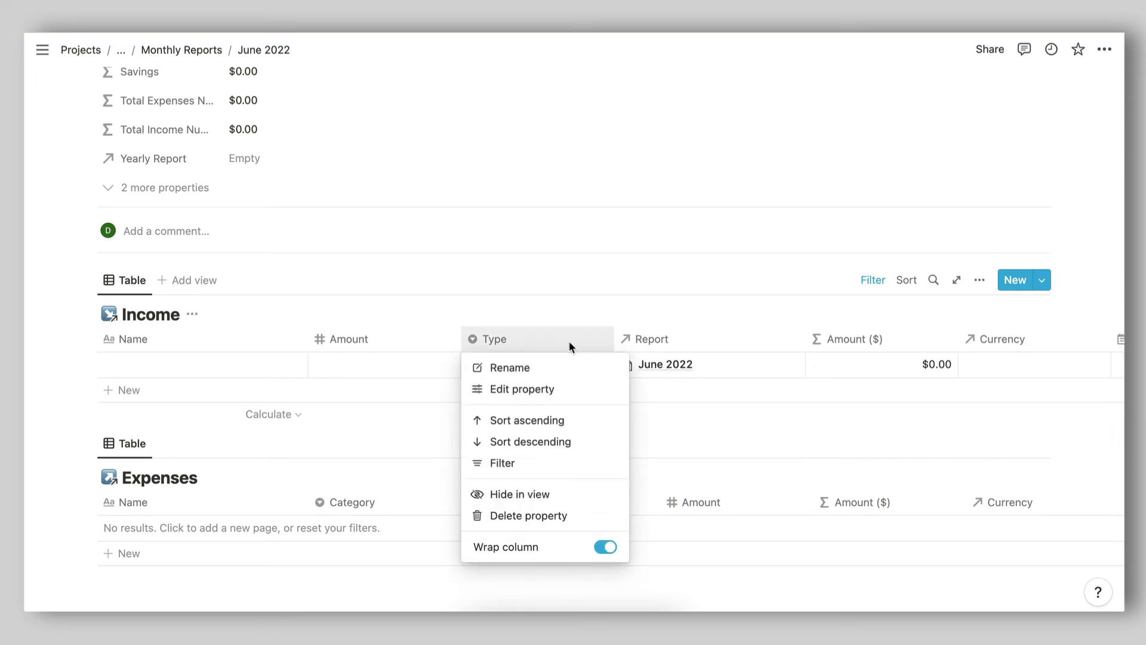
{"action": "left_click", "coordinate": [501, 302]}
Fill in the new income entry with the name Rental Properties, amount 500 and type Passive Income.
{"action": "scroll", "coordinate": [238, 181], "scroll_direction": "up", "scroll_amount": 3}
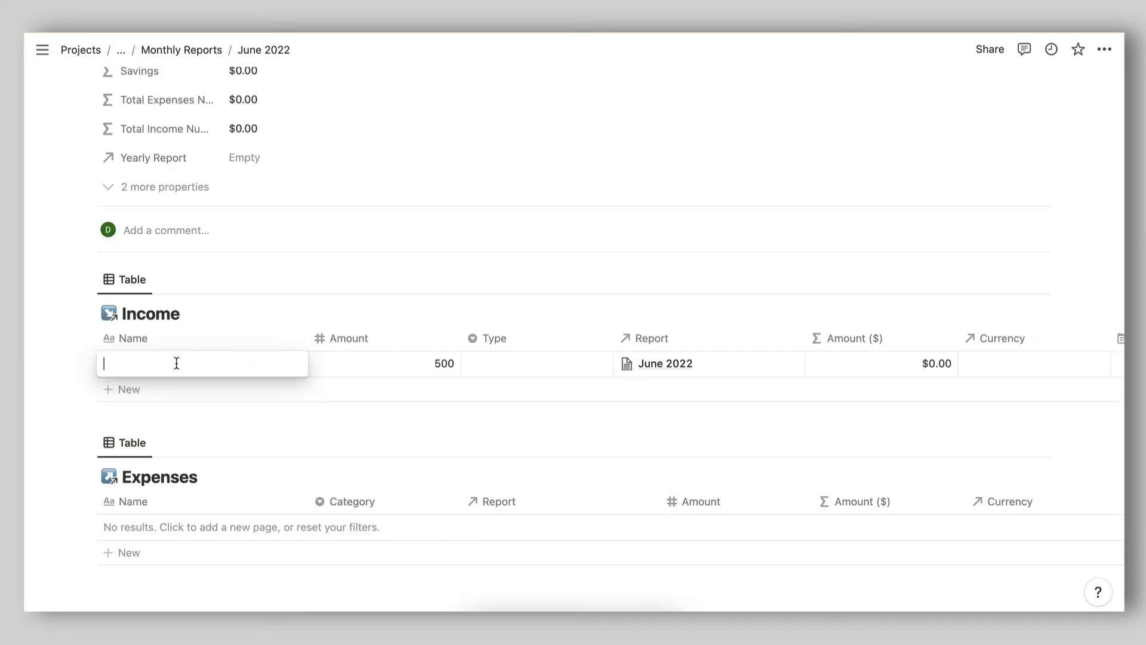
{"action": "type", "text": "Rental Properties"}
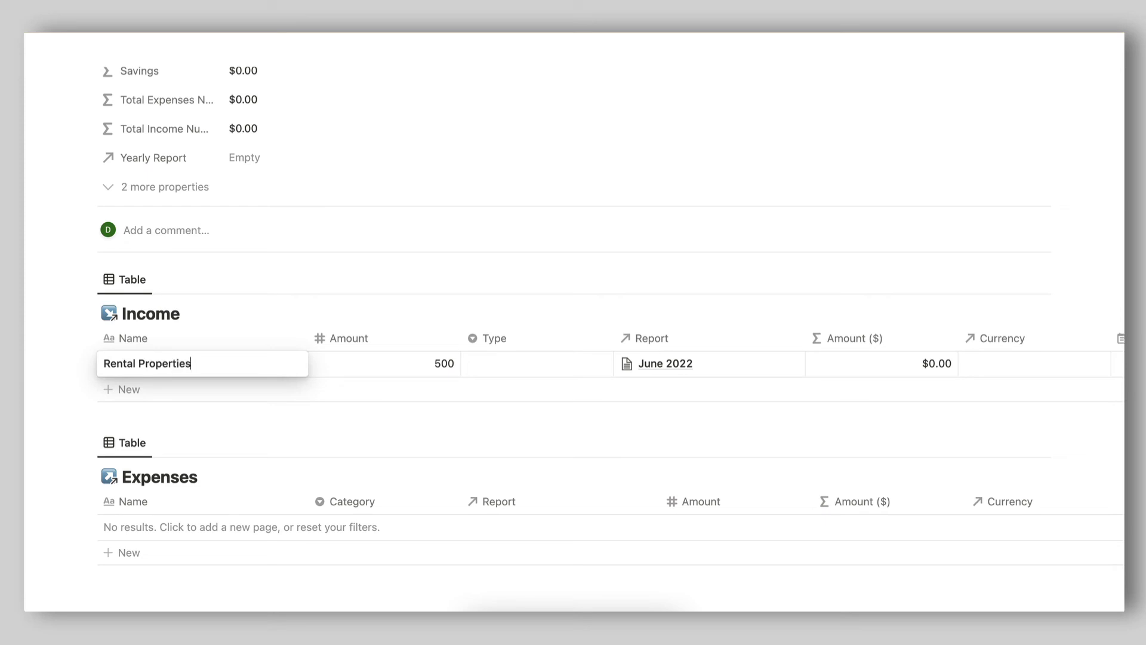
{"action": "key", "text": "Return"}
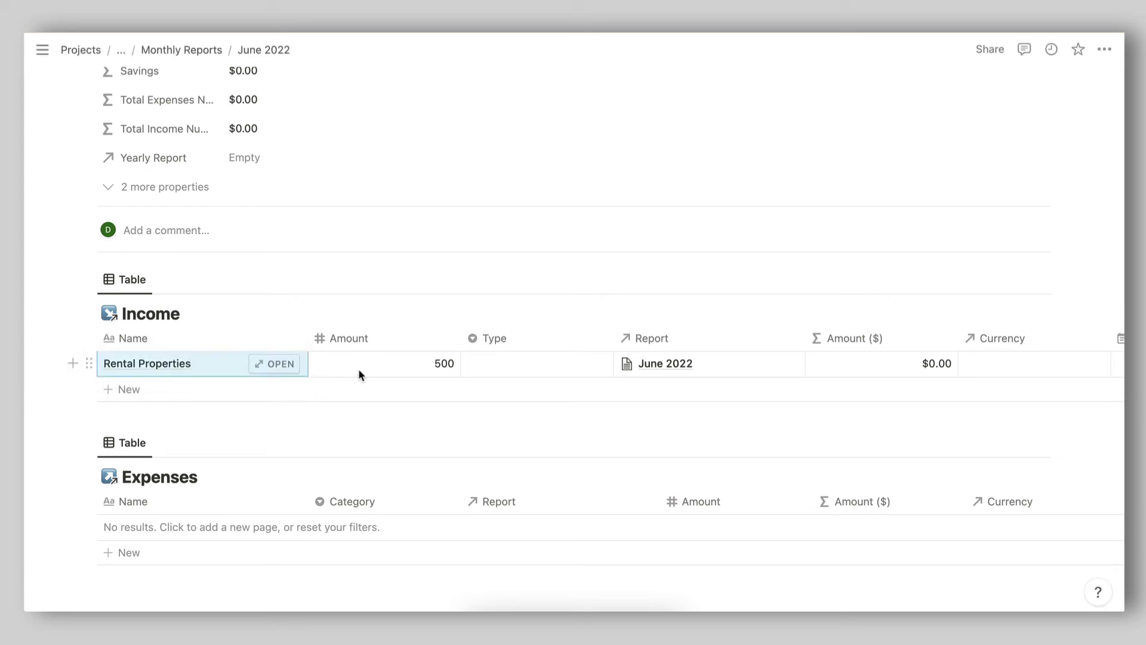
{"action": "left_click", "coordinate": [478, 366]}
{"action": "left_click", "coordinate": [532, 456]}
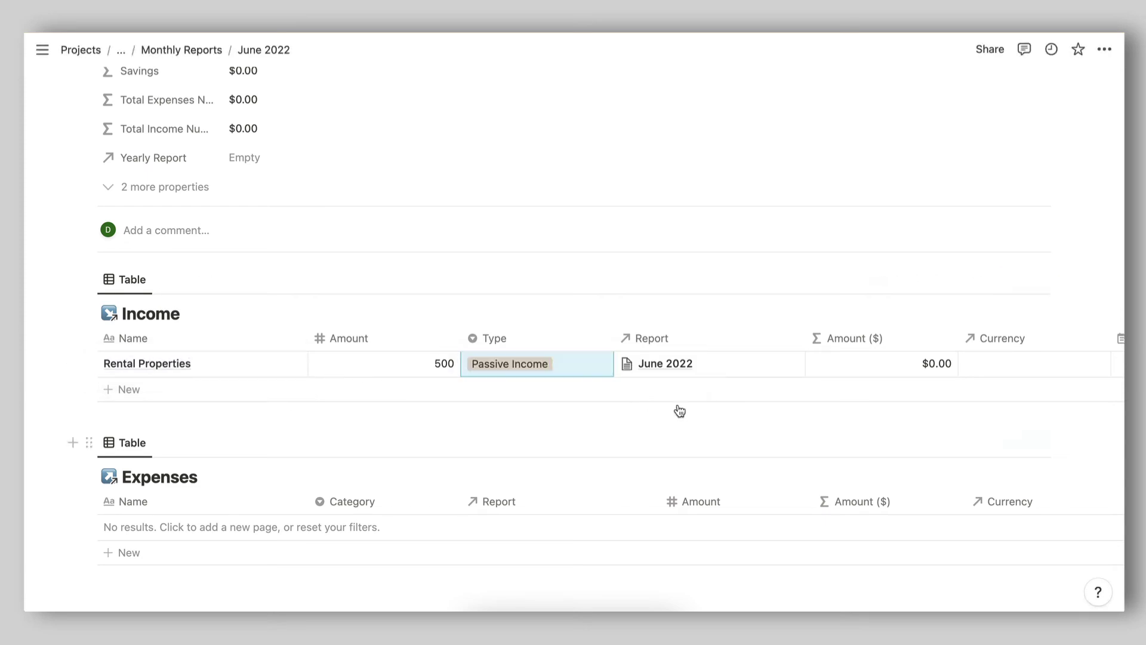
Add an entry named Rent to the June 2022 report's Expenses table with category Accommodation and amount 500.
{"action": "scroll", "coordinate": [489, 414], "scroll_direction": "down", "scroll_amount": 3}
{"action": "left_click", "coordinate": [177, 398]}
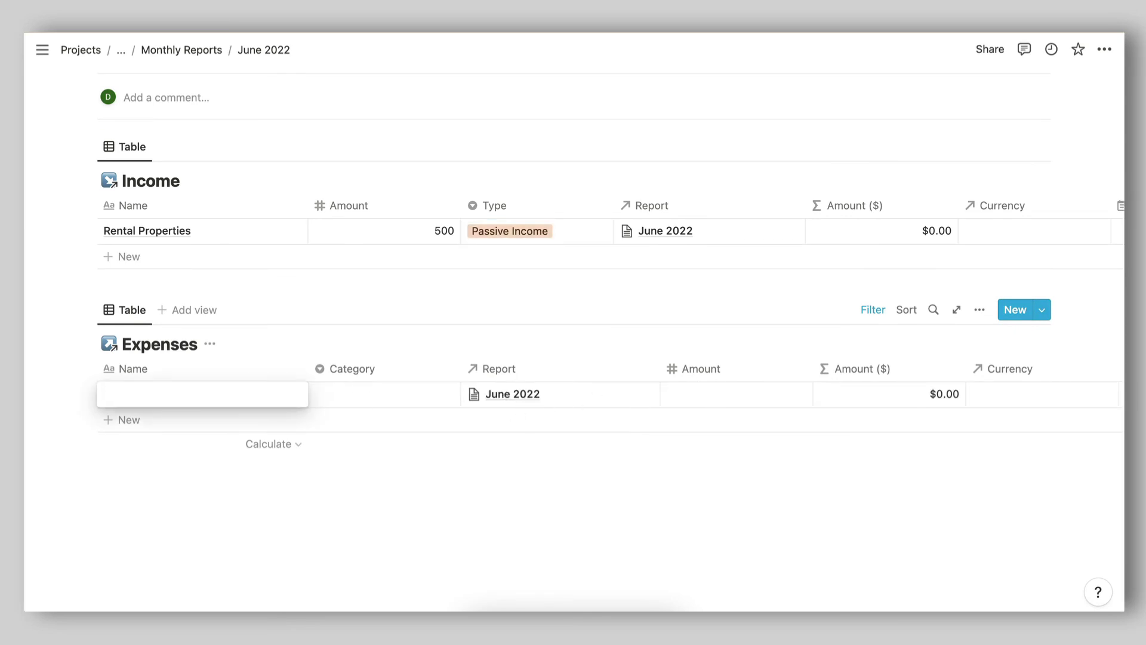
{"action": "type", "text": "Rent"}
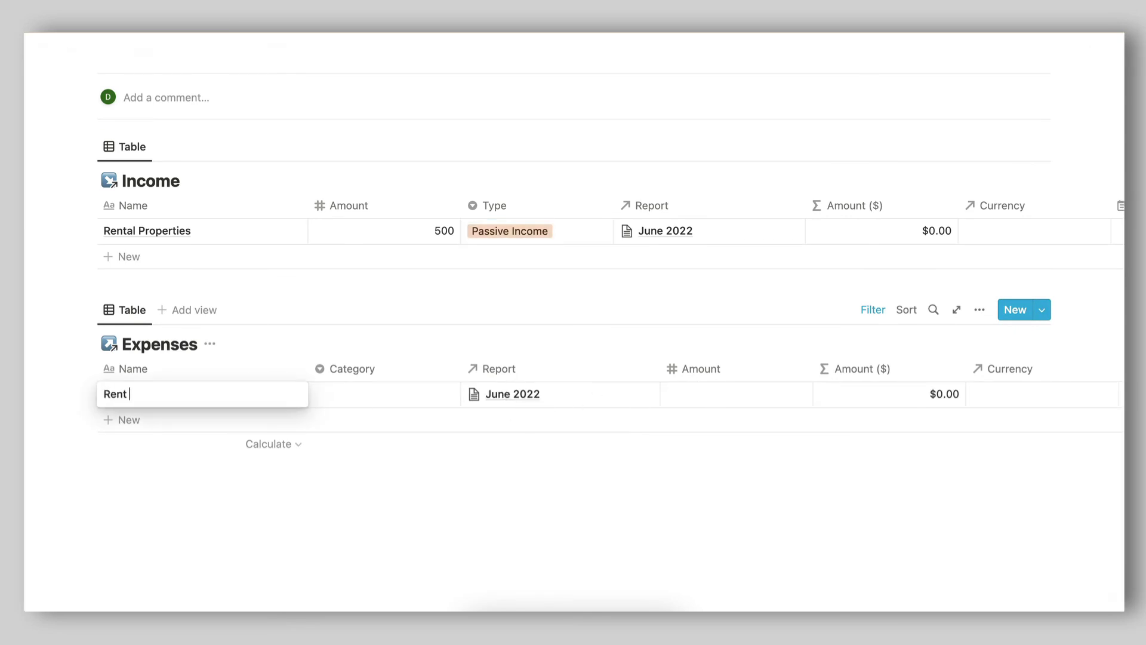
{"action": "key", "text": "Return"}
{"action": "left_click", "coordinate": [360, 400]}
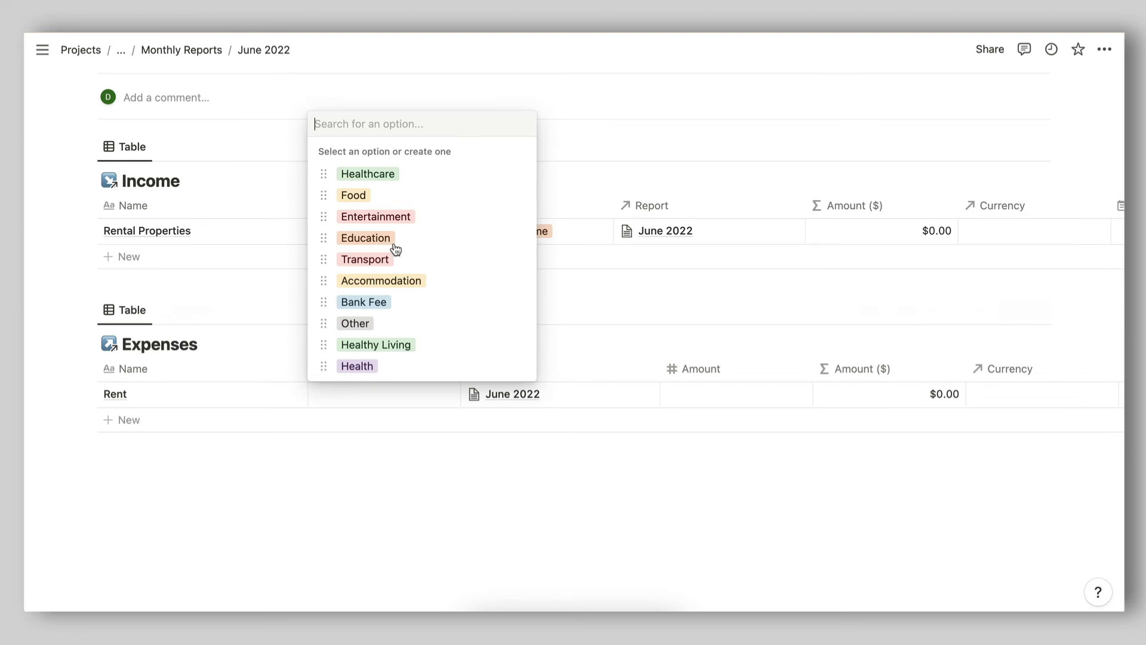
{"action": "left_click", "coordinate": [376, 278]}
{"action": "left_click", "coordinate": [719, 394]}
{"action": "type", "text": "500"}
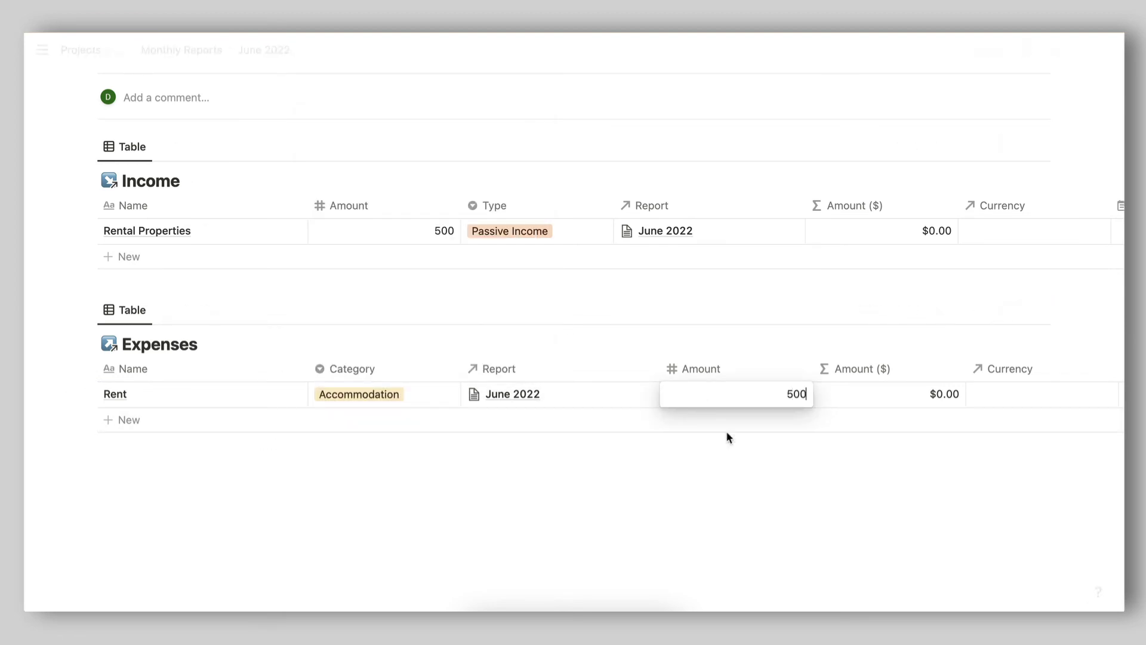
{"action": "key", "text": "Return"}
Return to the Budget Tracker page and review the June 2022 row's linked income and expenses in Monthly Reports.
{"action": "key", "text": "super+bracketleft"}
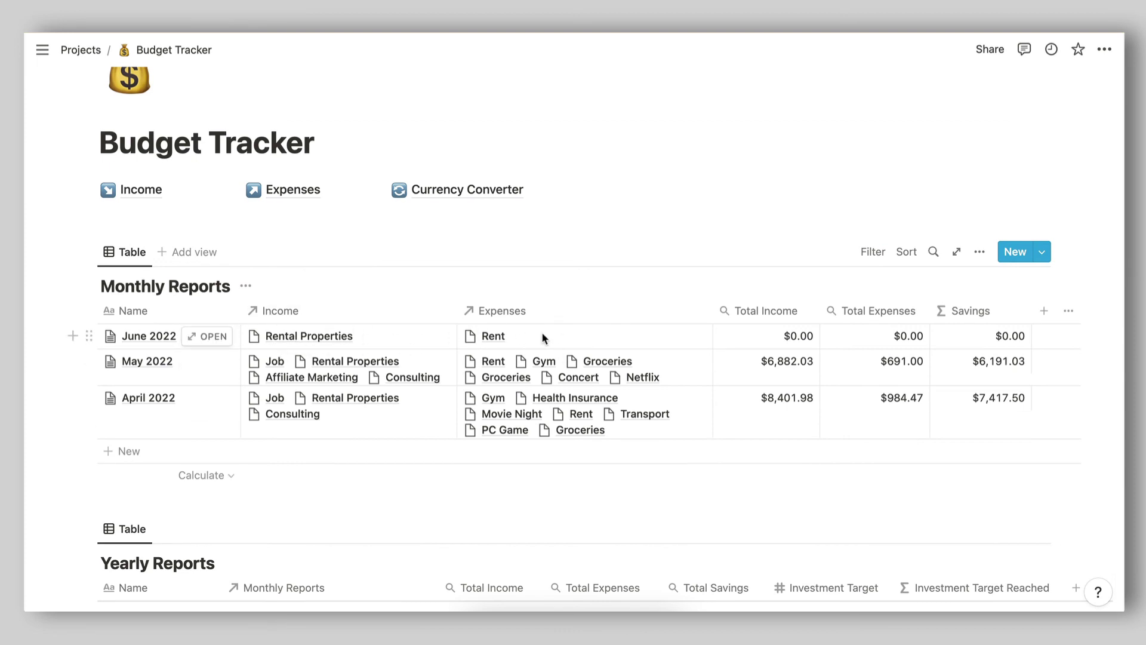
{"action": "scroll", "coordinate": [429, 346], "scroll_direction": "up", "scroll_amount": 1}
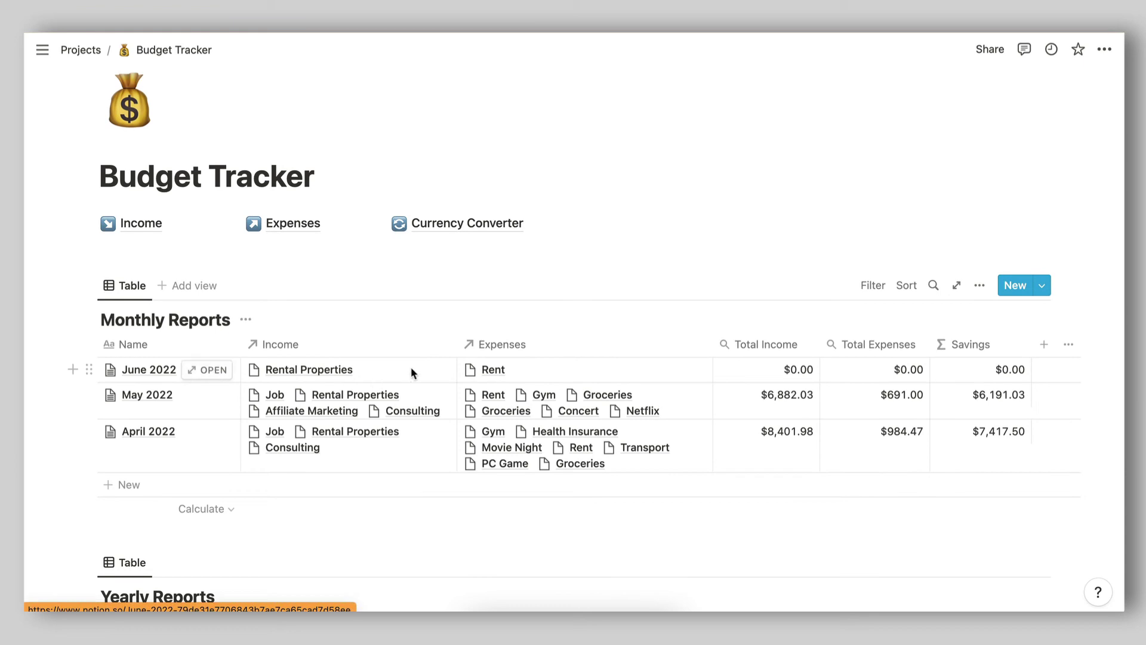
{"action": "scroll", "coordinate": [370, 409], "scroll_direction": "down", "scroll_amount": 2}
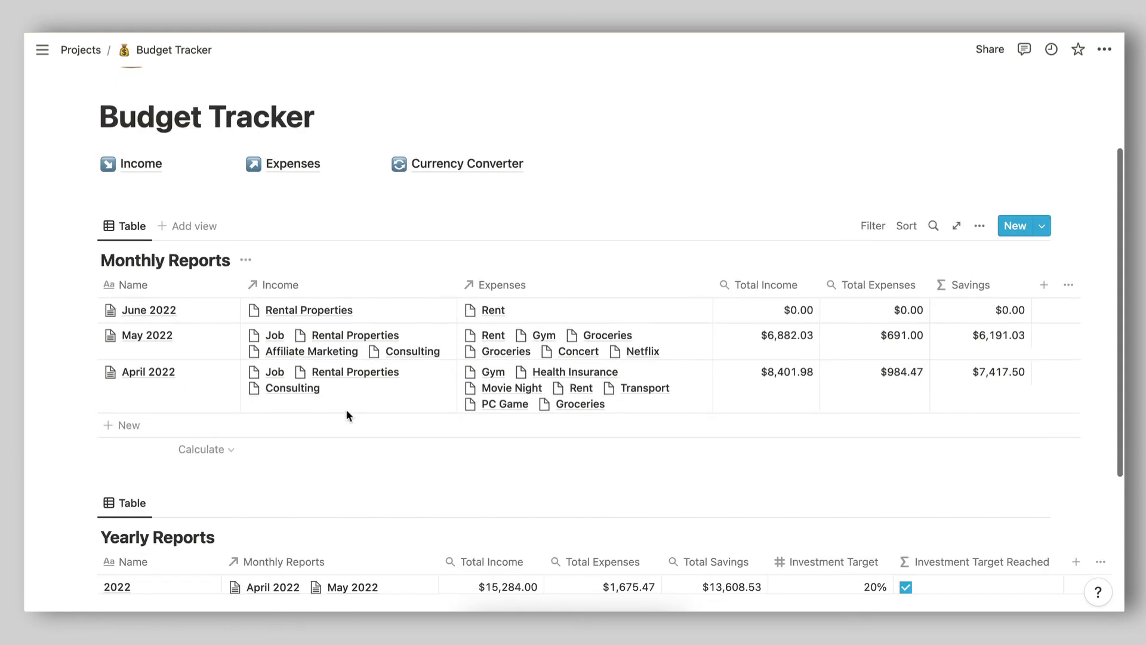
{"action": "scroll", "coordinate": [298, 327], "scroll_direction": "up", "scroll_amount": 1}
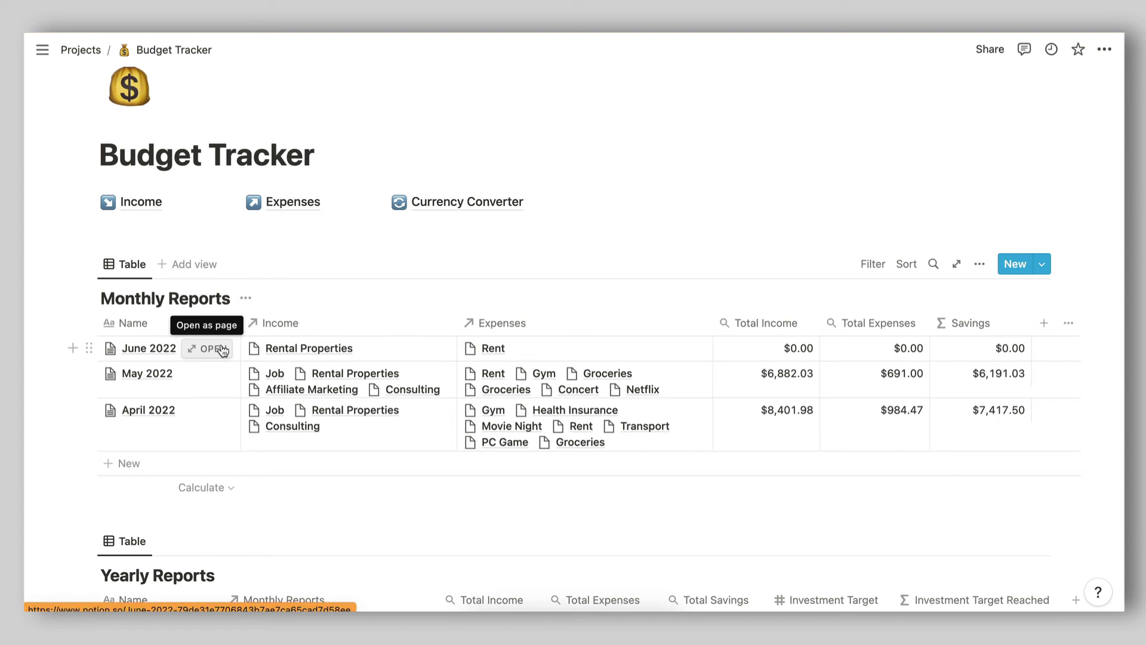
{"action": "scroll", "coordinate": [221, 350], "scroll_direction": "down", "scroll_amount": 1}
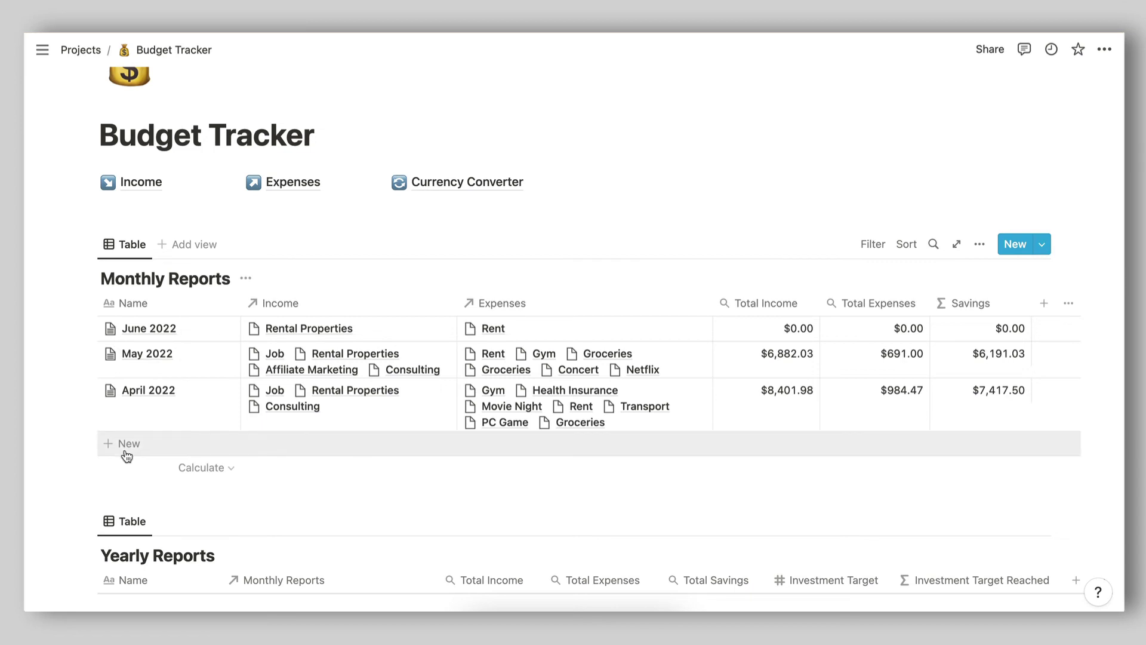
Open the June 2022 monthly report, check its Income table, and close the report.
{"action": "mouse_move", "coordinate": [216, 328]}
{"action": "left_mouse_down"}
{"action": "mouse_move", "coordinate": [212, 317]}
{"action": "mouse_move", "coordinate": [211, 333]}
{"action": "left_mouse_up"}
{"action": "left_click", "coordinate": [212, 329]}
{"action": "scroll", "coordinate": [392, 353], "scroll_direction": "down", "scroll_amount": 5}
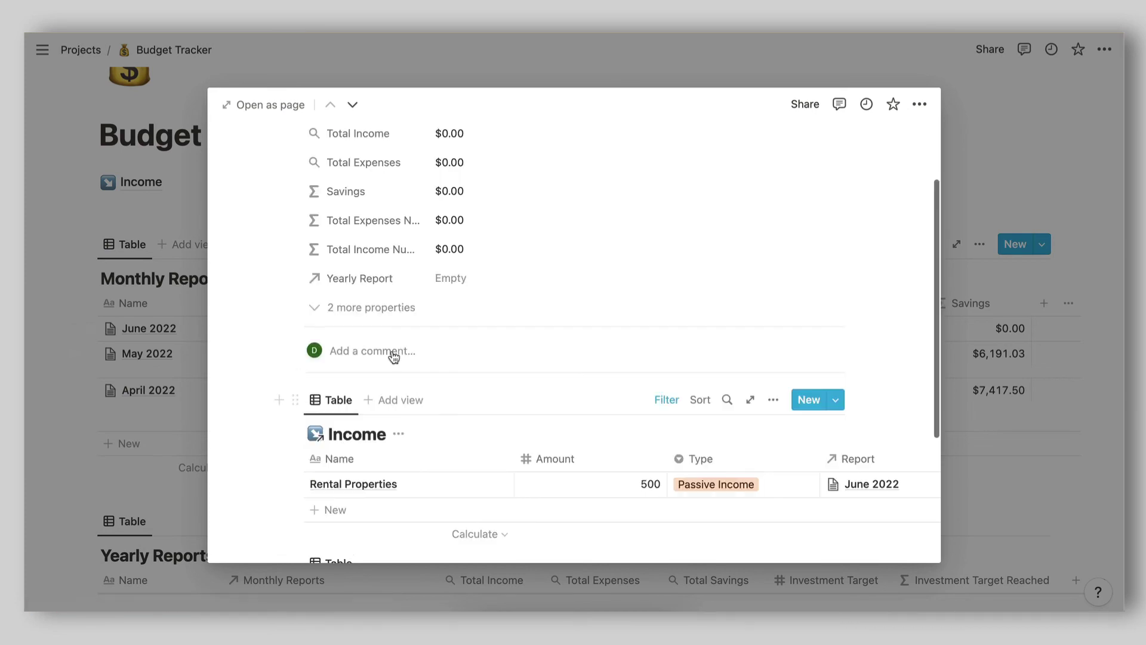
{"action": "left_click", "coordinate": [120, 326]}
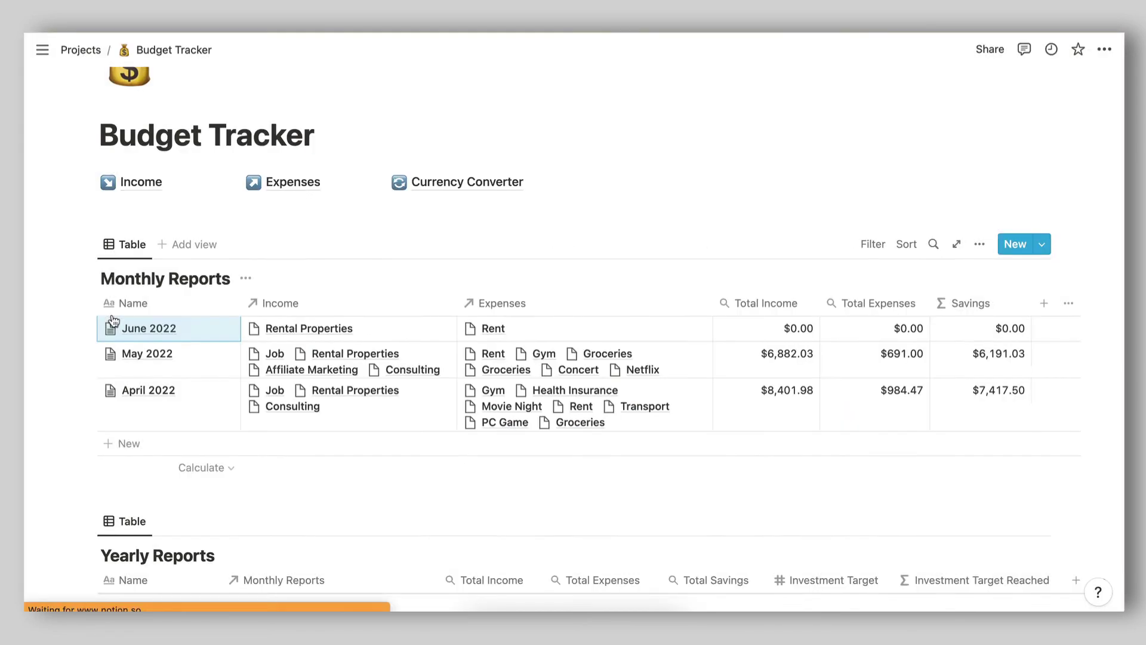
Open the Income database to check the June 2022 entry, and return to the Budget Tracker page.
{"action": "scroll", "coordinate": [141, 251], "scroll_direction": "up", "scroll_amount": 2}
{"action": "left_click", "coordinate": [141, 233]}
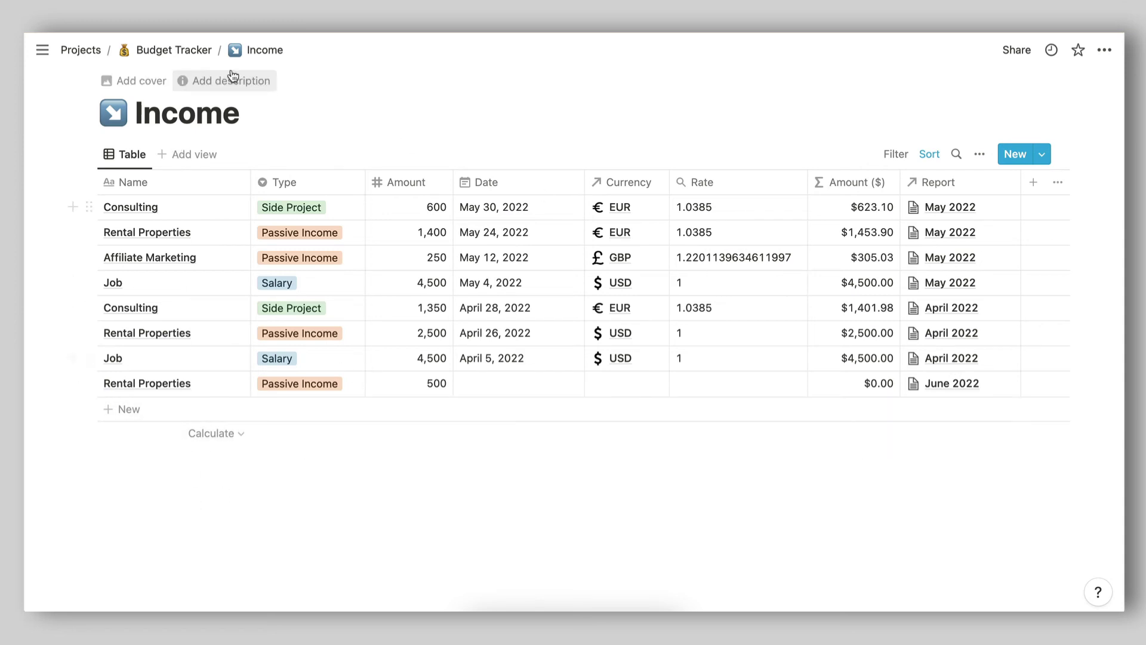
{"action": "left_click", "coordinate": [197, 60]}
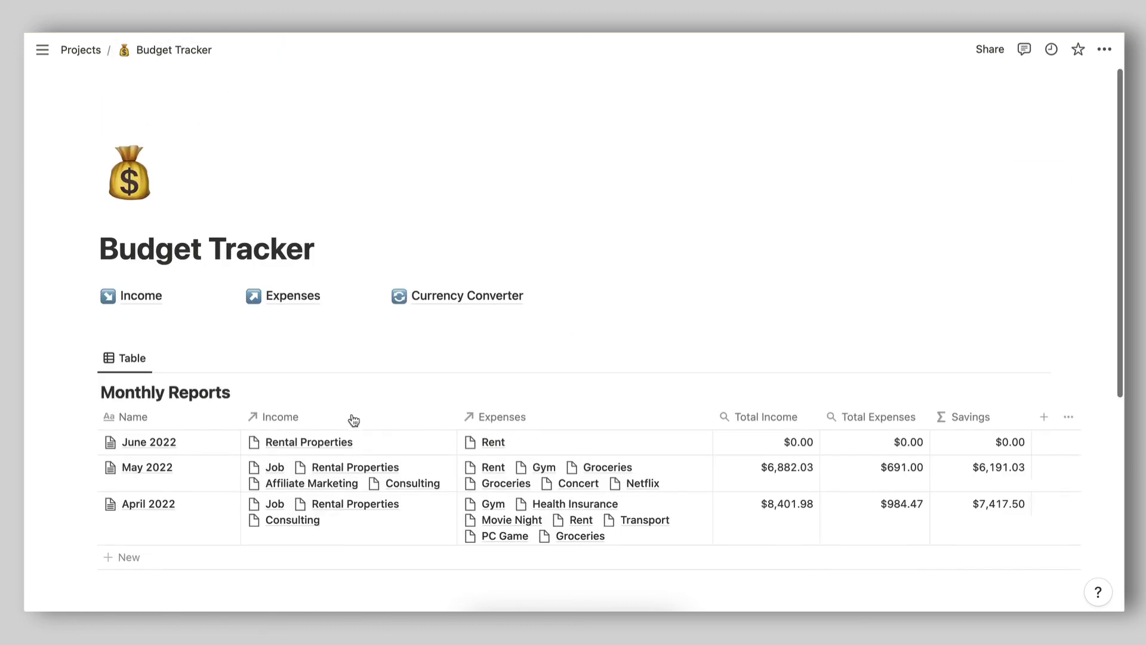
{"action": "scroll", "coordinate": [146, 299], "scroll_direction": "down", "scroll_amount": 3}
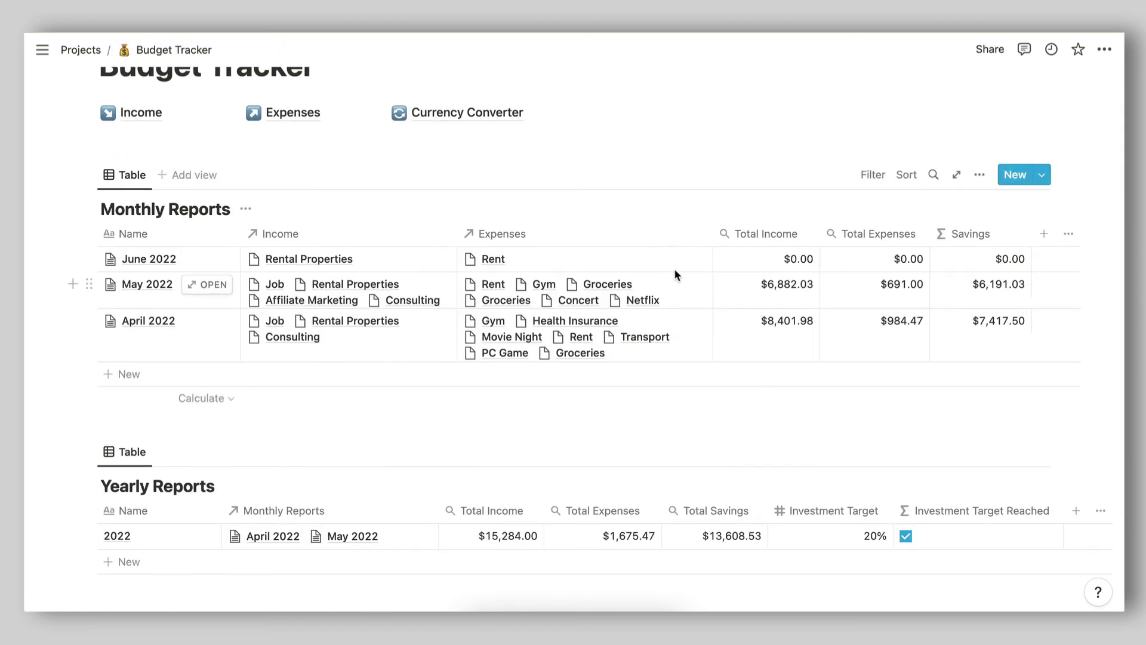
Reopen the June 2022 report and examine the columns of its Income and Expenses tables.
{"action": "left_click", "coordinate": [199, 263]}
{"action": "key", "text": "Escape"}
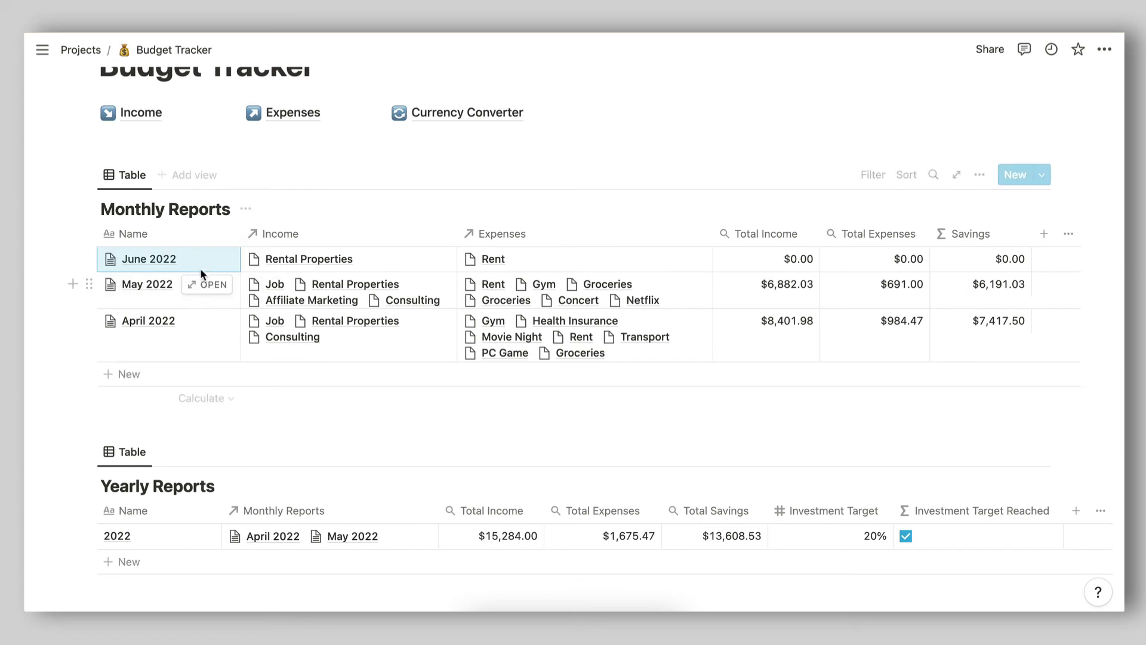
{"action": "left_click", "coordinate": [203, 266]}
{"action": "scroll", "coordinate": [420, 369], "scroll_direction": "down", "scroll_amount": 5}
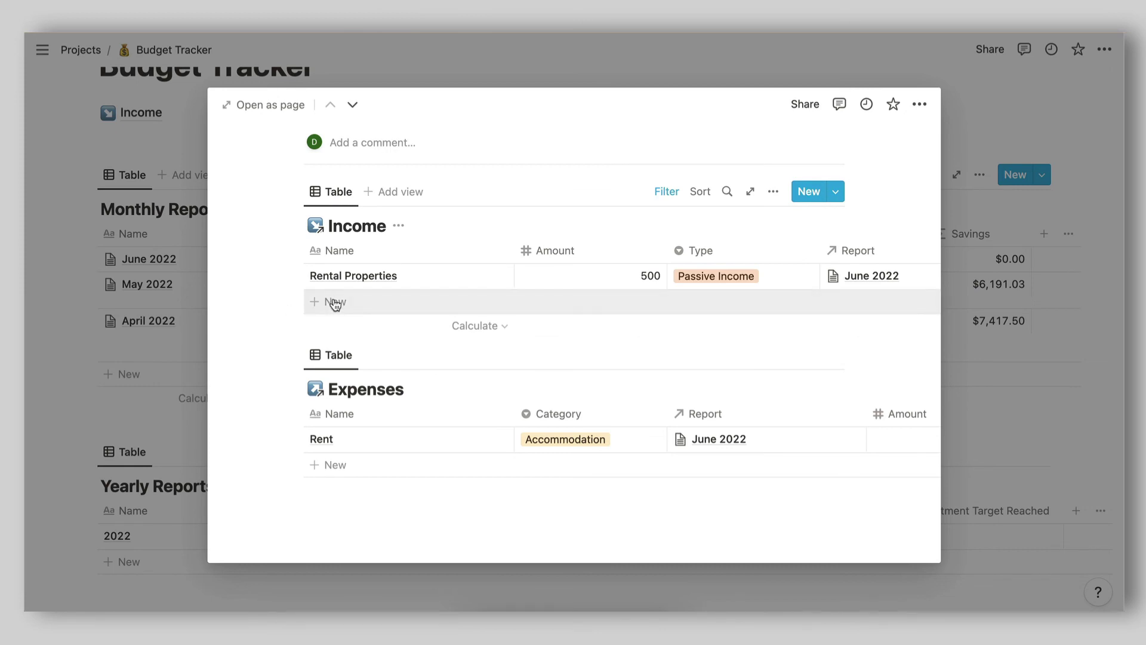
{"action": "scroll", "coordinate": [609, 412], "scroll_direction": "right", "scroll_amount": 2}
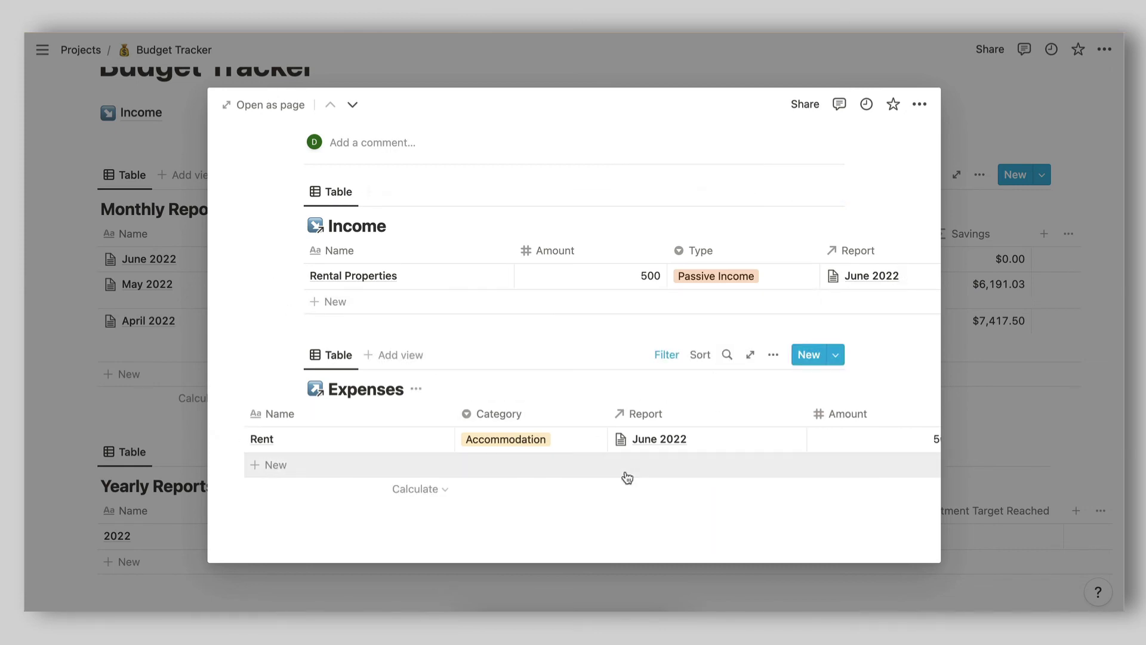
{"action": "scroll", "coordinate": [624, 476], "scroll_direction": "left", "scroll_amount": 2}
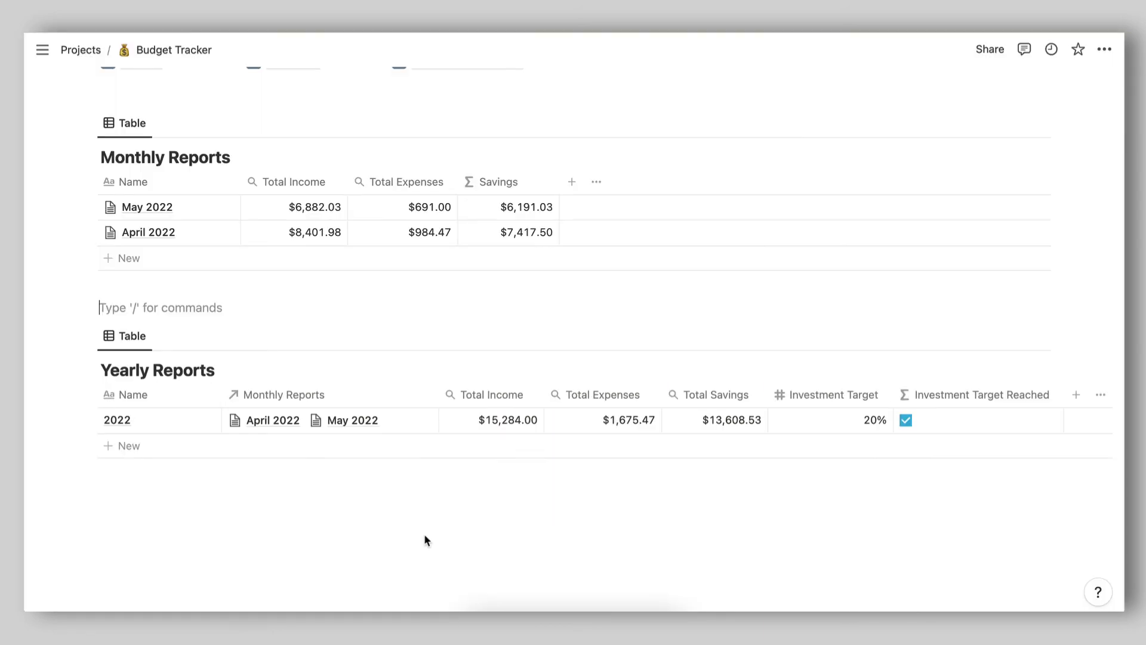
Inspect the settings of the Monthly Reports relation property in the Yearly Reports table.
{"action": "scroll", "coordinate": [425, 536], "scroll_direction": "up", "scroll_amount": 1}
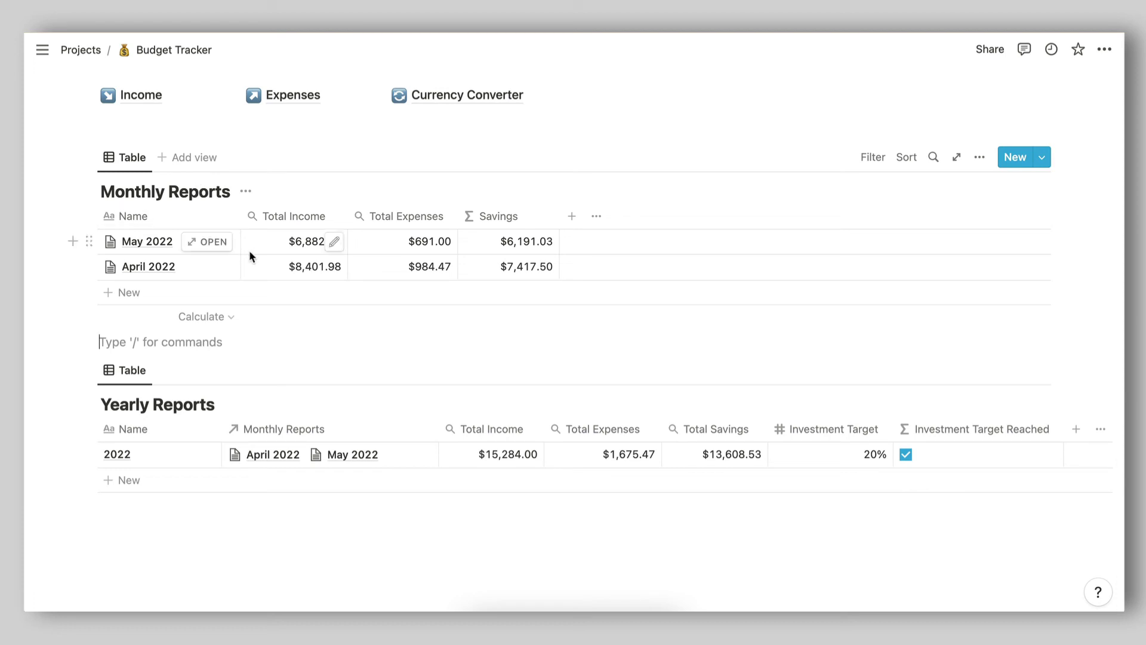
{"action": "scroll", "coordinate": [312, 341], "scroll_direction": "up", "scroll_amount": 4}
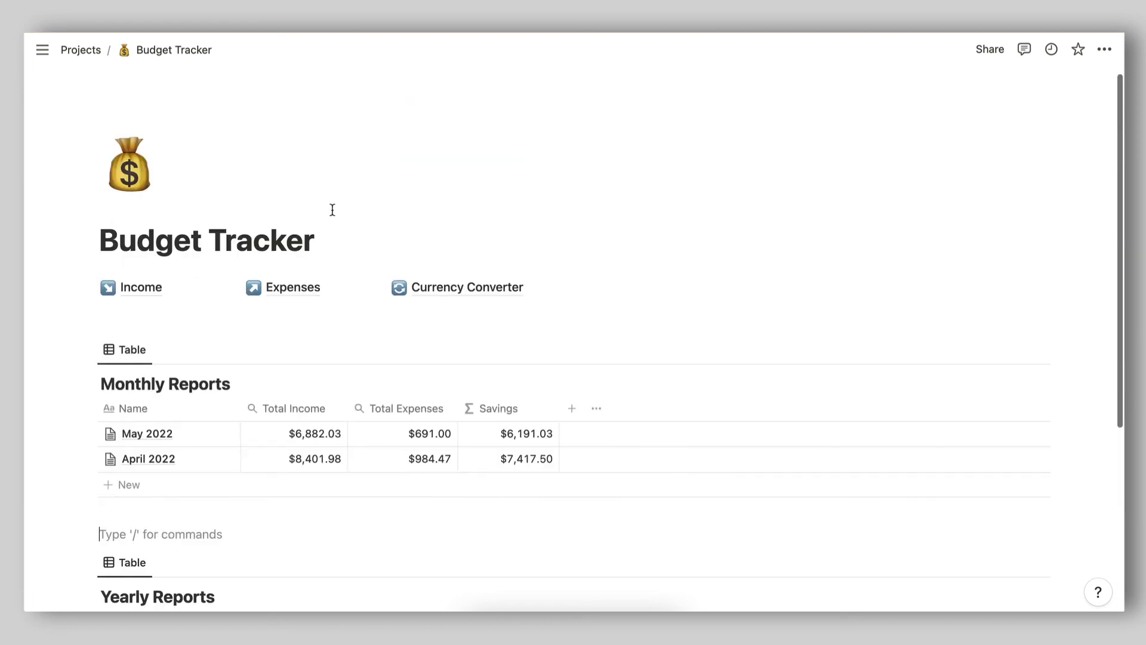
{"action": "scroll", "coordinate": [224, 280], "scroll_direction": "down", "scroll_amount": 3}
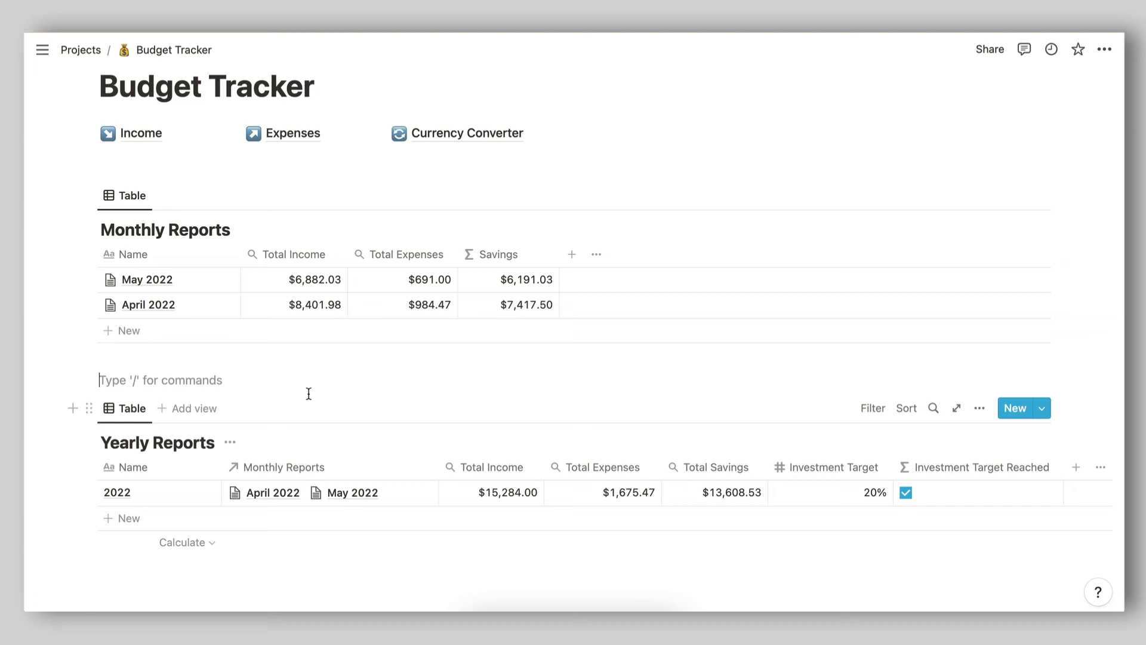
{"action": "scroll", "coordinate": [323, 412], "scroll_direction": "down", "scroll_amount": 2}
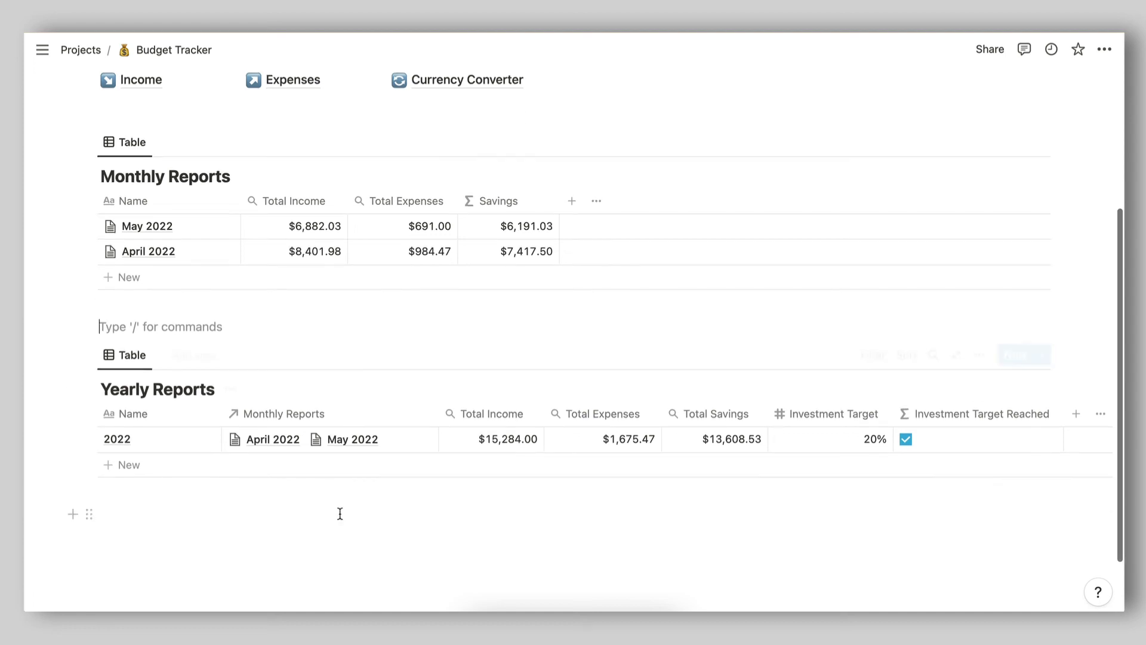
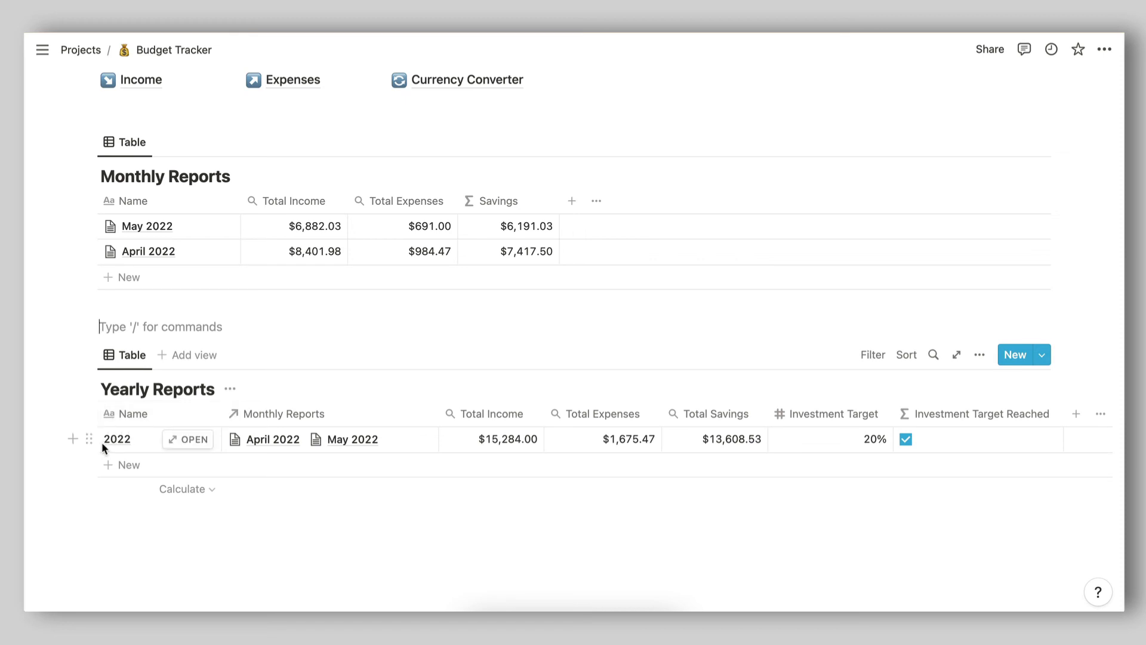
{"action": "left_click", "coordinate": [284, 412]}
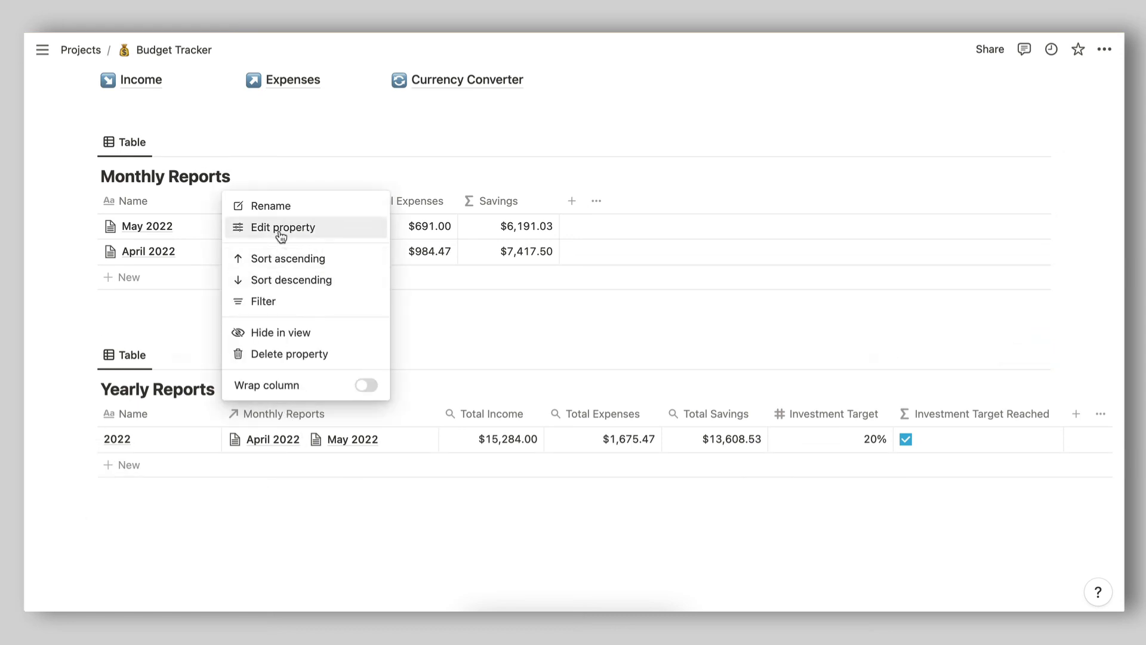
{"action": "left_click", "coordinate": [281, 229]}
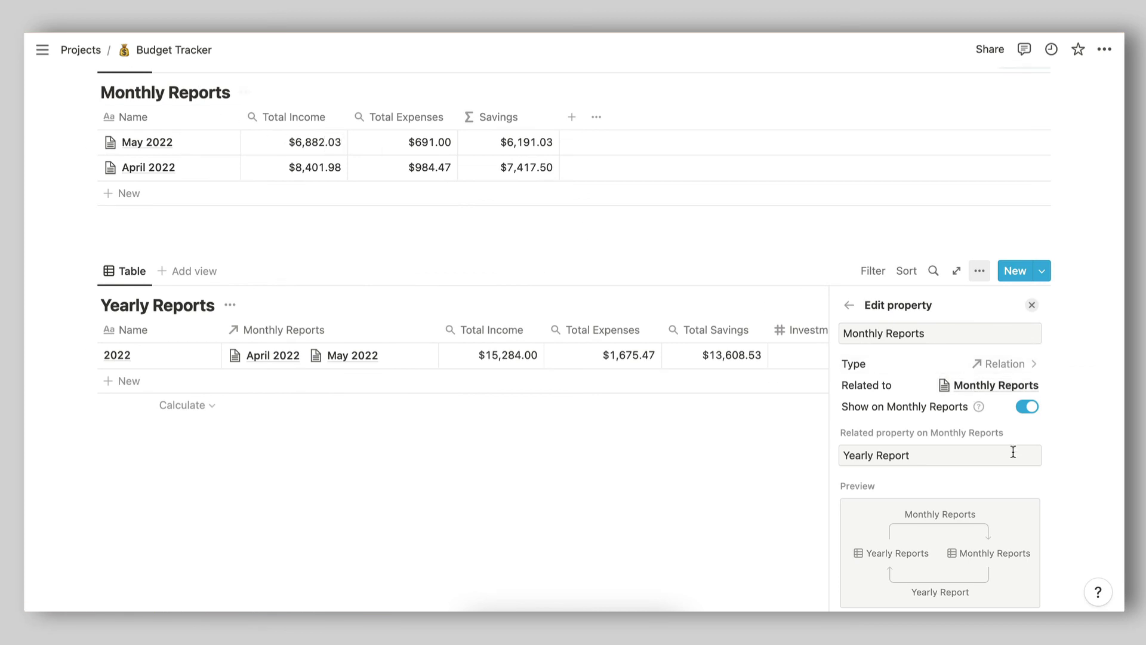
{"action": "left_click", "coordinate": [451, 459]}
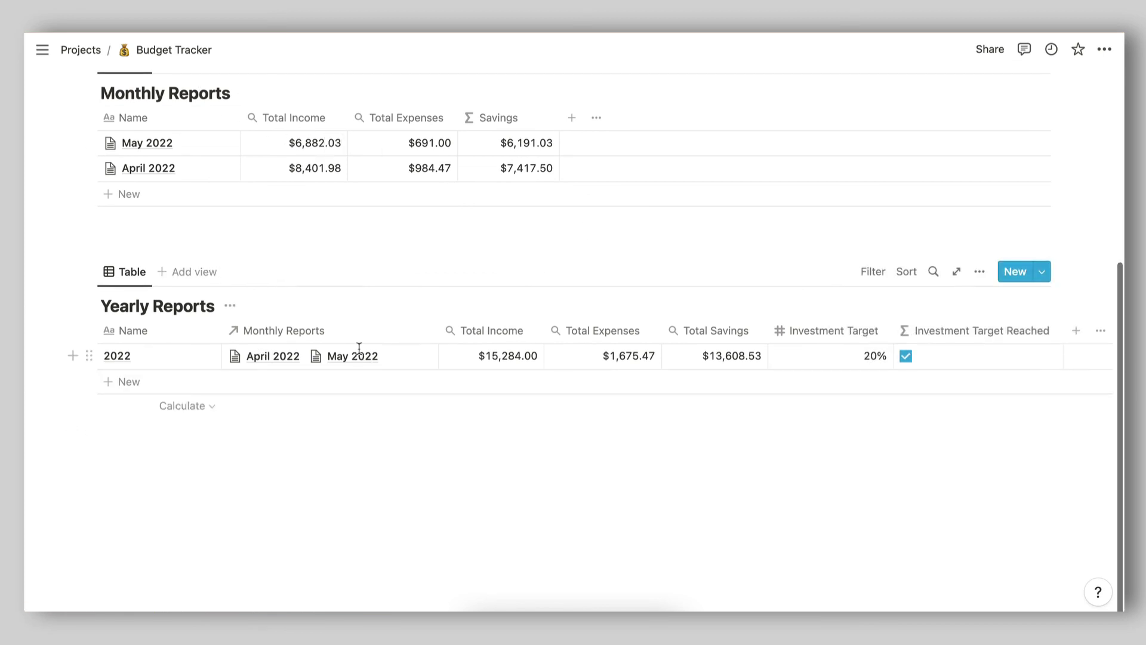
Inspect the Total Income rollup in Yearly Reports, including which Monthly Reports properties it can use as its source.
{"action": "scroll", "coordinate": [144, 206], "scroll_direction": "up", "scroll_amount": 2}
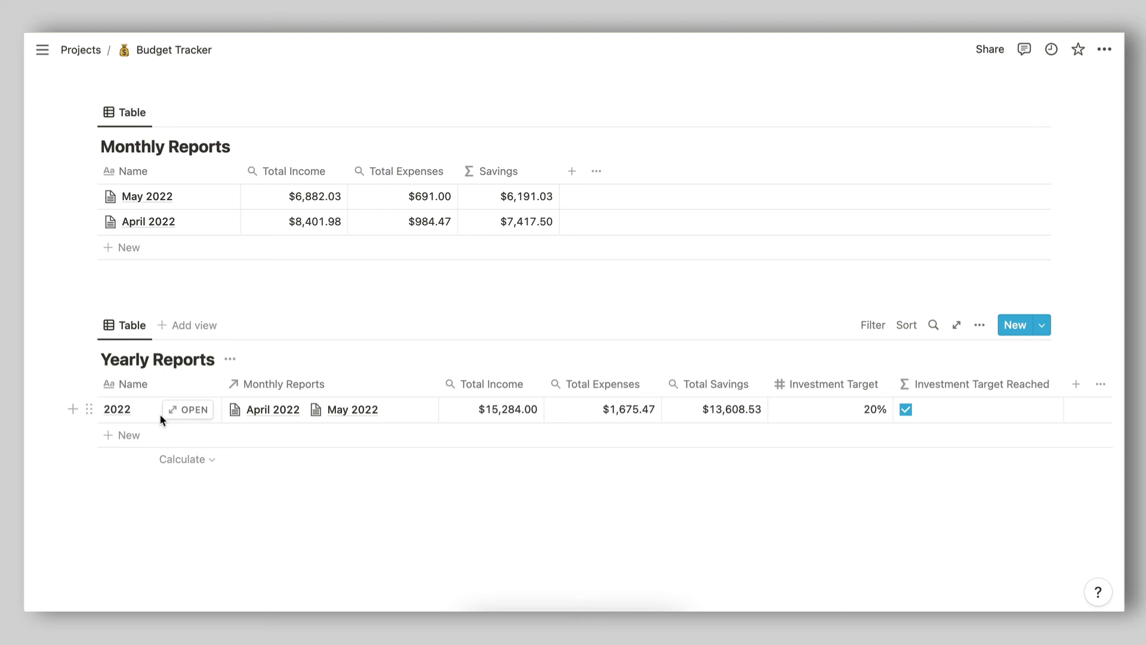
{"action": "left_click", "coordinate": [483, 388]}
{"action": "left_click", "coordinate": [493, 434]}
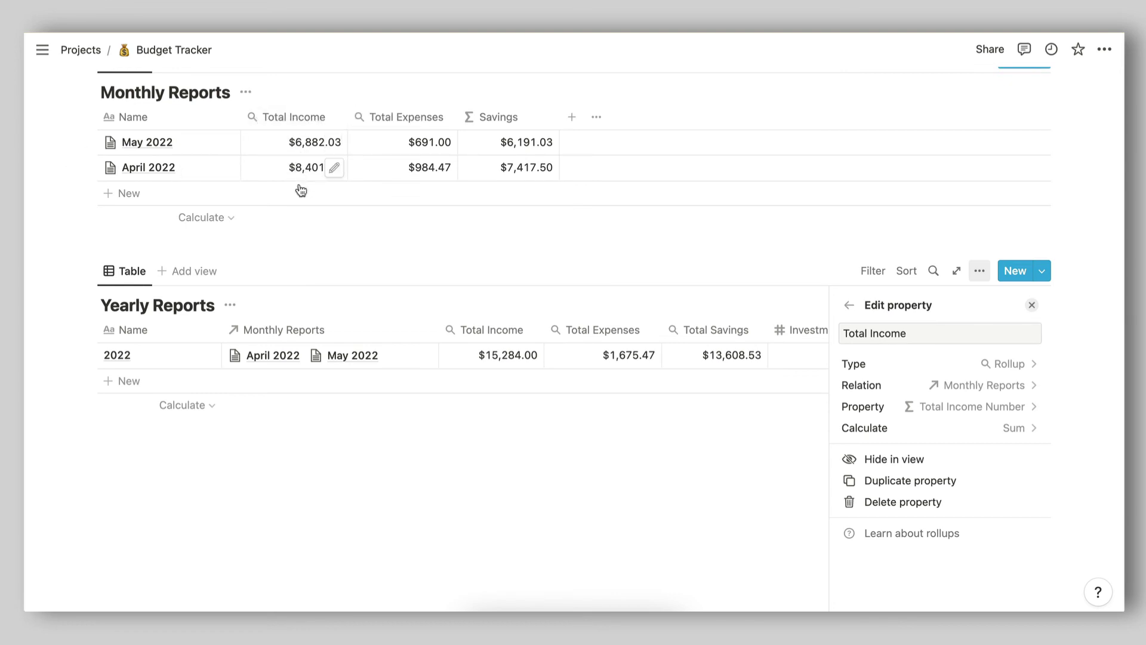
{"action": "left_click", "coordinate": [929, 411]}
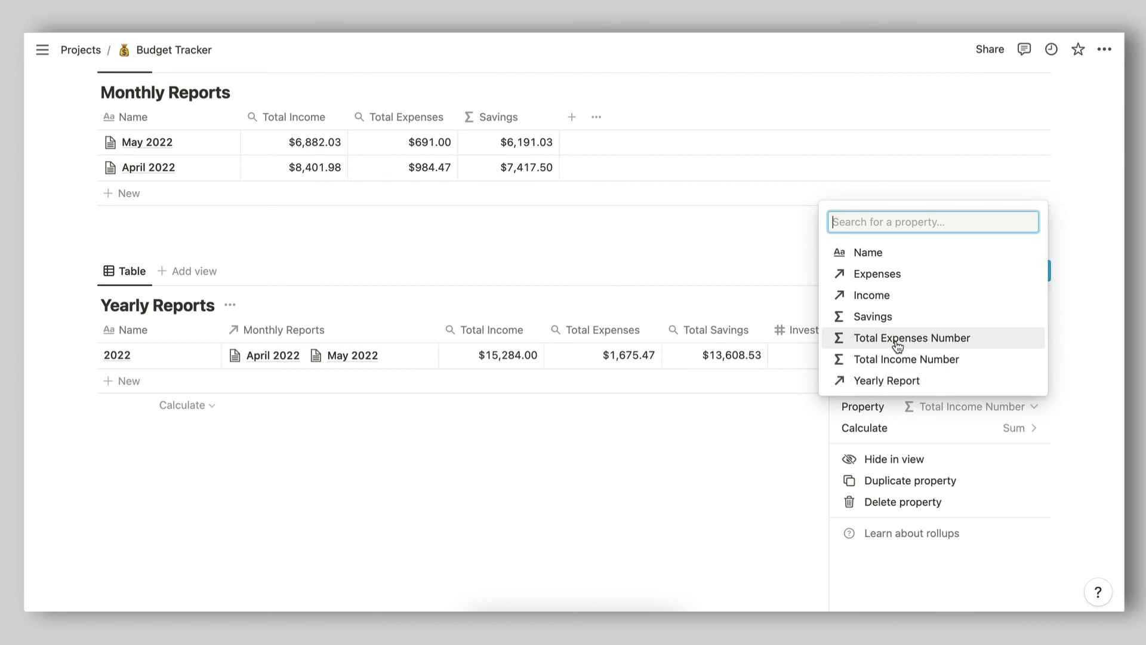
{"action": "left_click", "coordinate": [621, 461]}
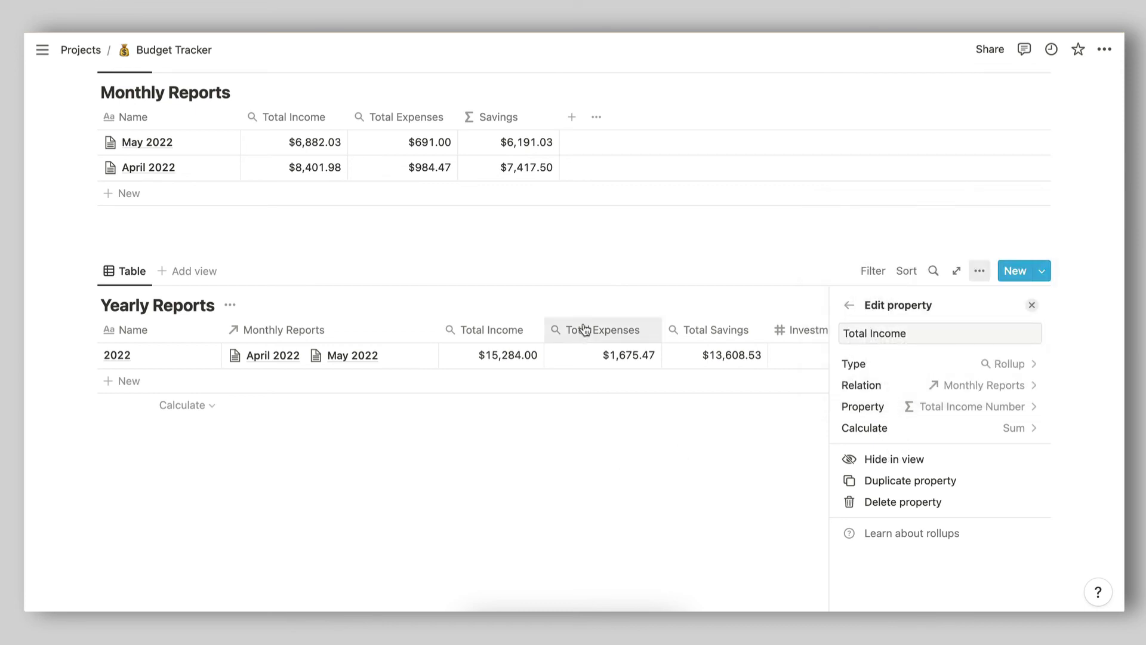
{"action": "left_click", "coordinate": [597, 242]}
Show the hidden Total Expenses Number and Total Income Number properties in Monthly Reports, placing Total Income Number before Total Expenses Number.
{"action": "scroll", "coordinate": [480, 181], "scroll_direction": "up", "scroll_amount": 4}
{"action": "scroll", "coordinate": [869, 348], "scroll_direction": "down", "scroll_amount": 2}
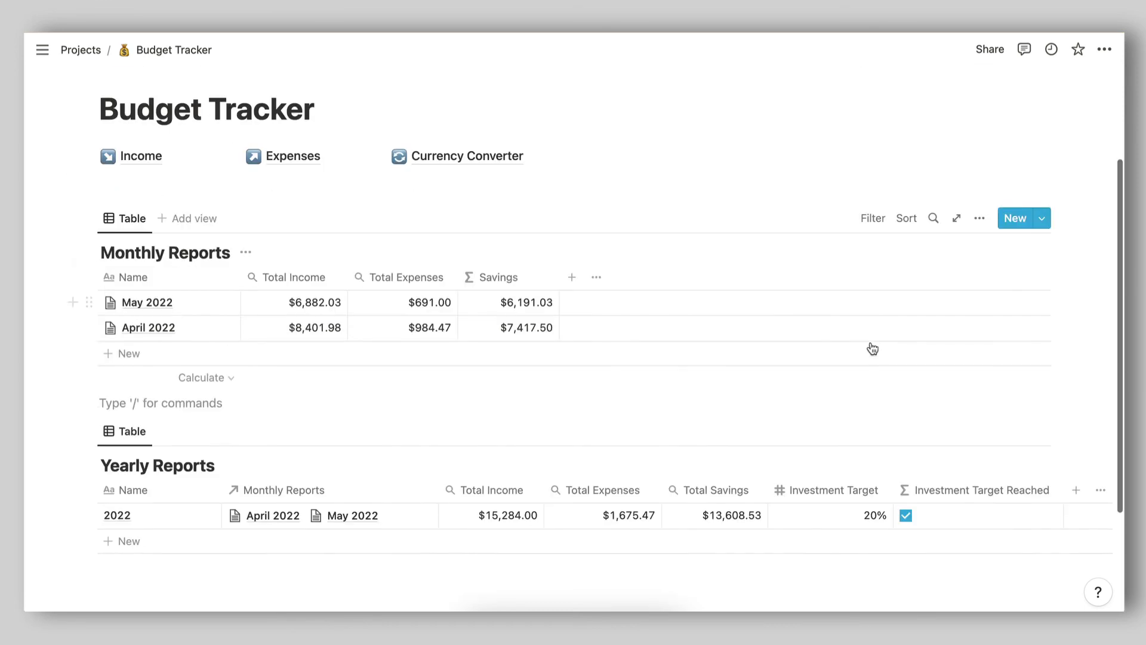
{"action": "left_click", "coordinate": [981, 187]}
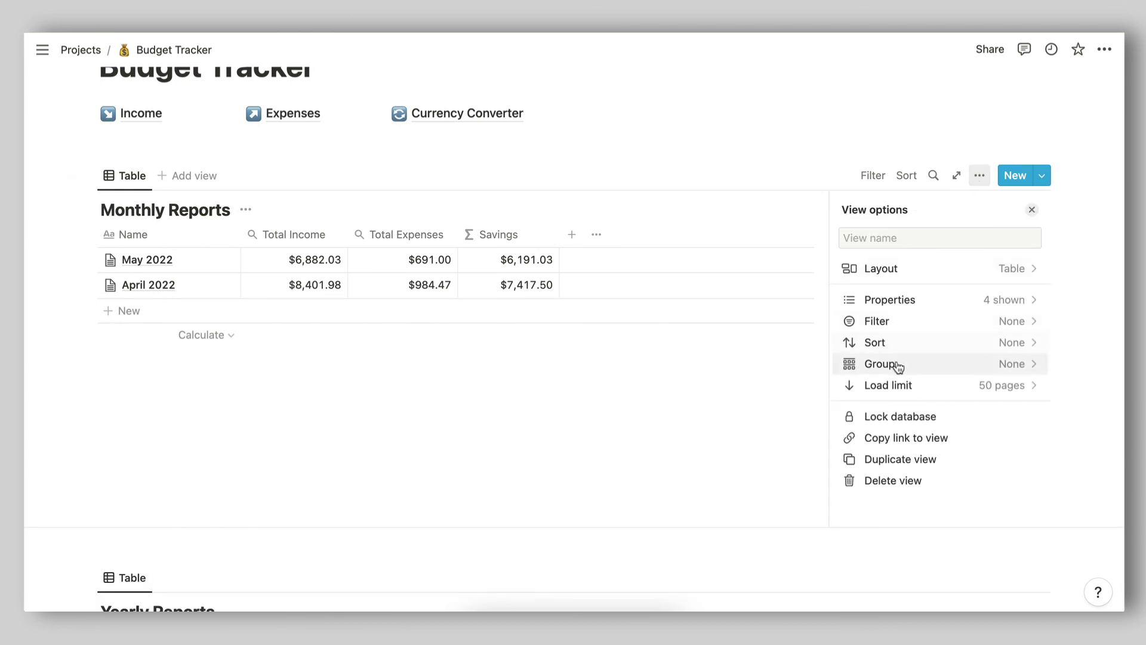
{"action": "left_click", "coordinate": [892, 302]}
{"action": "scroll", "coordinate": [860, 435], "scroll_direction": "down", "scroll_amount": 2}
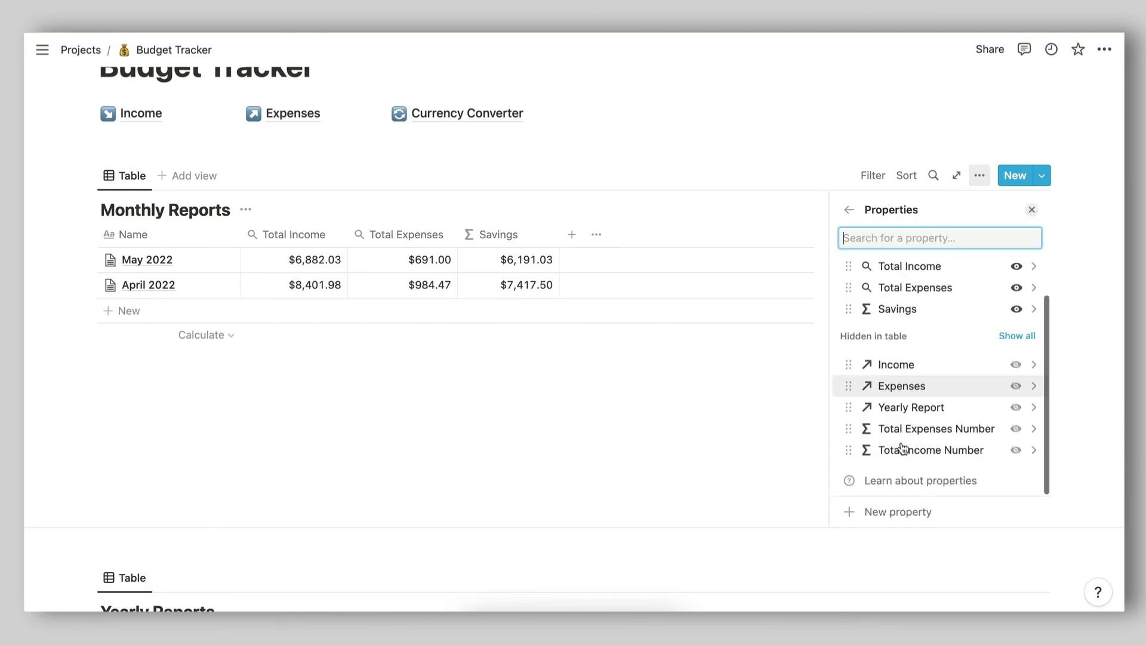
{"action": "left_click", "coordinate": [1017, 430]}
{"action": "left_click", "coordinate": [1015, 450]}
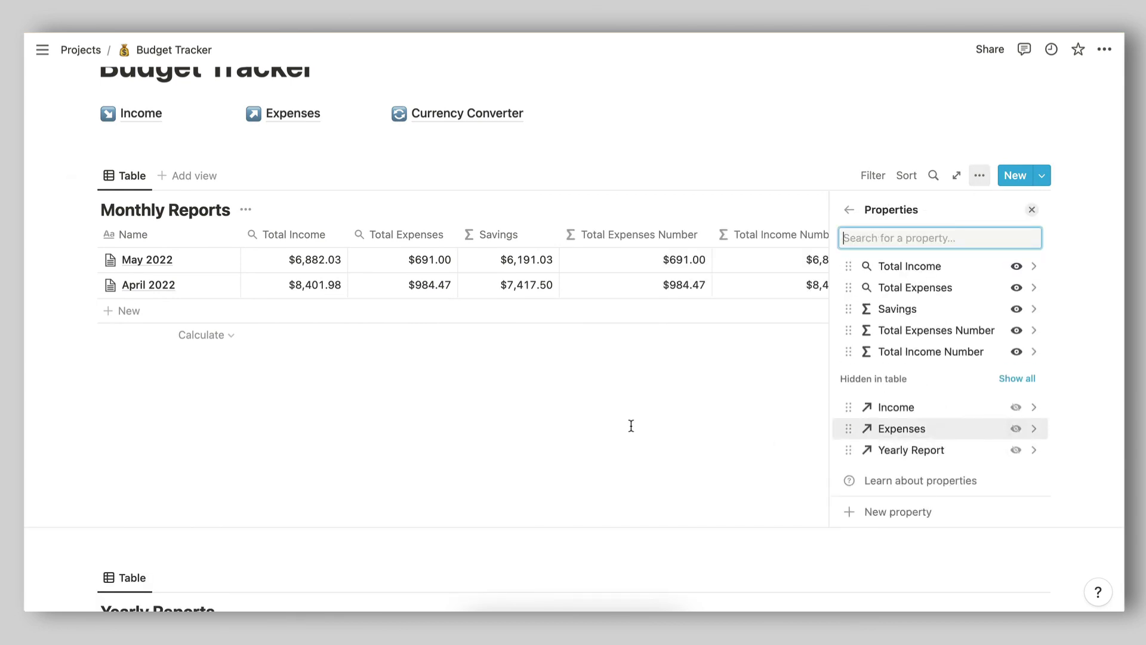
{"action": "left_click", "coordinate": [629, 424]}
{"action": "scroll", "coordinate": [631, 425], "scroll_direction": "down", "scroll_amount": 2}
{"action": "scroll", "coordinate": [631, 425], "scroll_direction": "up", "scroll_amount": 2}
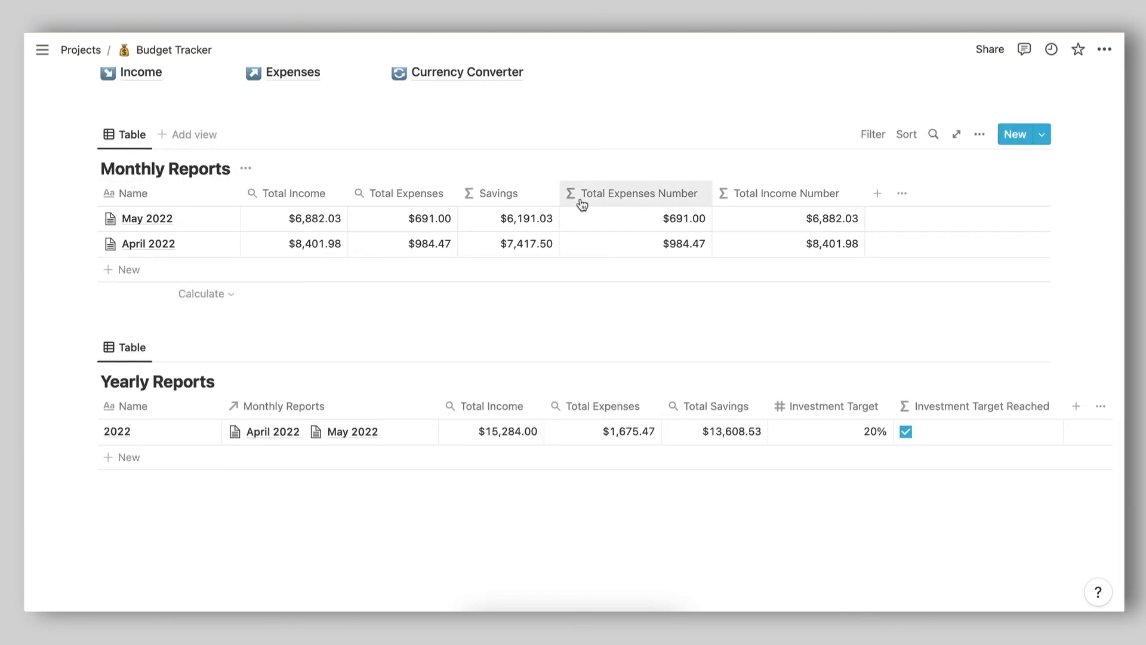
{"action": "left_click_drag", "start_coordinate": [780, 200], "coordinate": [636, 200]}
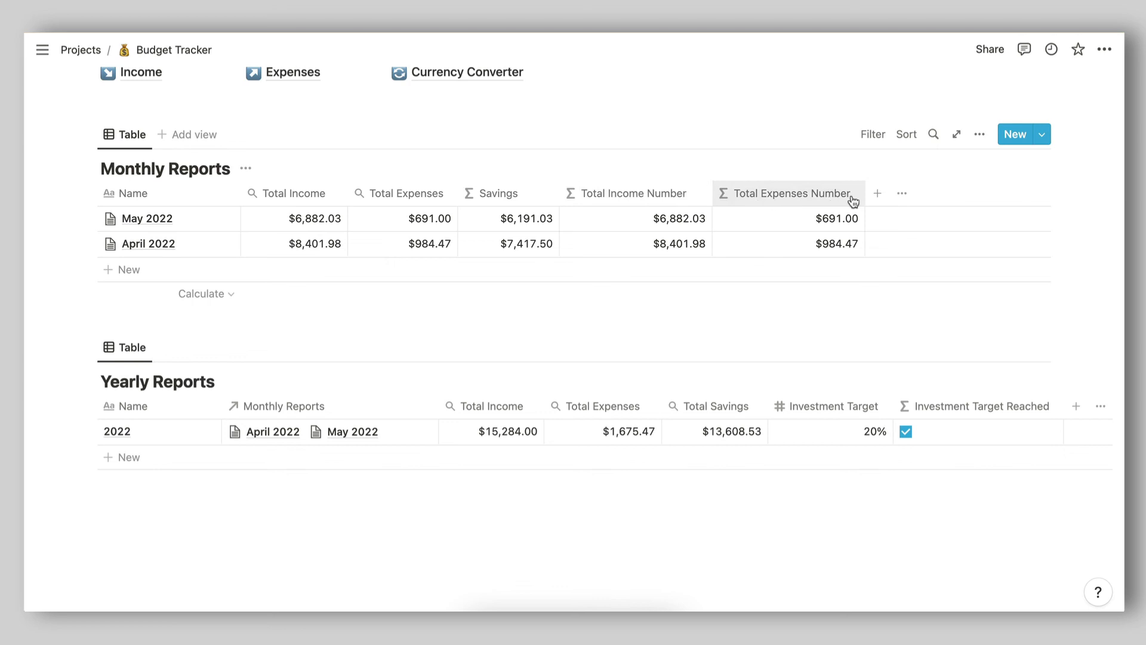
Examine the formula of the Total Income Number property in Monthly Reports and close its settings.
{"action": "left_click", "coordinate": [639, 196]}
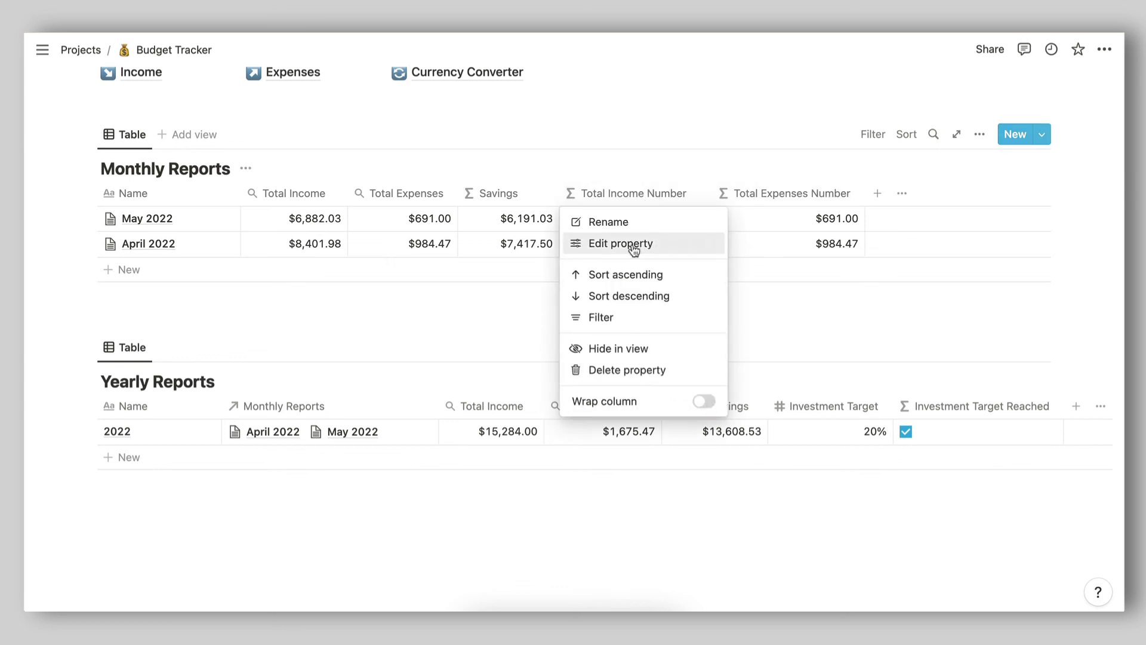
{"action": "left_click", "coordinate": [636, 240]}
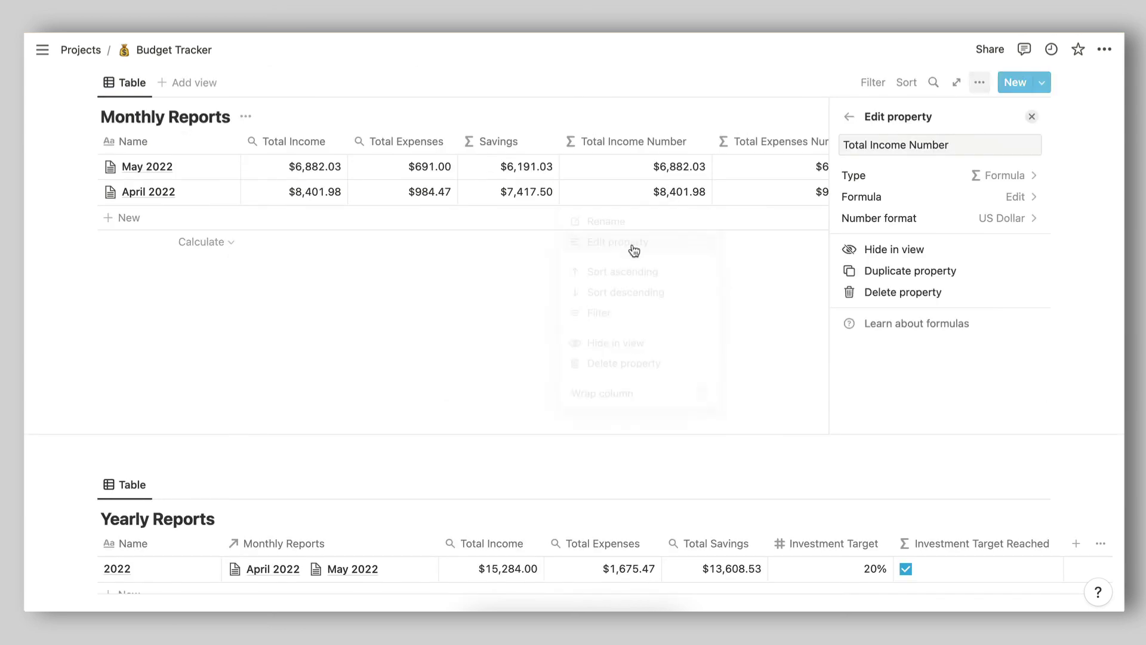
{"action": "left_click", "coordinate": [890, 194]}
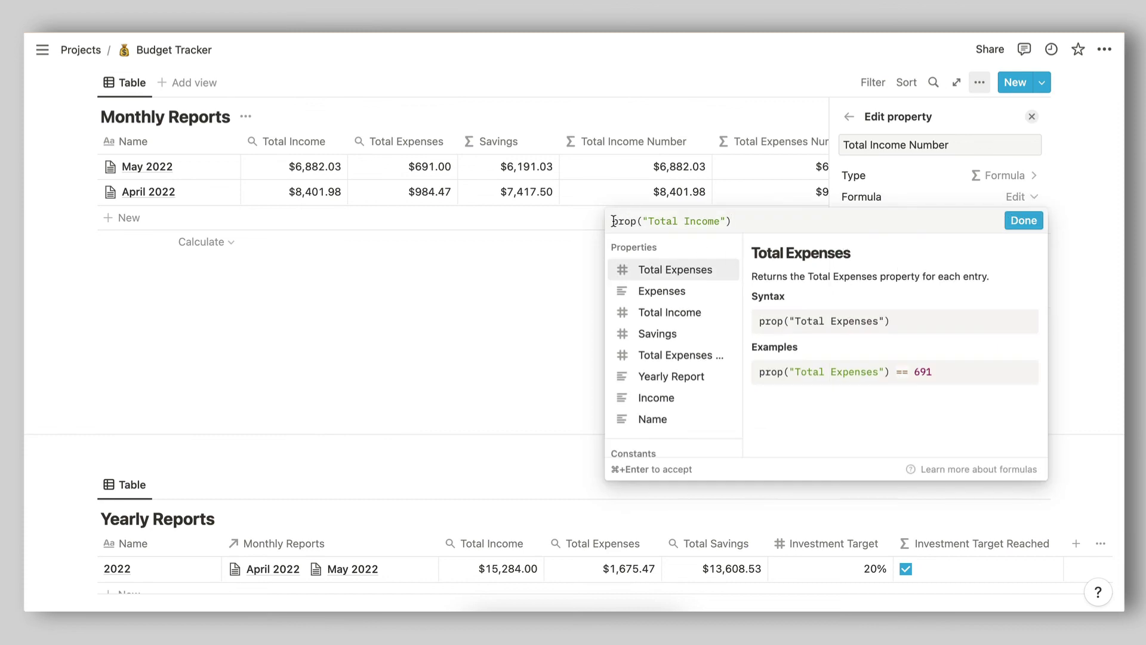
{"action": "key", "text": "super+a"}
{"action": "left_click", "coordinate": [762, 221]}
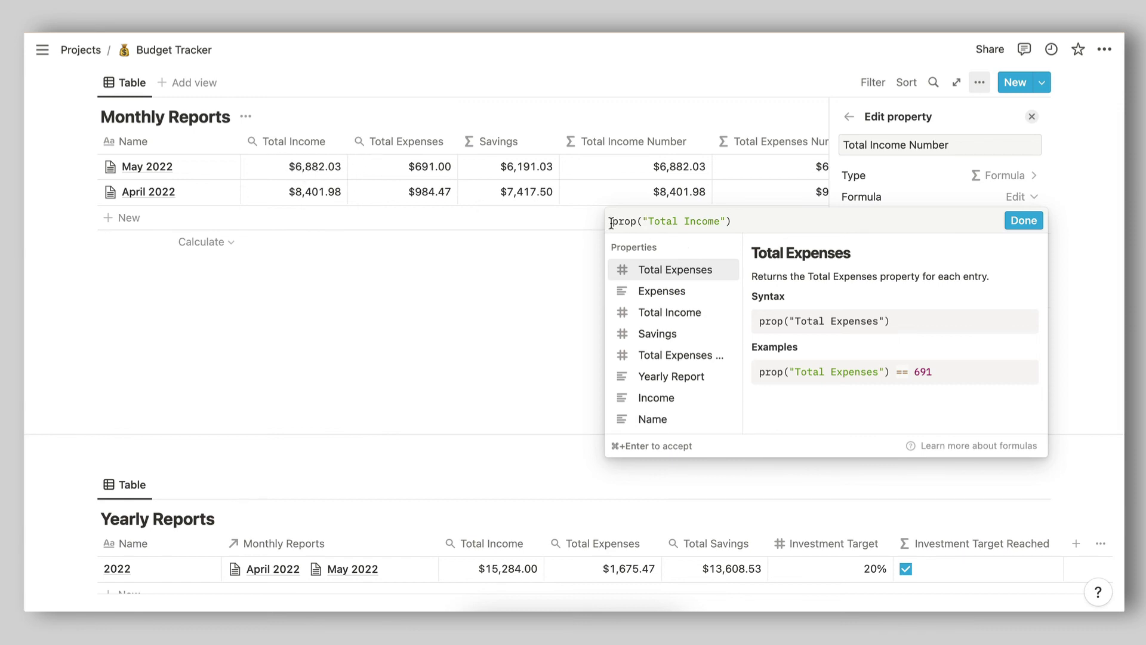
{"action": "left_click_drag", "start_coordinate": [610, 222], "coordinate": [723, 221]}
{"action": "left_click", "coordinate": [735, 222]}
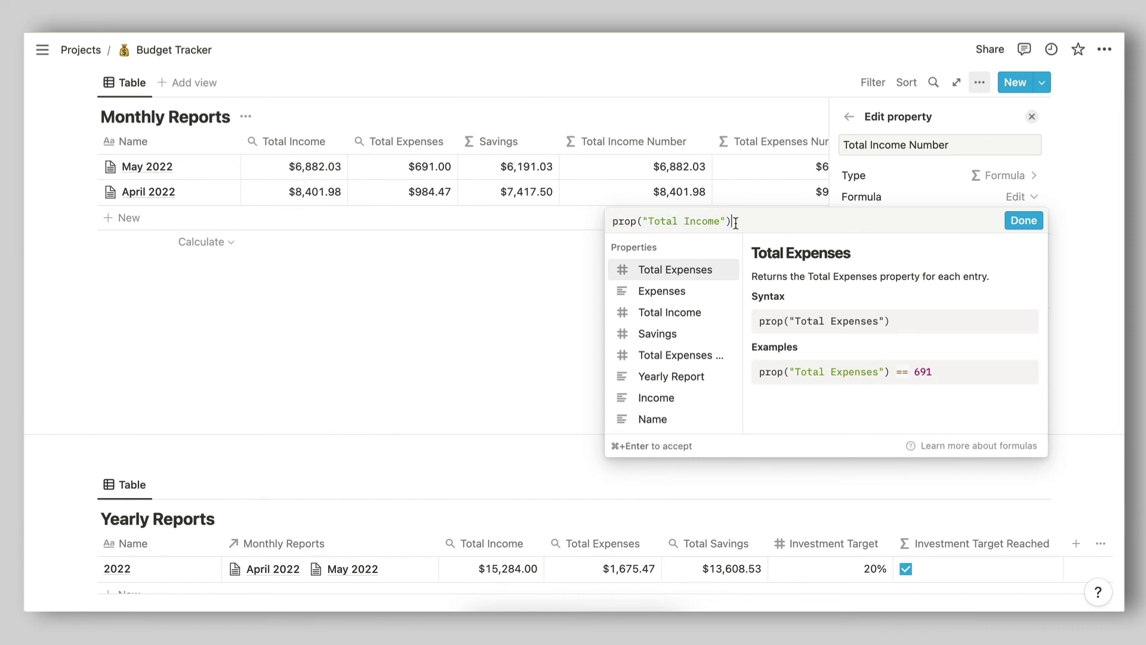
{"action": "left_click", "coordinate": [1022, 220]}
{"action": "left_click", "coordinate": [632, 309]}
Examine the formula of the Total Expenses Number property in Monthly Reports and close its settings.
{"action": "left_click", "coordinate": [770, 141]}
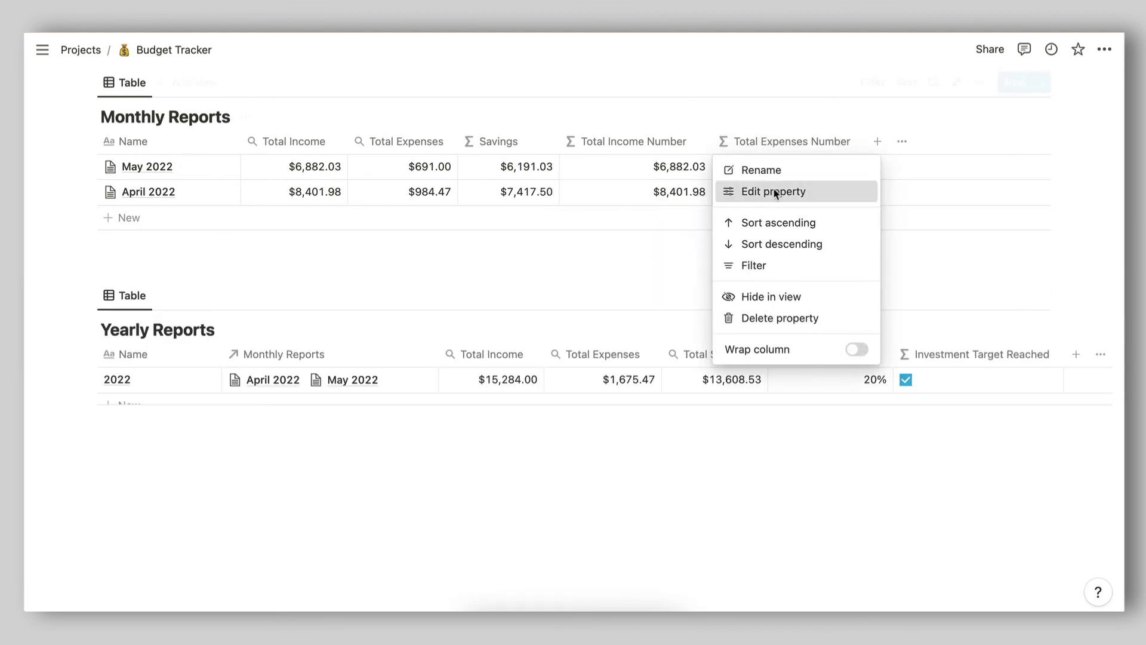
{"action": "left_click", "coordinate": [773, 191]}
{"action": "left_click", "coordinate": [932, 195]}
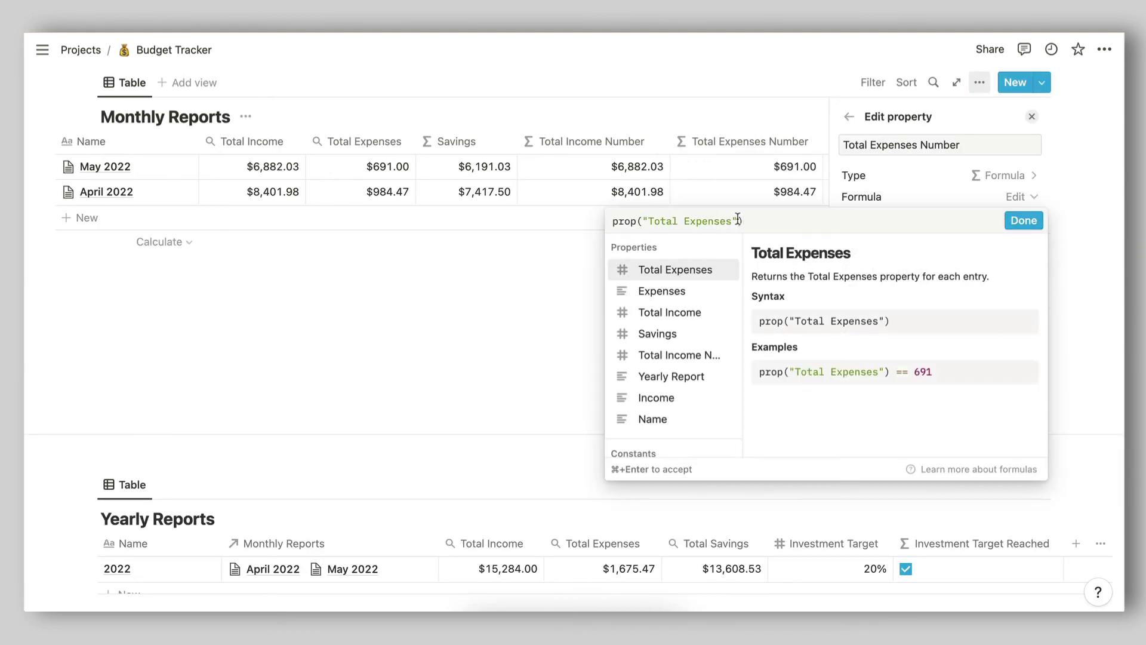
{"action": "left_click", "coordinate": [1023, 220]}
{"action": "left_click", "coordinate": [515, 368]}
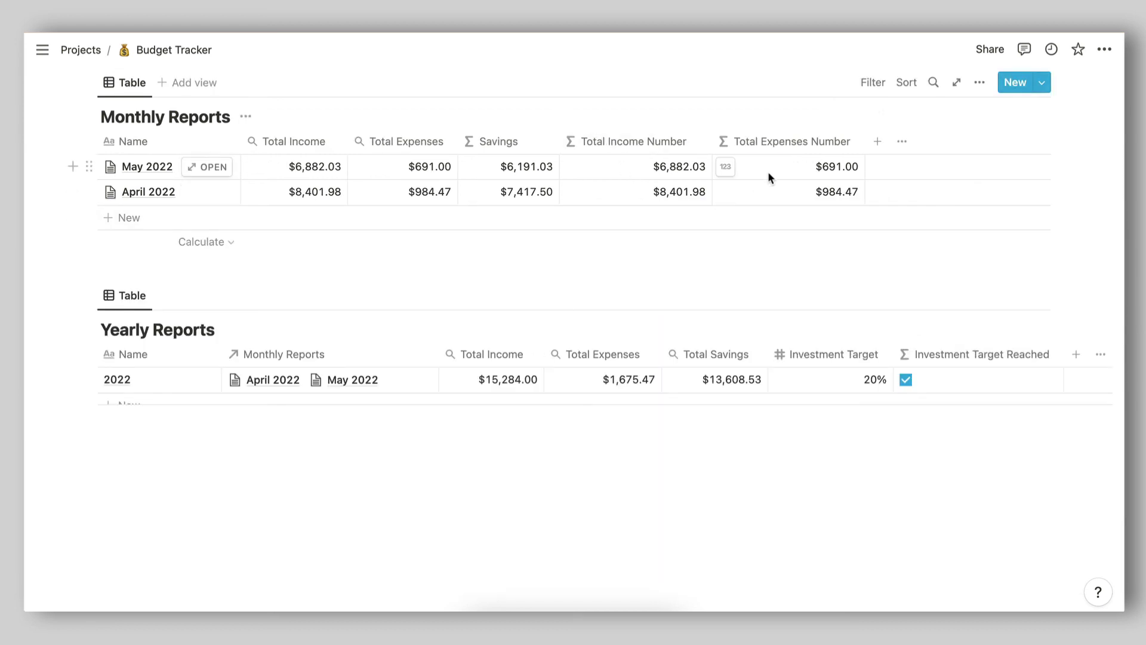
Inspect the Total Income rollup settings in Yearly Reports, including its source property and calculation, and close them.
{"action": "left_click", "coordinate": [493, 357]}
{"action": "left_click", "coordinate": [495, 404]}
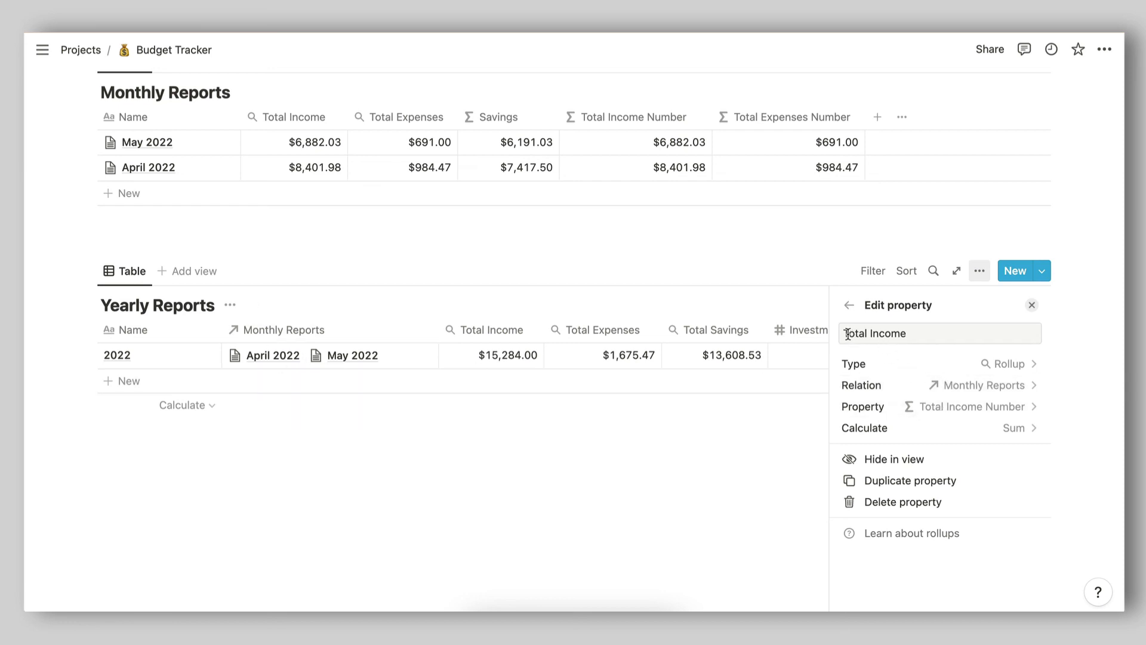
{"action": "left_click", "coordinate": [922, 333]}
{"action": "triple_click", "coordinate": [922, 333]}
{"action": "left_click", "coordinate": [922, 333]}
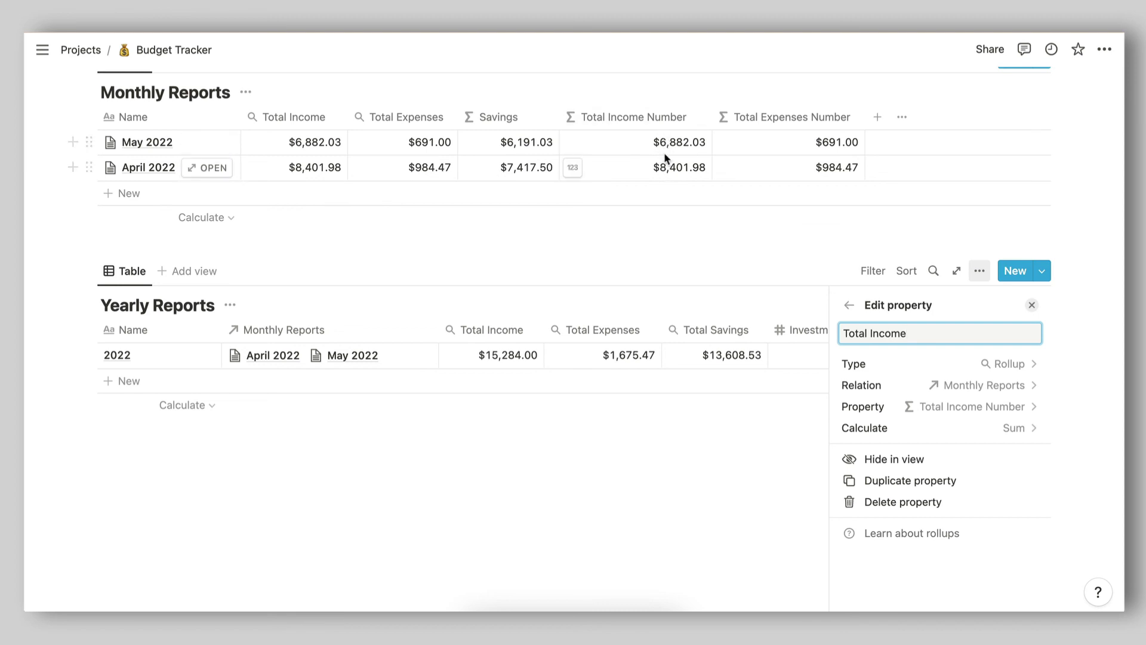
{"action": "left_click", "coordinate": [689, 546]}
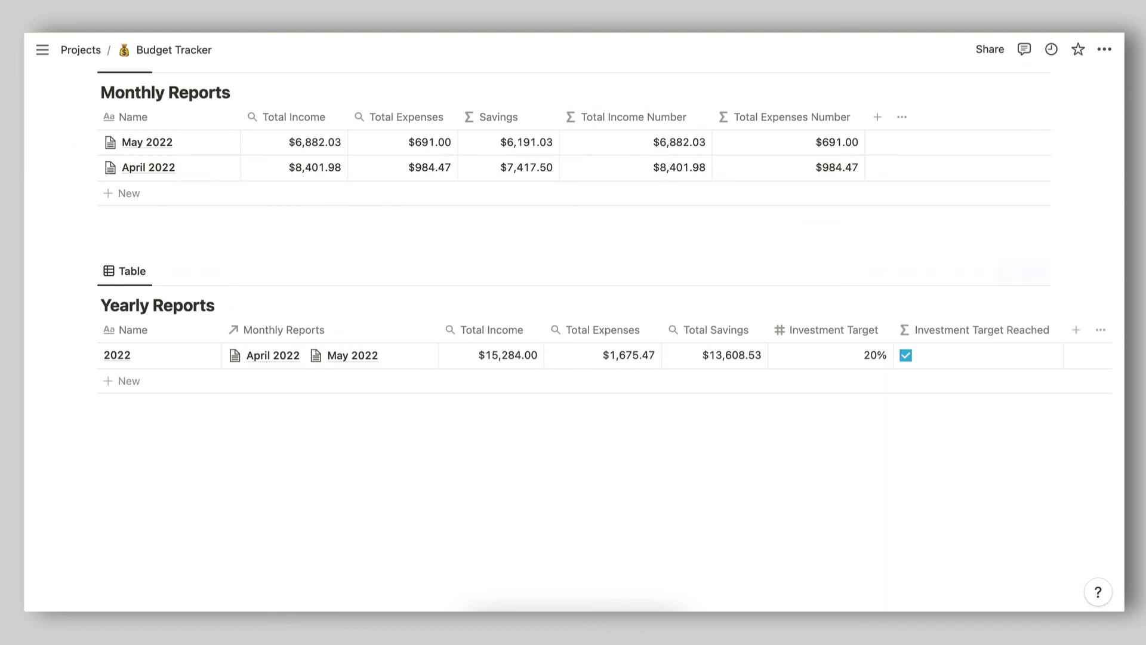
Set the Total Expenses rollup in Yearly Reports to use Total Expenses Number from Monthly Reports and calculate the Sum.
{"action": "left_click", "coordinate": [615, 330]}
{"action": "left_click", "coordinate": [623, 382]}
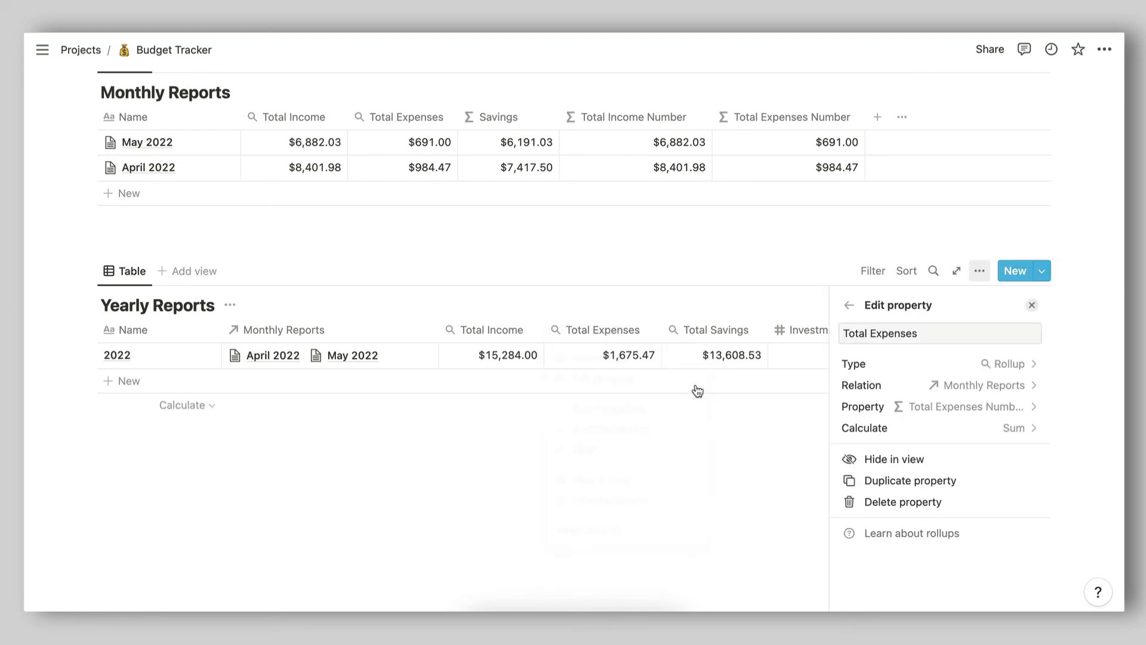
{"action": "left_click", "coordinate": [975, 410]}
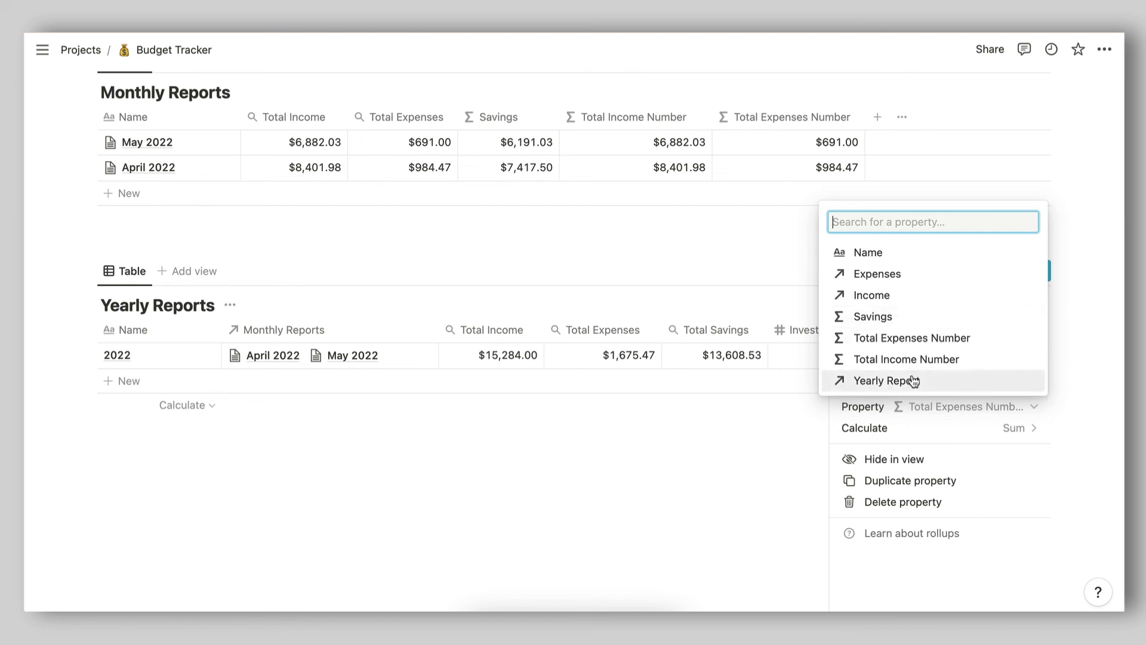
{"action": "left_click", "coordinate": [912, 338]}
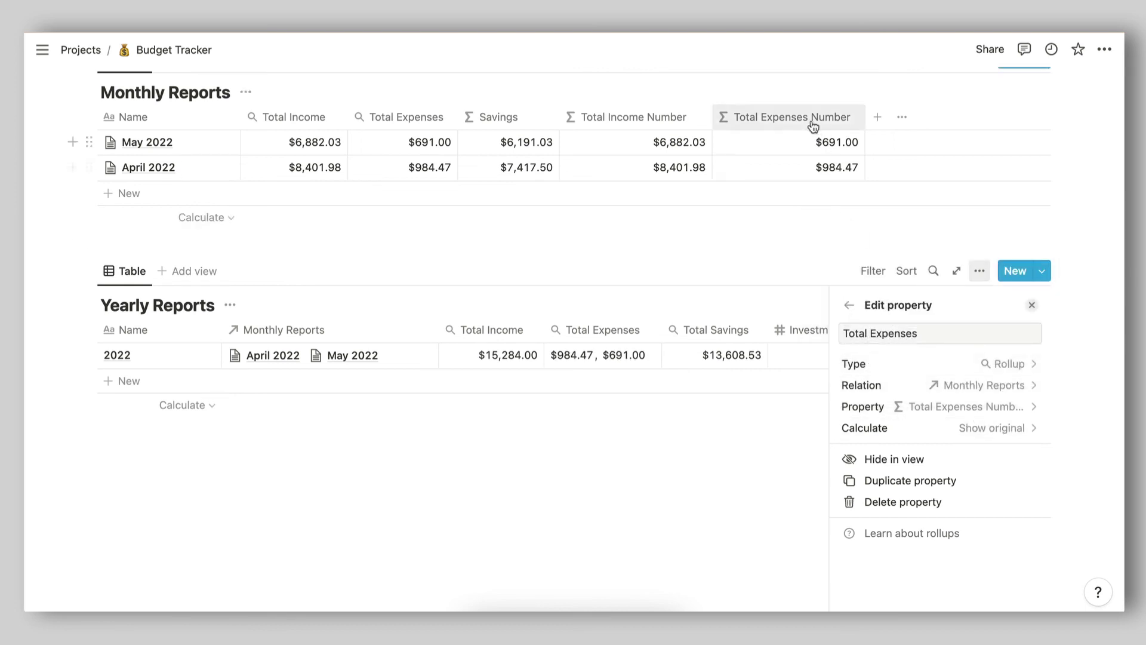
{"action": "left_click", "coordinate": [944, 429]}
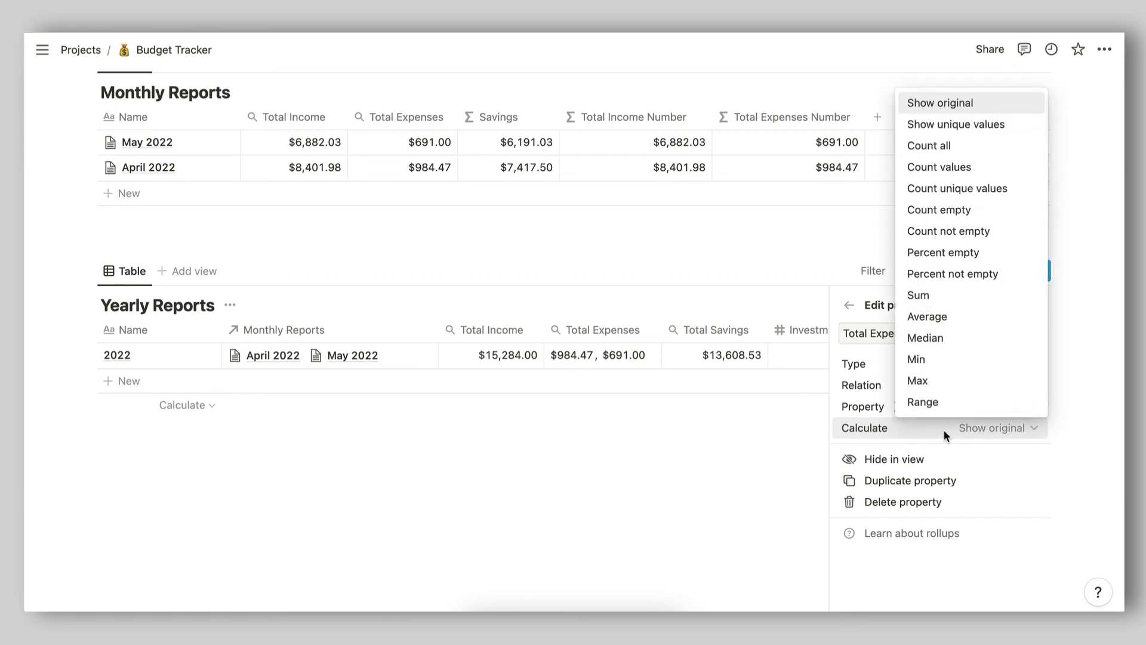
{"action": "left_click", "coordinate": [935, 301]}
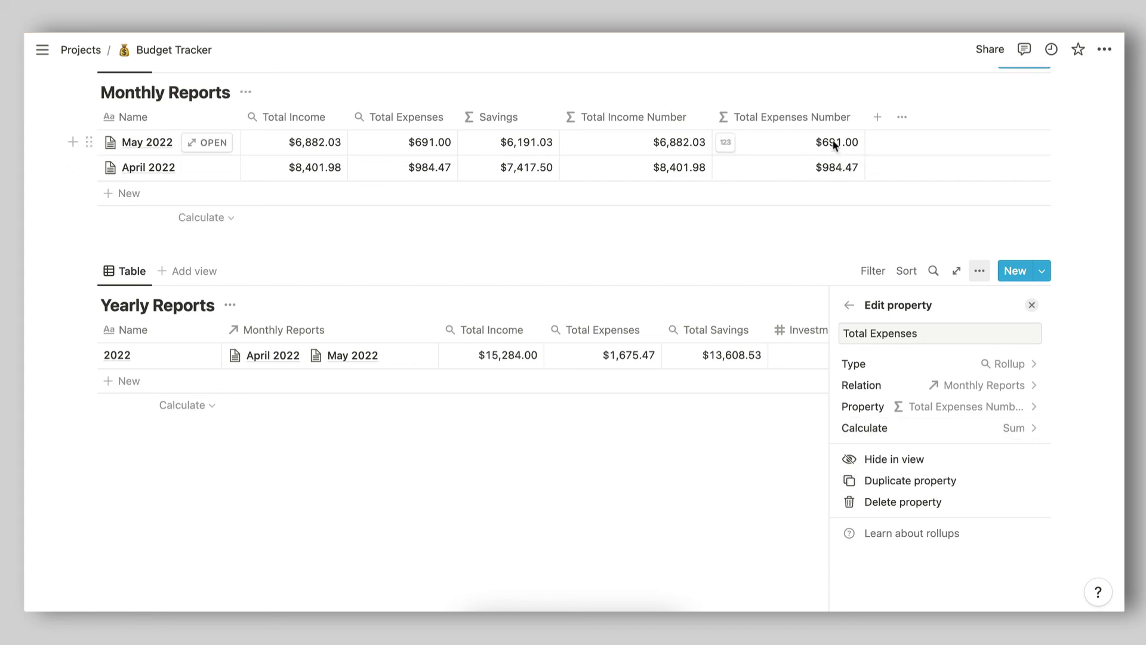
{"action": "left_click", "coordinate": [762, 441]}
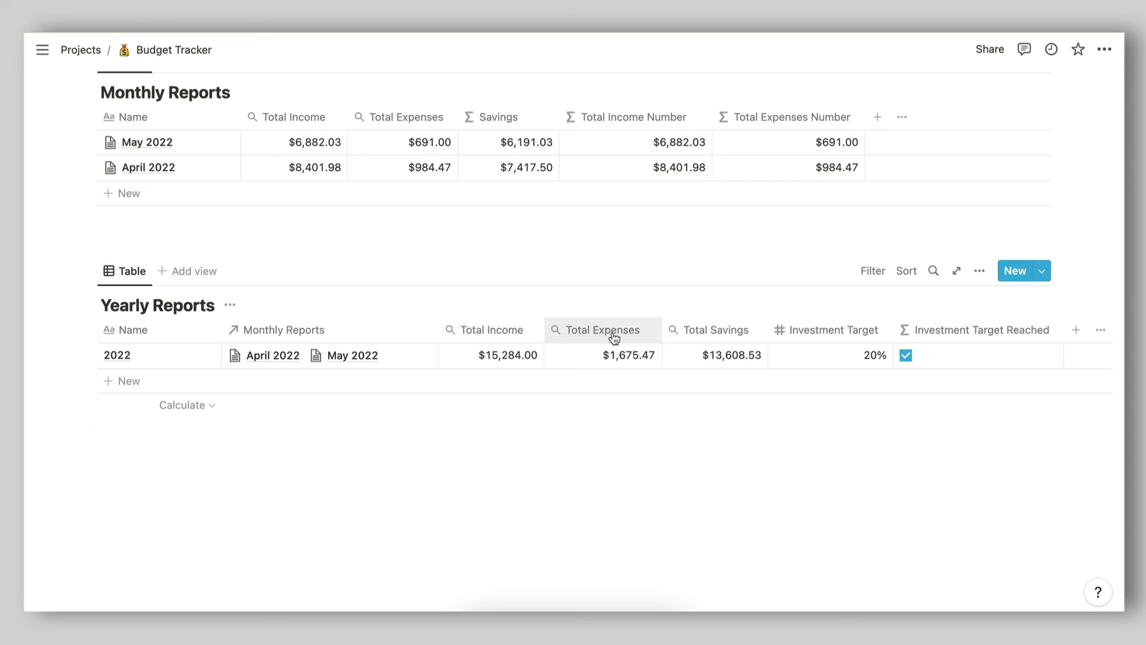
Inspect the Total Savings rollup's relation, source property and calculation in Yearly Reports, and close its settings.
{"action": "left_click", "coordinate": [712, 335]}
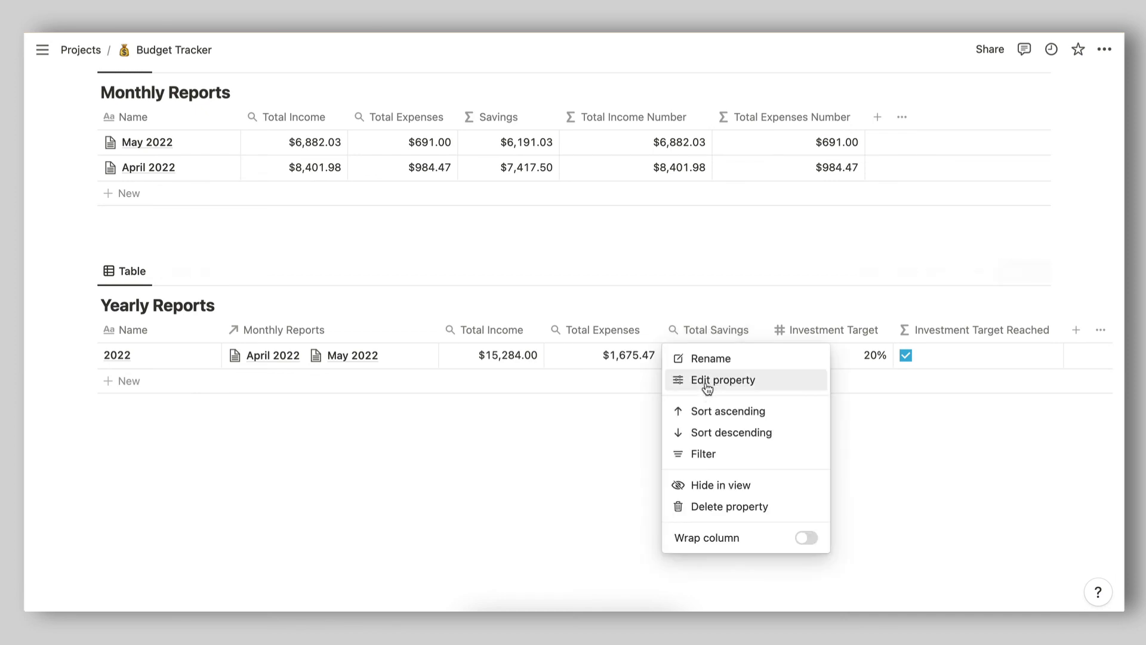
{"action": "left_click", "coordinate": [706, 384]}
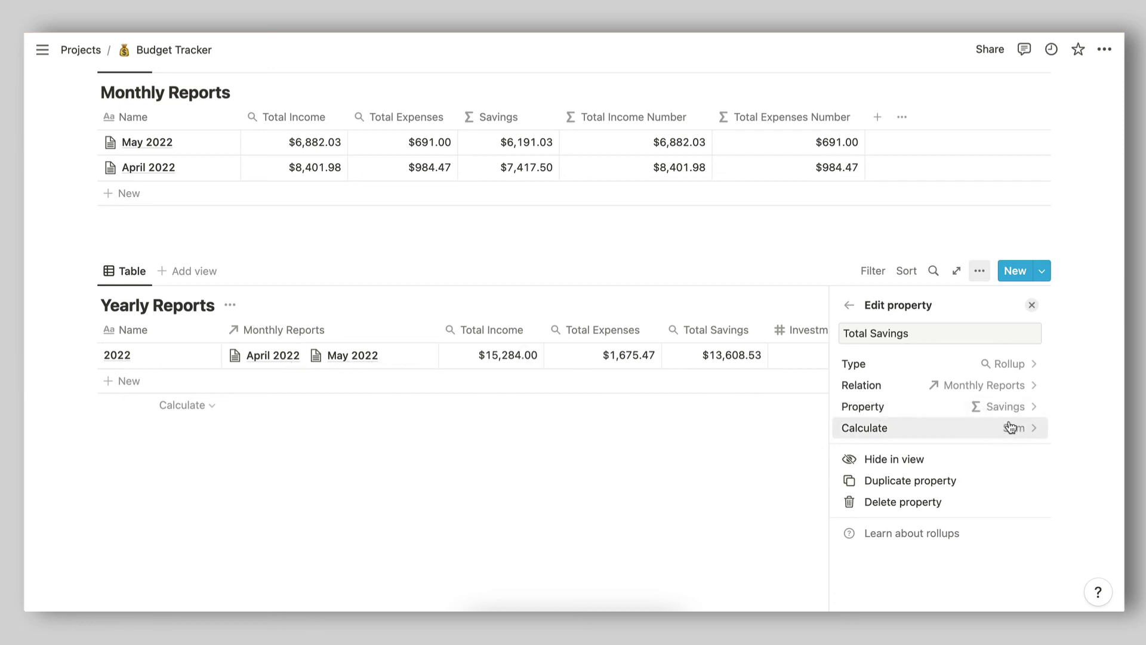
{"action": "left_click", "coordinate": [775, 476]}
{"action": "scroll", "coordinate": [770, 473], "scroll_direction": "up", "scroll_amount": 1}
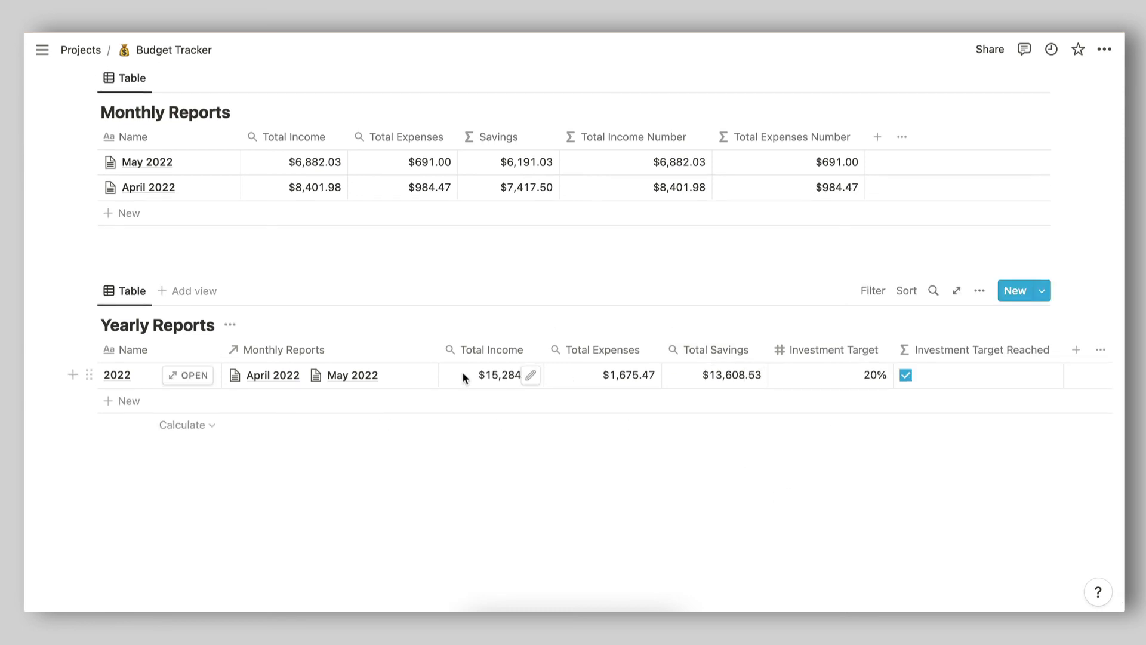
Check the type and number format of the Investment Target property in Yearly Reports, and close its settings.
{"action": "scroll", "coordinate": [696, 373], "scroll_direction": "right", "scroll_amount": 2}
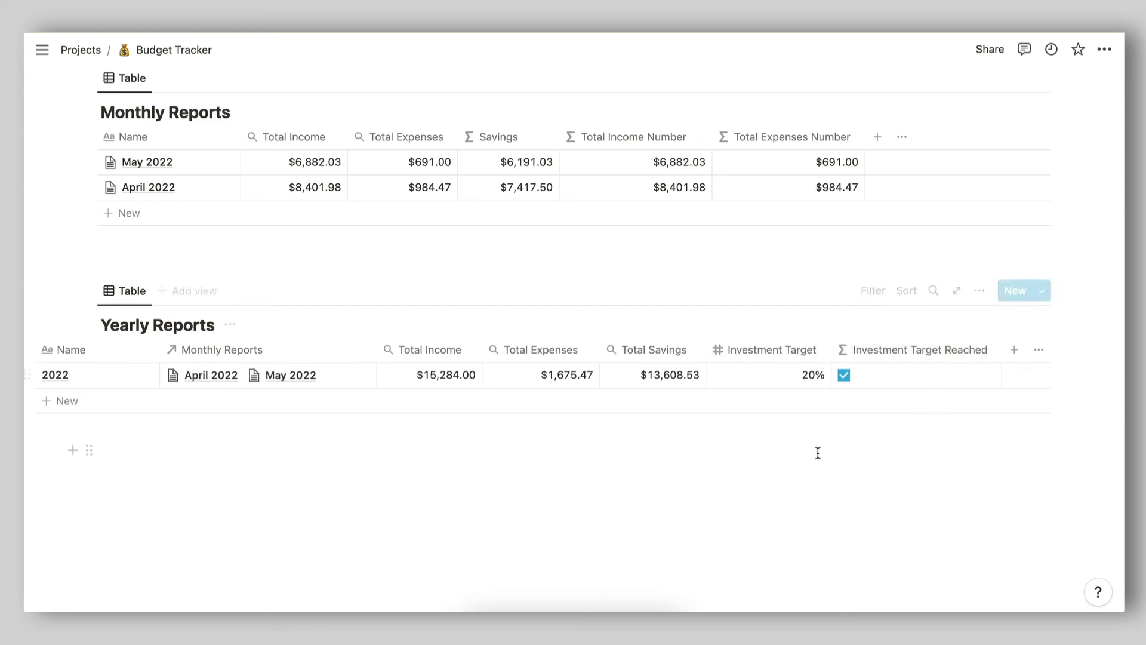
{"action": "left_click", "coordinate": [780, 351]}
{"action": "left_click", "coordinate": [757, 400]}
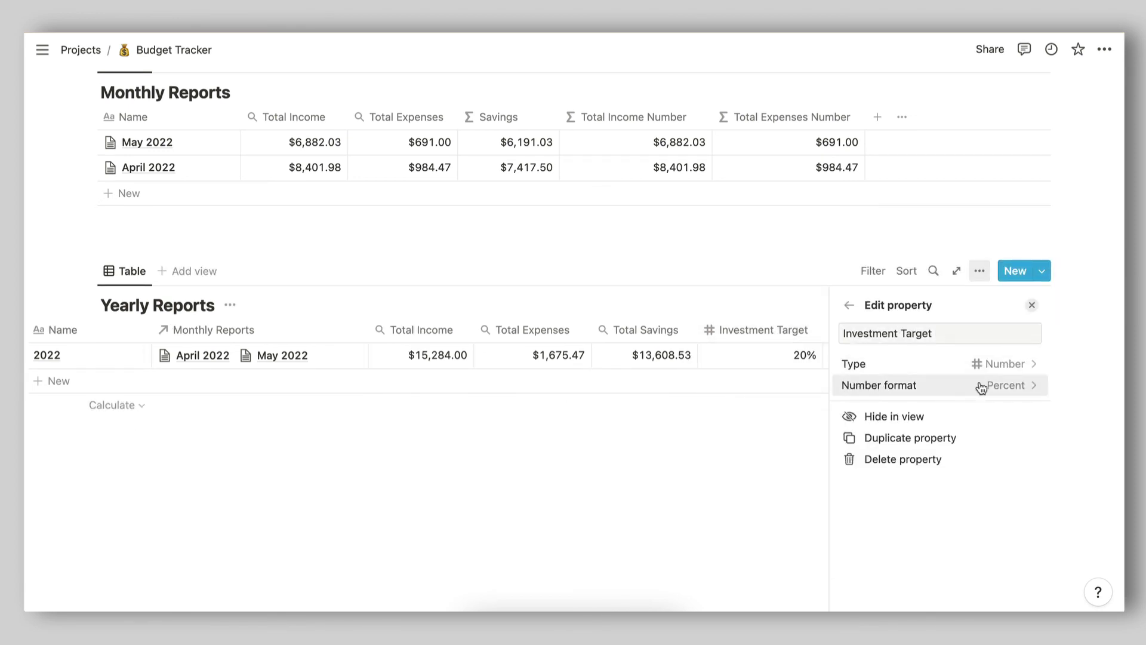
{"action": "left_click", "coordinate": [711, 456]}
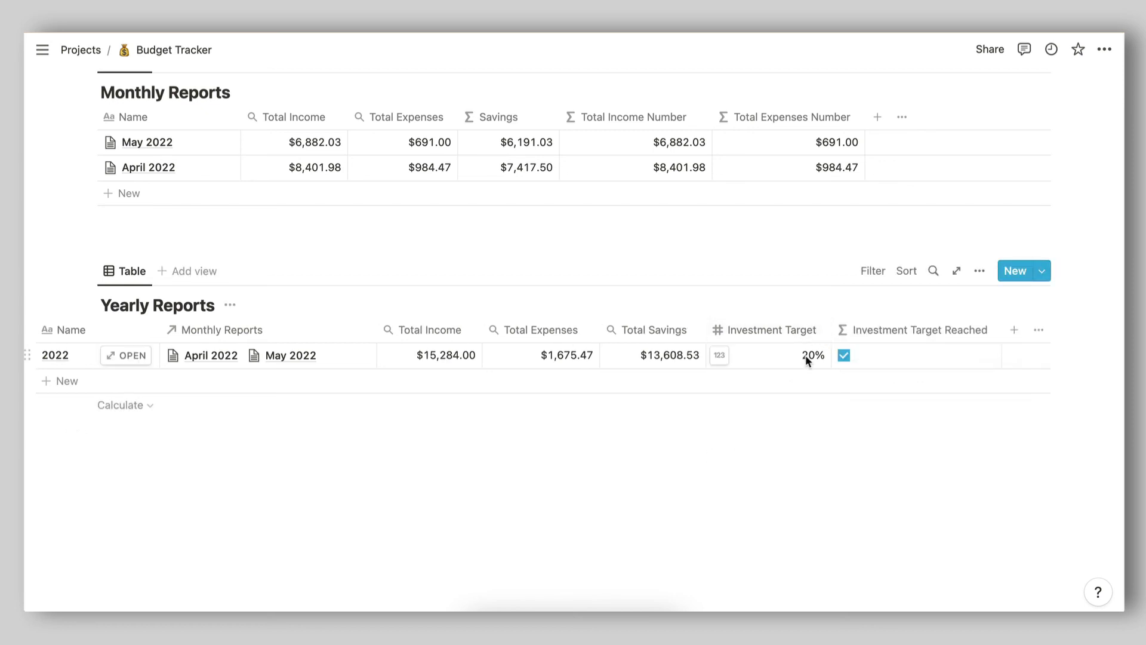
Examine the Investment Target Reached formula in Yearly Reports, including its Total Savings comparison and true/false outcomes, and close its settings.
{"action": "left_click", "coordinate": [895, 330]}
{"action": "left_click", "coordinate": [908, 379]}
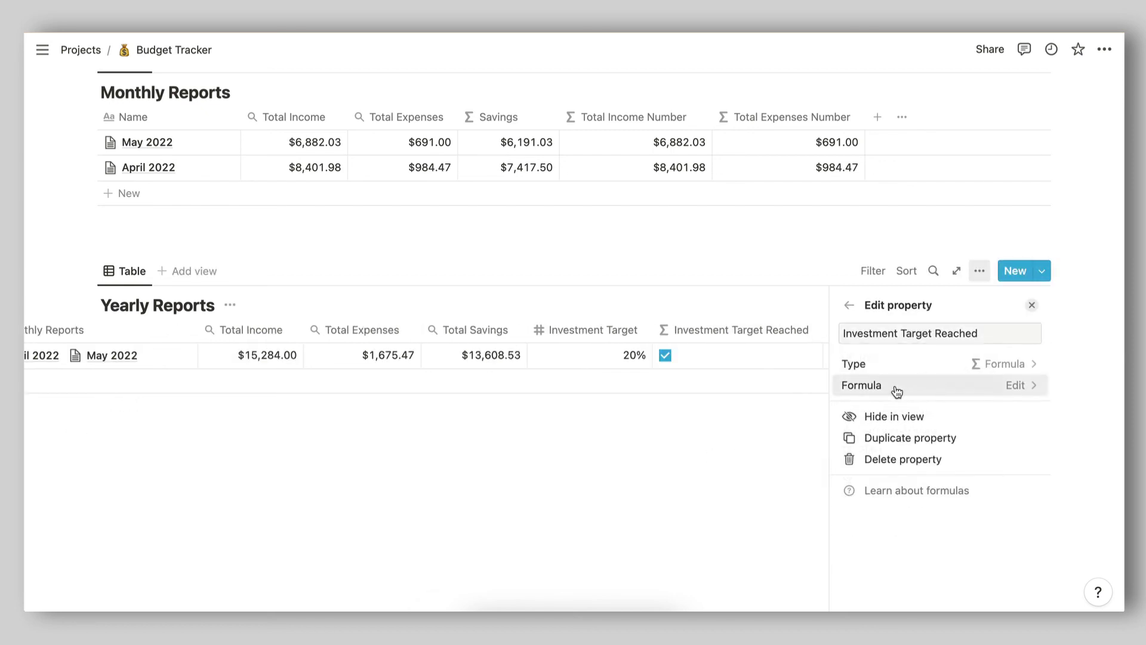
{"action": "left_click", "coordinate": [887, 386]}
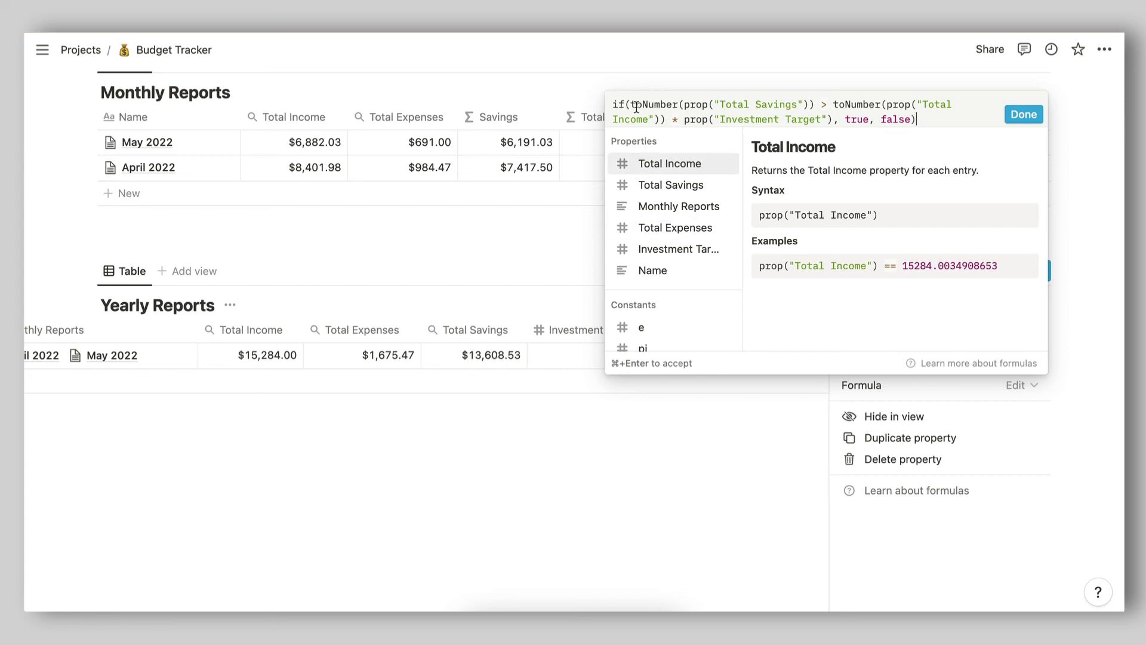
{"action": "left_click_drag", "start_coordinate": [633, 106], "coordinate": [824, 112]}
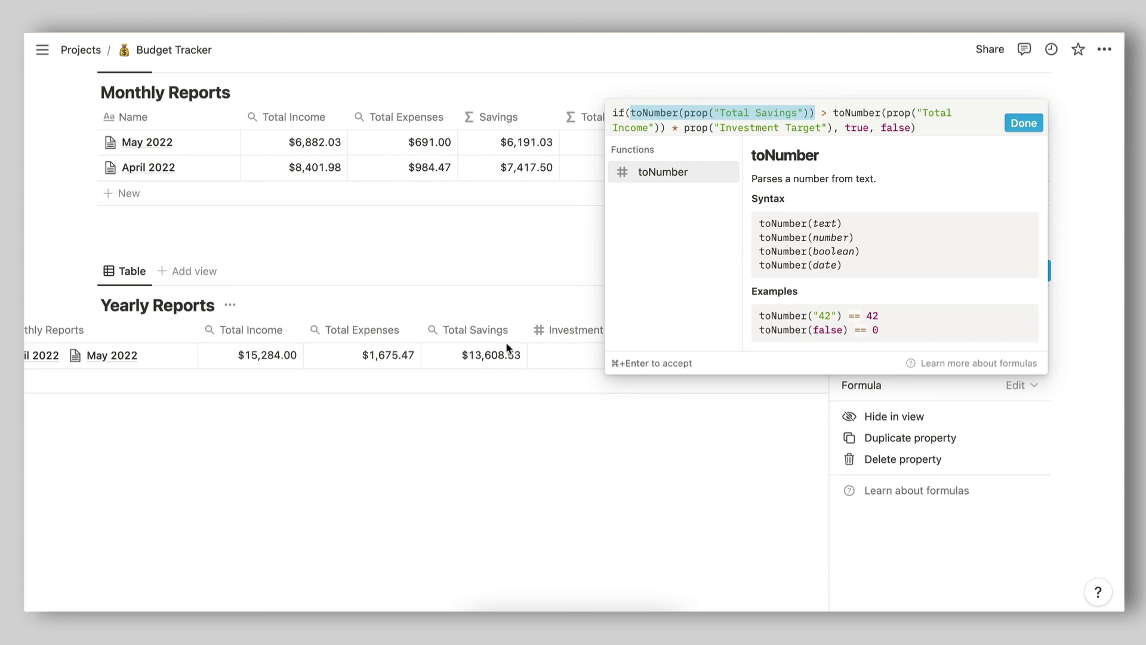
{"action": "left_click", "coordinate": [852, 127]}
{"action": "key", "text": "super+Return"}
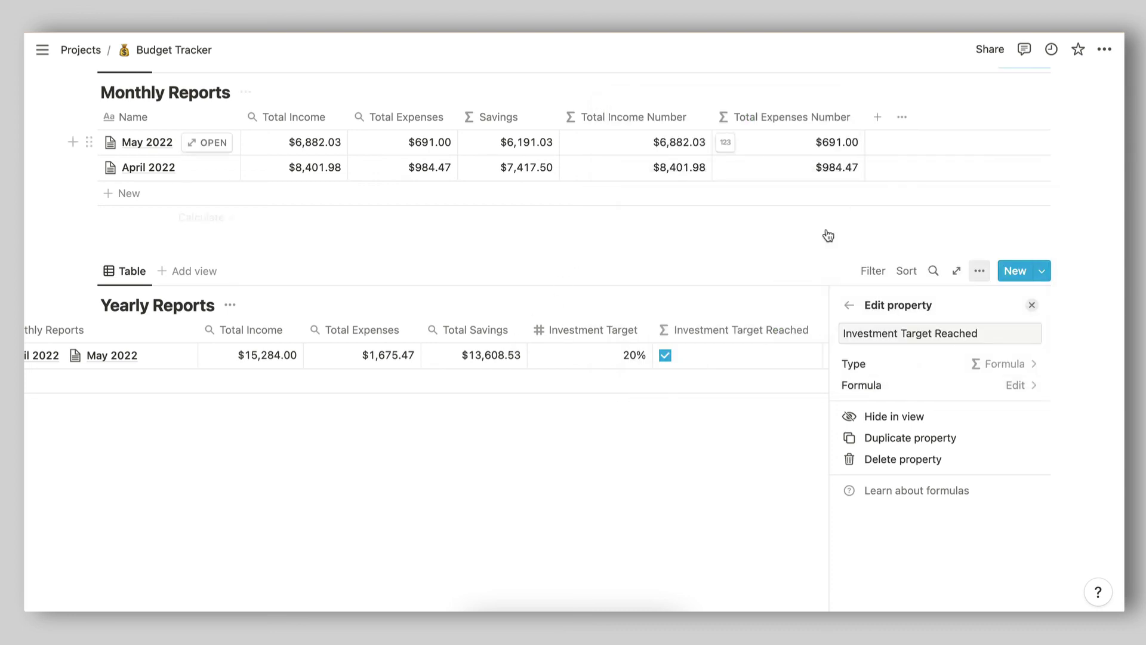
{"action": "left_click", "coordinate": [945, 382]}
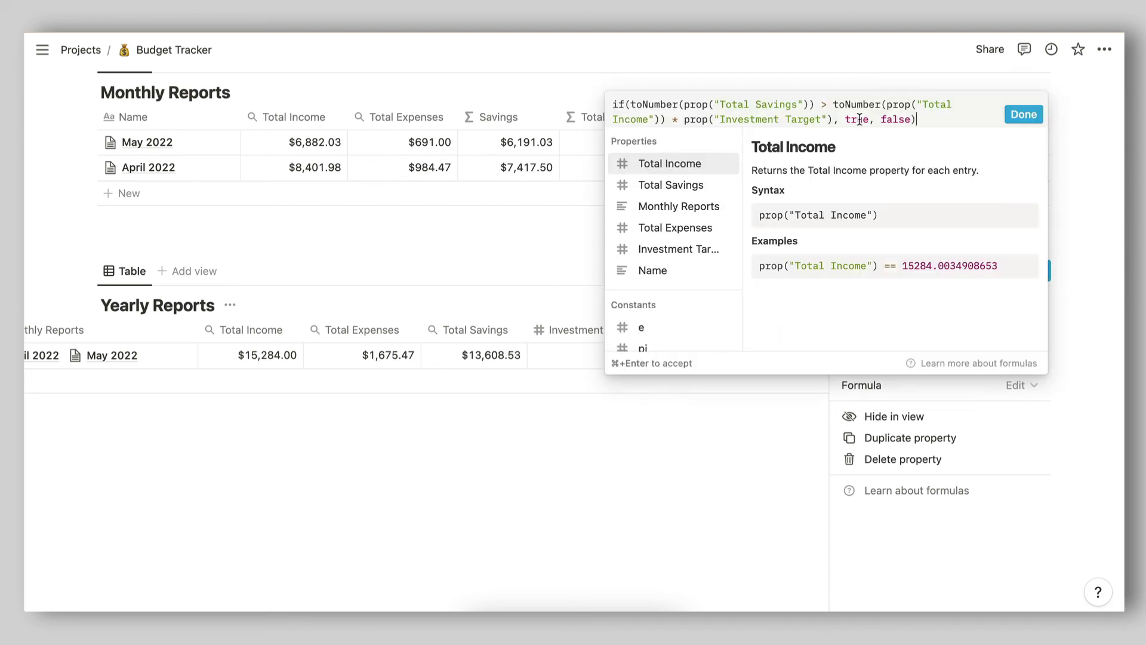
{"action": "key", "text": "Escape"}
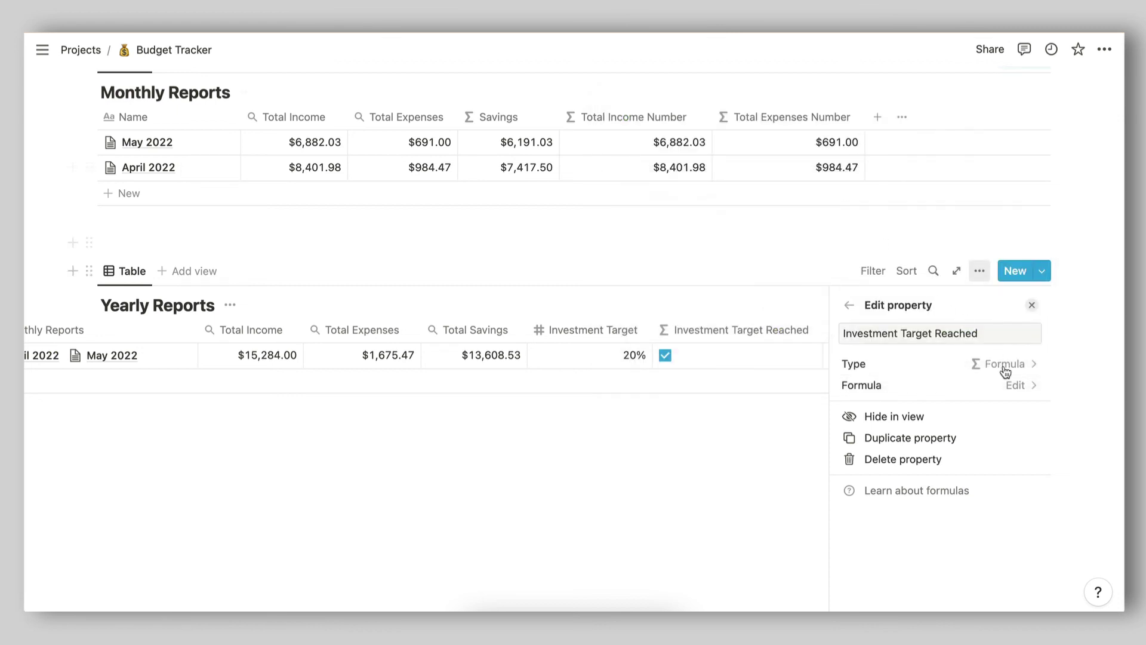
{"action": "left_click", "coordinate": [1006, 383]}
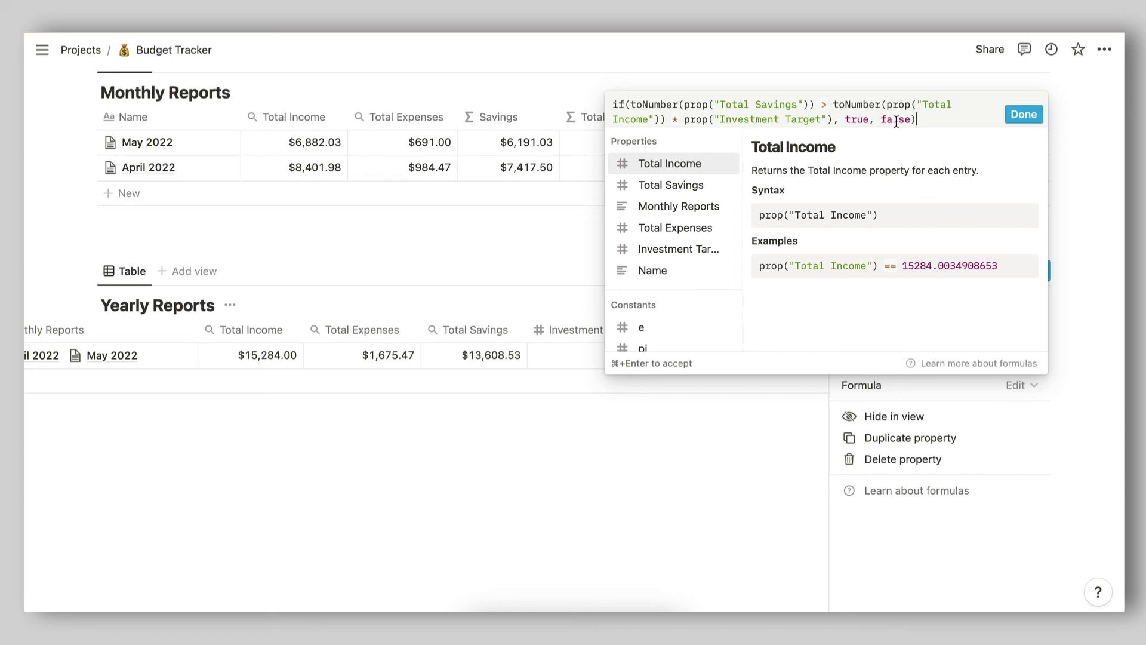
{"action": "left_click", "coordinate": [586, 503]}
{"action": "left_click", "coordinate": [586, 503]}
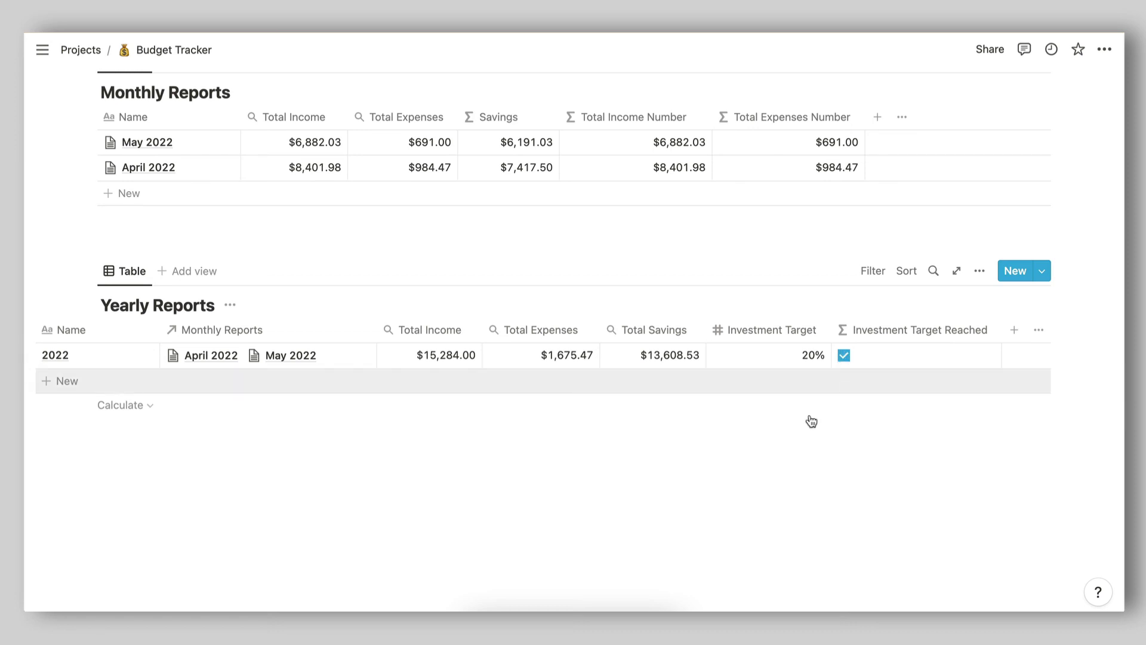
Set the Investment Target of the 2022 entry in Yearly Reports to 90%.
{"action": "left_click", "coordinate": [801, 354]}
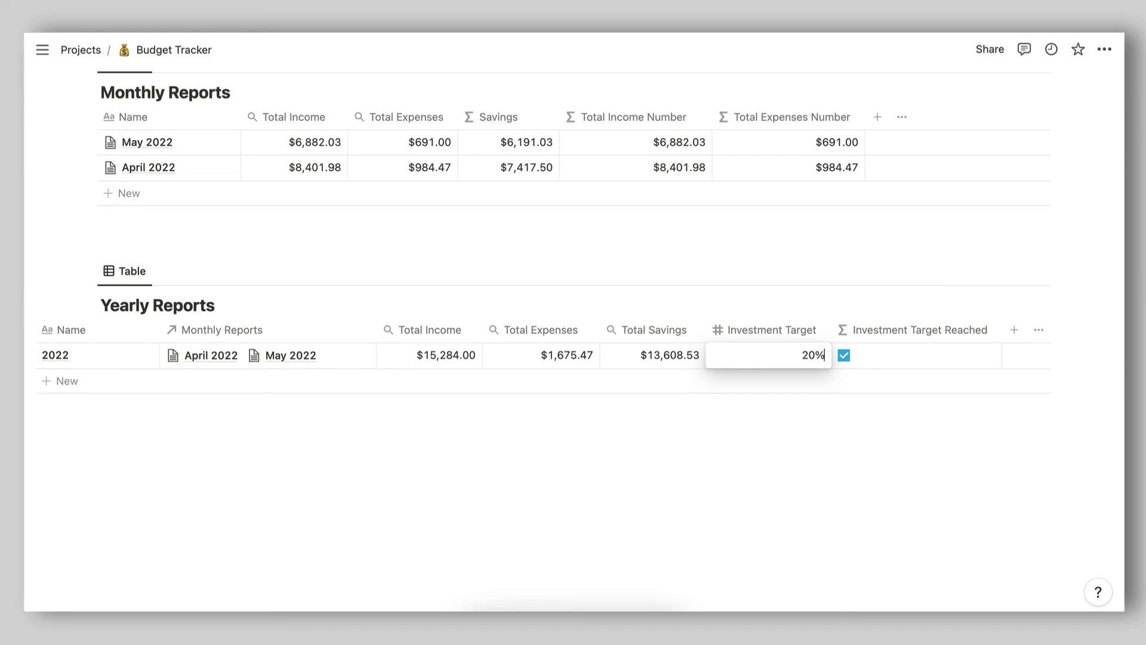
{"action": "key", "text": "BackSpace"}
{"action": "key", "text": "BackSpace"}
{"action": "key", "text": "BackSpace"}
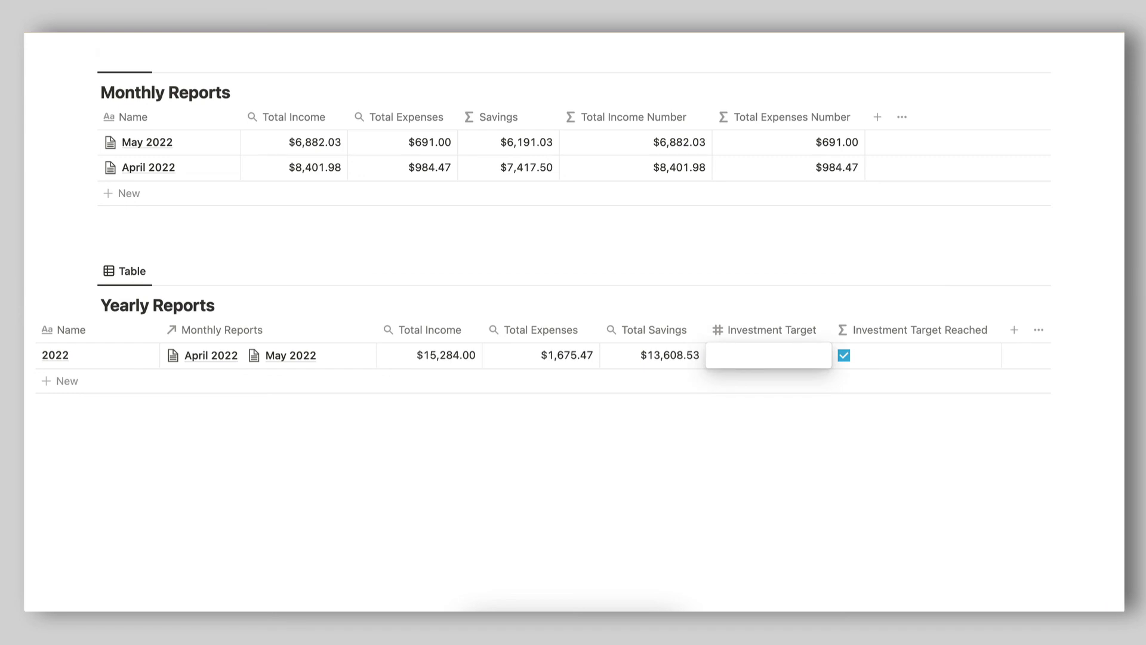
{"action": "type", "text": "90"}
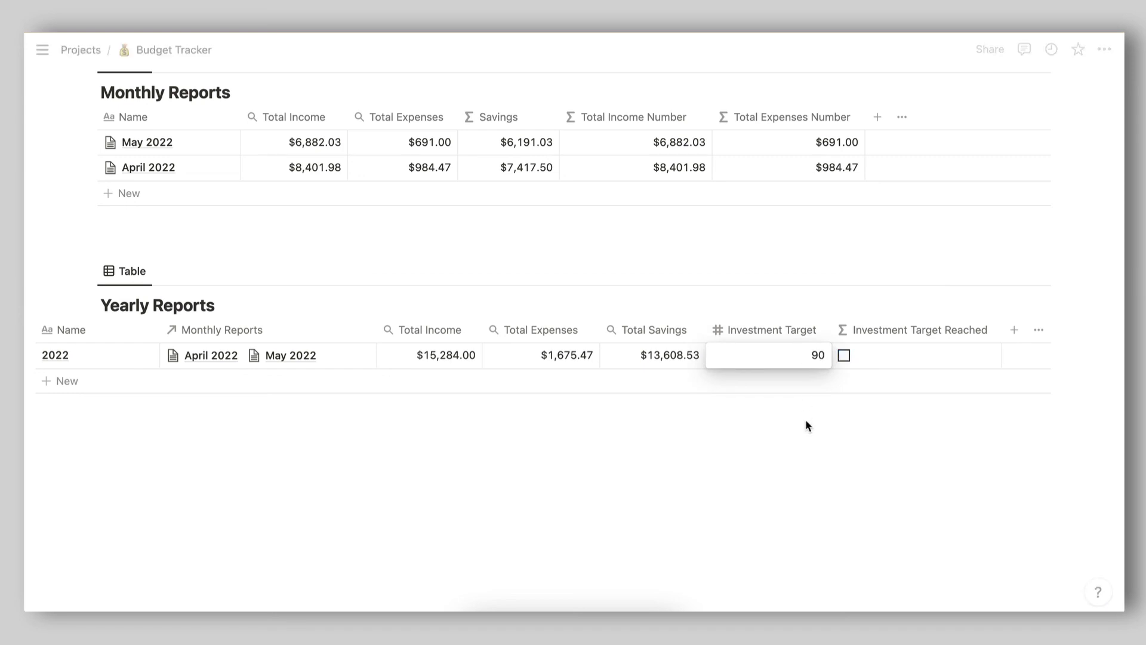
{"action": "key", "text": "Return"}
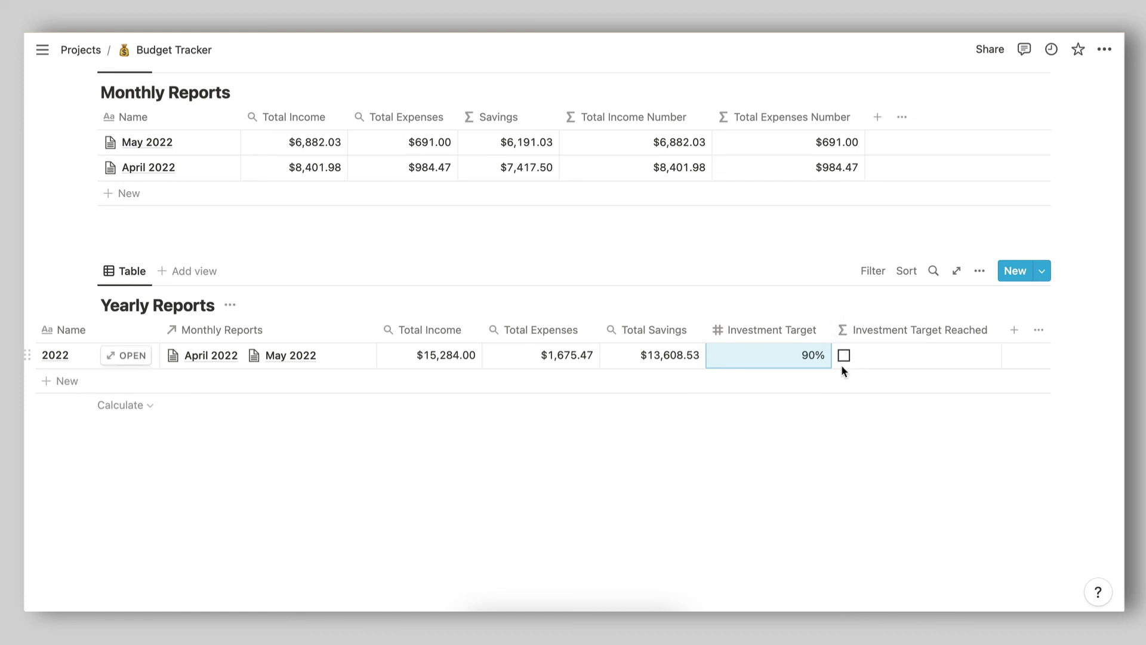